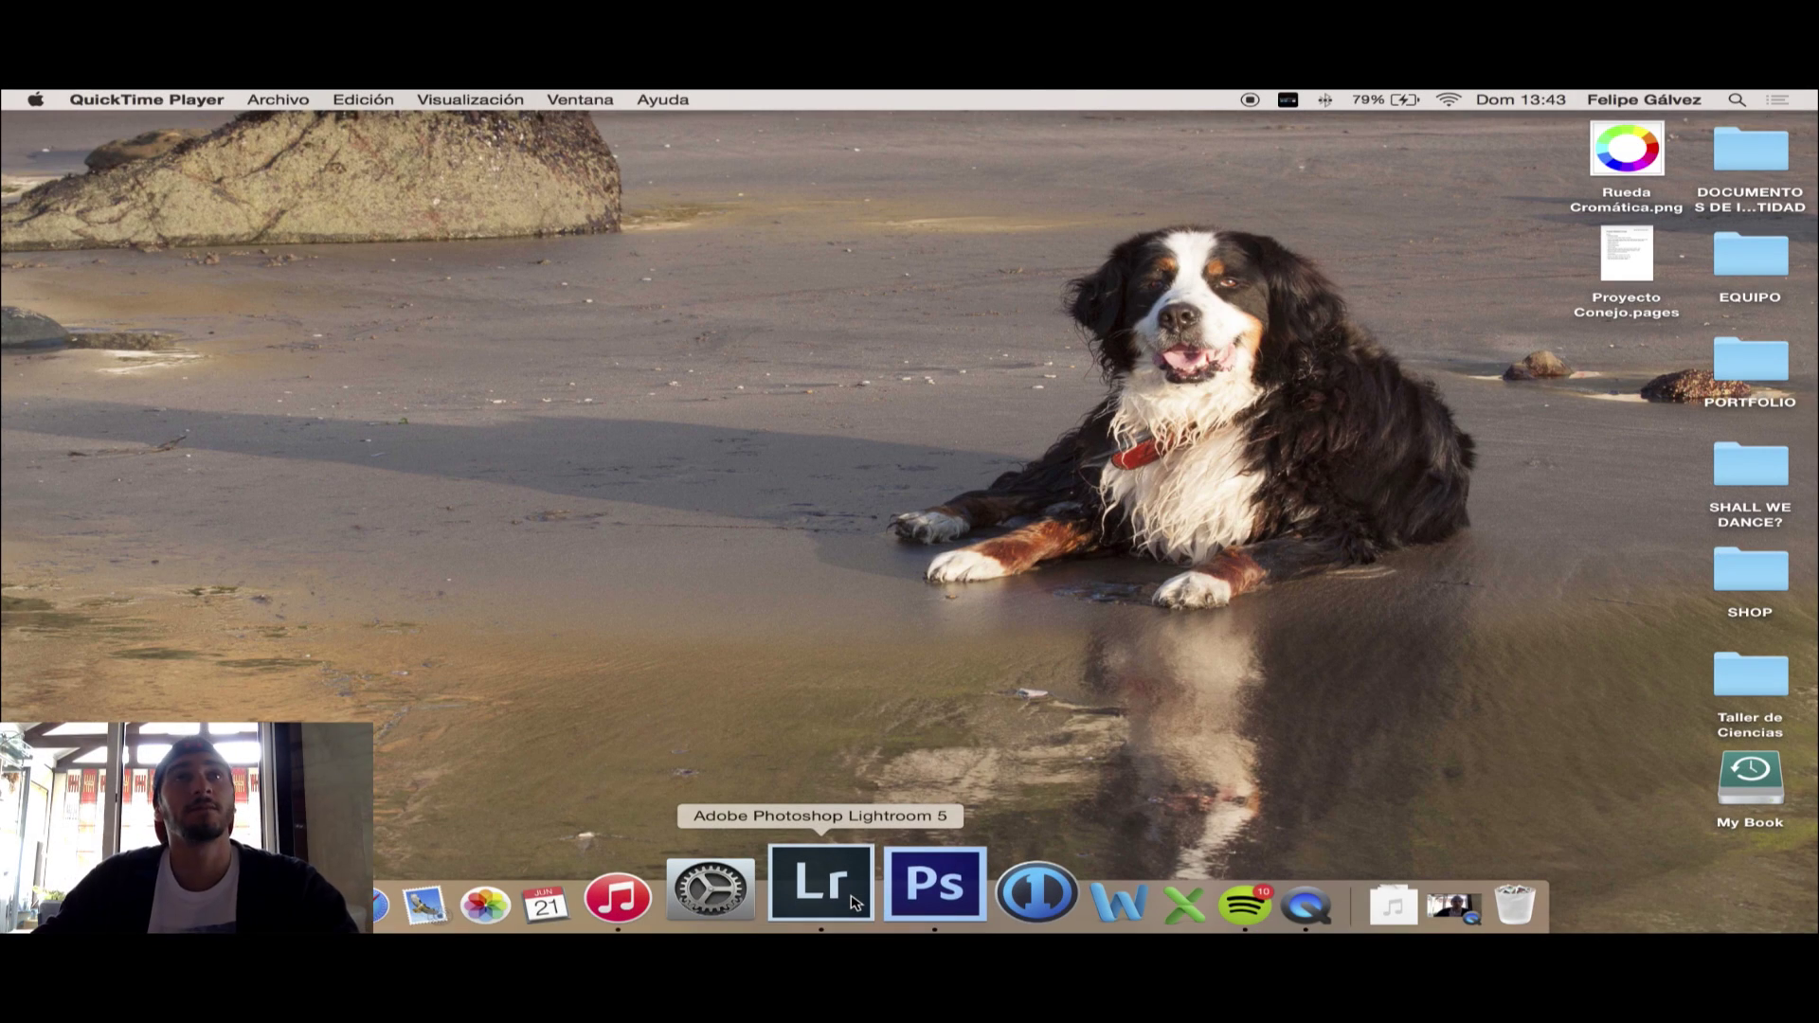
Bring Lightroom forward and dismiss the tenth jump photo's context menu without applying anything
{"action": "left_click", "coordinate": [855, 903]}
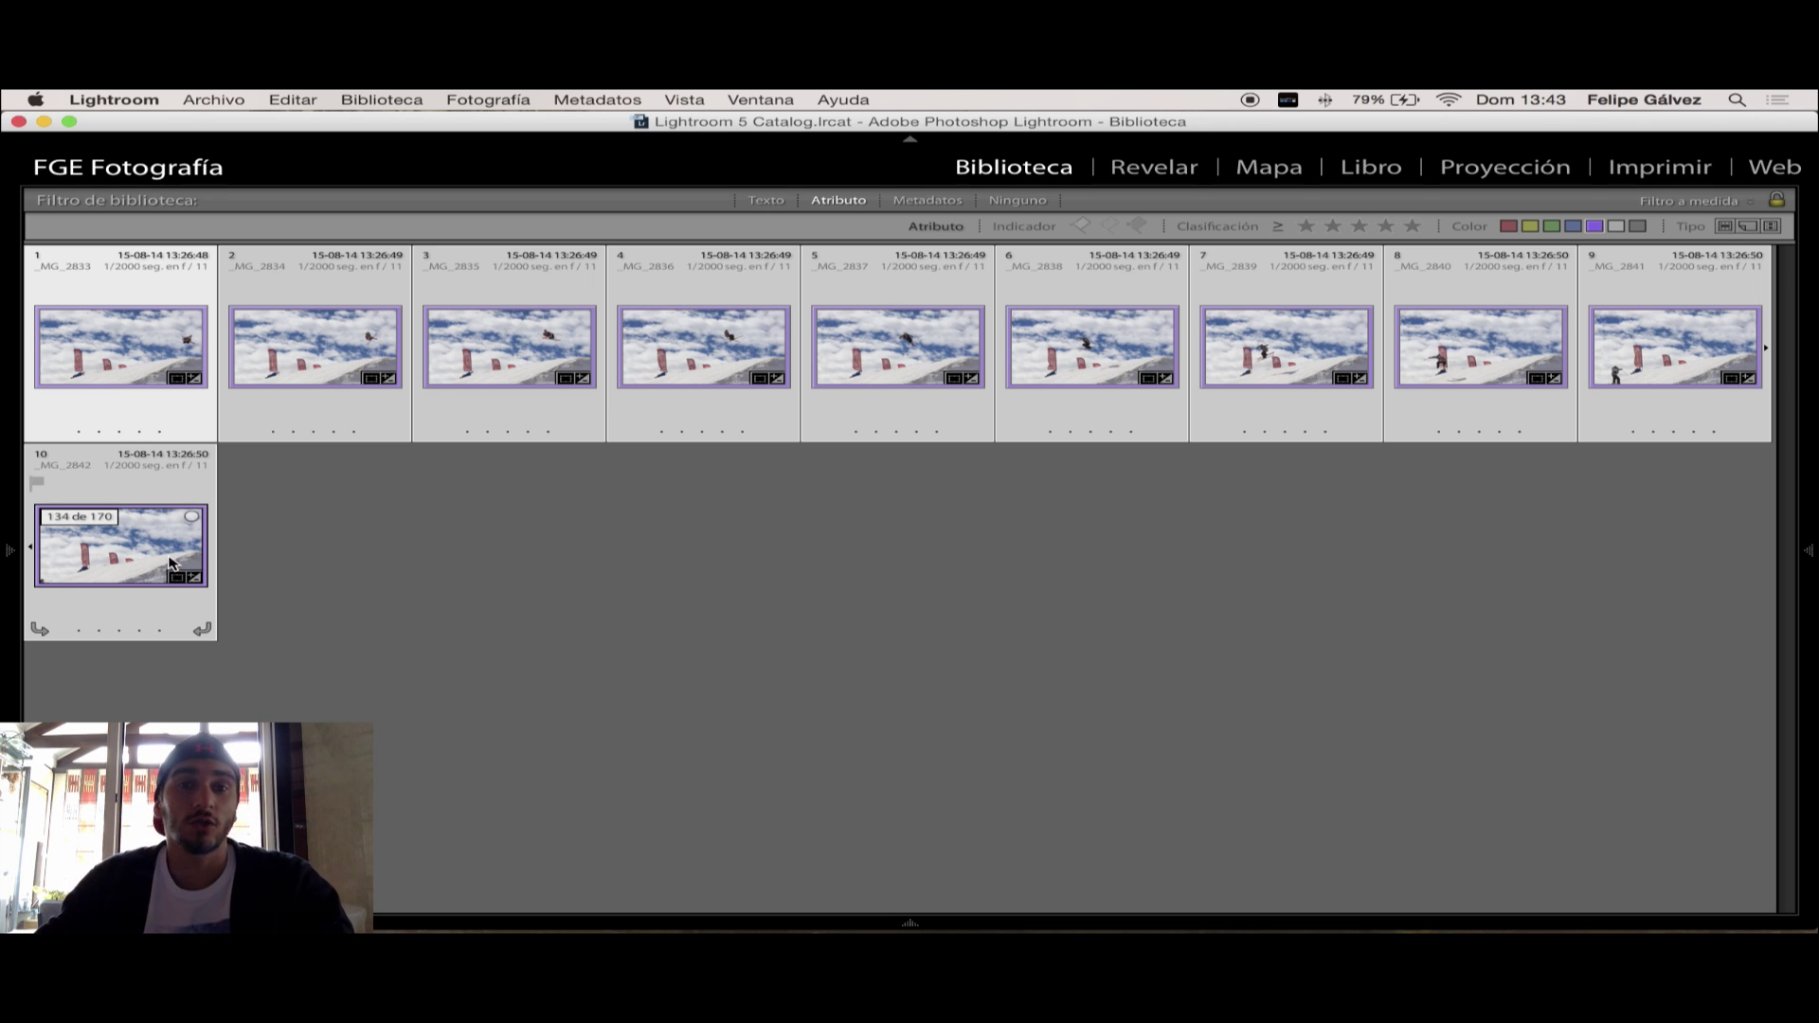
{"action": "mouse_move", "coordinate": [122, 543]}
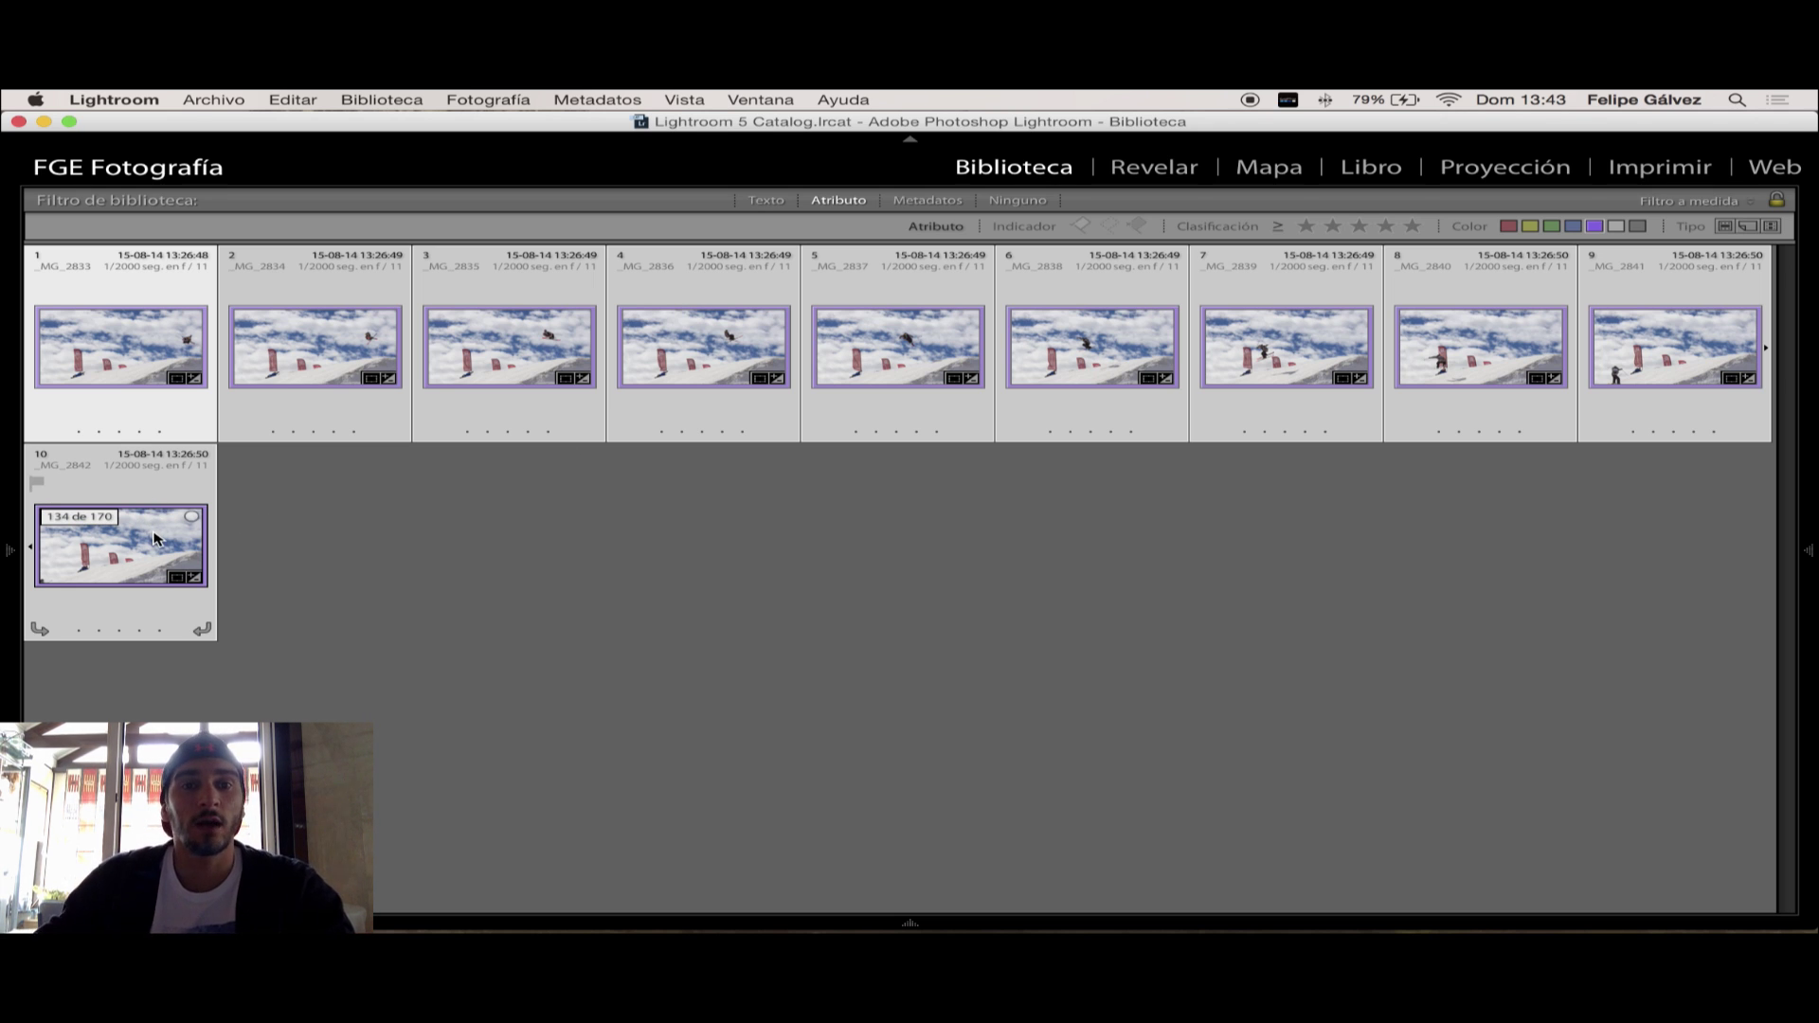
{"action": "right_click", "coordinate": [156, 539]}
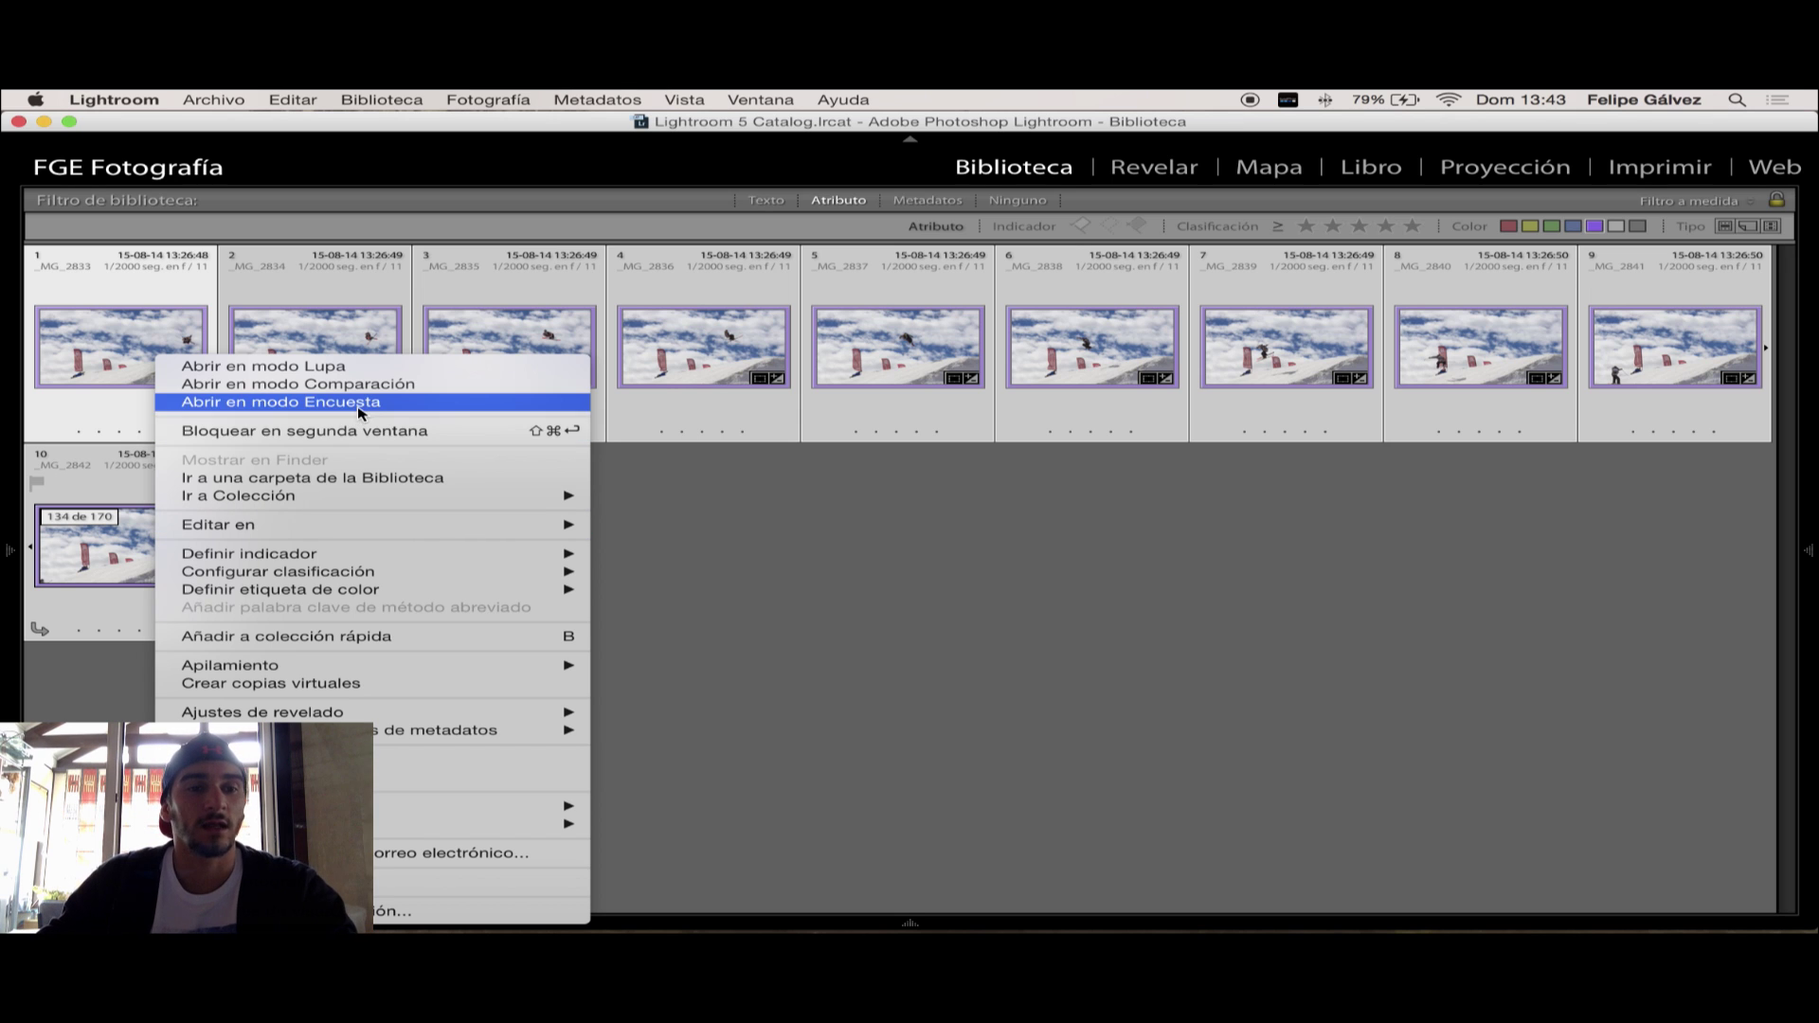
{"action": "mouse_move", "coordinate": [373, 524]}
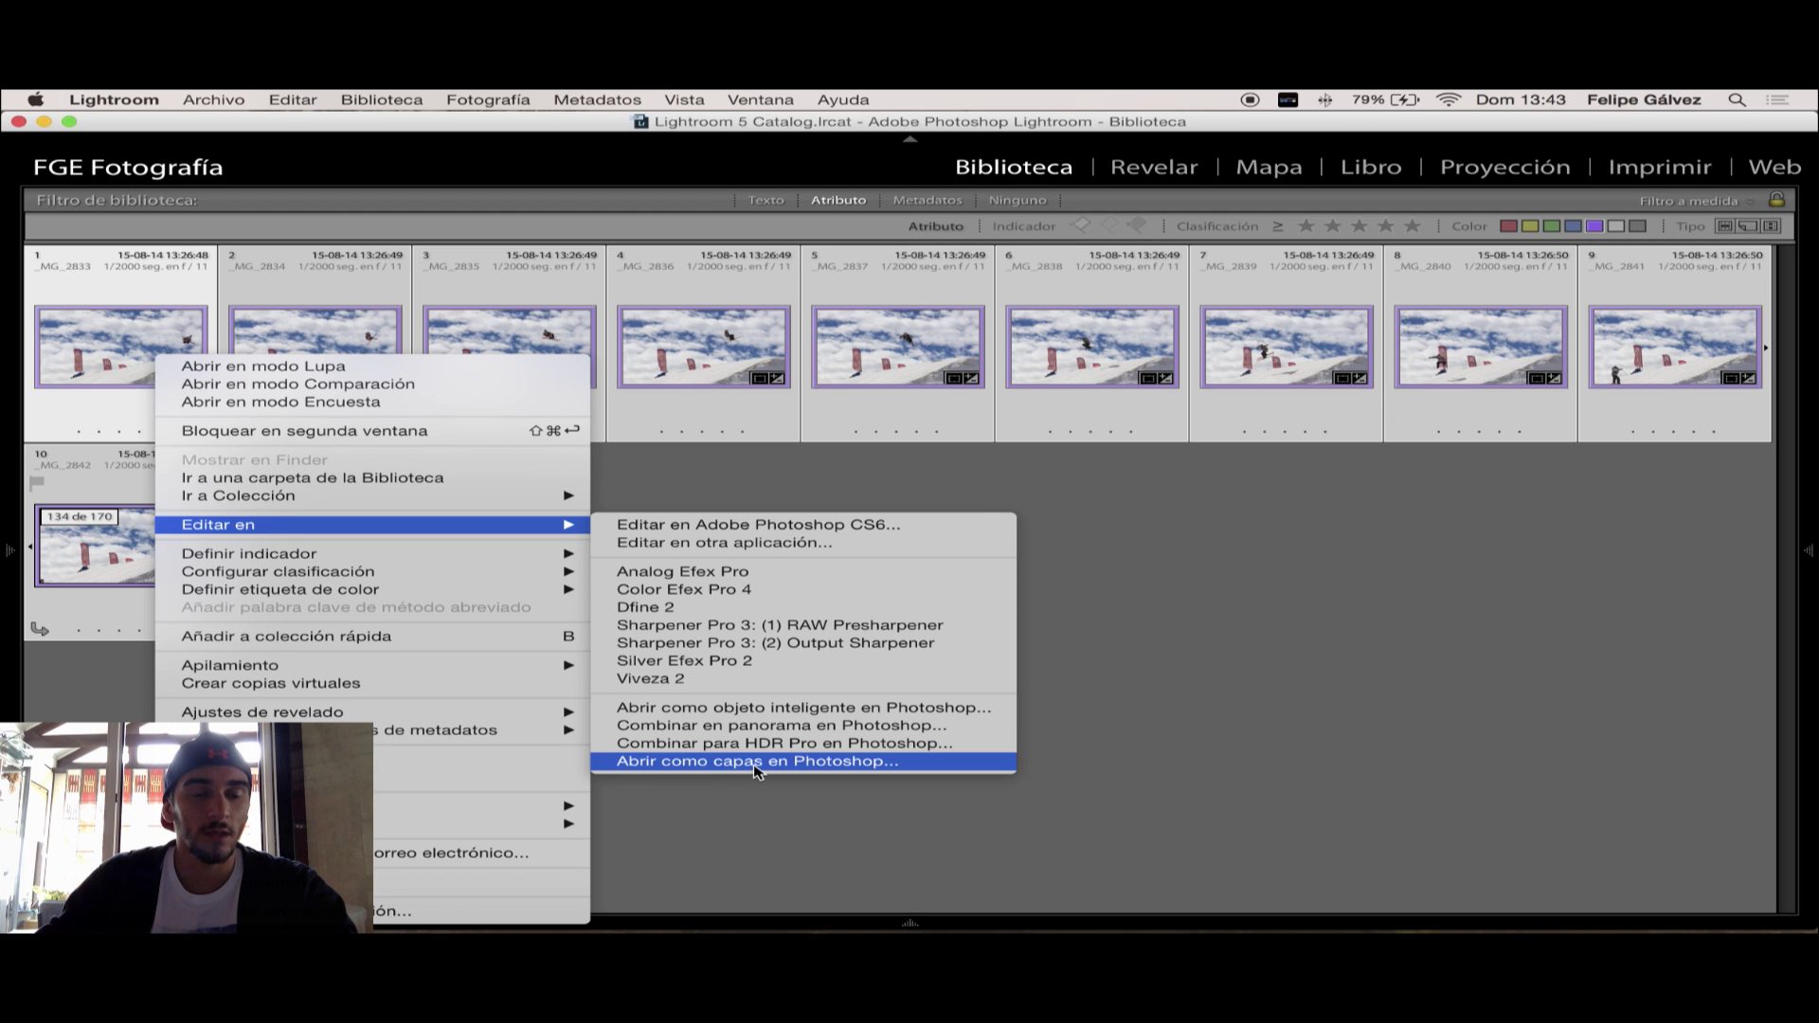
{"action": "left_click", "coordinate": [1173, 751]}
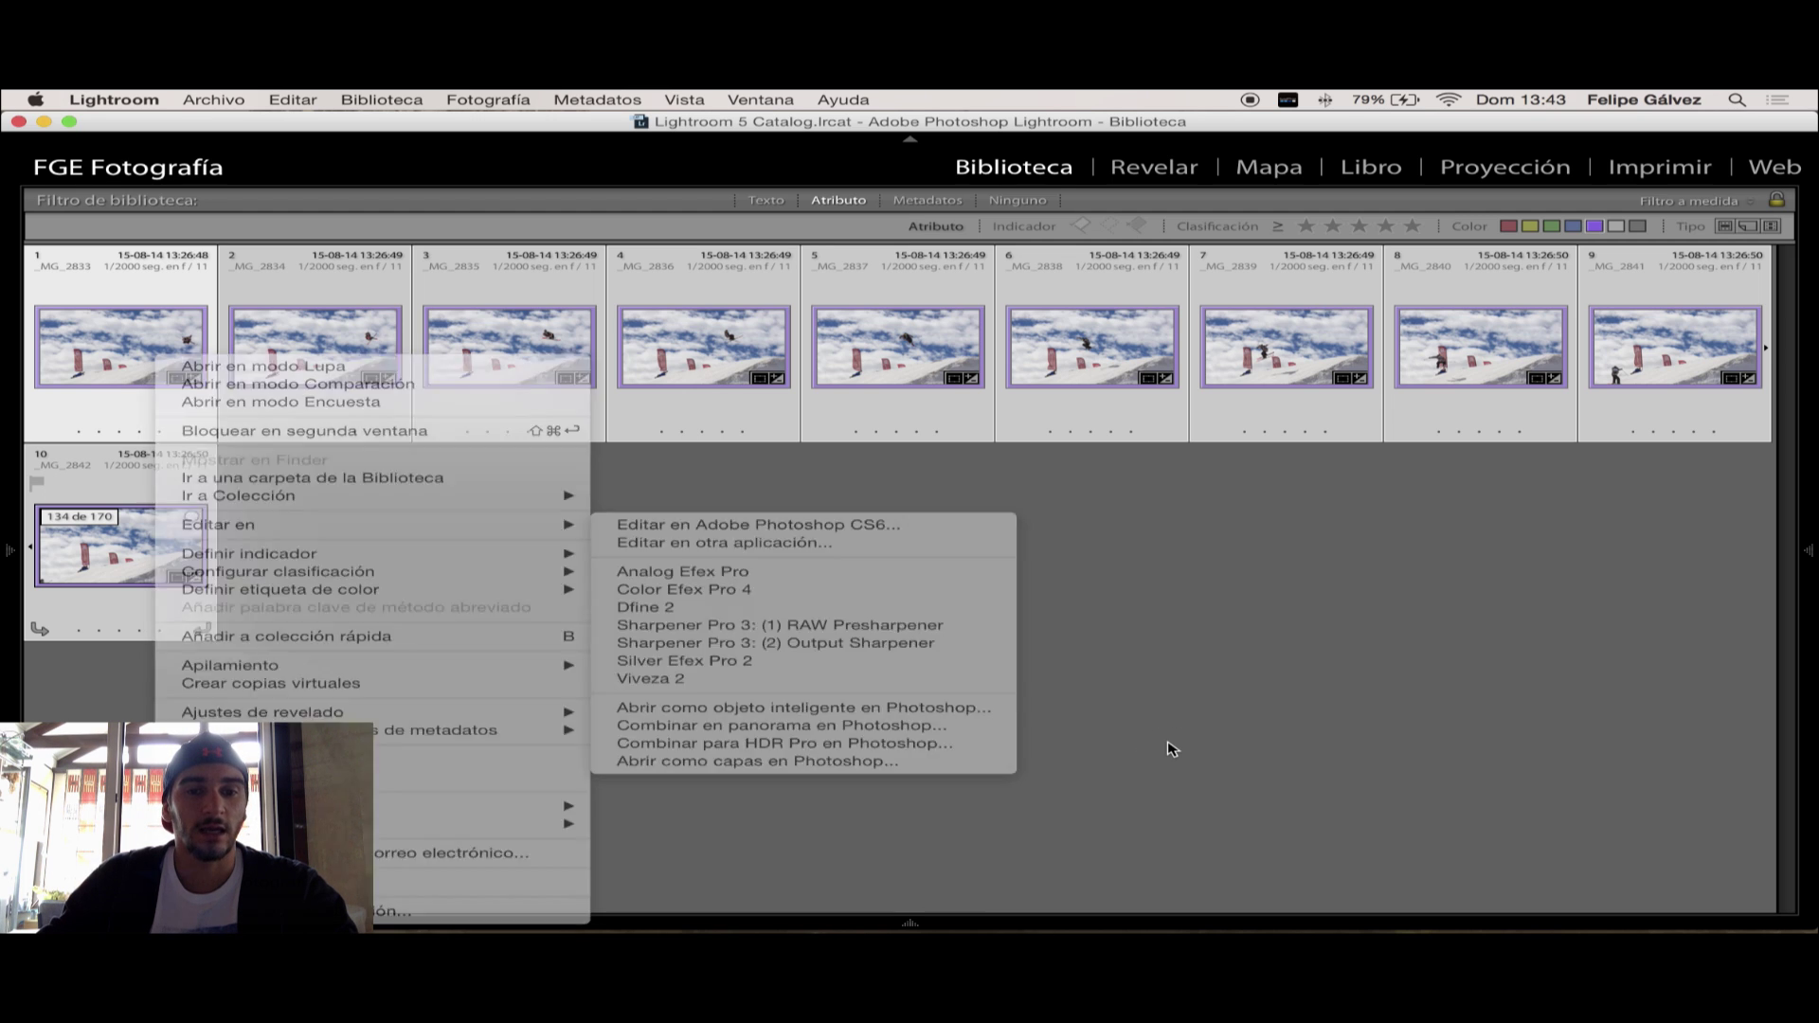
Quit Lightroom skipping the catalog backup, and bring Photoshop forward at its File > Scripts menu
{"action": "key", "text": "super+q"}
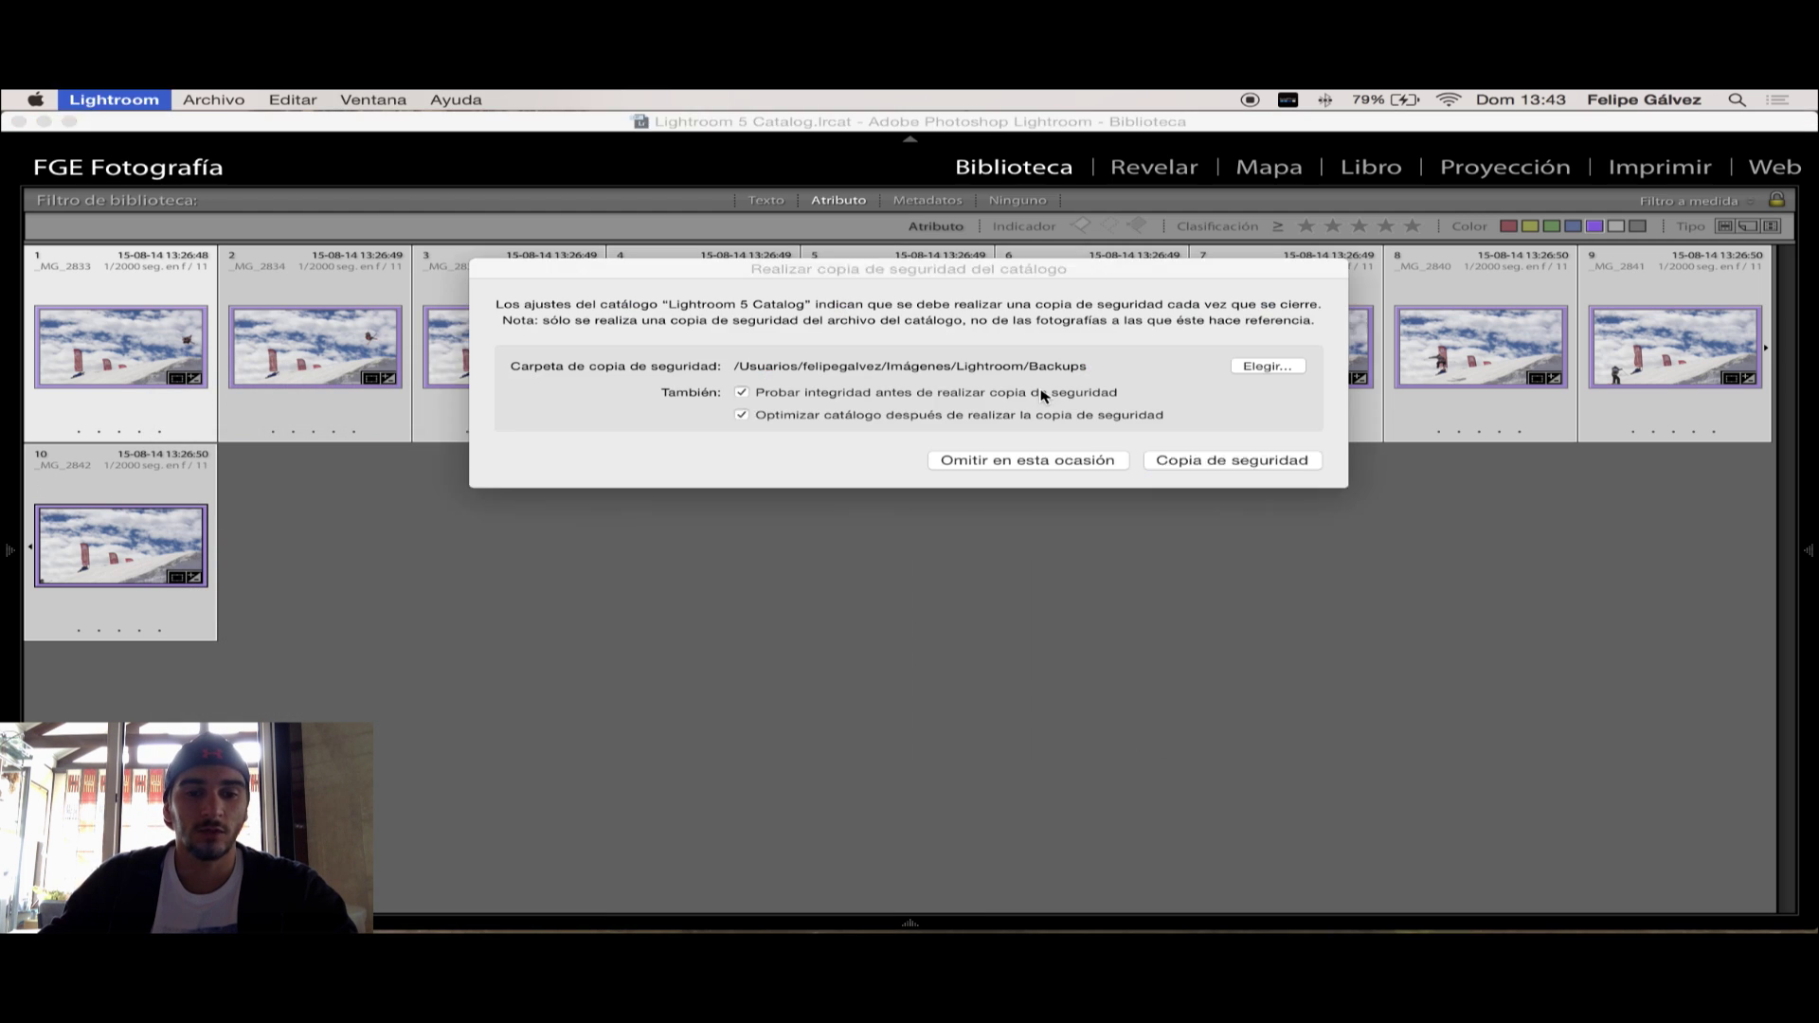
{"action": "left_click", "coordinate": [1056, 461]}
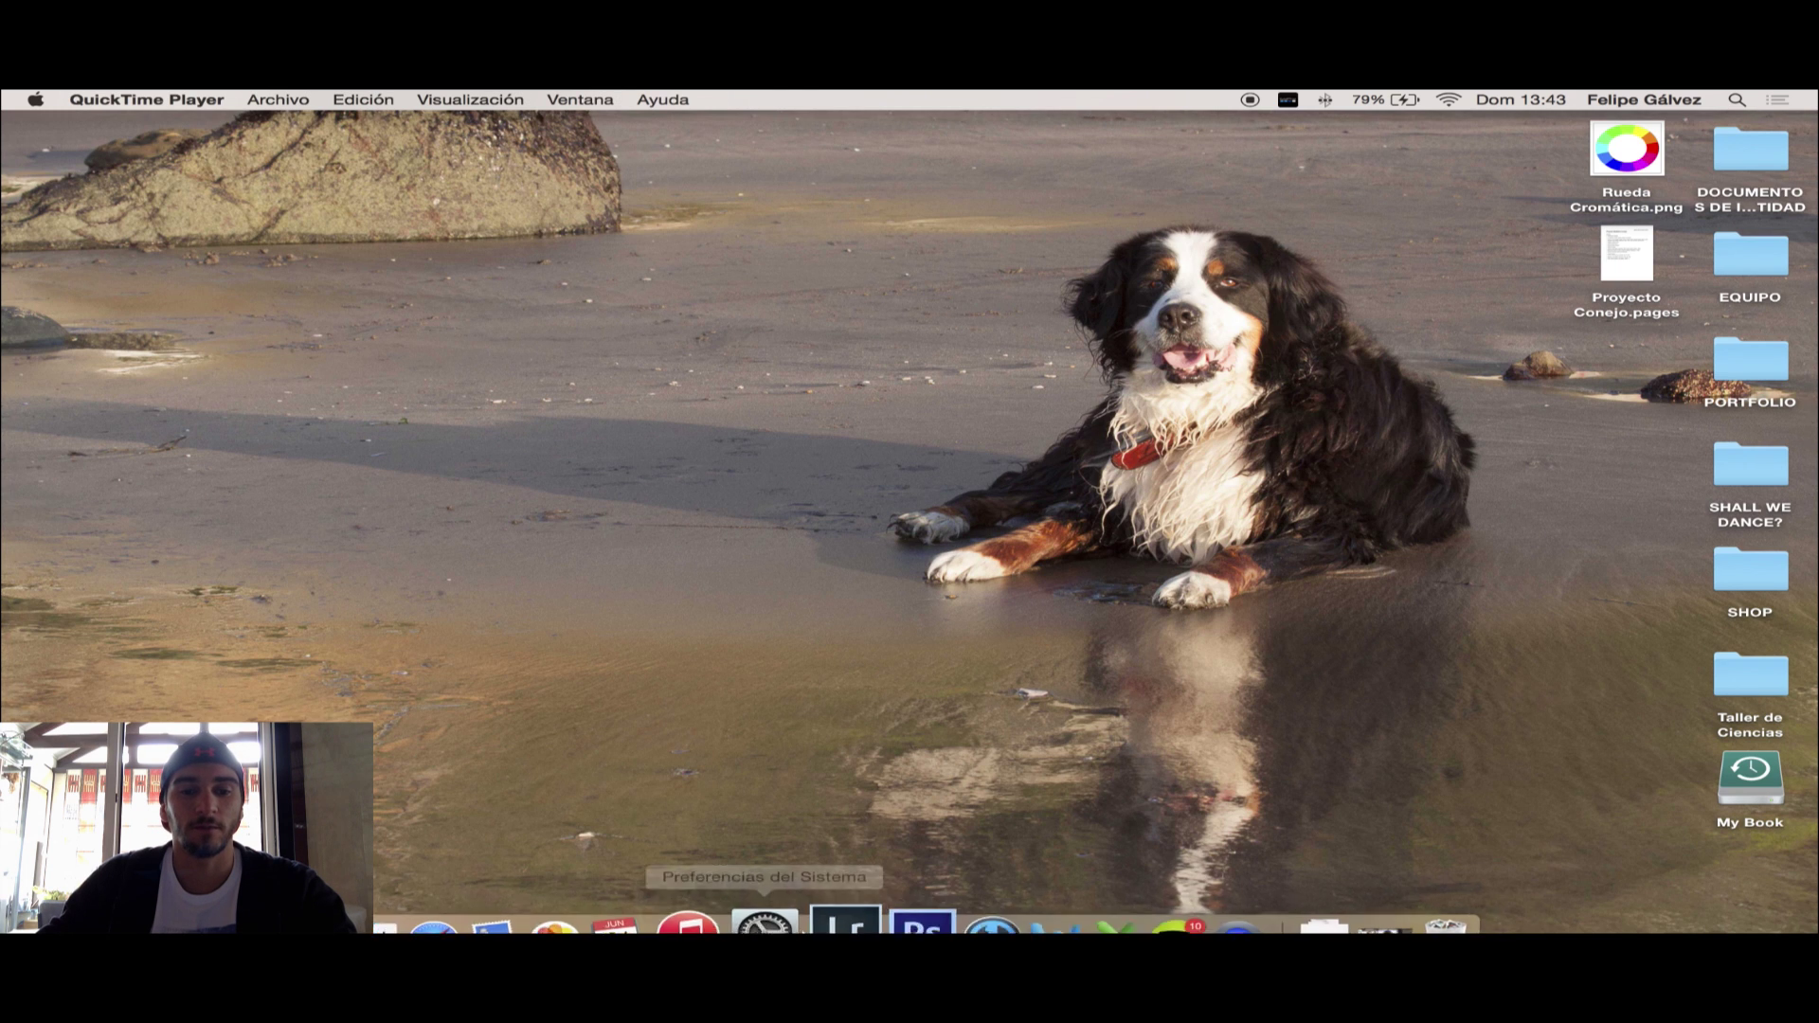
{"action": "left_click", "coordinate": [890, 913]}
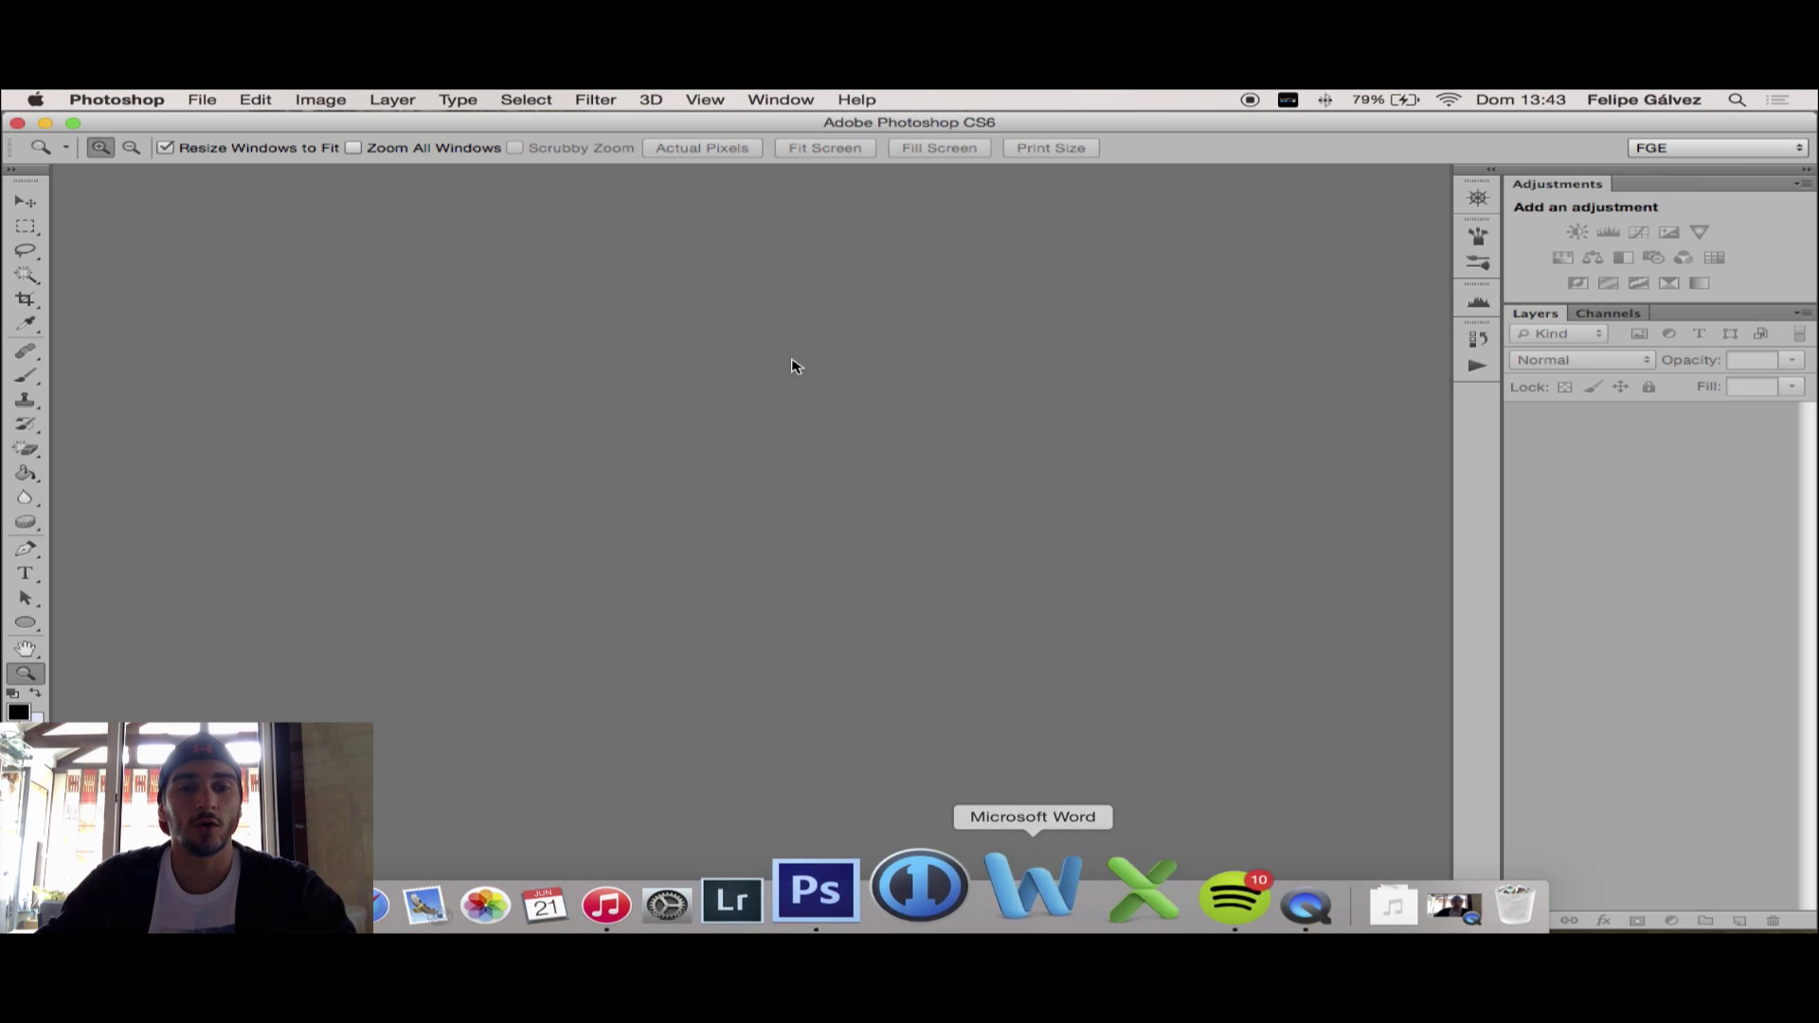
{"action": "left_click", "coordinate": [201, 102]}
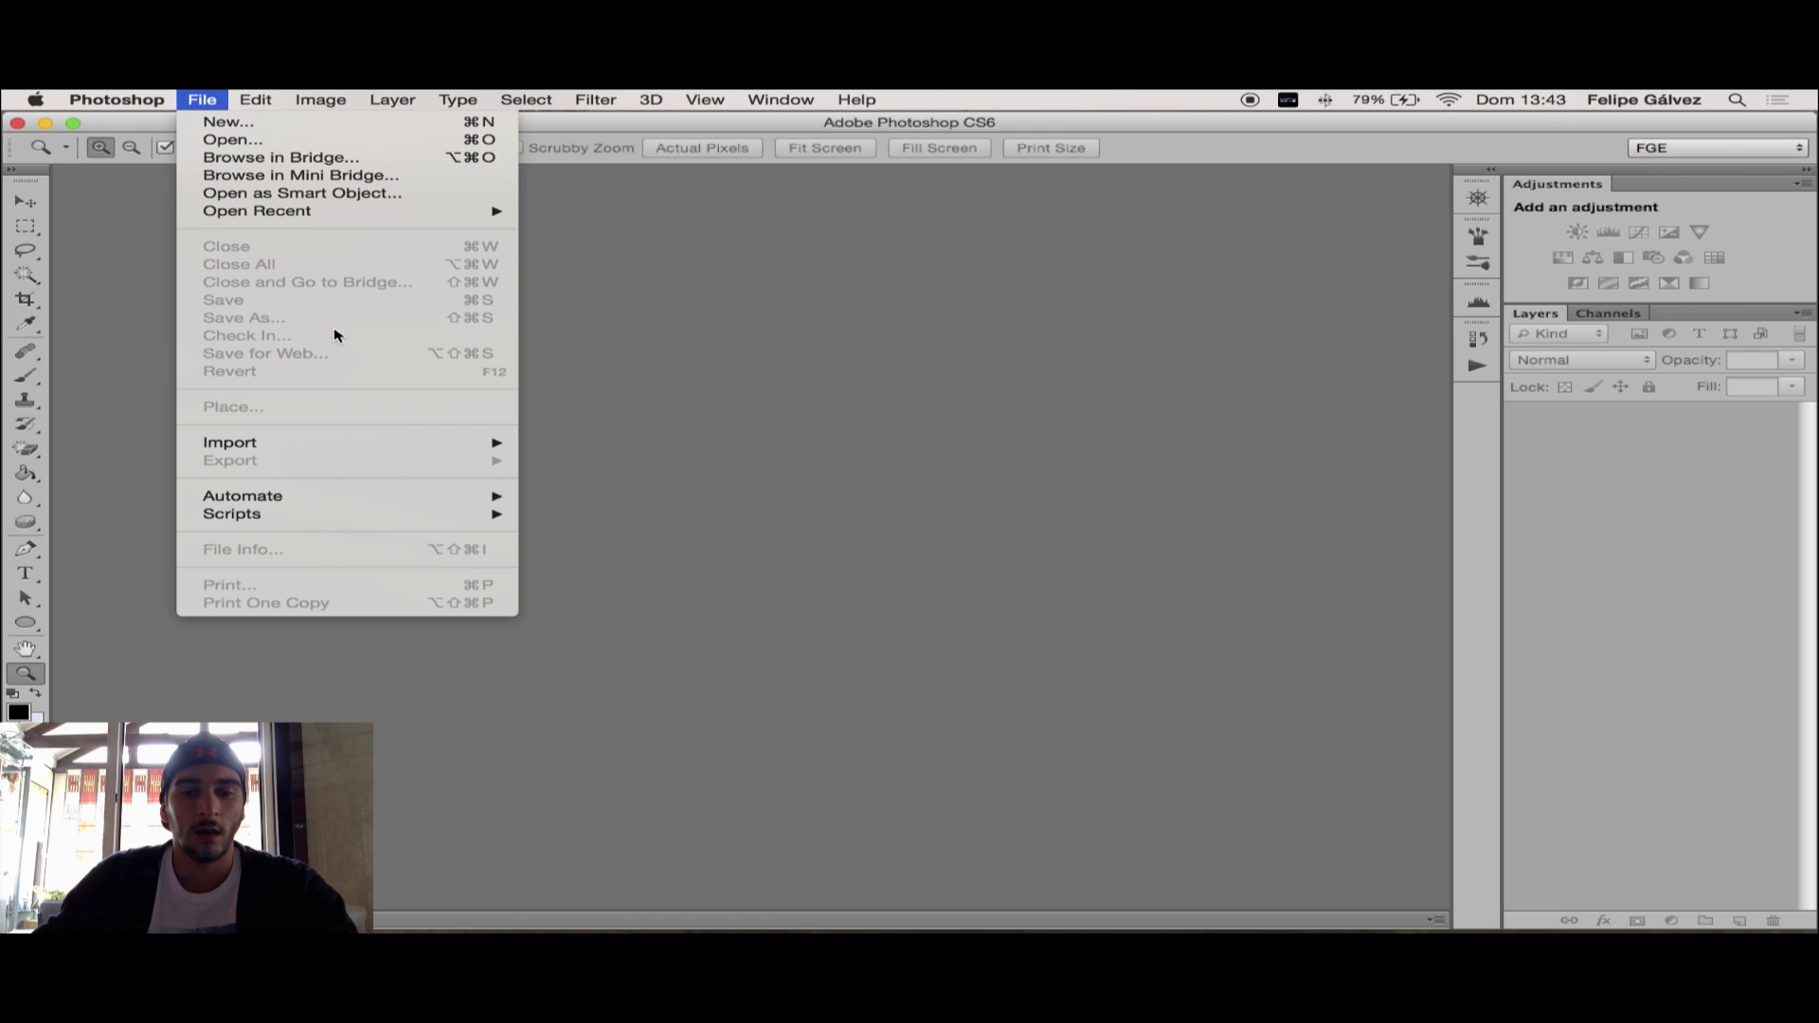
{"action": "mouse_move", "coordinate": [232, 514]}
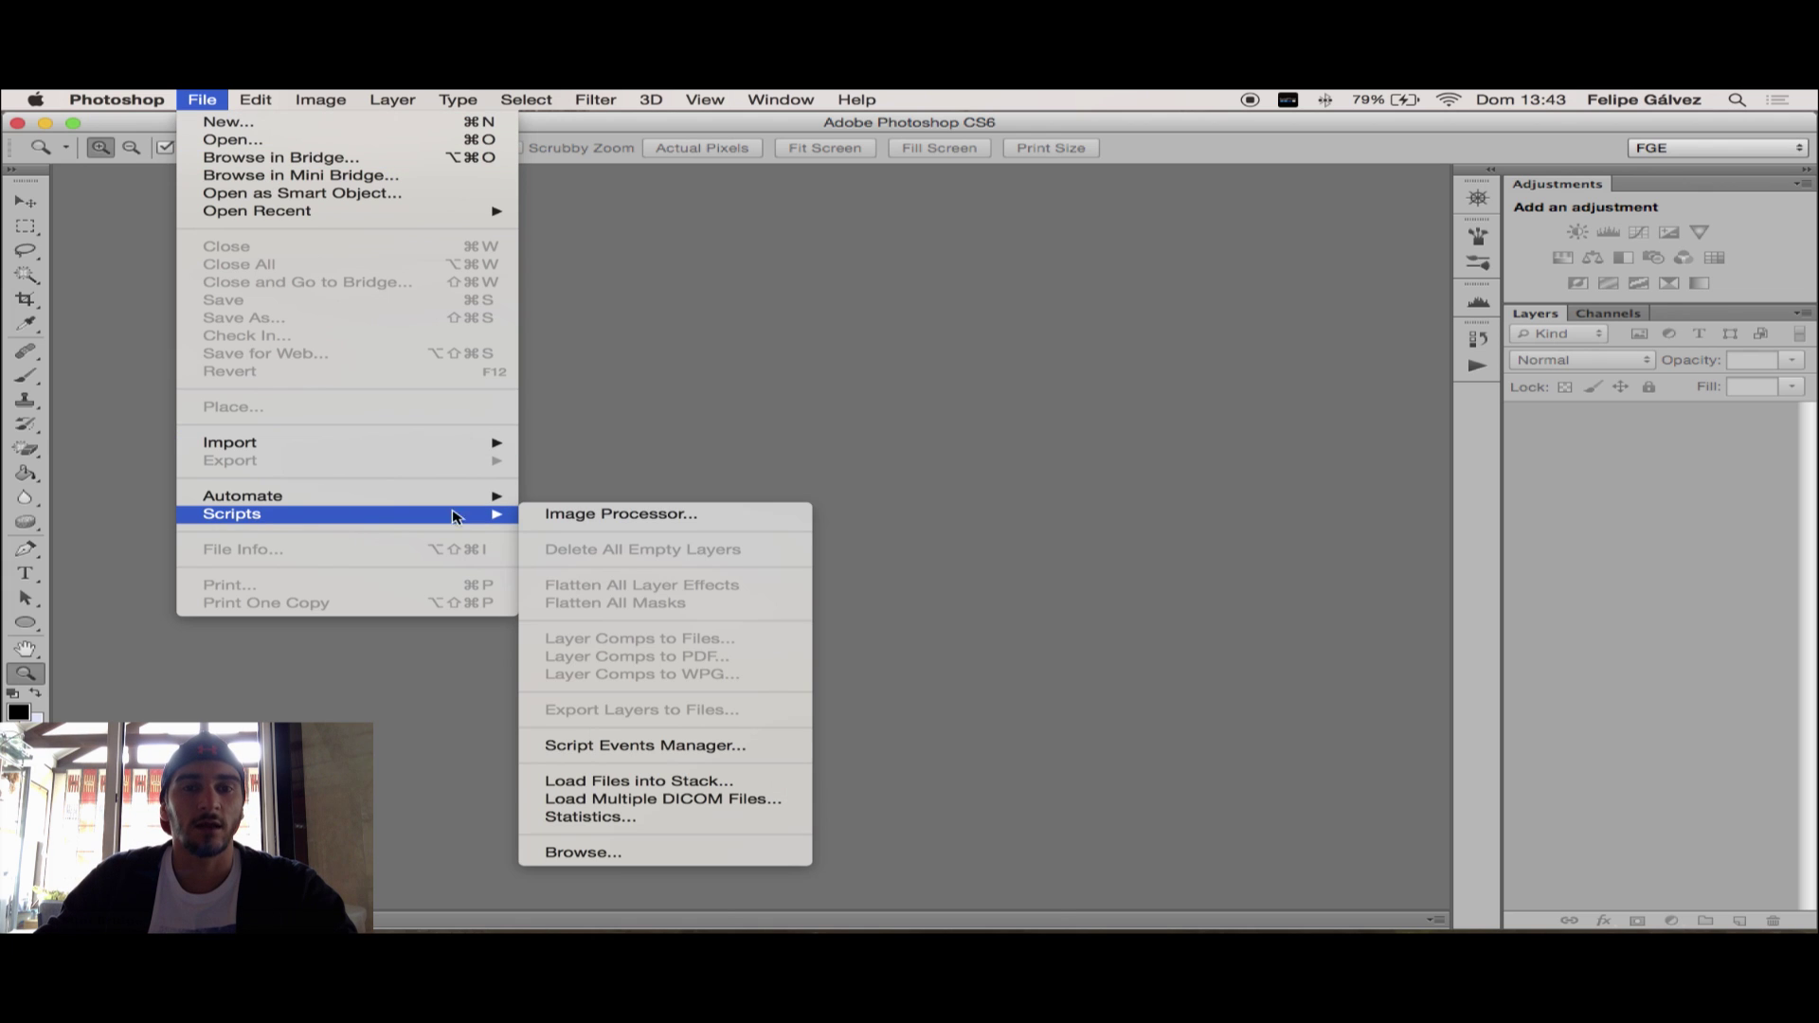
Load Files into Stack with all ten Rey del Park JPGs from 6 - BLOG > 4 - Edición Foto Secuencia
{"action": "left_click", "coordinate": [644, 788]}
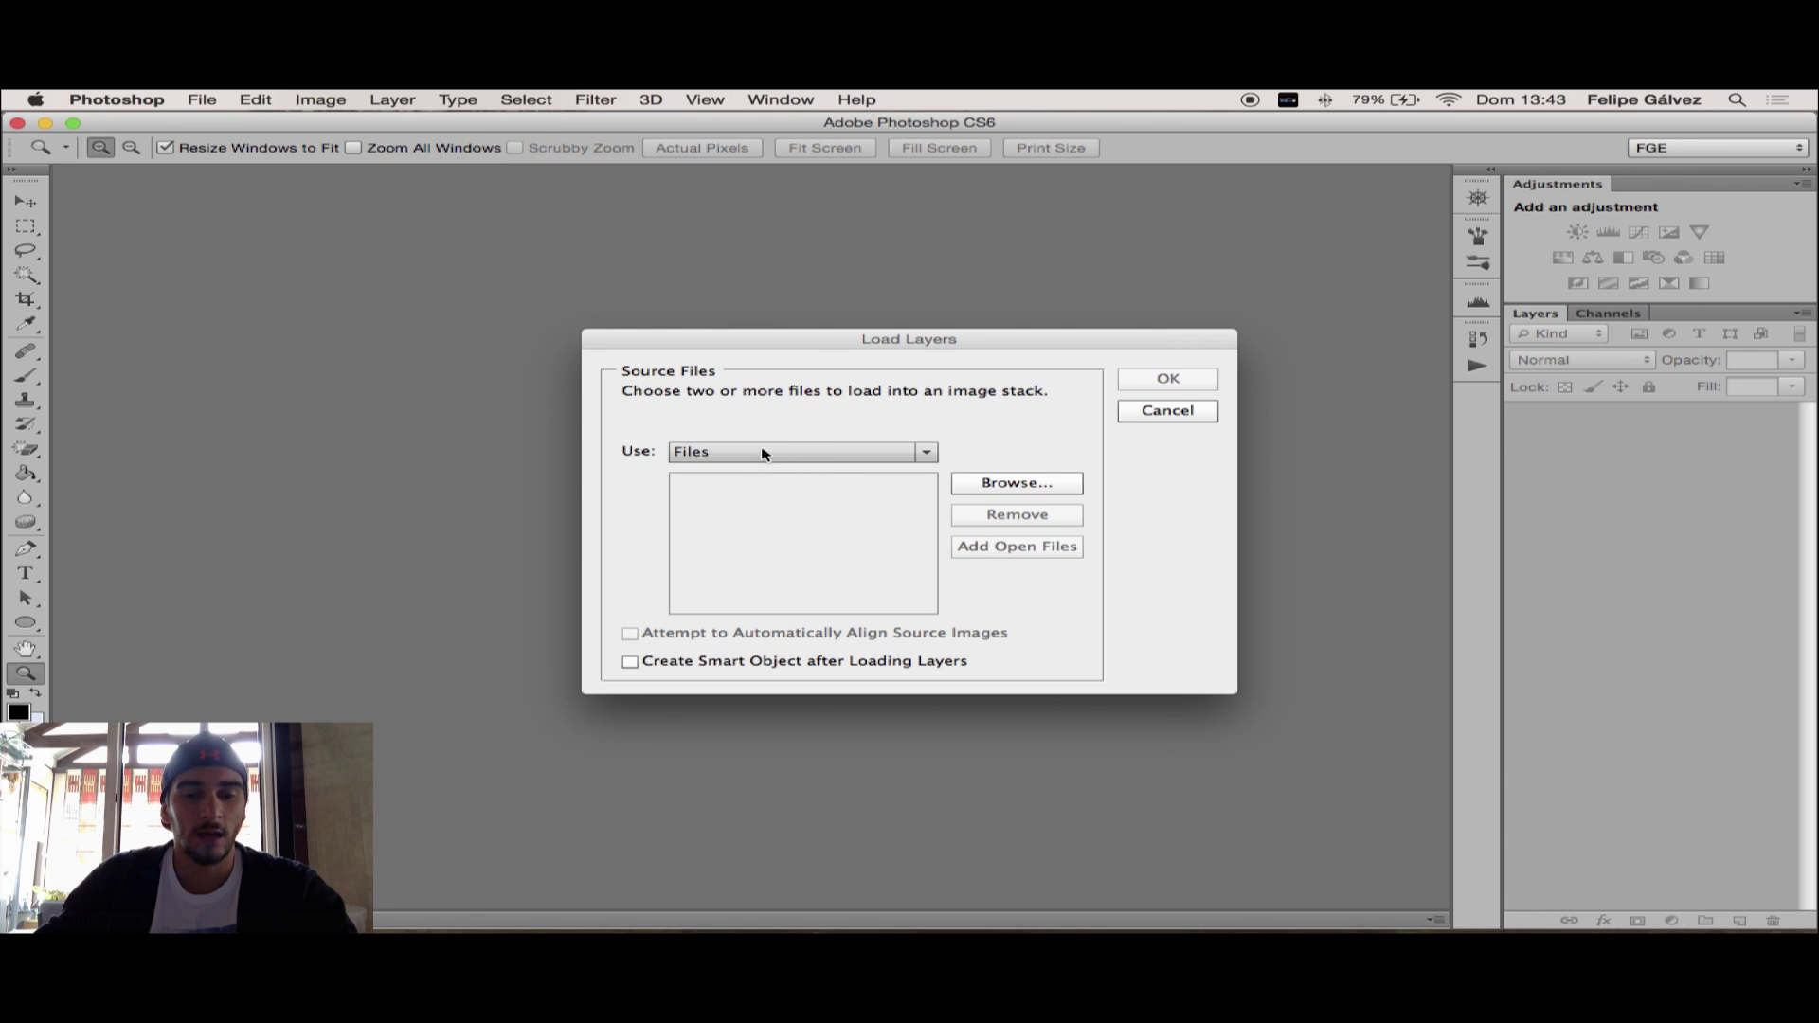
{"action": "left_click_drag", "start_coordinate": [926, 349], "coordinate": [896, 289]}
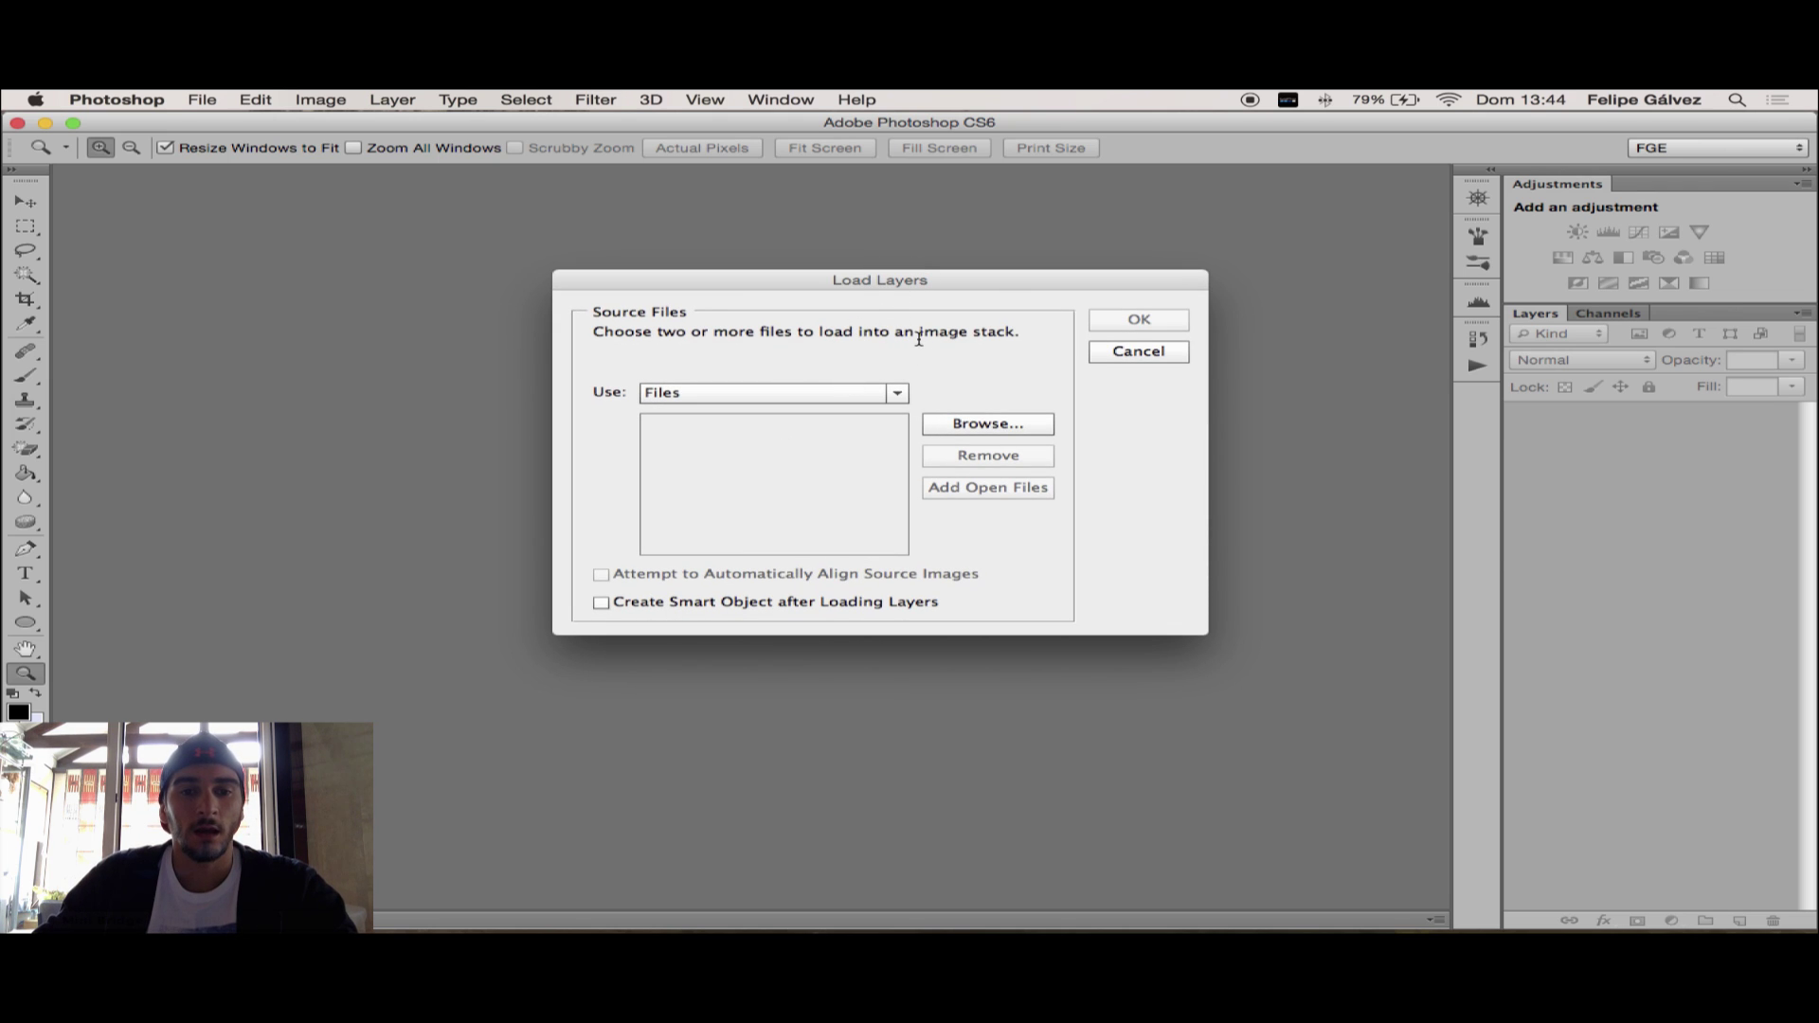
{"action": "left_click", "coordinate": [949, 432]}
{"action": "left_click", "coordinate": [981, 429]}
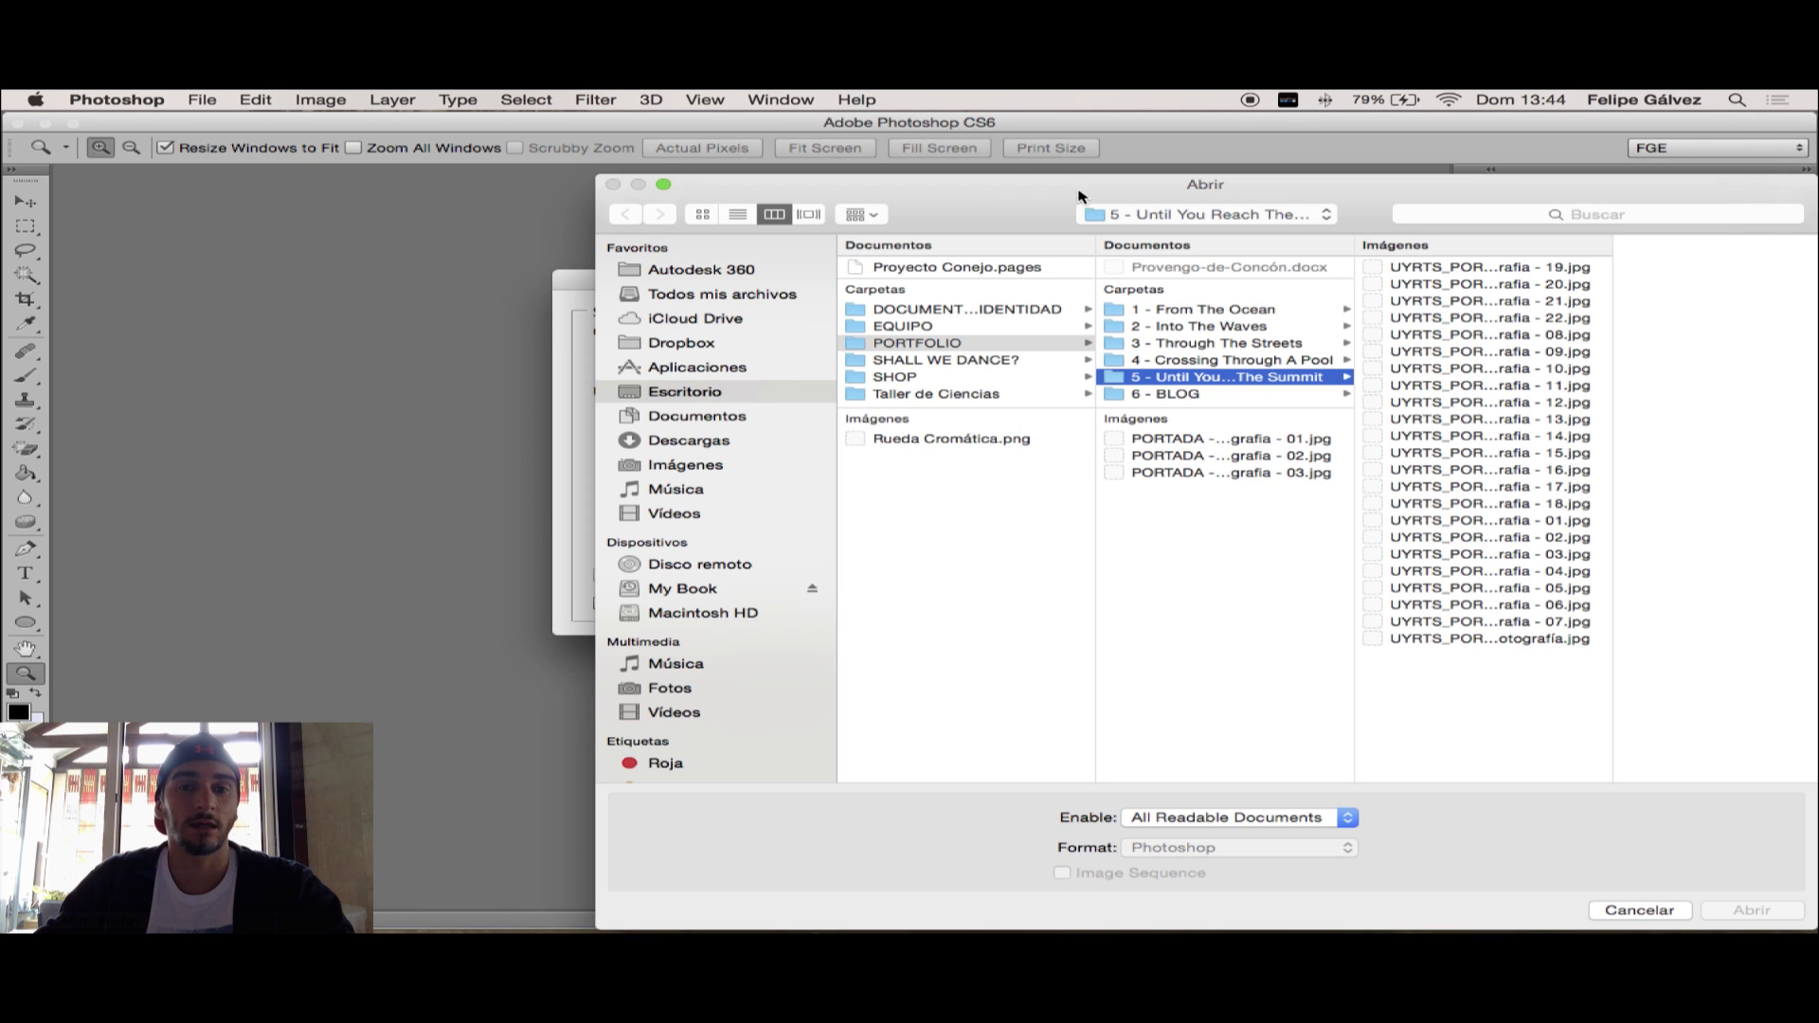
{"action": "left_click_drag", "start_coordinate": [1078, 196], "coordinate": [851, 171]}
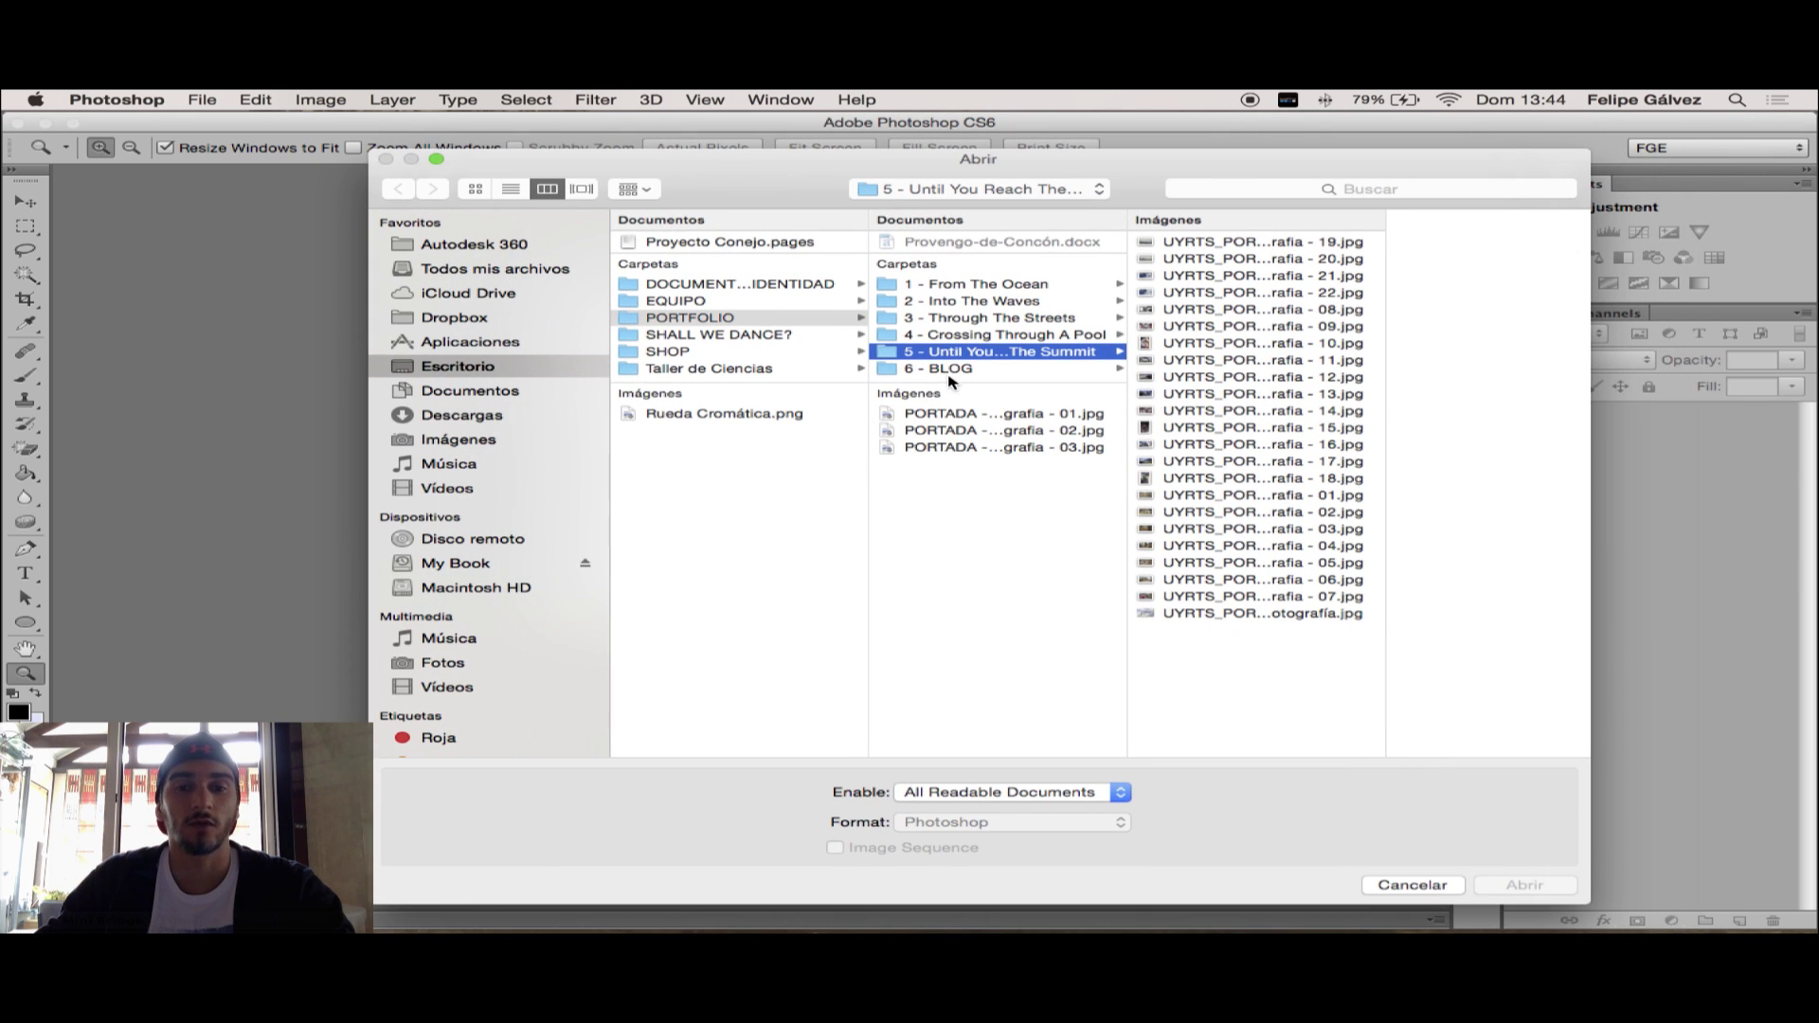
{"action": "left_click", "coordinate": [949, 373]}
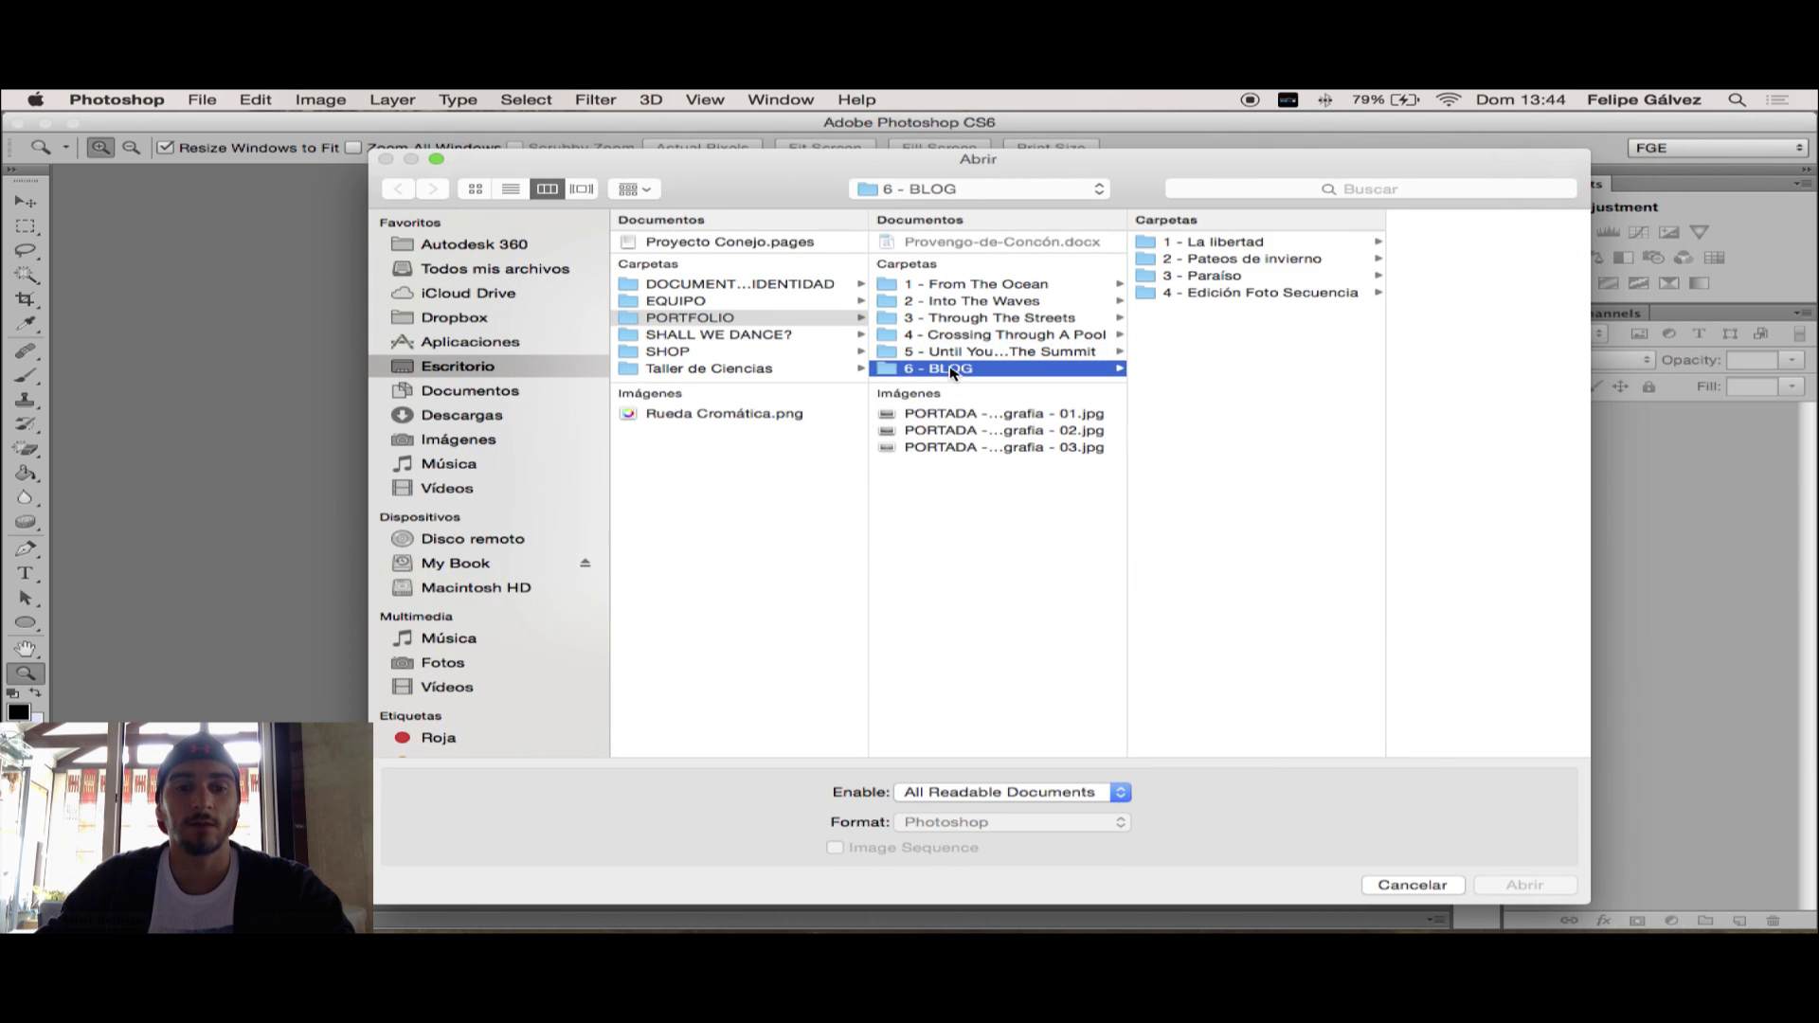
{"action": "left_click", "coordinate": [1243, 293]}
{"action": "left_click", "coordinate": [1447, 289]}
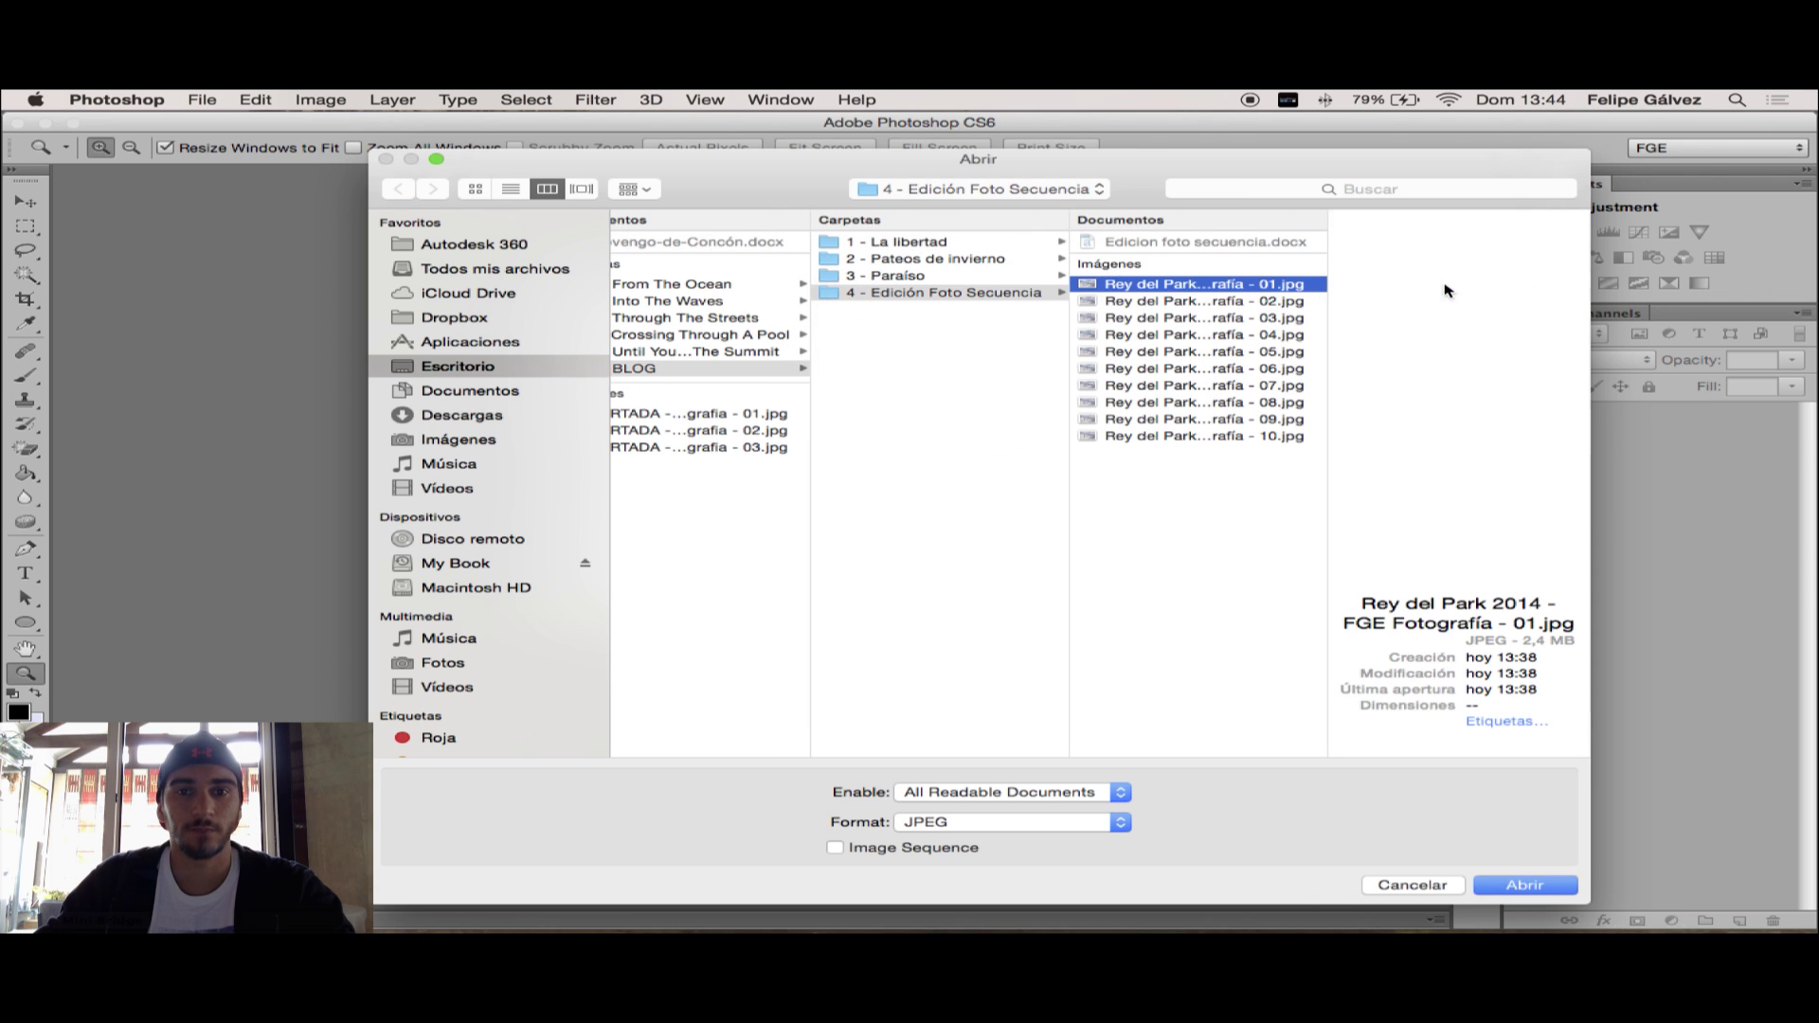
{"action": "left_click", "coordinate": [1243, 439], "text": "shift"}
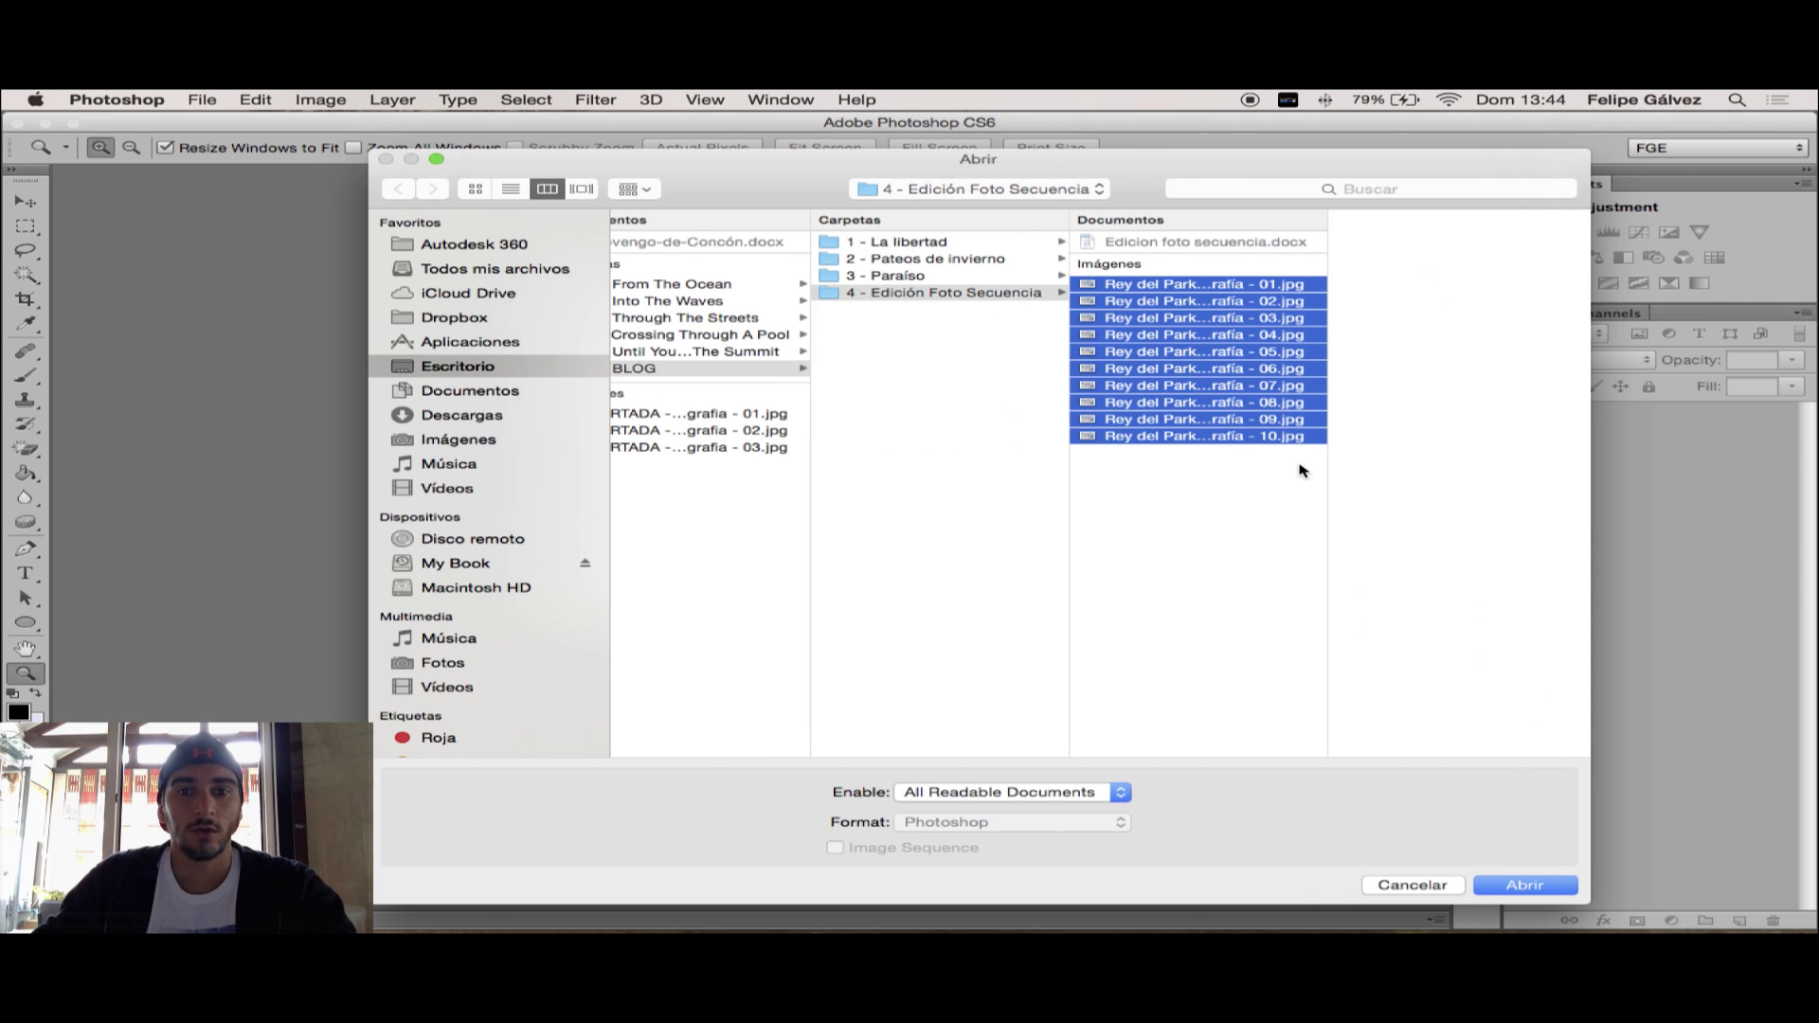
{"action": "left_click", "coordinate": [1526, 886]}
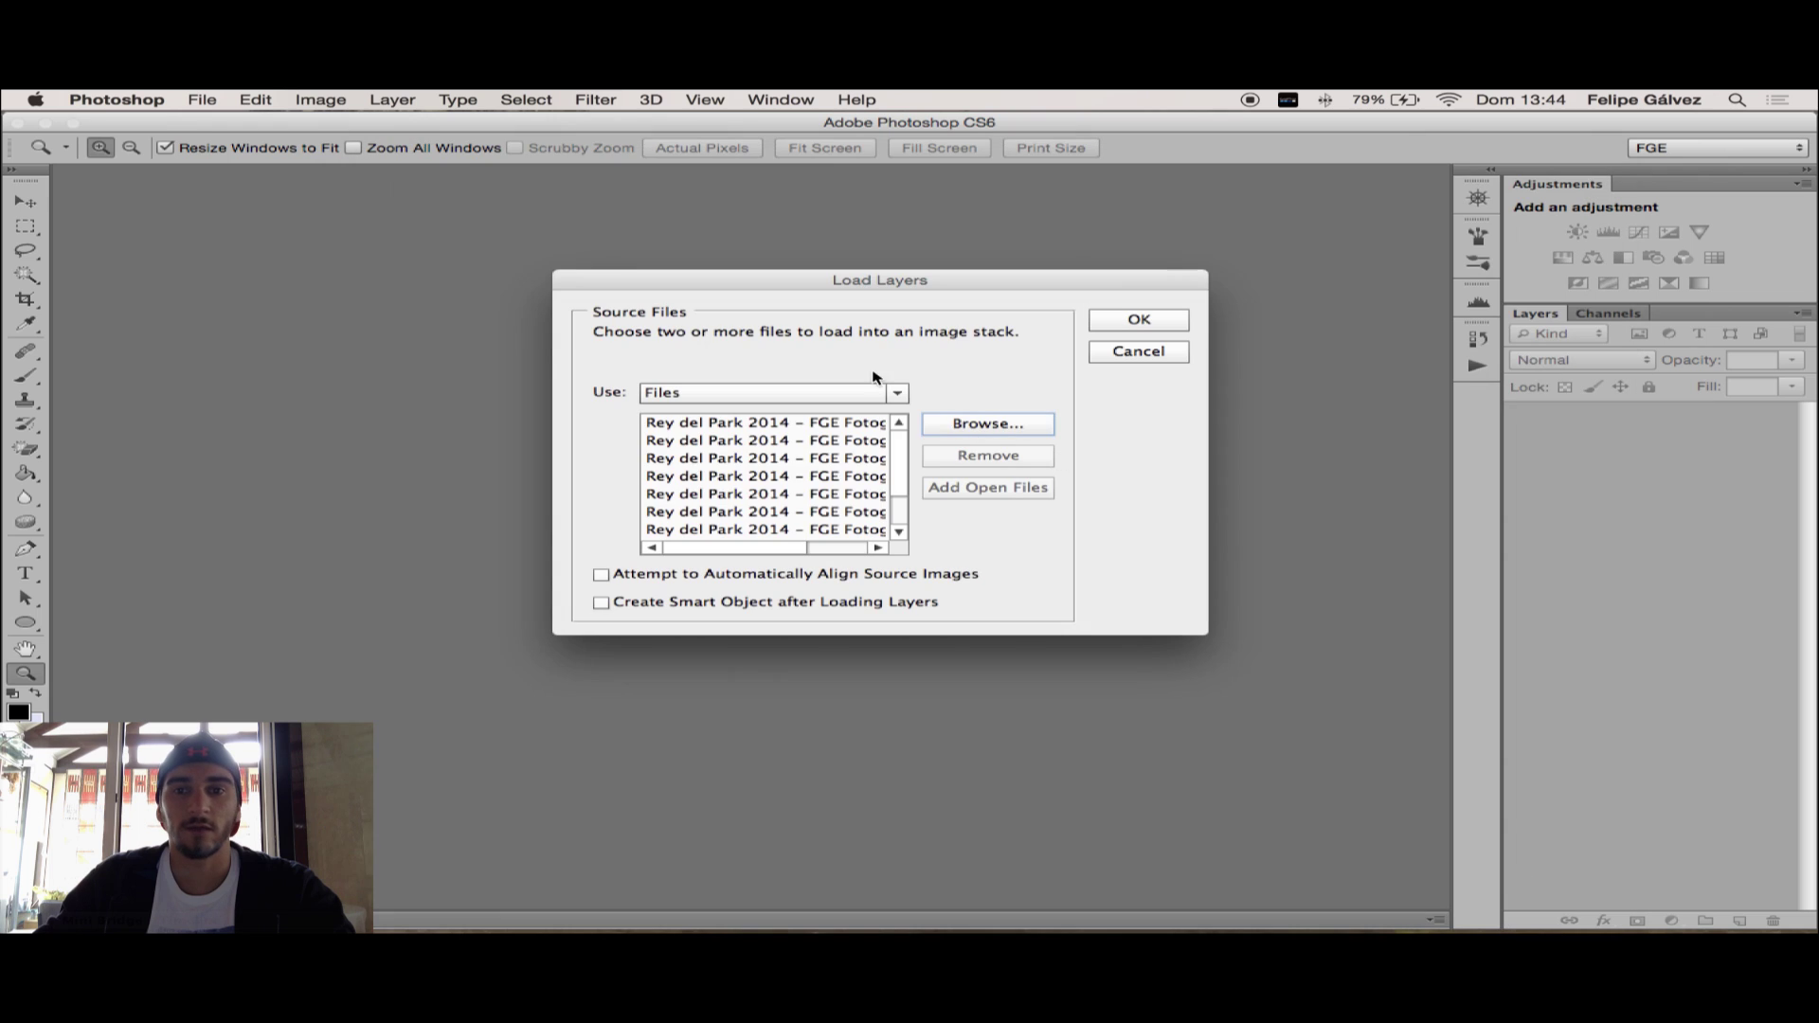
Enable 'Attempt to Automatically Align Source Images' for the ten listed files
{"action": "left_click", "coordinate": [832, 493]}
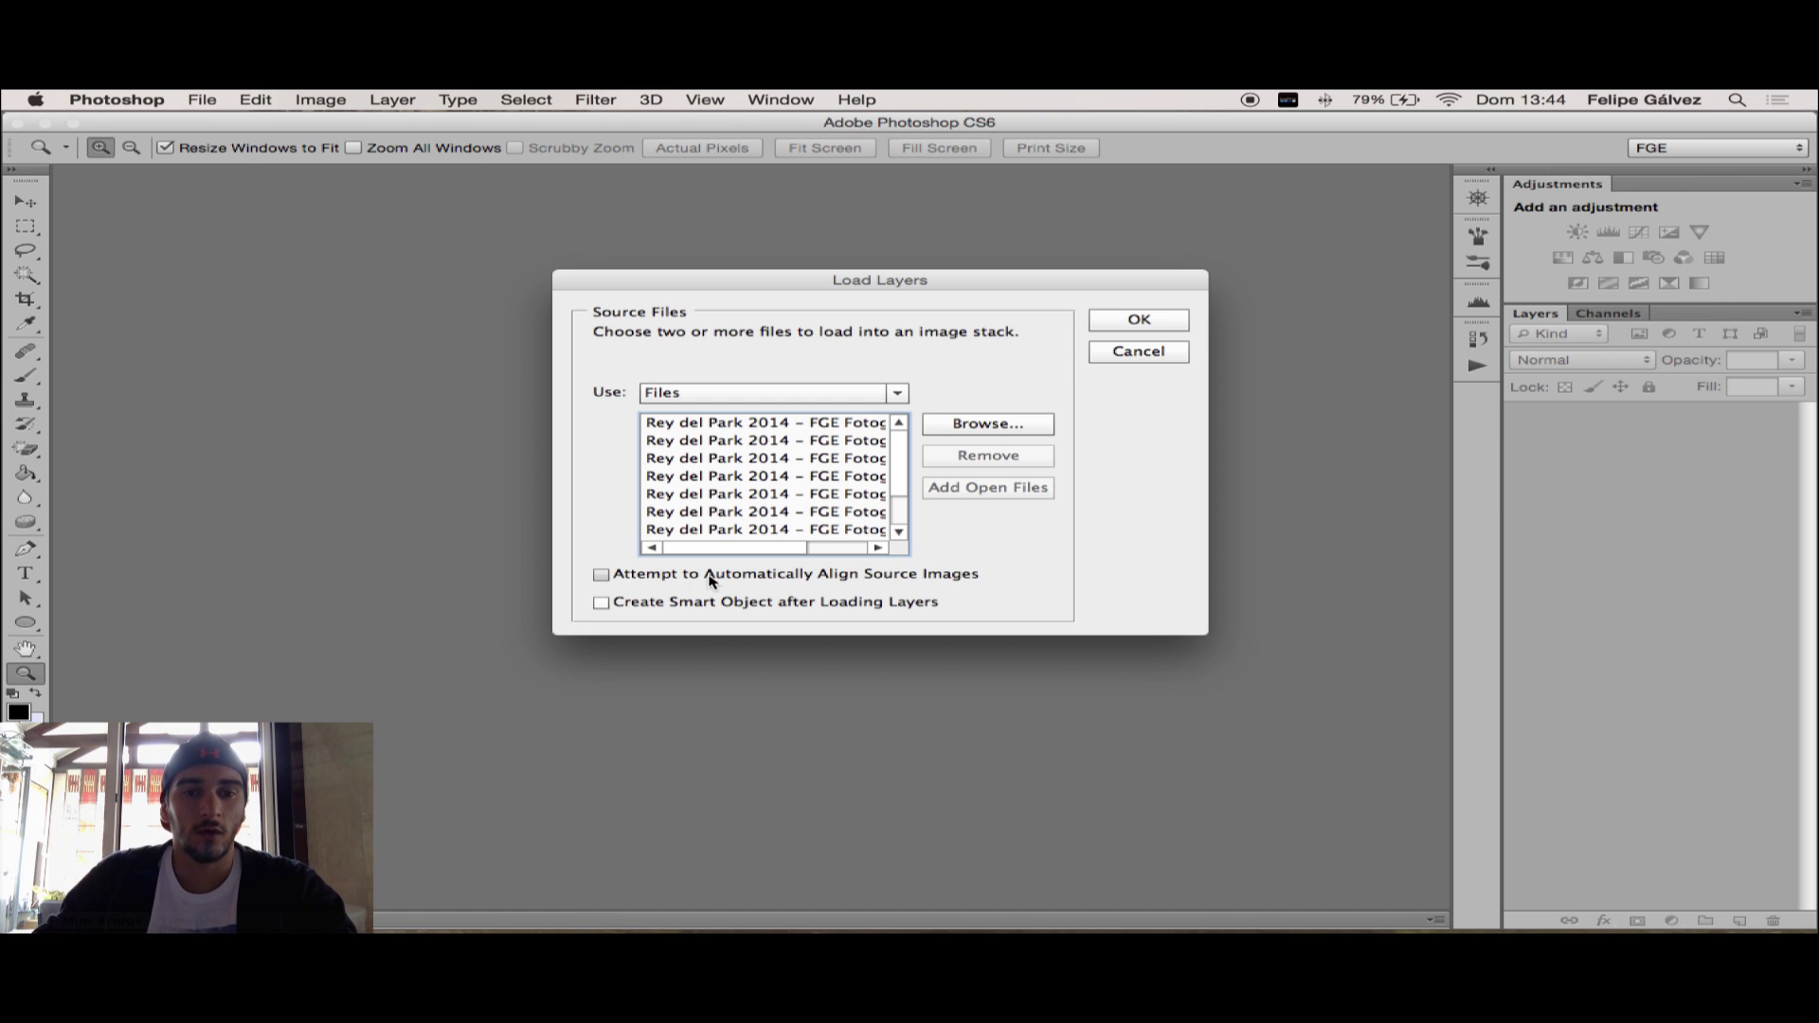
{"action": "left_click", "coordinate": [602, 575]}
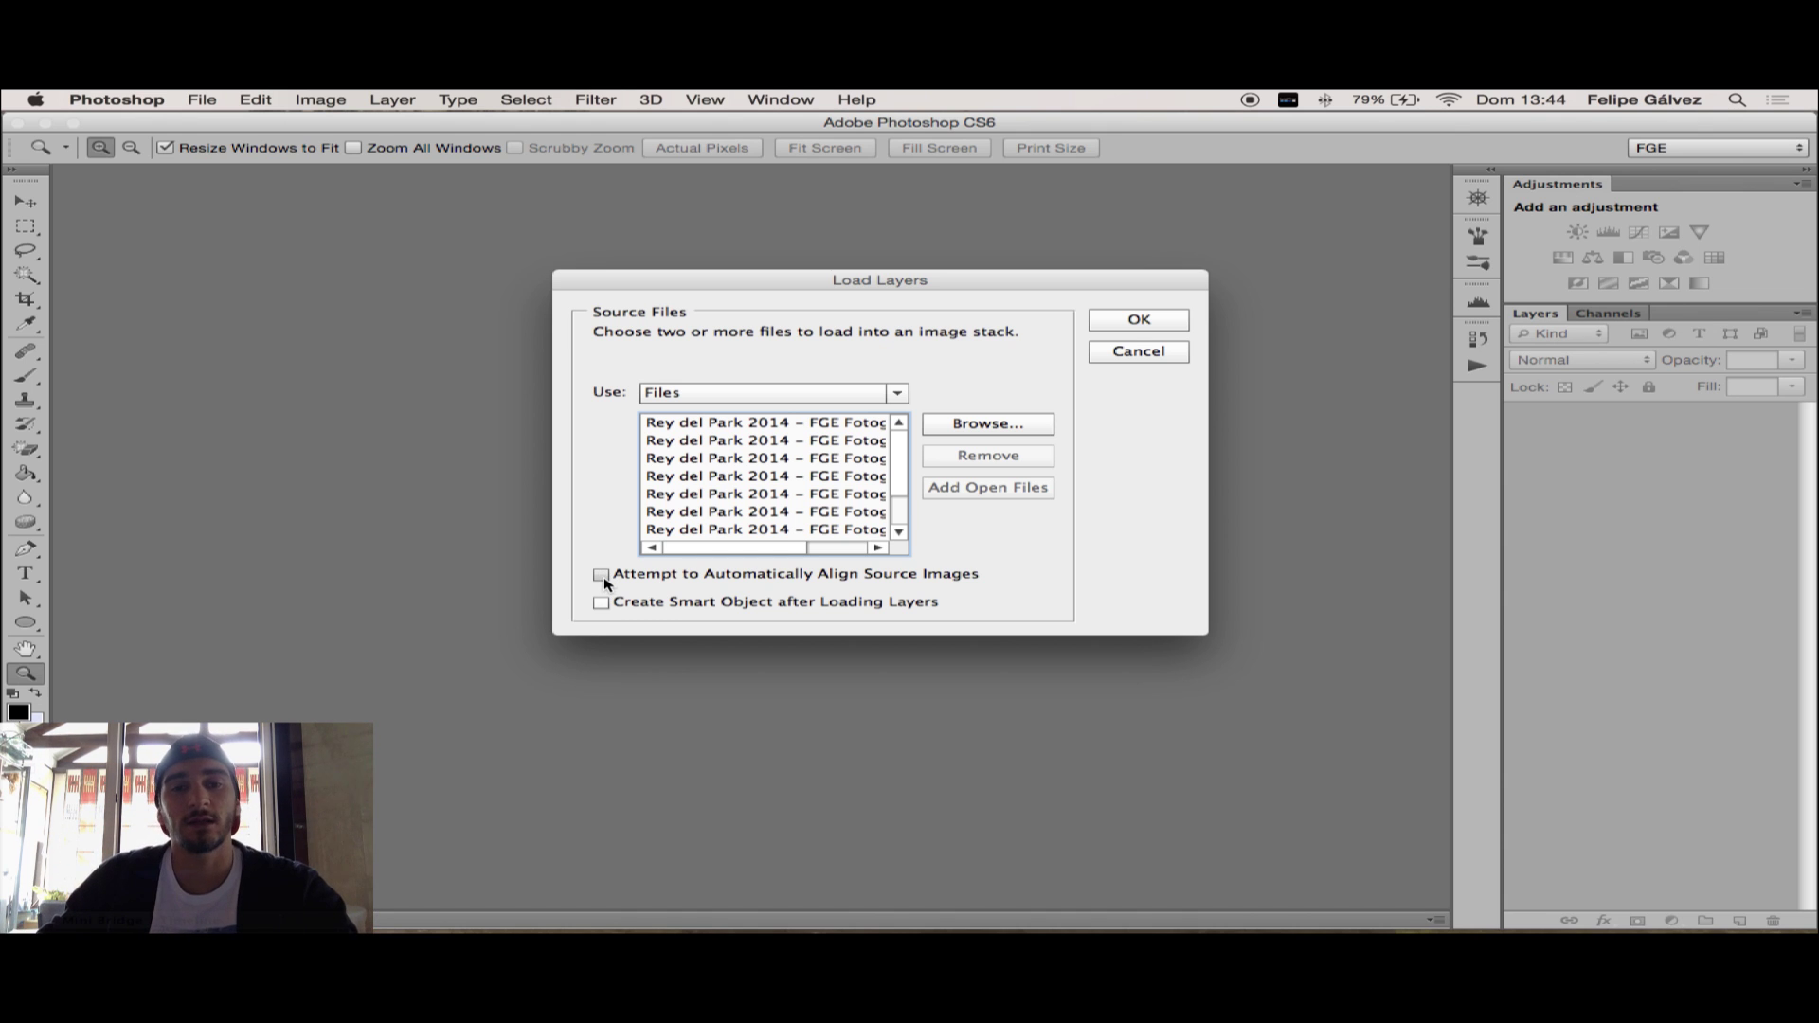
{"action": "left_click", "coordinate": [602, 576]}
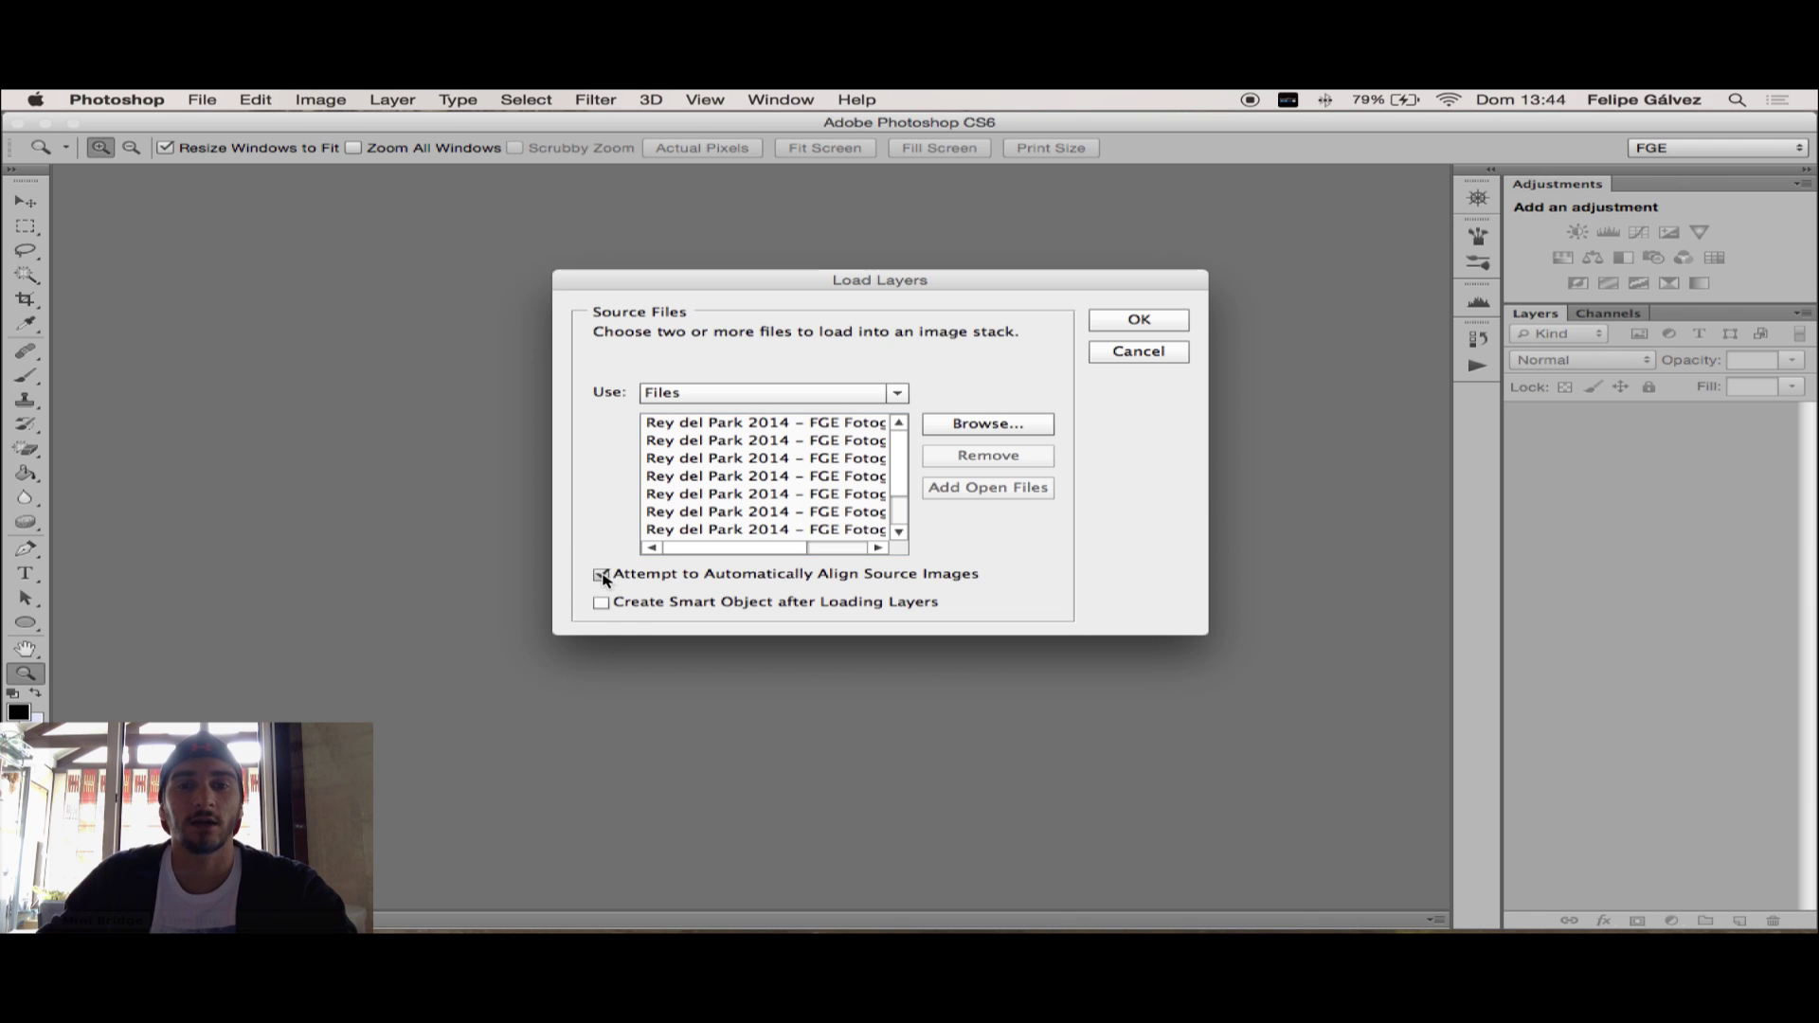
Confirm Load Layers so the ten photos stack as aligned layers in a new Untitled1 document
{"action": "left_click", "coordinate": [1120, 324]}
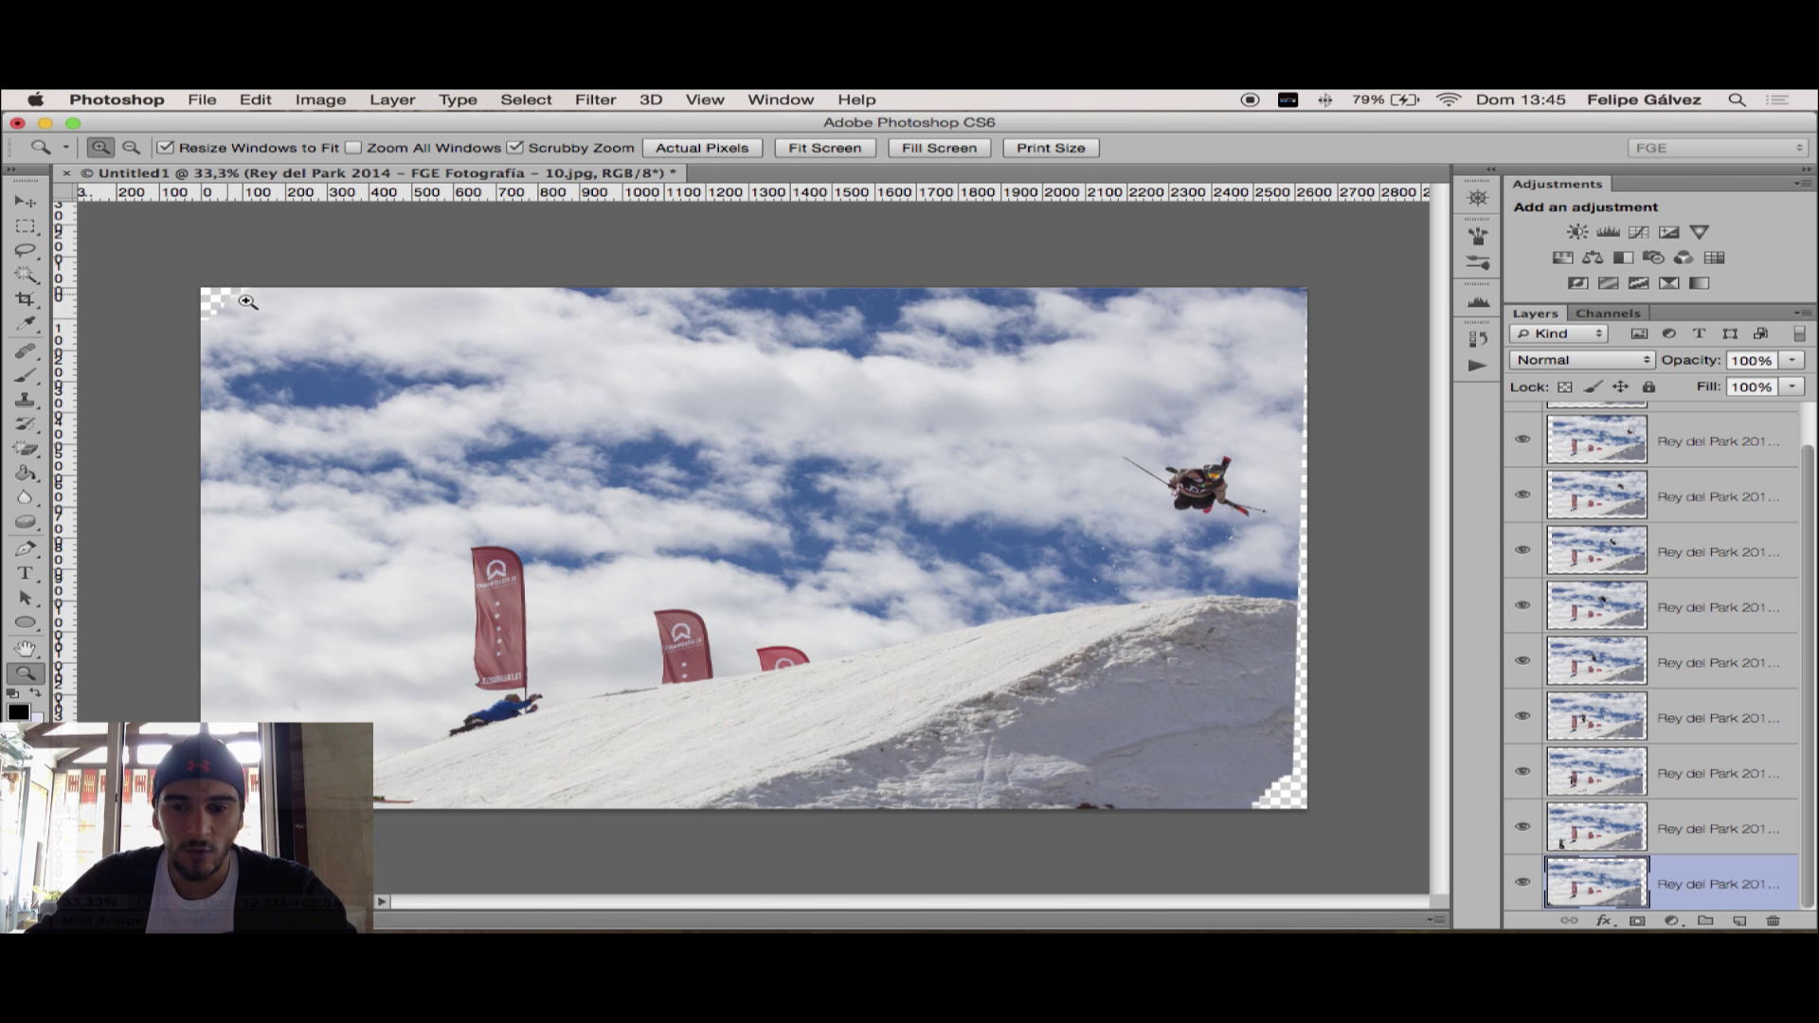
Zoom into the top-left corner and pull the crop's corner inside the transparent gap
{"action": "key", "text": "c"}
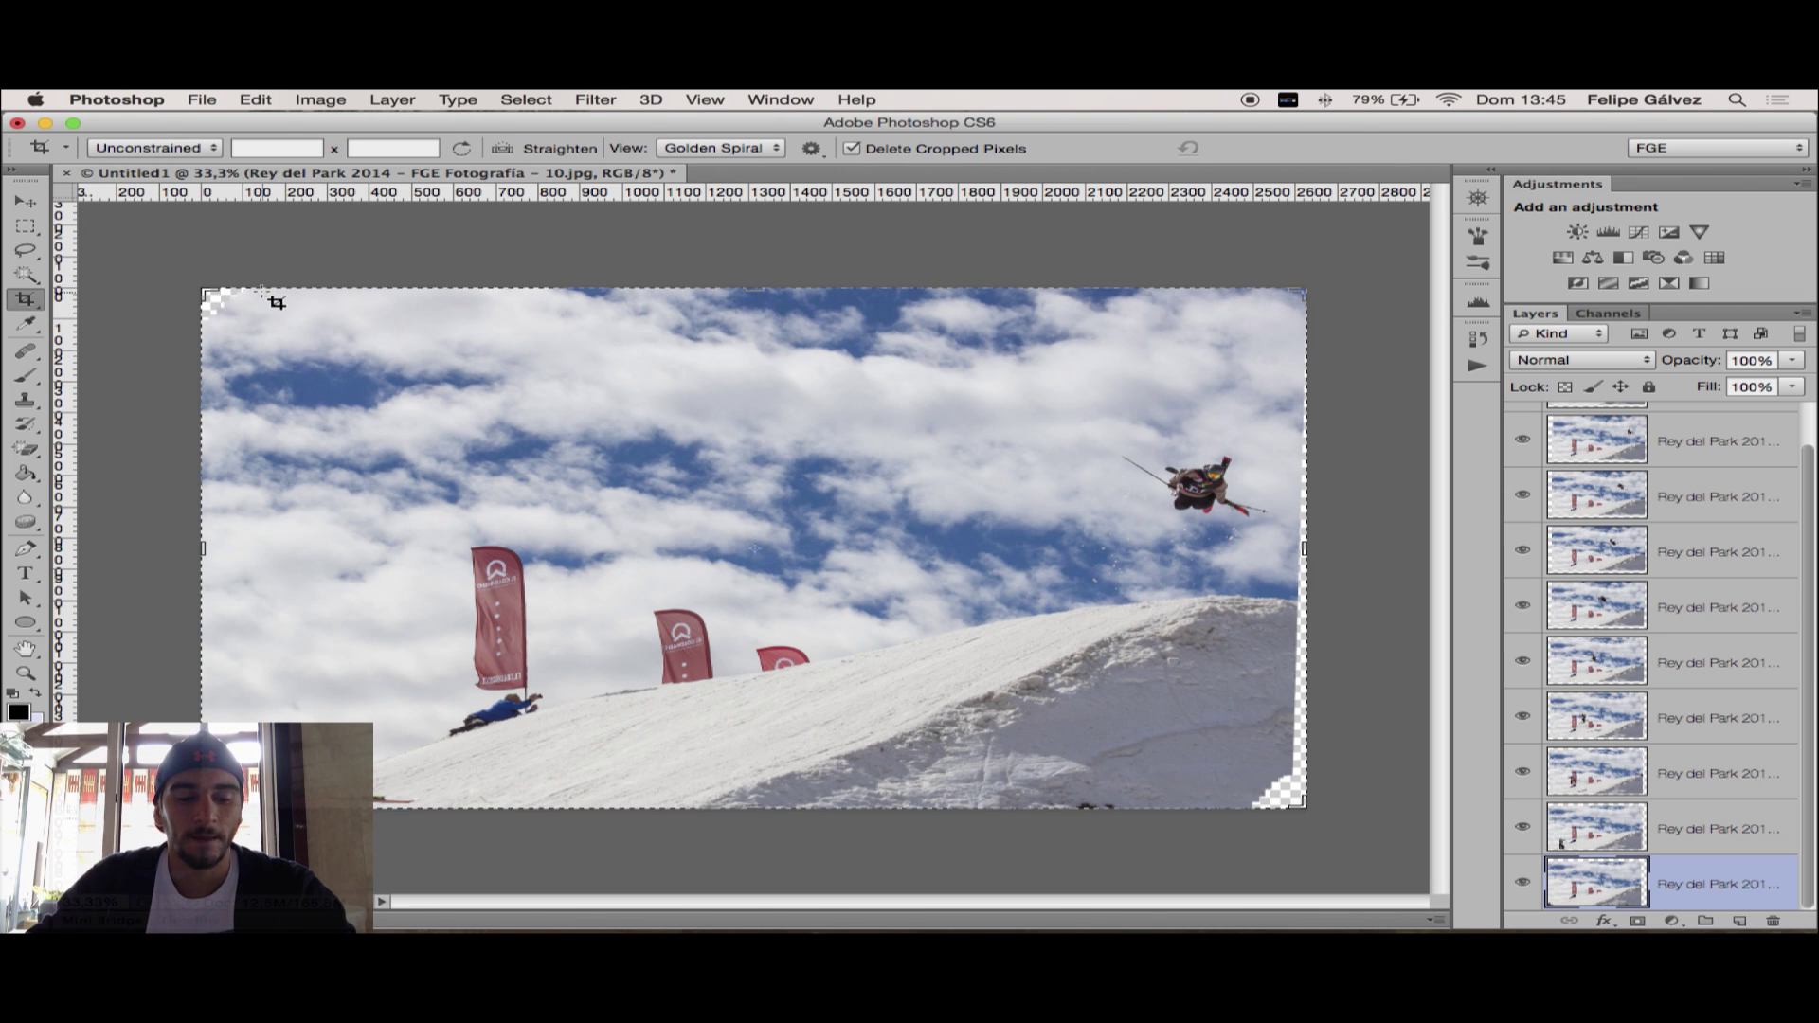
{"action": "key", "text": "z"}
{"action": "left_click", "coordinate": [204, 289]}
{"action": "left_click", "coordinate": [205, 290]}
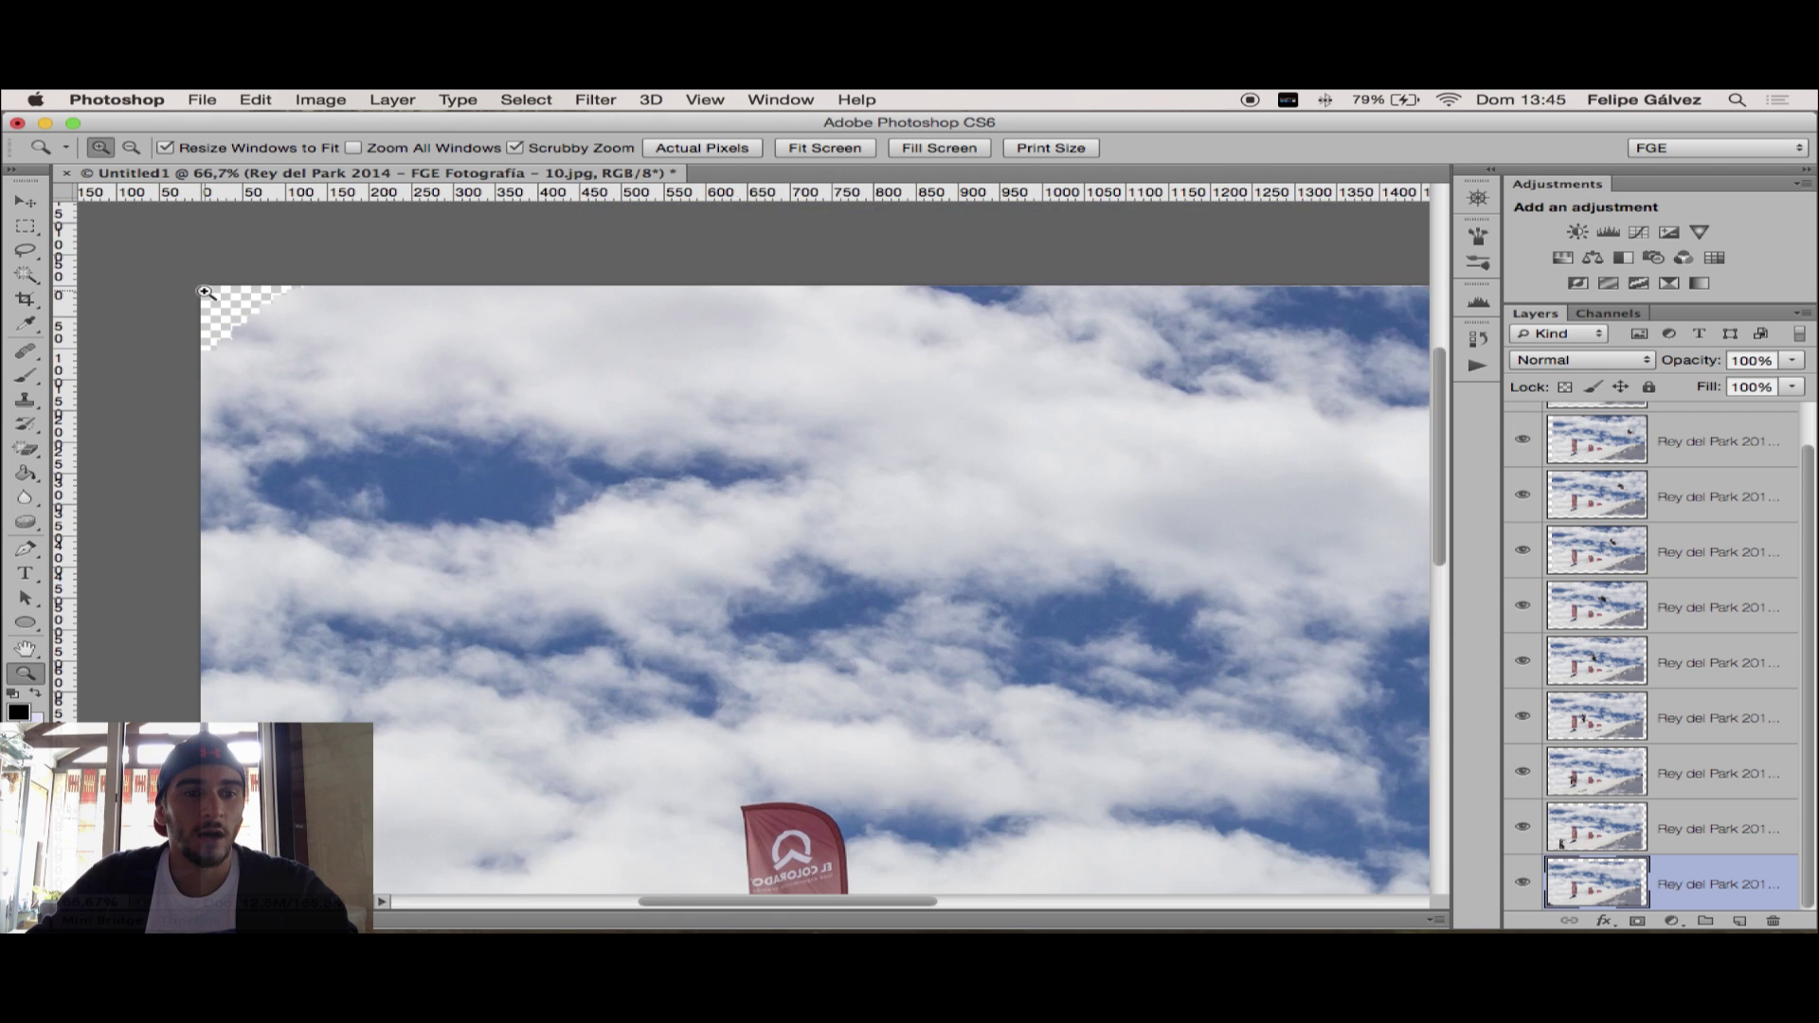
{"action": "left_click", "coordinate": [205, 290]}
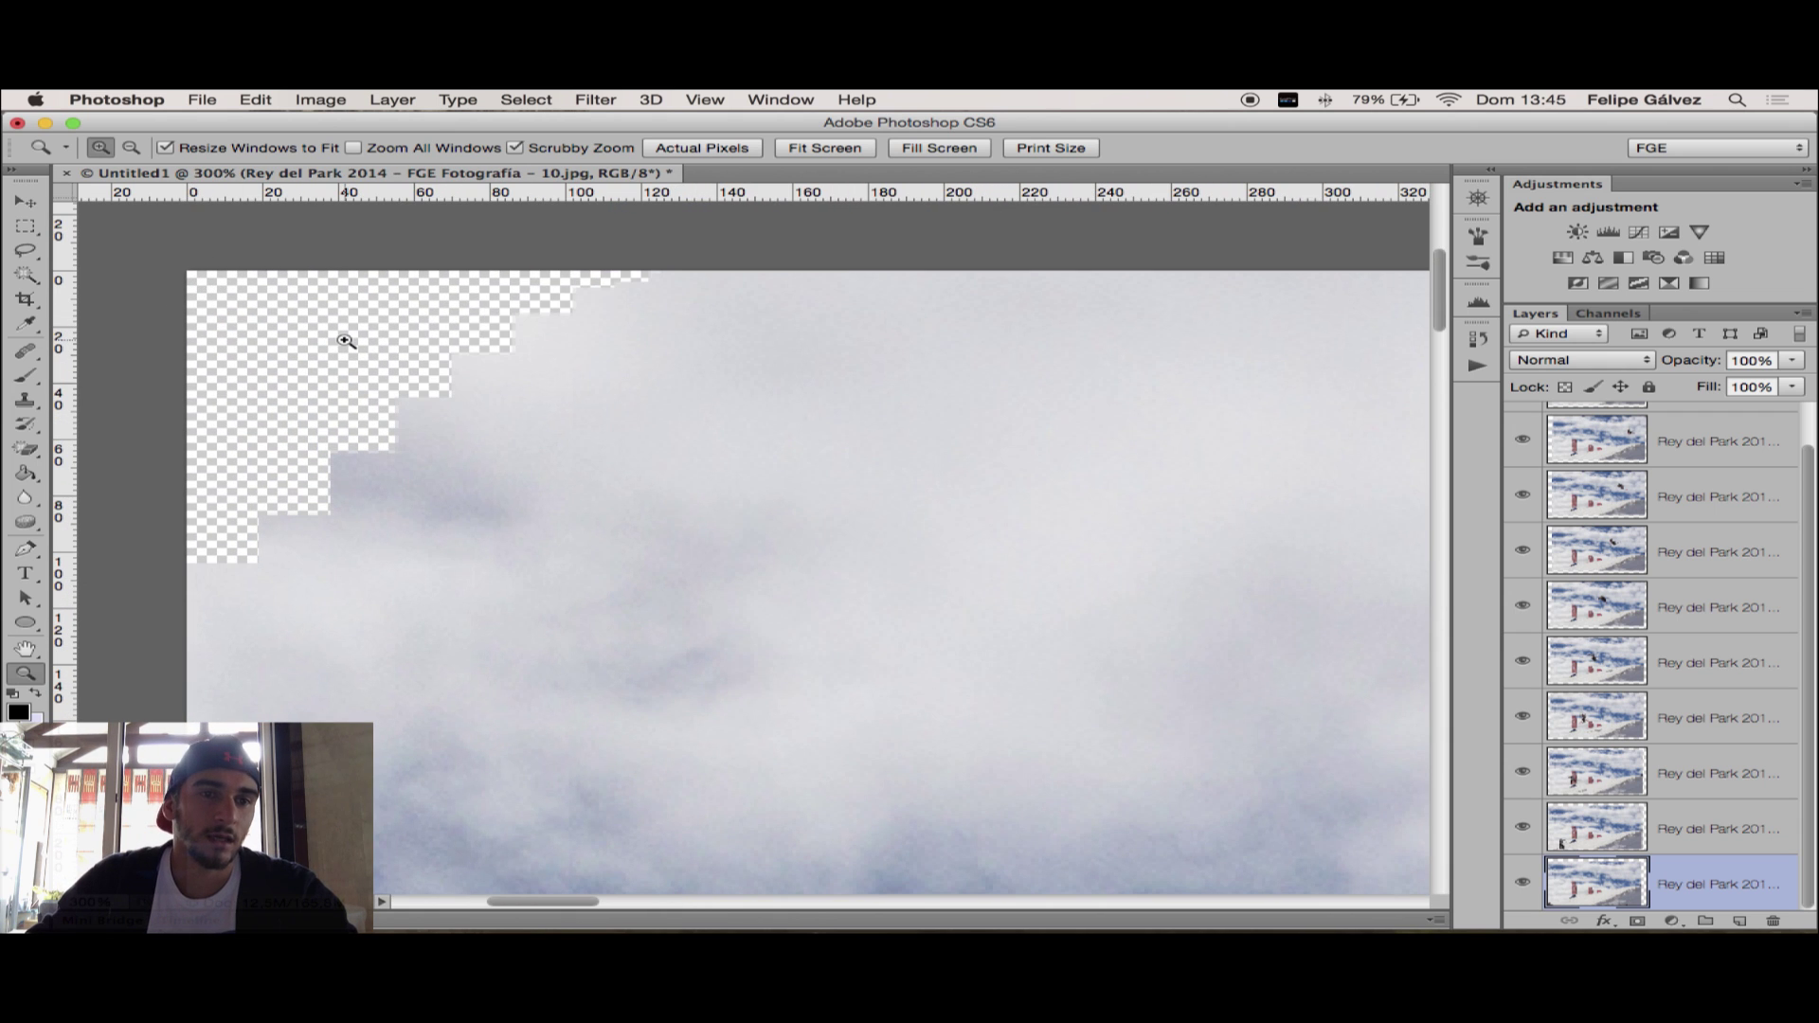
{"action": "key", "text": "c"}
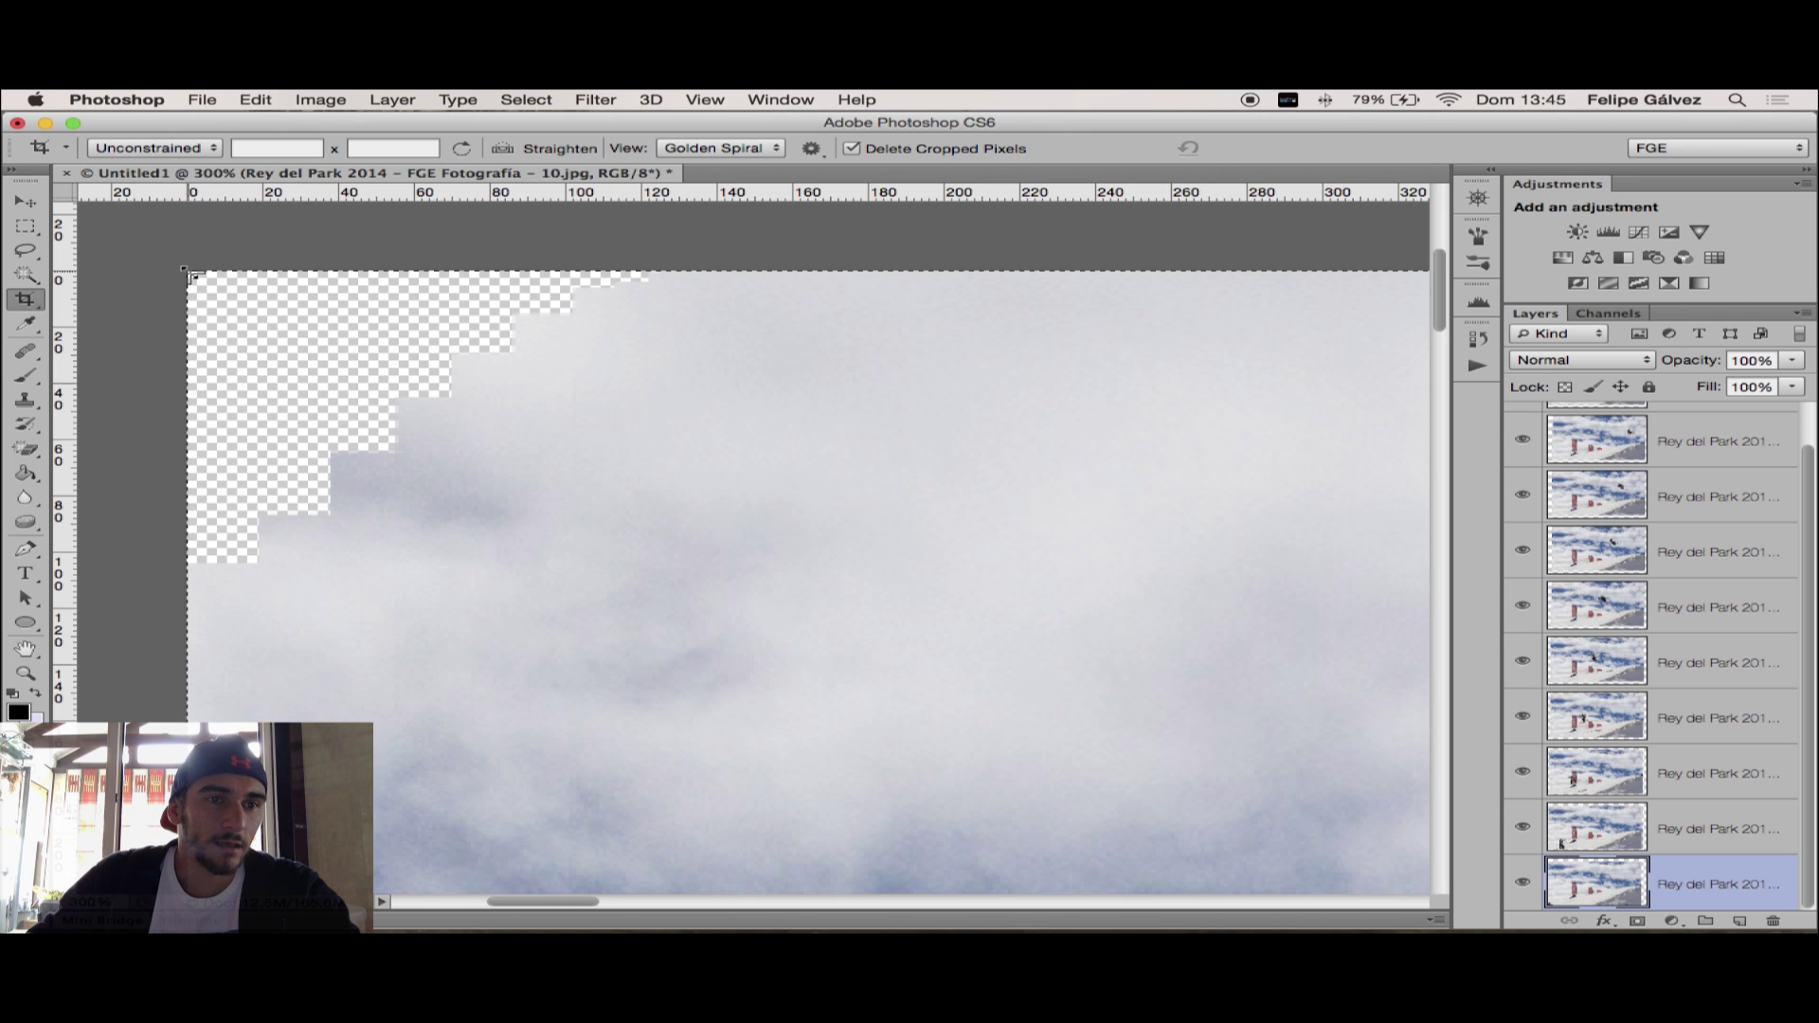
{"action": "left_click_drag", "start_coordinate": [193, 277], "coordinate": [296, 339]}
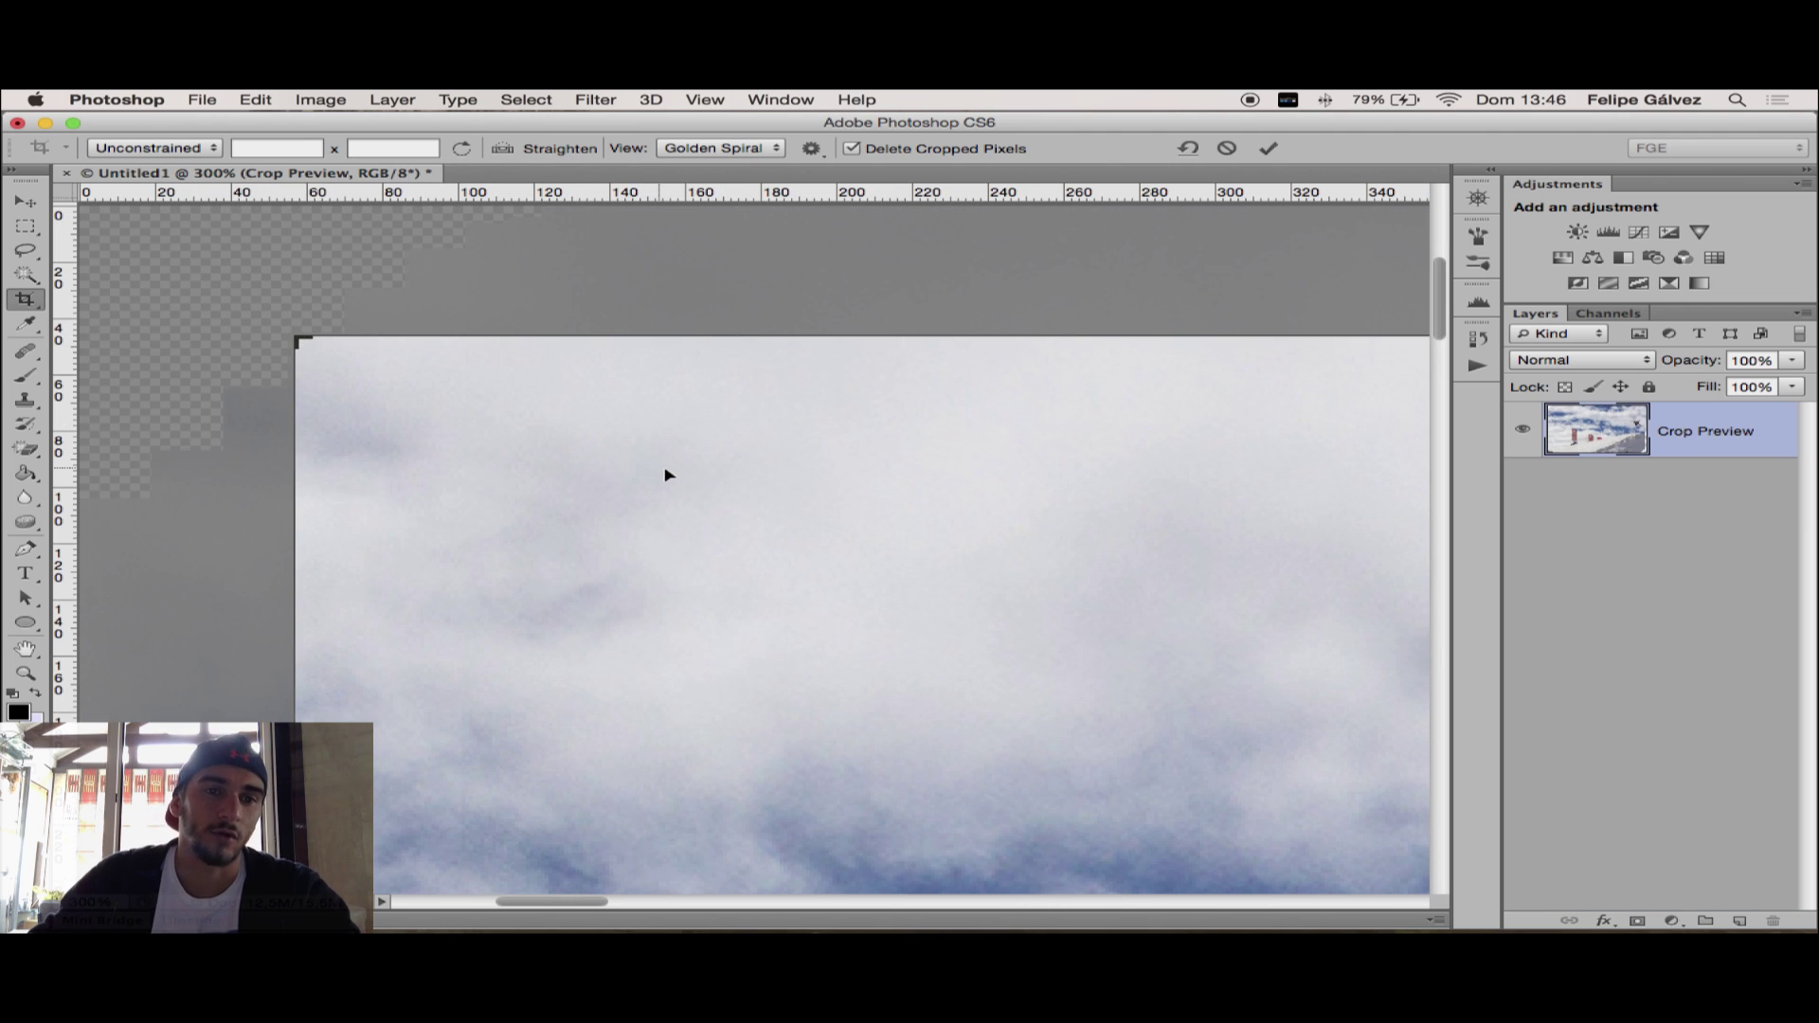
Raise the crop's bottom edge, rotate the image within the crop, then nudge the bottom edge down
{"action": "scroll", "coordinate": [942, 539], "scroll_direction": "down", "scroll_amount": 3}
{"action": "scroll", "coordinate": [928, 555], "scroll_direction": "down", "scroll_amount": 3}
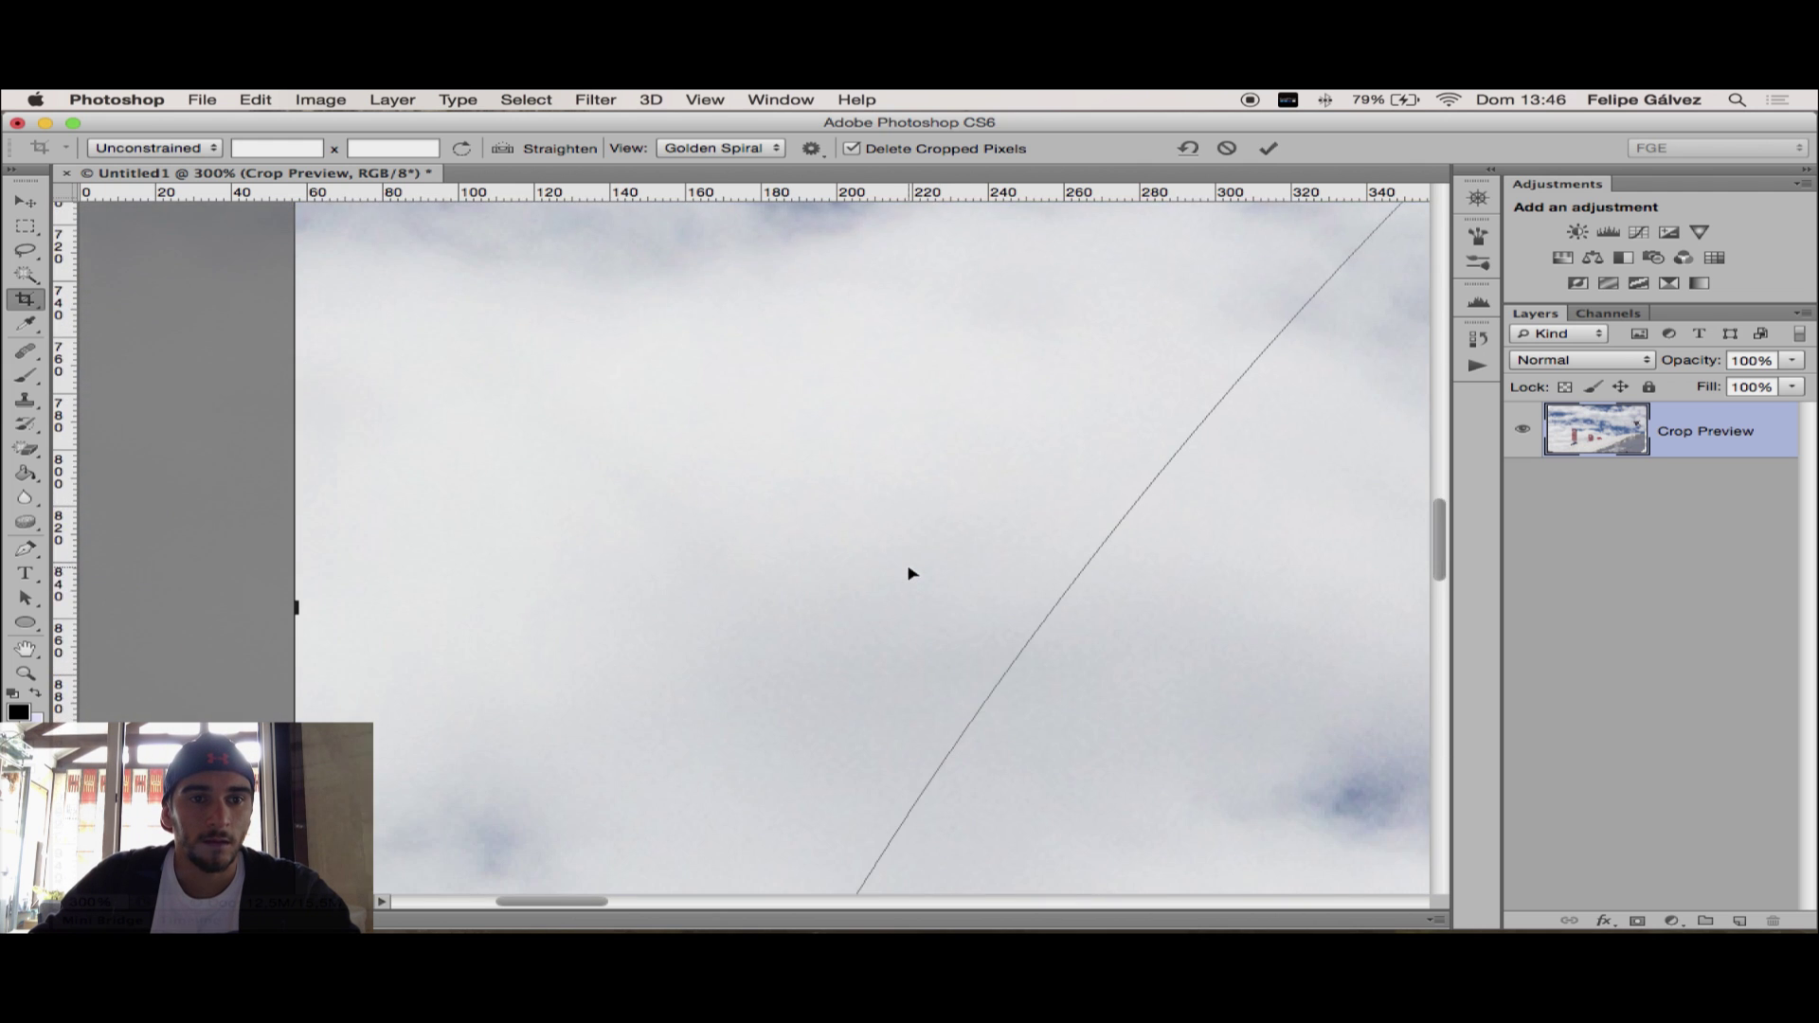
{"action": "scroll", "coordinate": [910, 572], "scroll_direction": "down", "scroll_amount": 2}
{"action": "scroll", "coordinate": [909, 574], "scroll_direction": "down", "scroll_amount": 2}
{"action": "scroll", "coordinate": [909, 578], "scroll_direction": "down", "scroll_amount": 3}
{"action": "scroll", "coordinate": [910, 578], "scroll_direction": "down", "scroll_amount": 5}
{"action": "scroll", "coordinate": [909, 577], "scroll_direction": "up", "scroll_amount": 2}
{"action": "scroll", "coordinate": [909, 578], "scroll_direction": "up", "scroll_amount": 1}
{"action": "scroll", "coordinate": [289, 576], "scroll_direction": "left", "scroll_amount": 5}
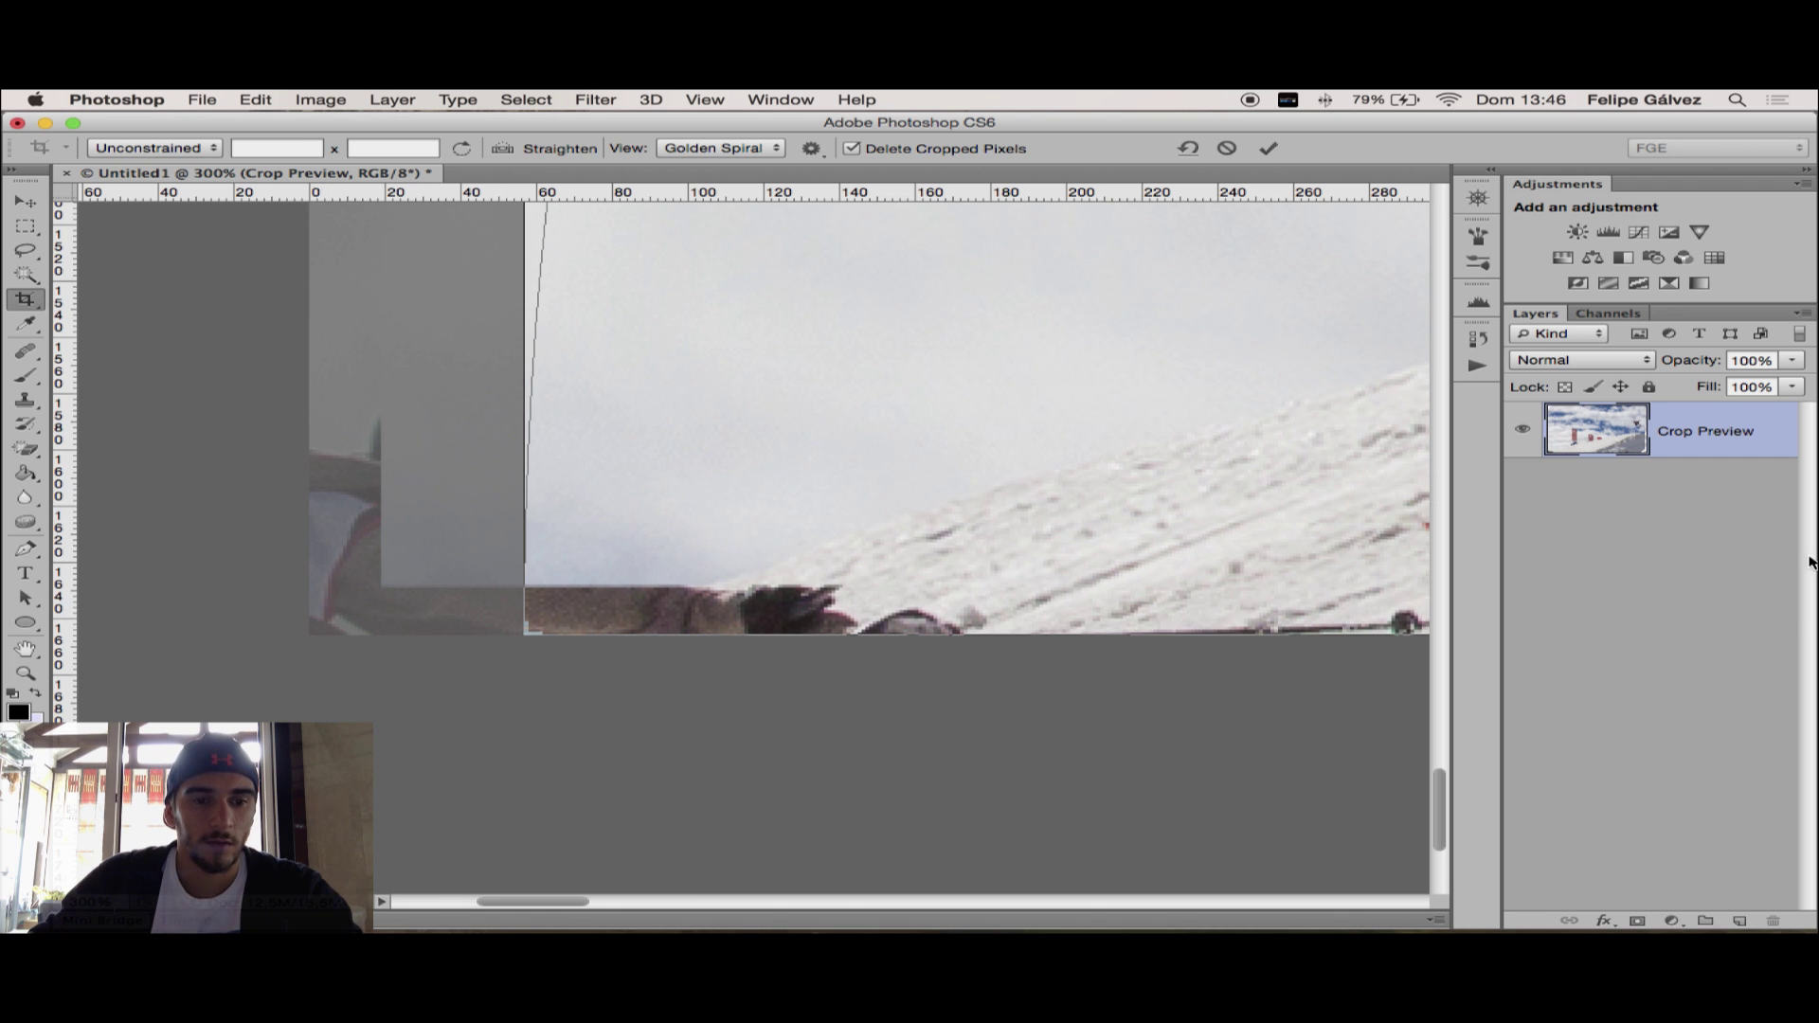
{"action": "scroll", "coordinate": [1112, 459], "scroll_direction": "right", "scroll_amount": 4}
{"action": "scroll", "coordinate": [1056, 540], "scroll_direction": "up", "scroll_amount": 2}
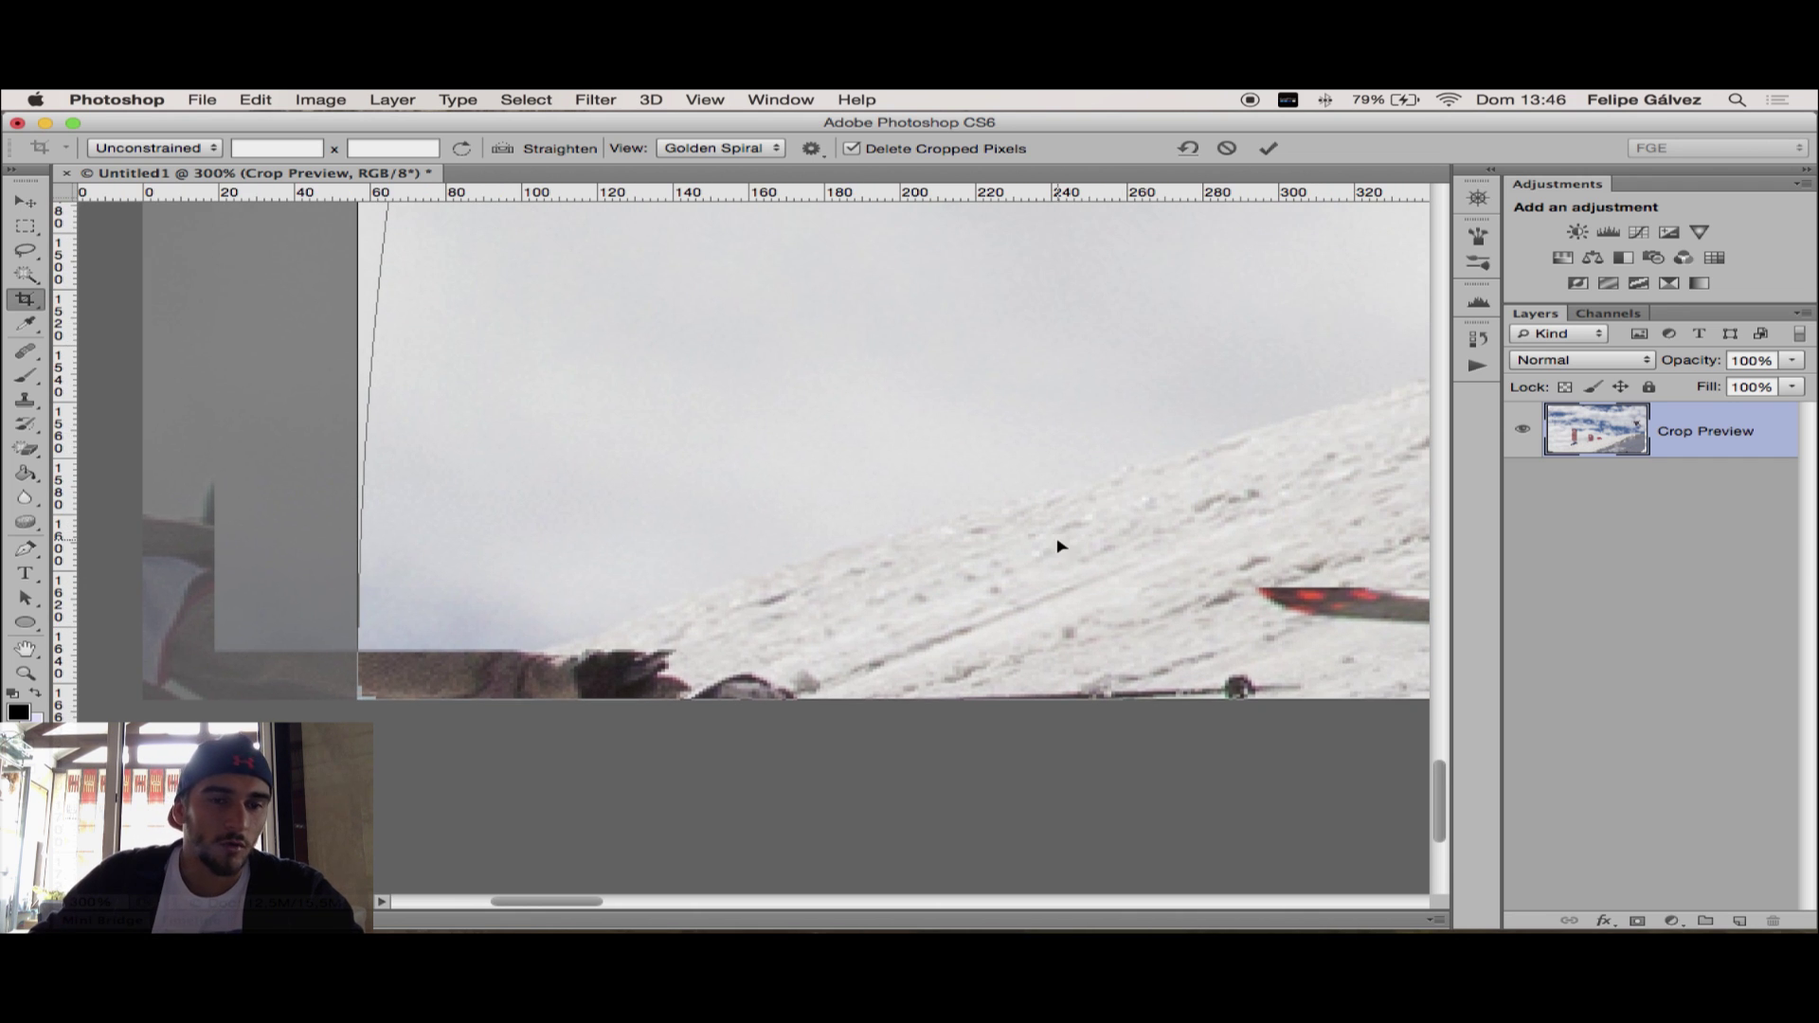
{"action": "left_click_drag", "start_coordinate": [743, 702], "coordinate": [744, 670]}
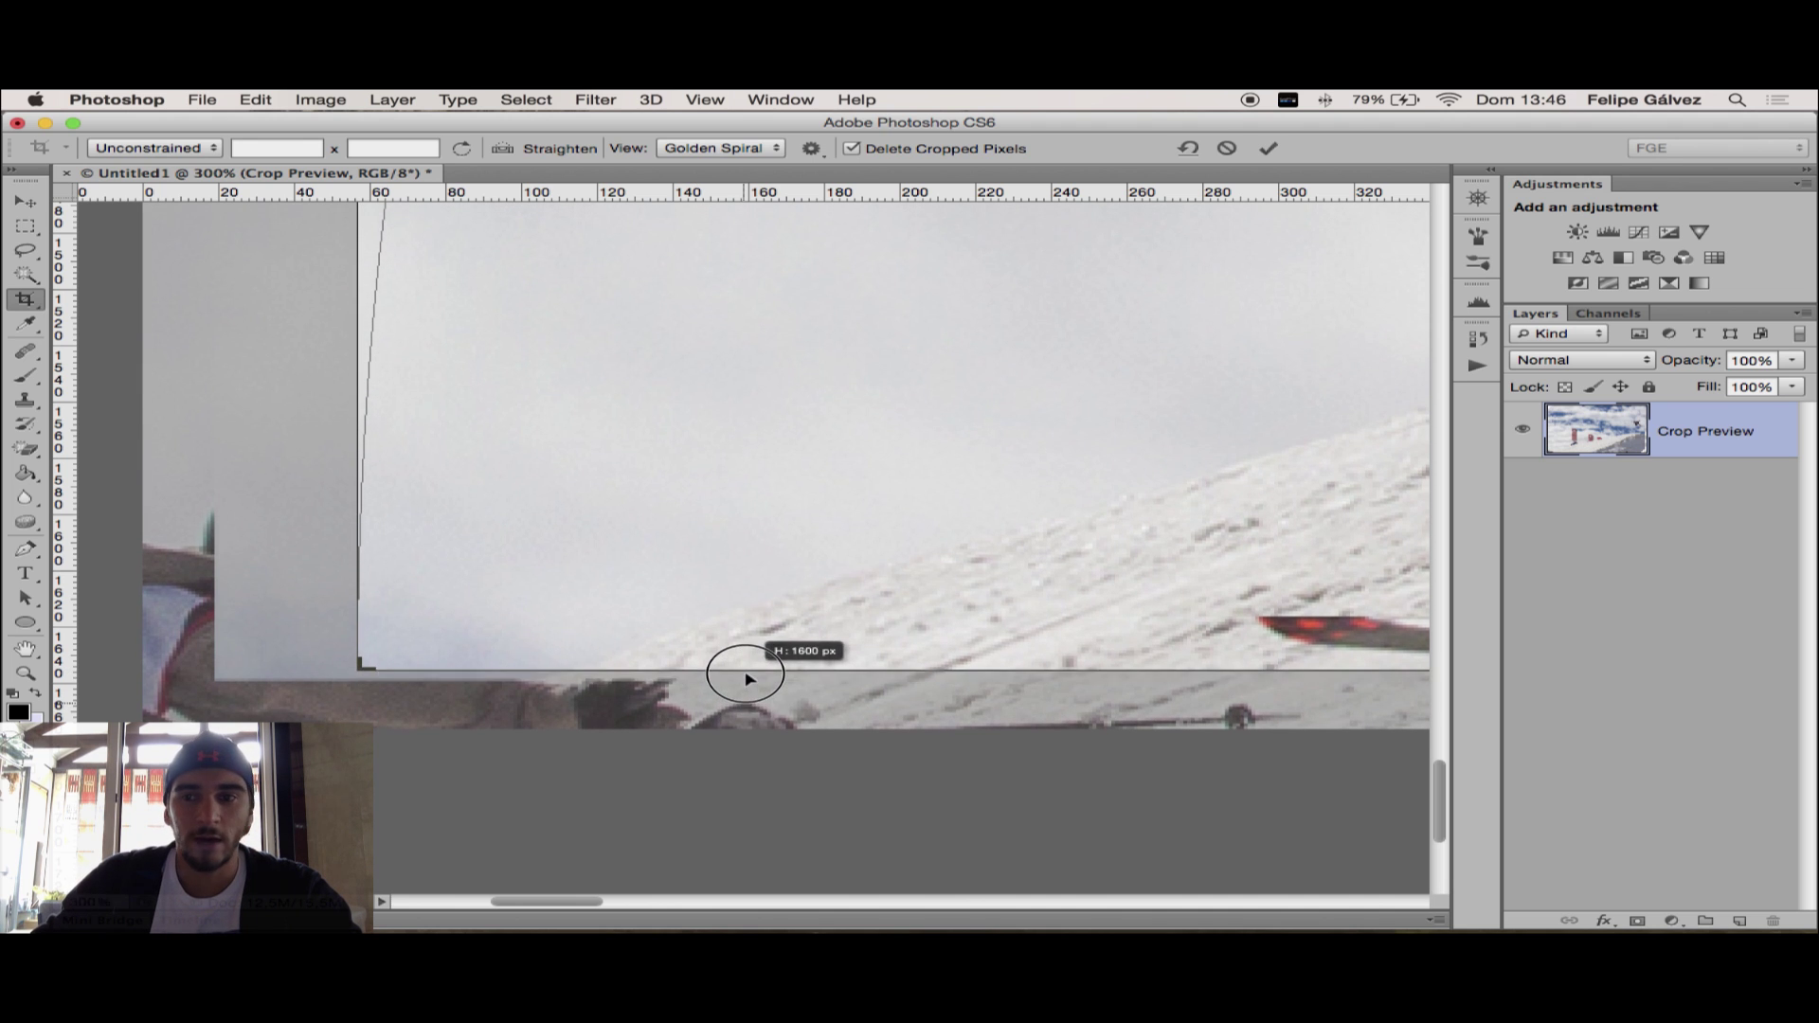
{"action": "scroll", "coordinate": [920, 672], "scroll_direction": "right", "scroll_amount": 10}
{"action": "scroll", "coordinate": [921, 672], "scroll_direction": "right", "scroll_amount": 5}
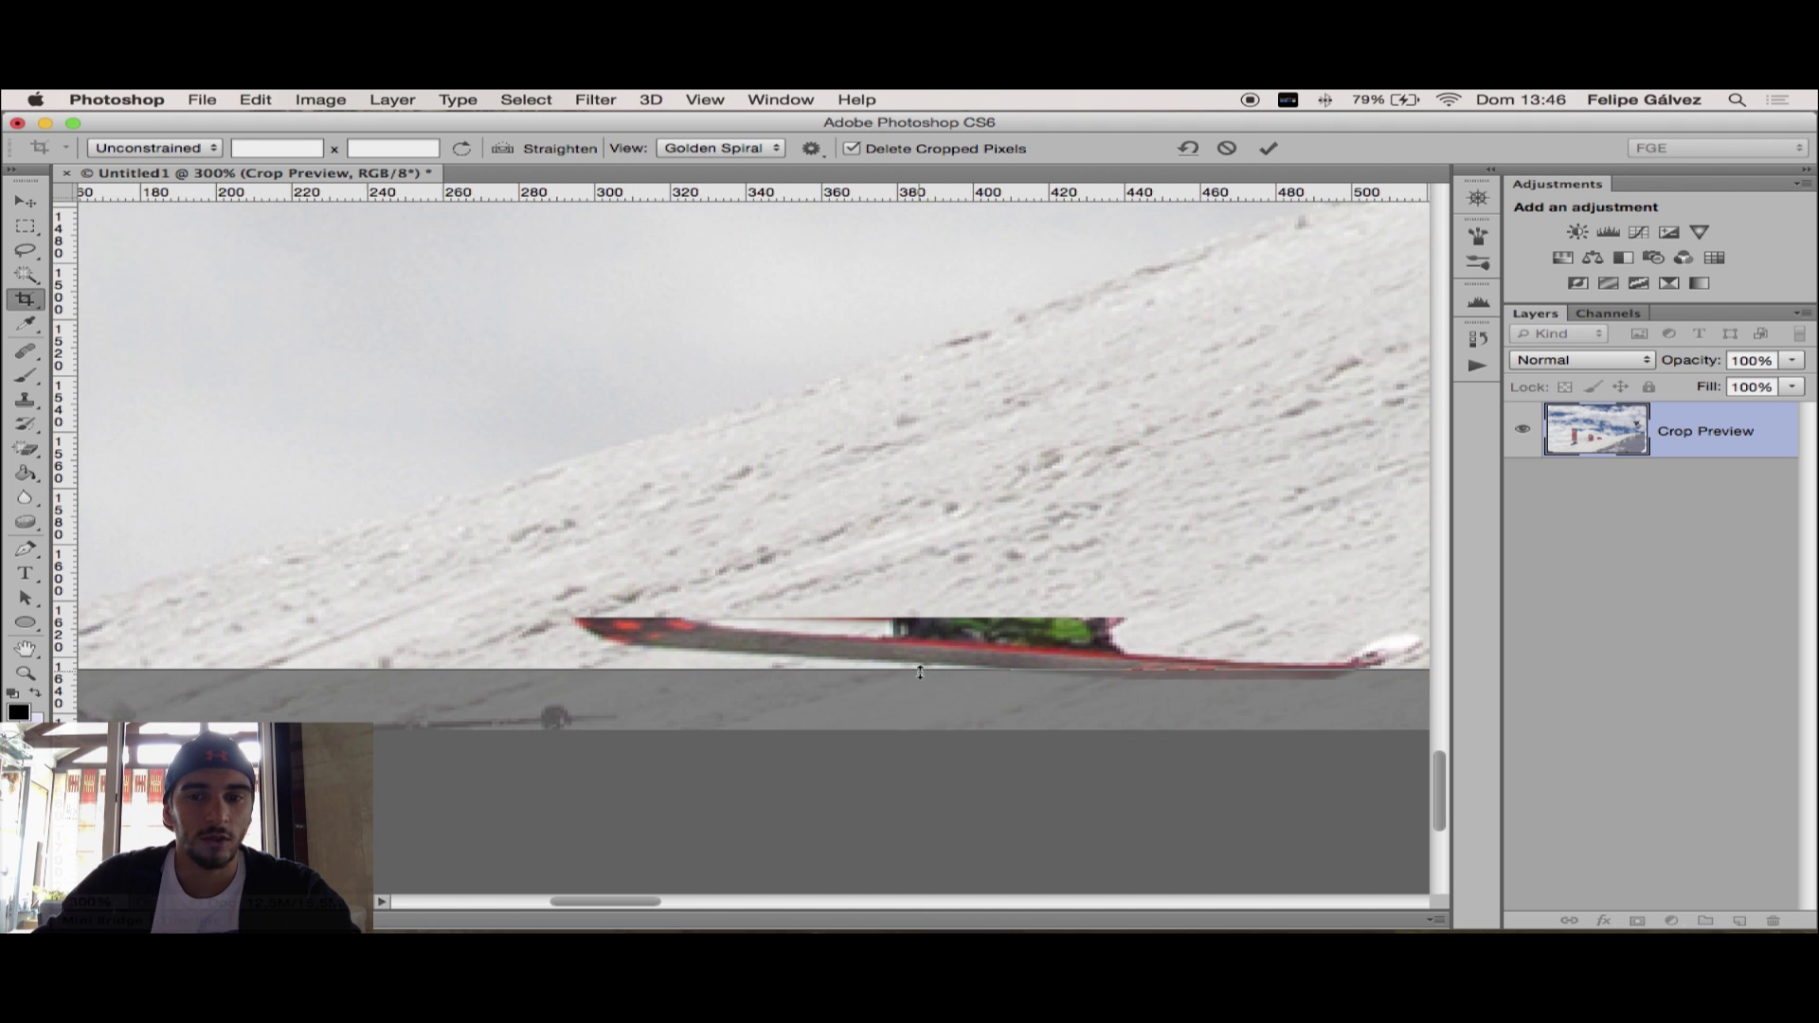
{"action": "left_click_drag", "start_coordinate": [249, 632], "coordinate": [767, 643]}
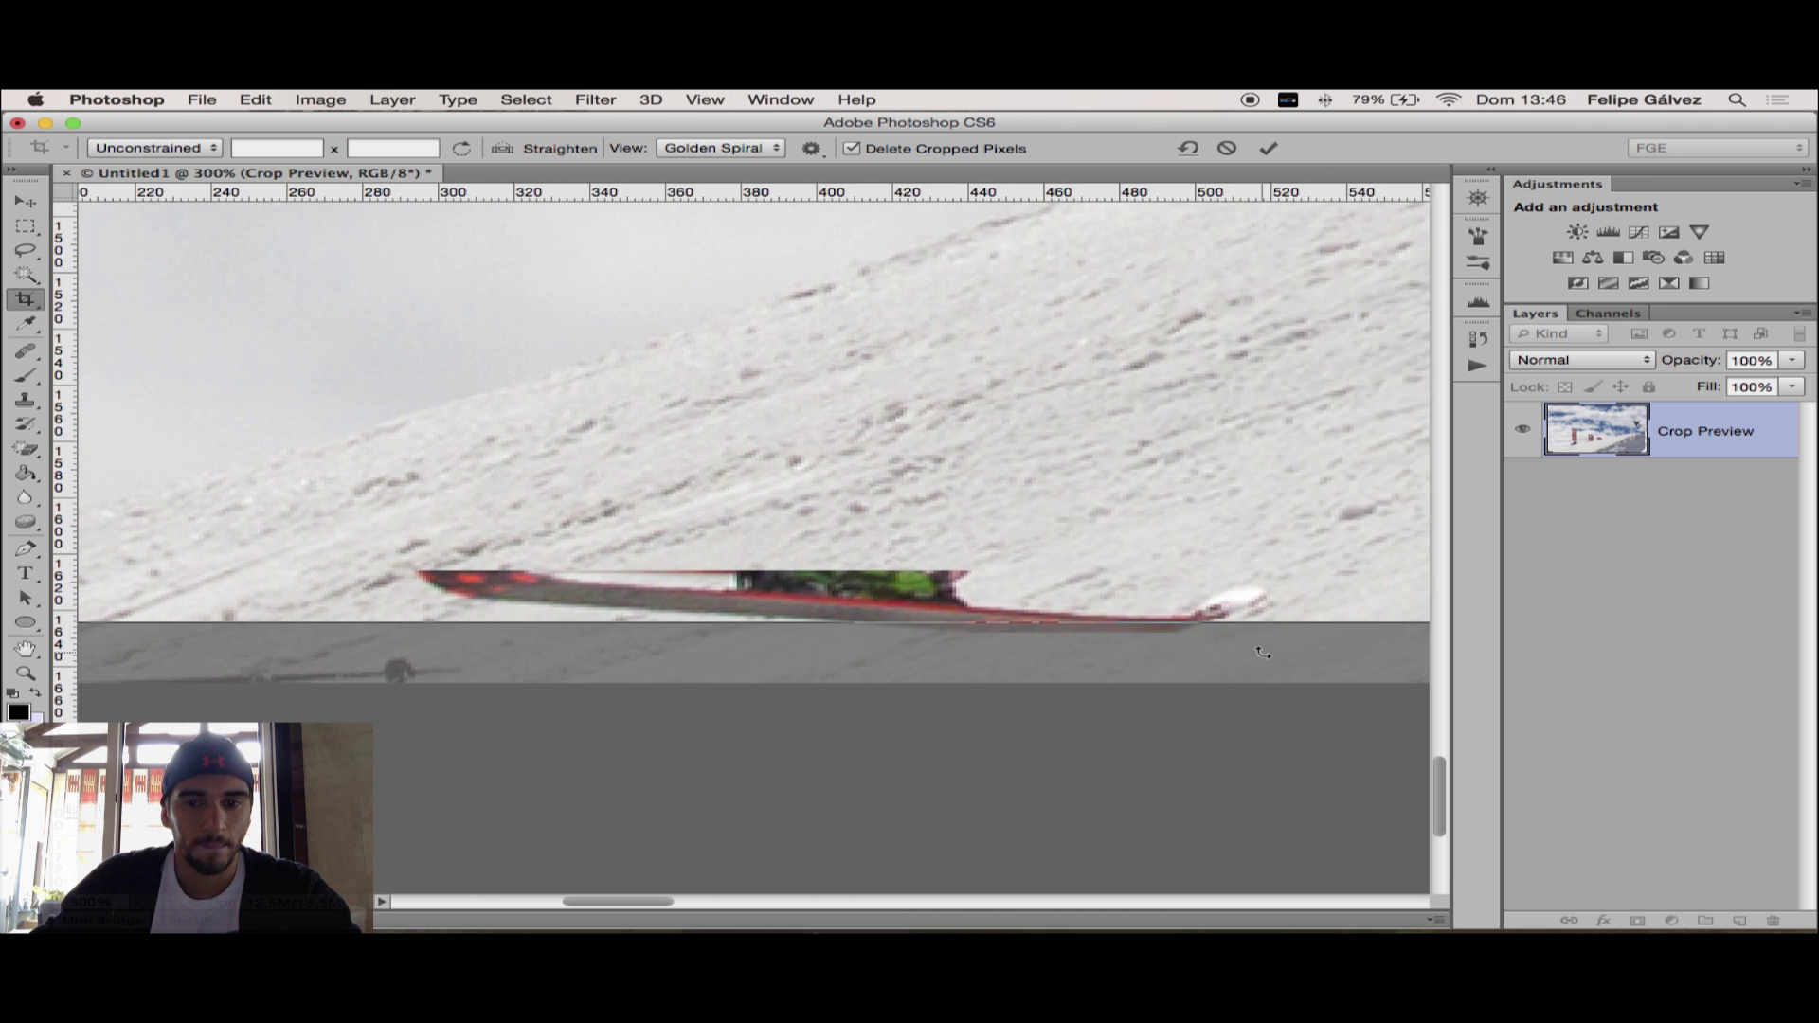
{"action": "left_click_drag", "start_coordinate": [1251, 622], "coordinate": [1253, 632]}
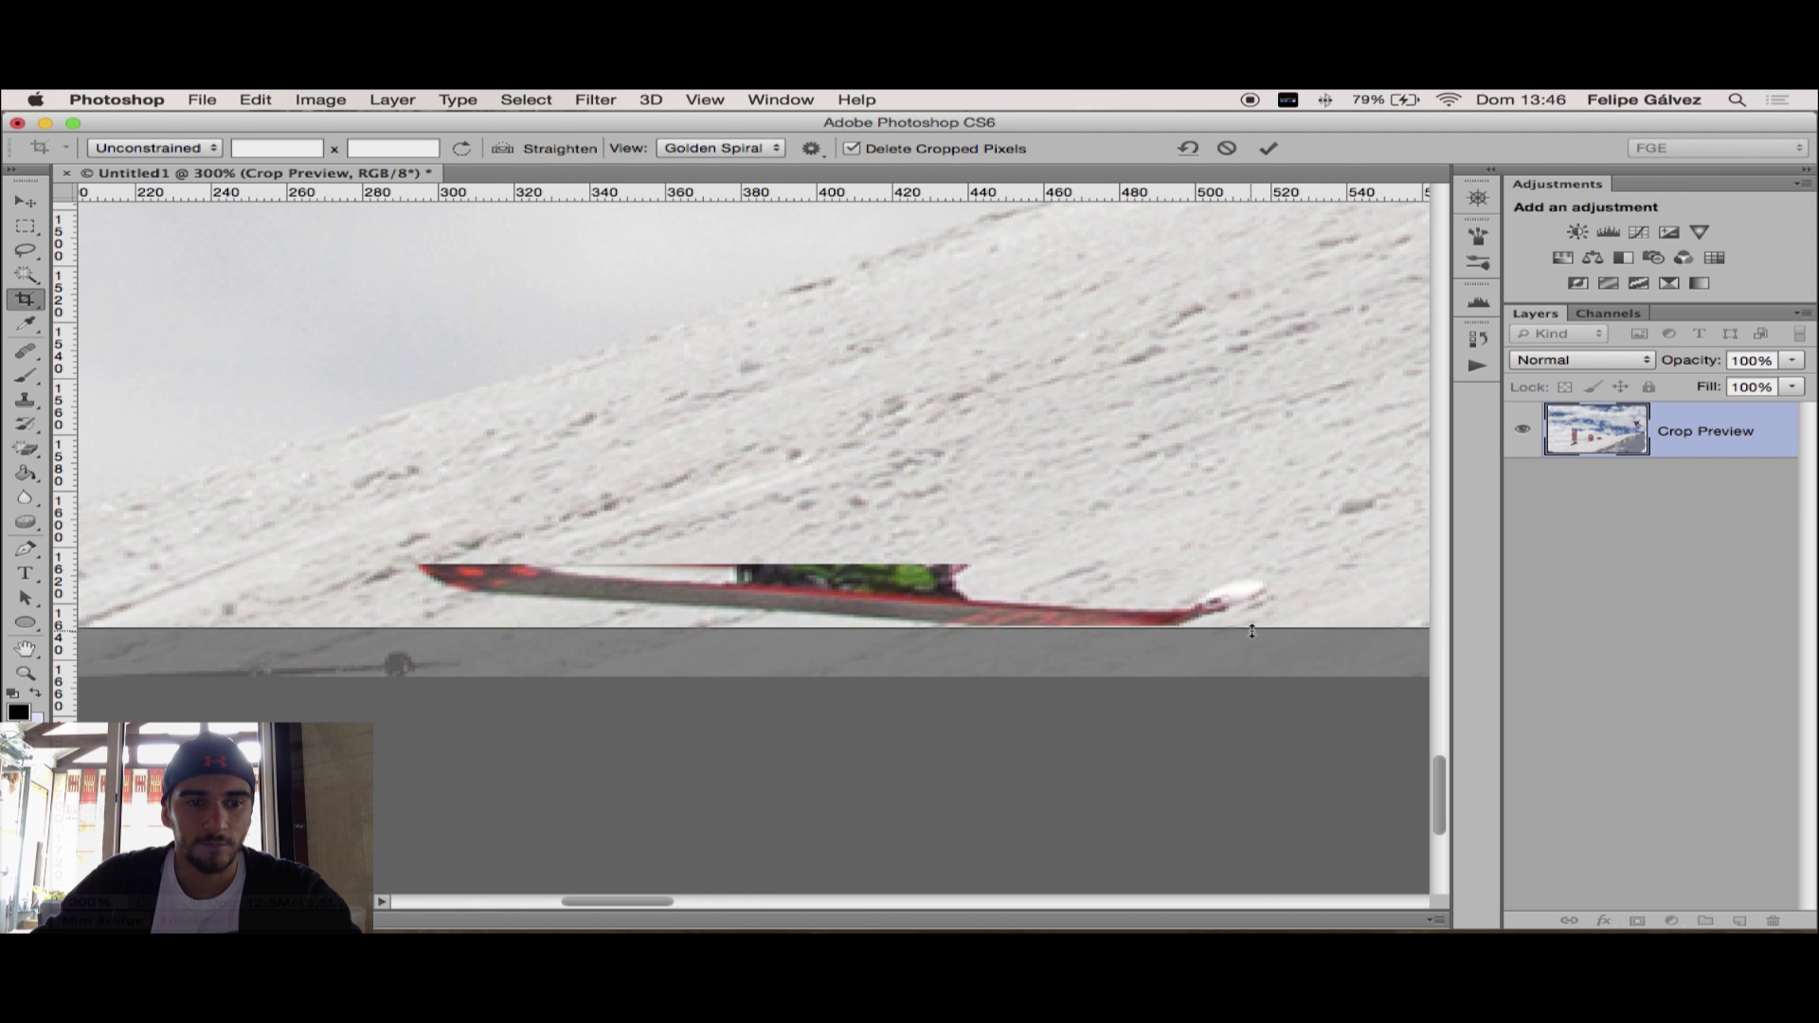
Pull the crop's right edge inward past the transparency, then cancel the crop with Esc
{"action": "scroll", "coordinate": [1250, 633], "scroll_direction": "right", "scroll_amount": 10}
{"action": "scroll", "coordinate": [1247, 631], "scroll_direction": "right", "scroll_amount": 2}
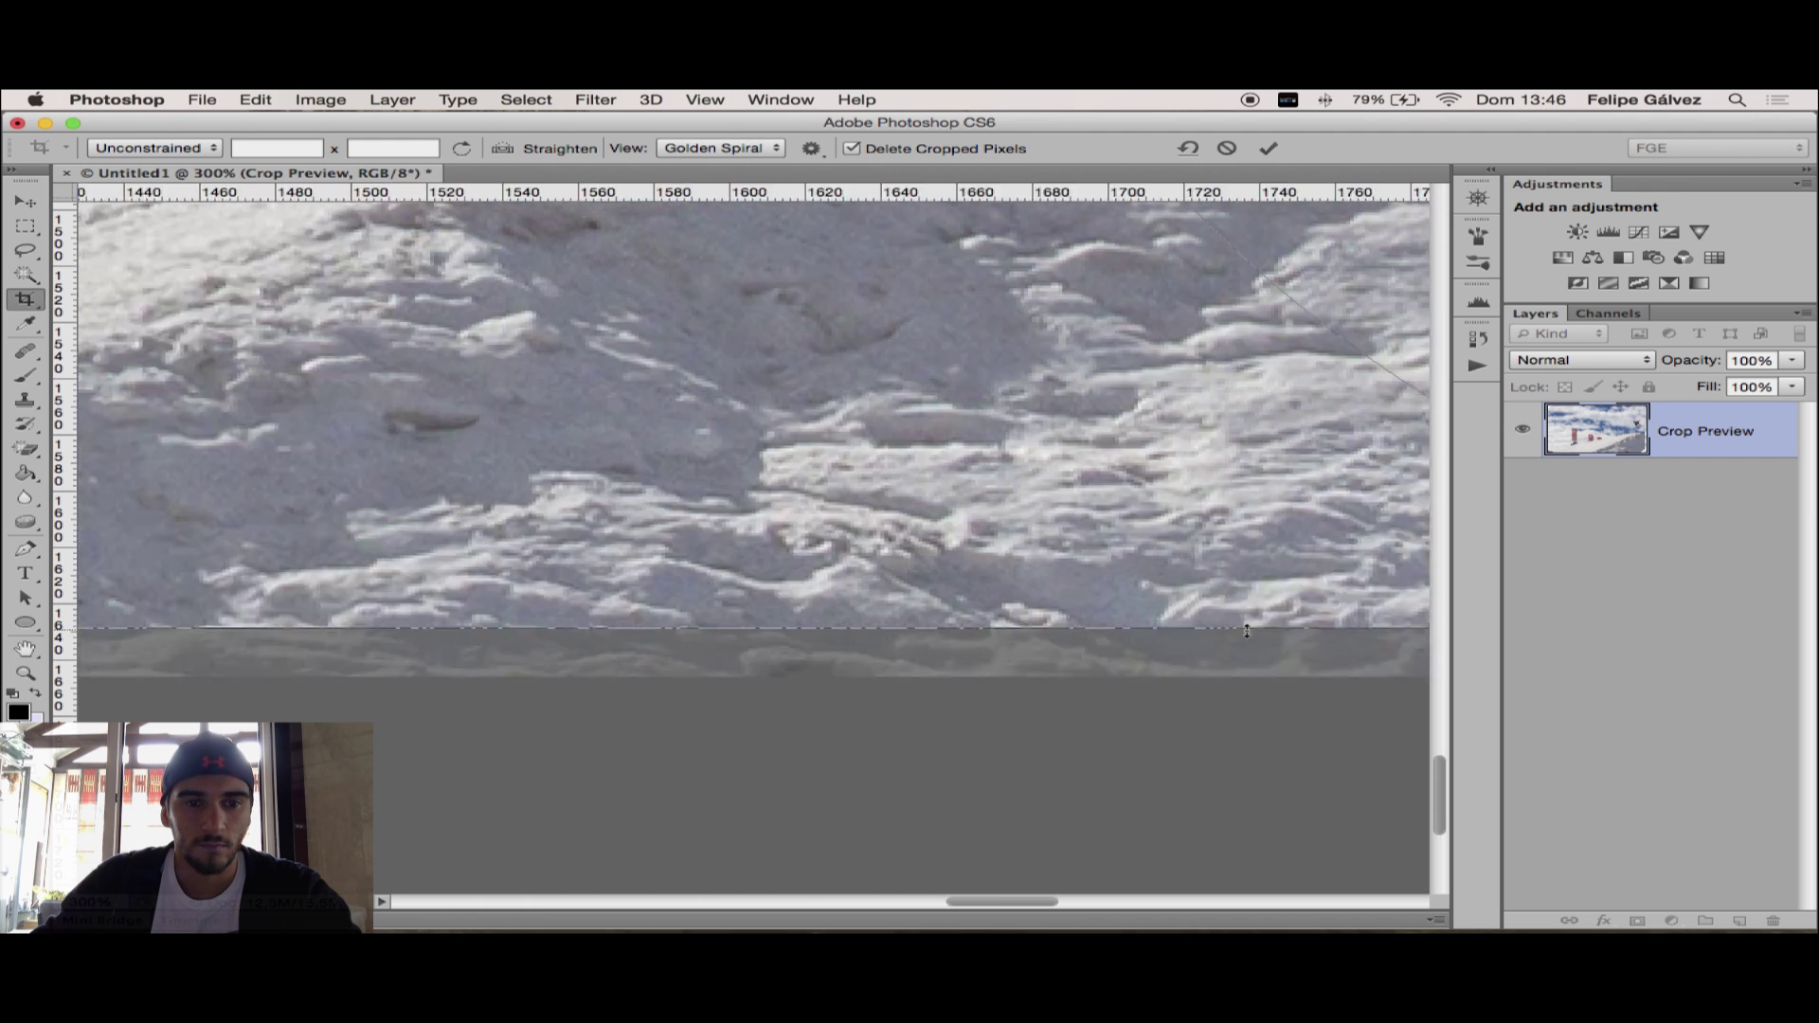
{"action": "scroll", "coordinate": [1247, 631], "scroll_direction": "right", "scroll_amount": 2}
{"action": "scroll", "coordinate": [1247, 631], "scroll_direction": "right", "scroll_amount": 2}
{"action": "scroll", "coordinate": [1247, 631], "scroll_direction": "right", "scroll_amount": 2}
{"action": "scroll", "coordinate": [1247, 631], "scroll_direction": "right", "scroll_amount": 5}
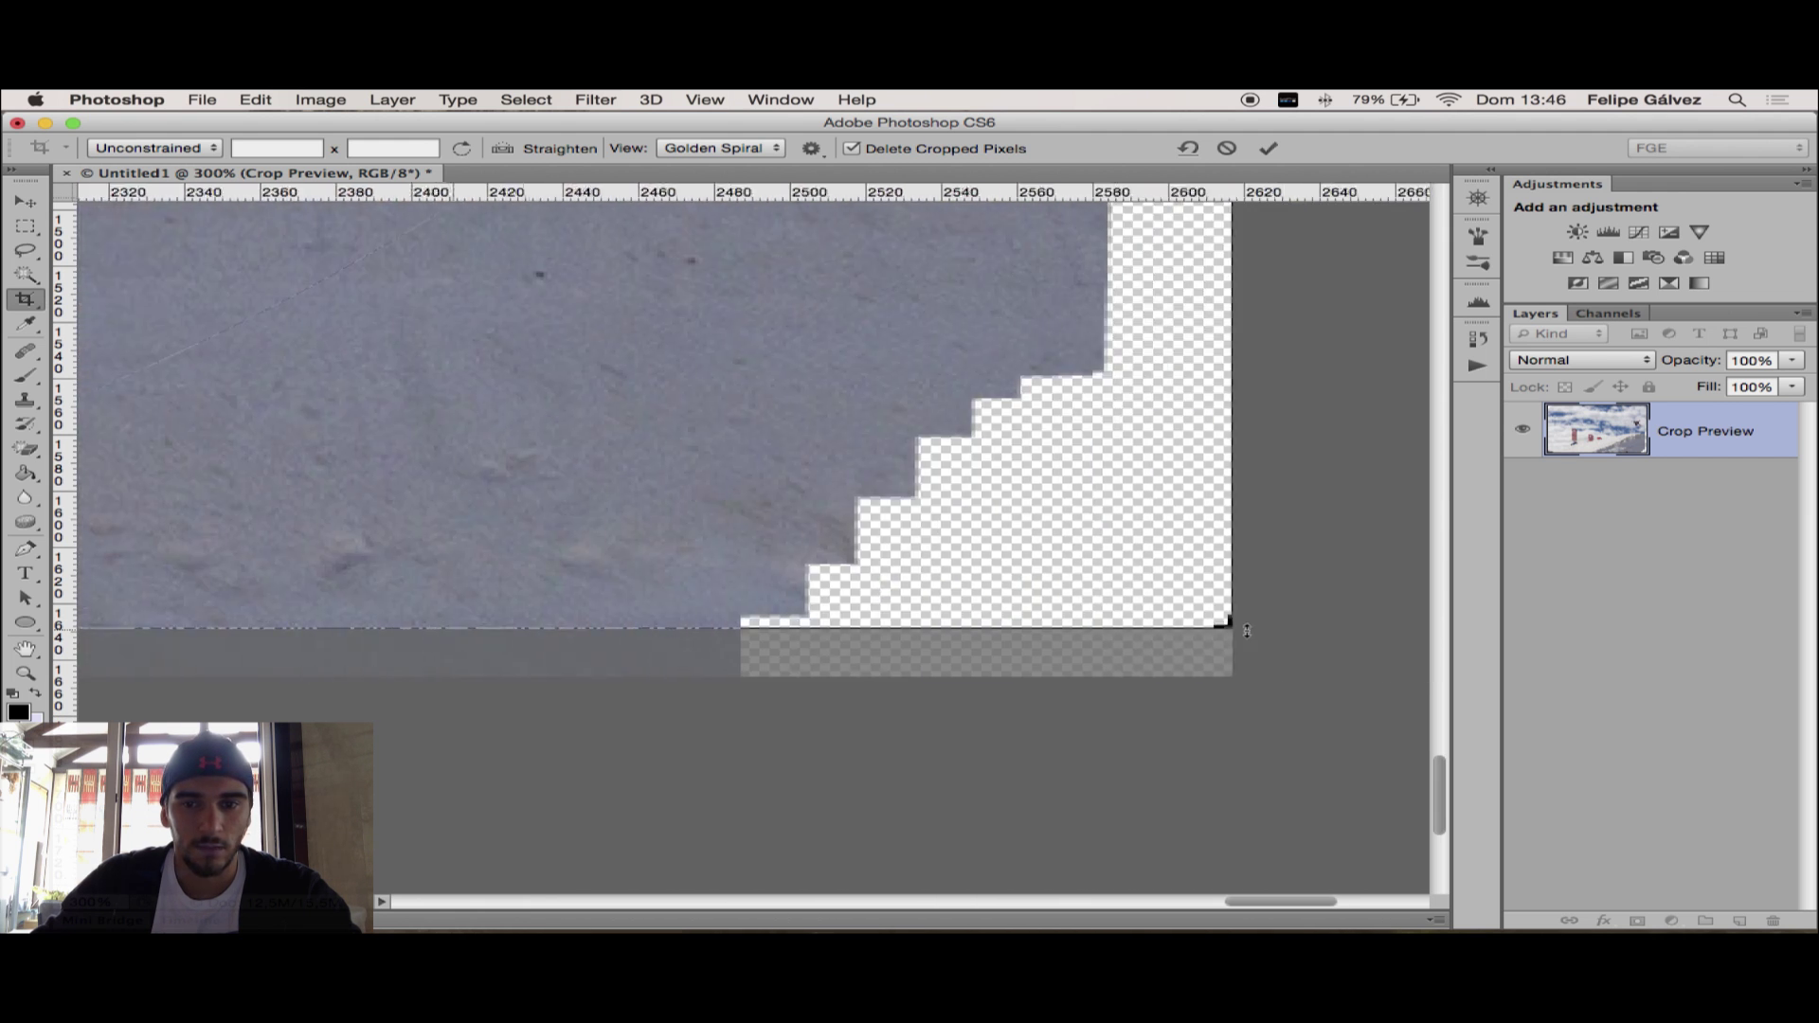
{"action": "scroll", "coordinate": [1275, 561], "scroll_direction": "up", "scroll_amount": 3}
{"action": "scroll", "coordinate": [1275, 561], "scroll_direction": "up", "scroll_amount": 10}
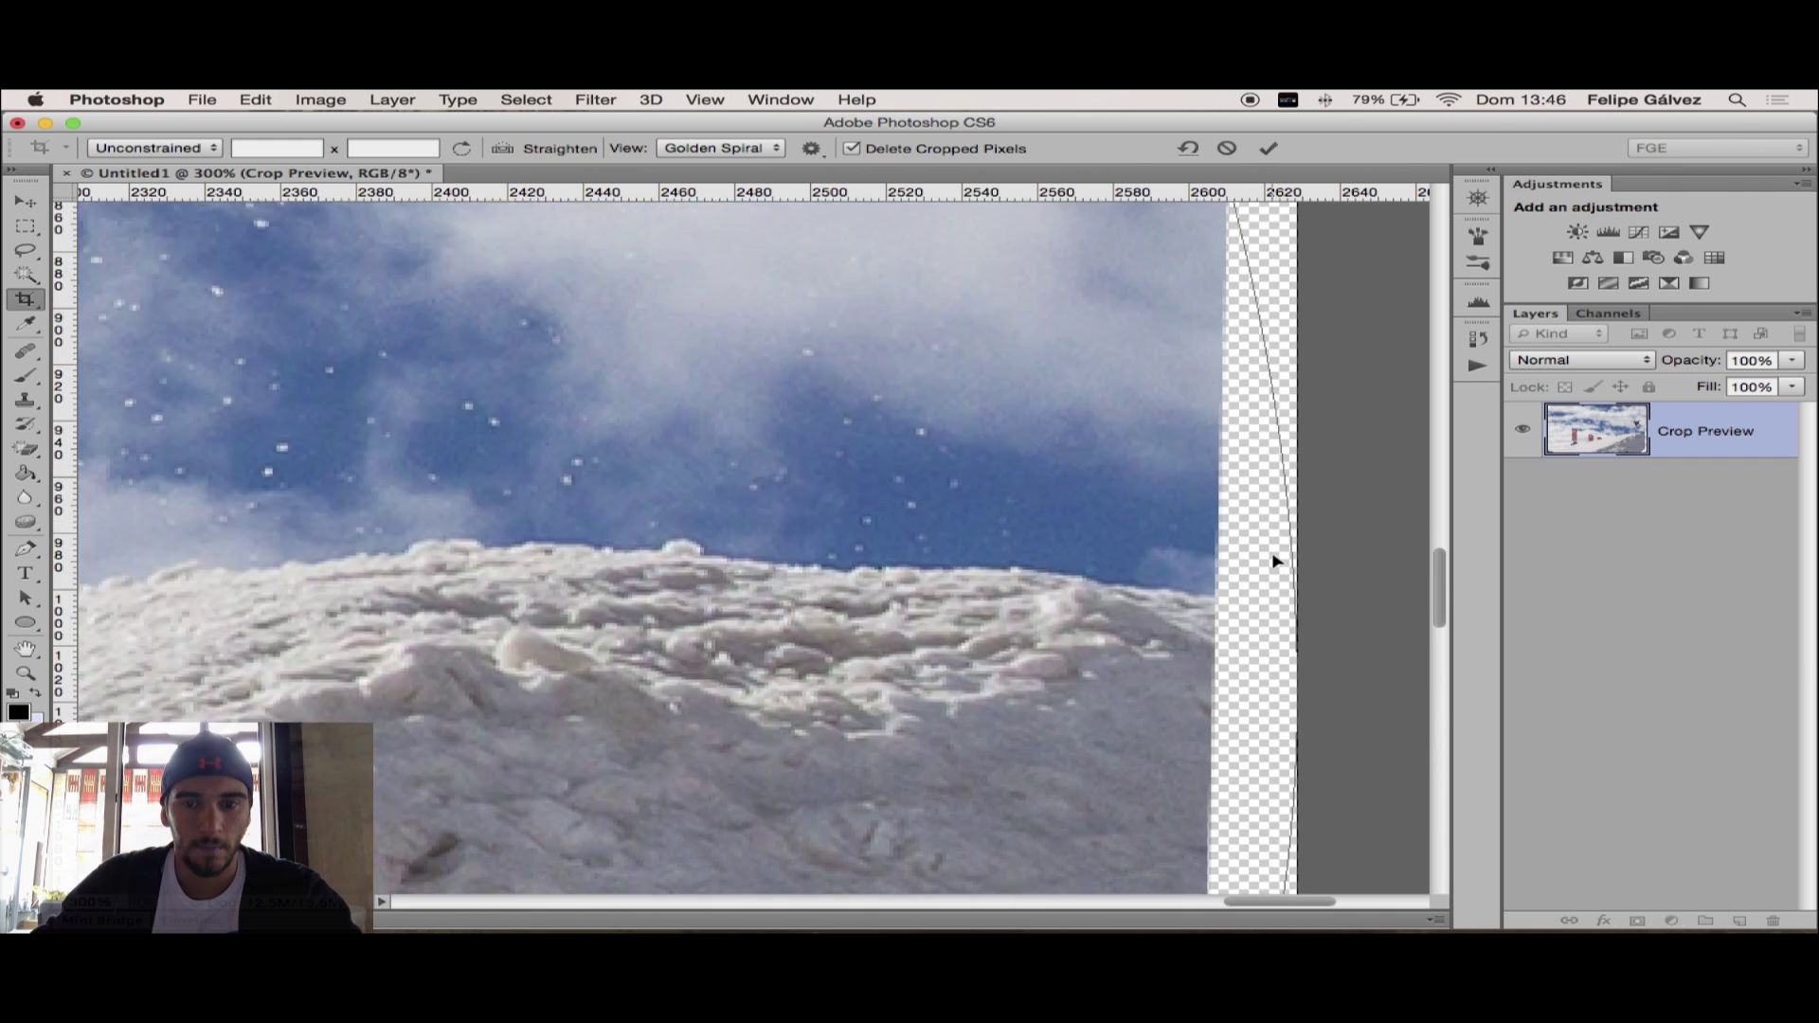
{"action": "scroll", "coordinate": [1273, 557], "scroll_direction": "up", "scroll_amount": 10}
{"action": "scroll", "coordinate": [1272, 557], "scroll_direction": "up", "scroll_amount": 2}
{"action": "scroll", "coordinate": [1273, 559], "scroll_direction": "up", "scroll_amount": 2}
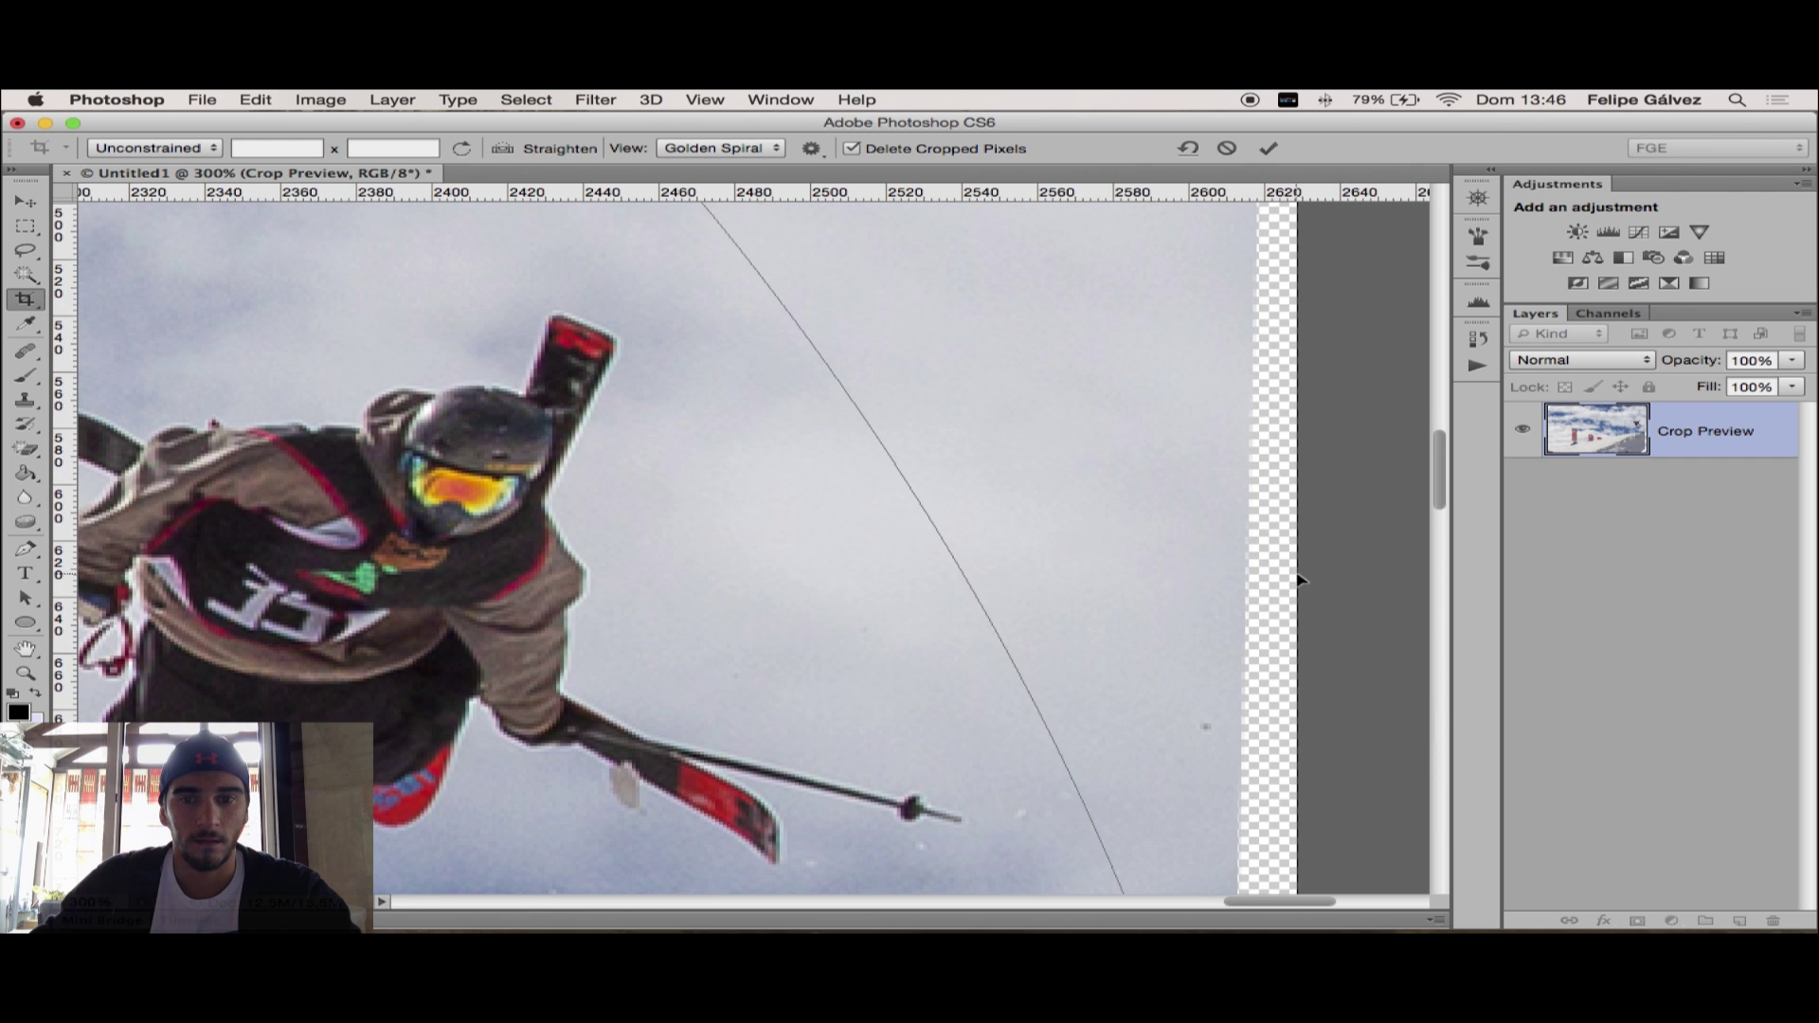
{"action": "left_click_drag", "start_coordinate": [1300, 580], "coordinate": [1248, 575]}
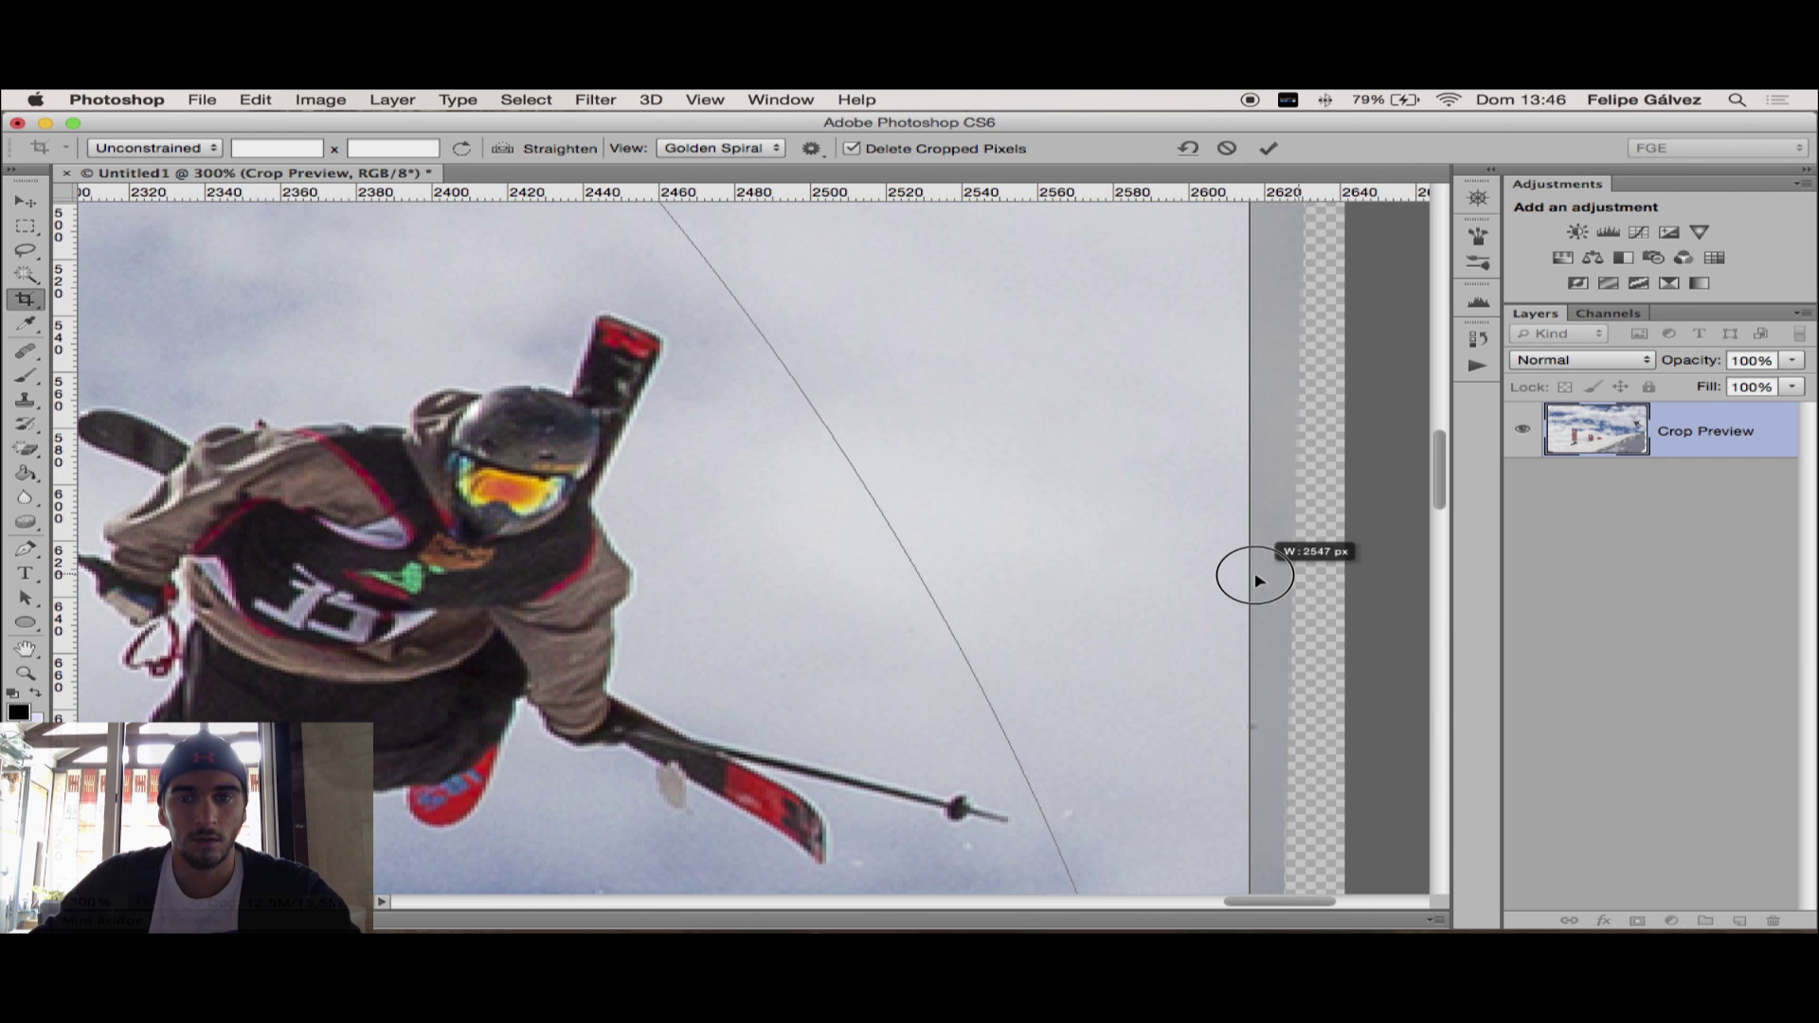
{"action": "scroll", "coordinate": [1248, 575], "scroll_direction": "down", "scroll_amount": 5}
{"action": "scroll", "coordinate": [1251, 576], "scroll_direction": "down", "scroll_amount": 3}
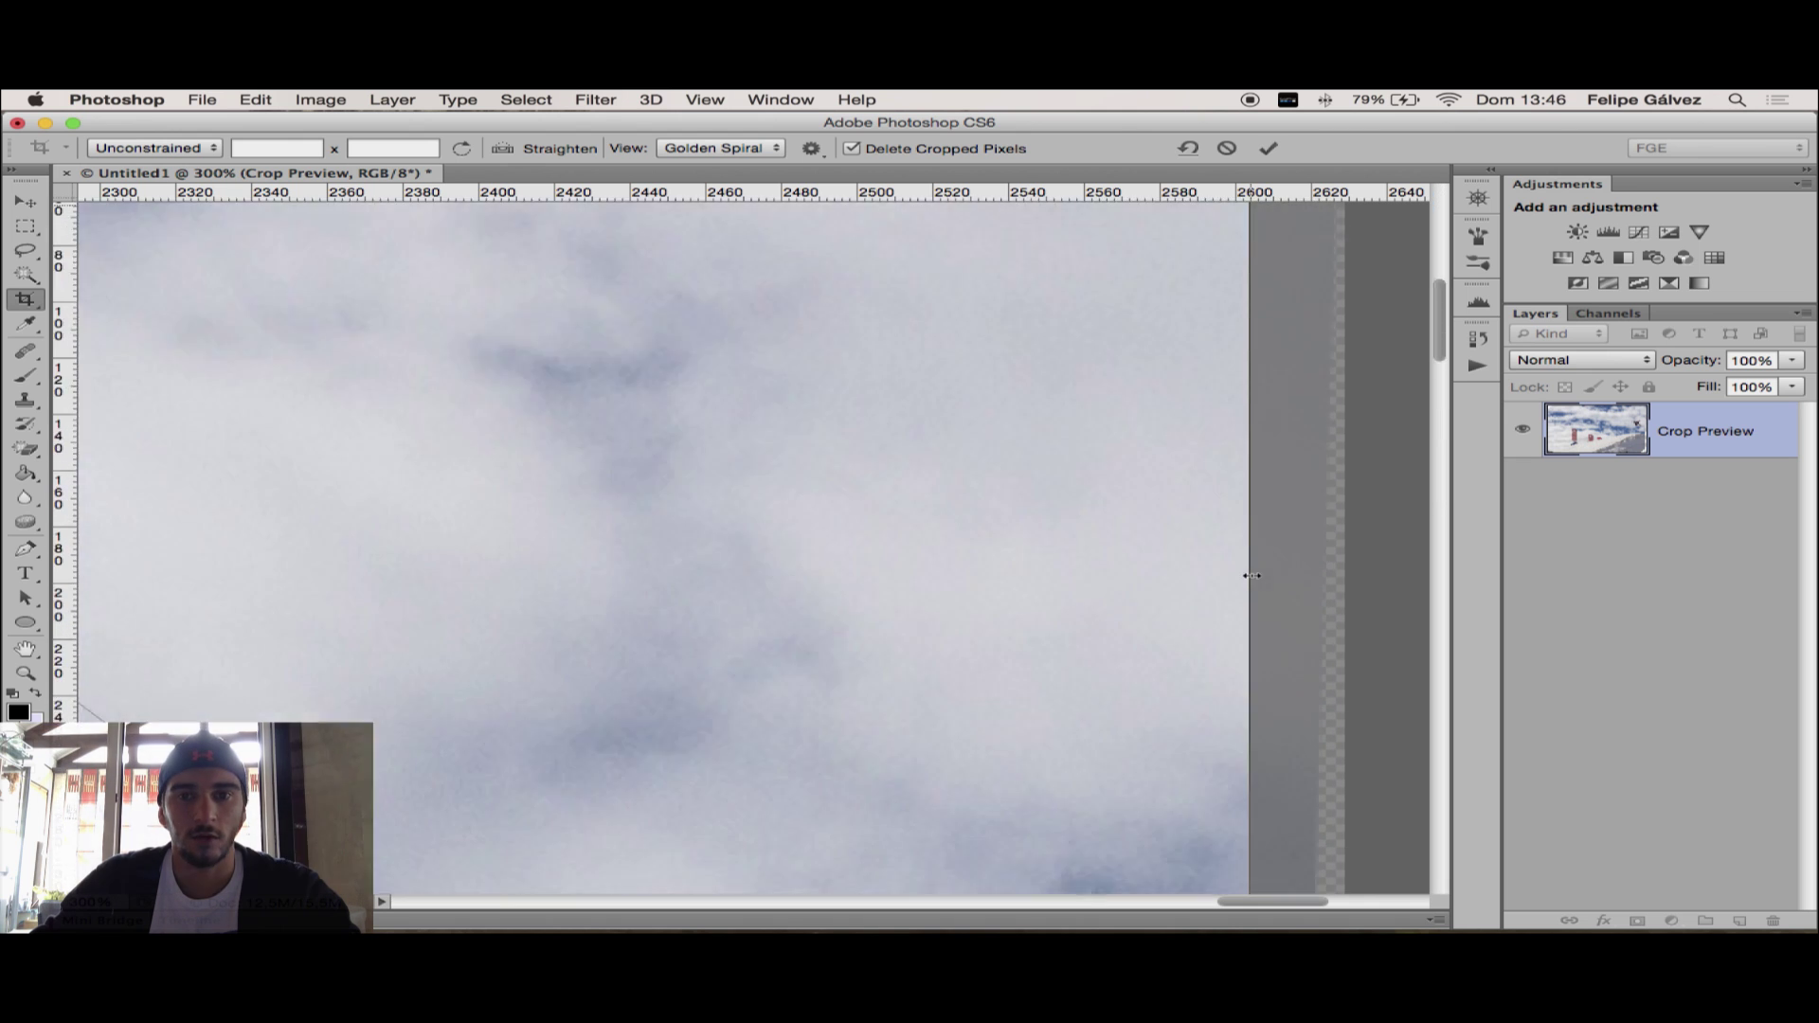
{"action": "scroll", "coordinate": [1251, 576], "scroll_direction": "down", "scroll_amount": 3}
{"action": "scroll", "coordinate": [1251, 575], "scroll_direction": "down", "scroll_amount": 5}
{"action": "scroll", "coordinate": [1250, 575], "scroll_direction": "down", "scroll_amount": 6}
{"action": "scroll", "coordinate": [1251, 575], "scroll_direction": "down", "scroll_amount": 5}
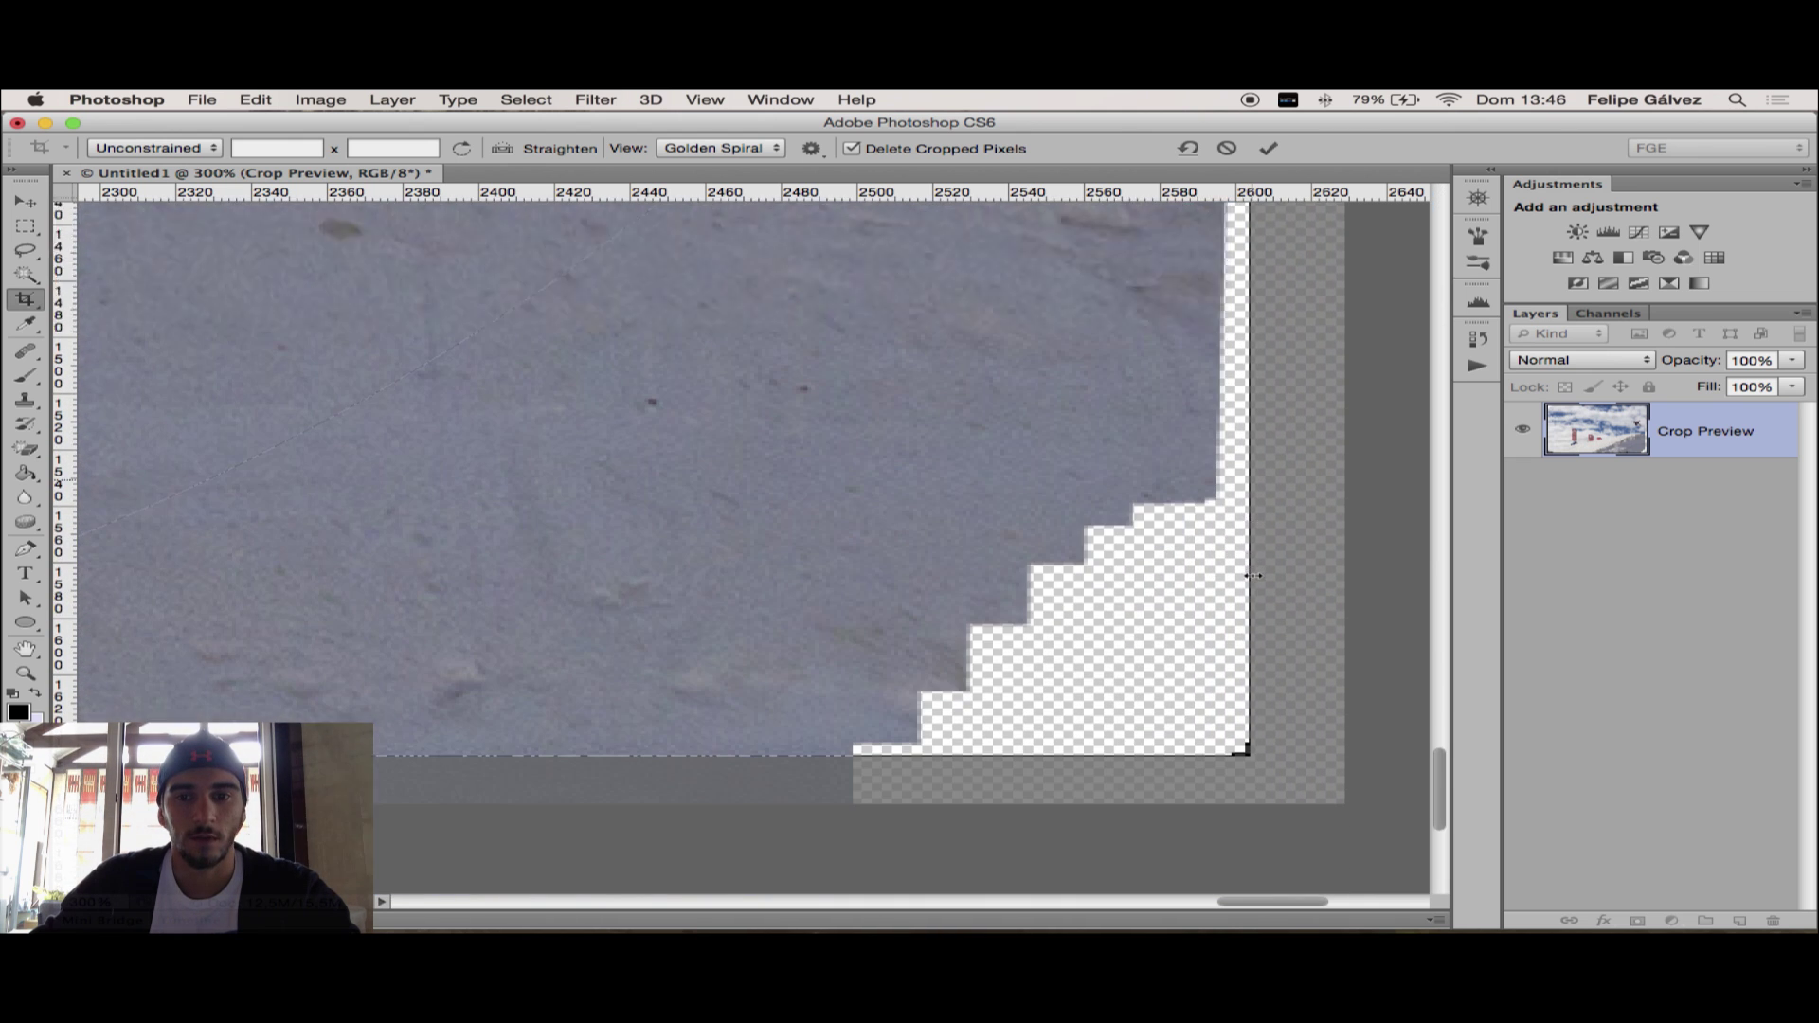
{"action": "scroll", "coordinate": [1250, 575], "scroll_direction": "down", "scroll_amount": 5}
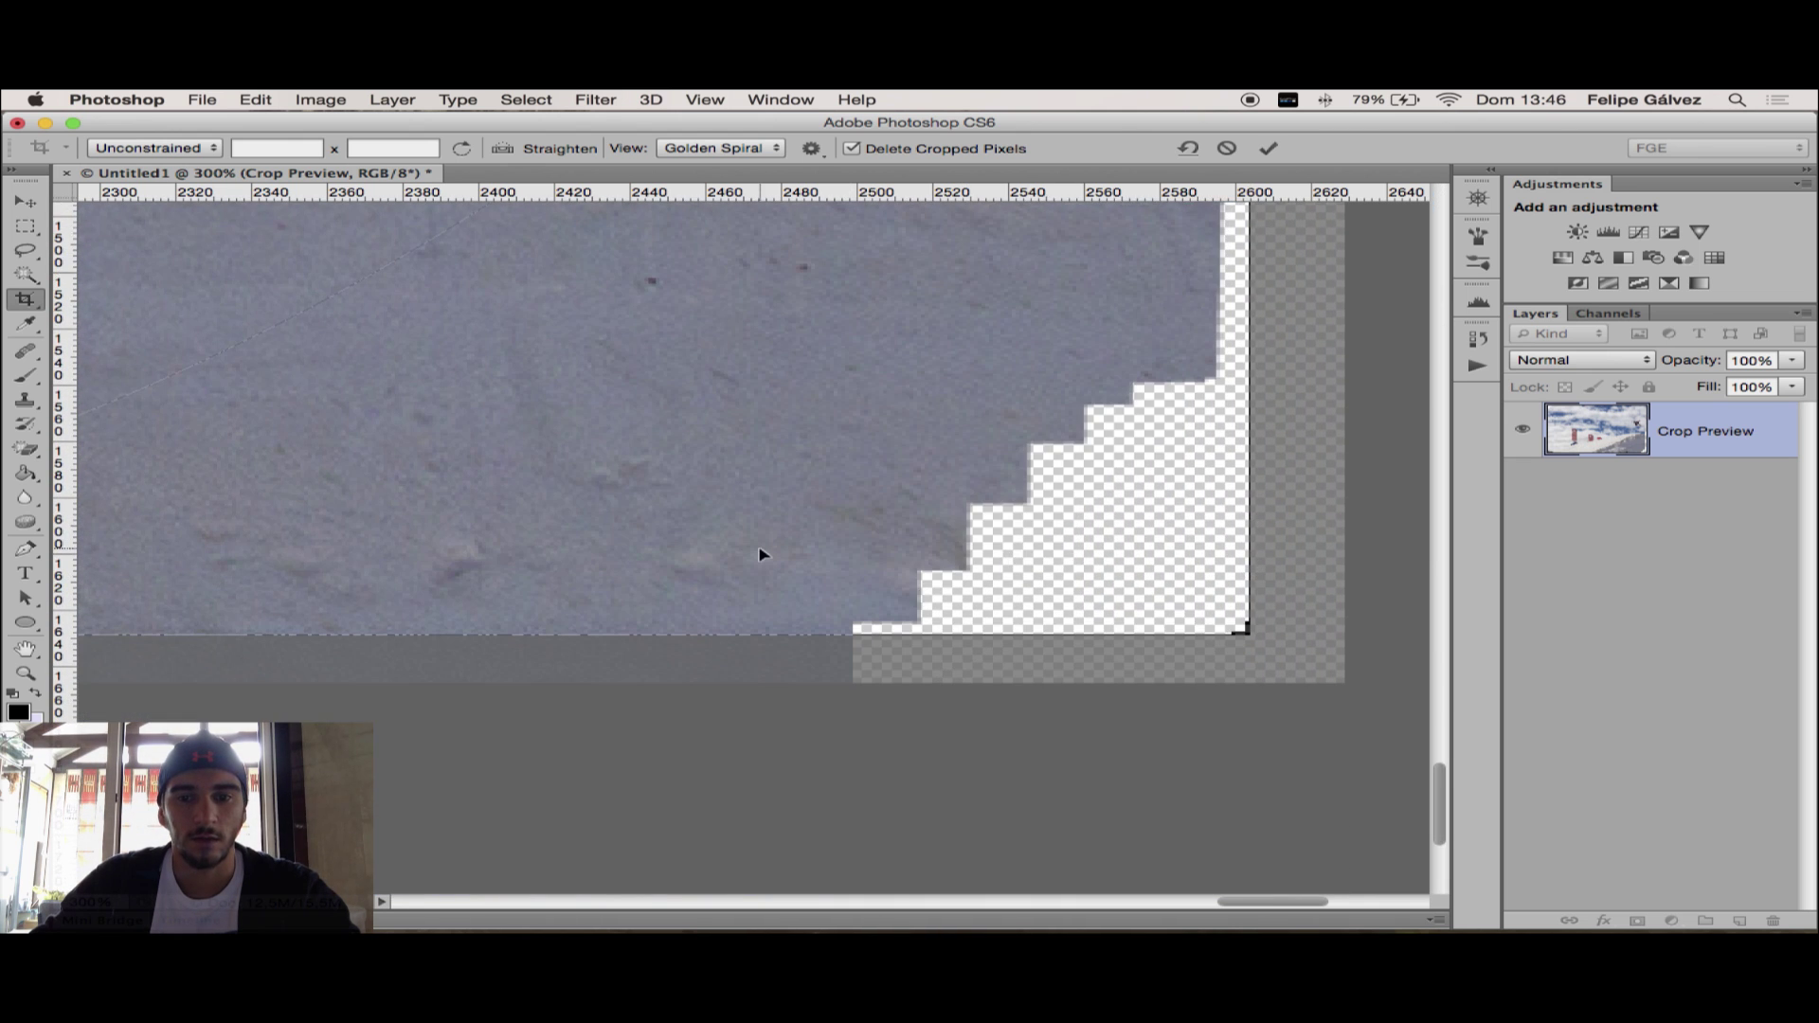
{"action": "scroll", "coordinate": [761, 554], "scroll_direction": "left", "scroll_amount": 6}
{"action": "key", "text": "Escape"}
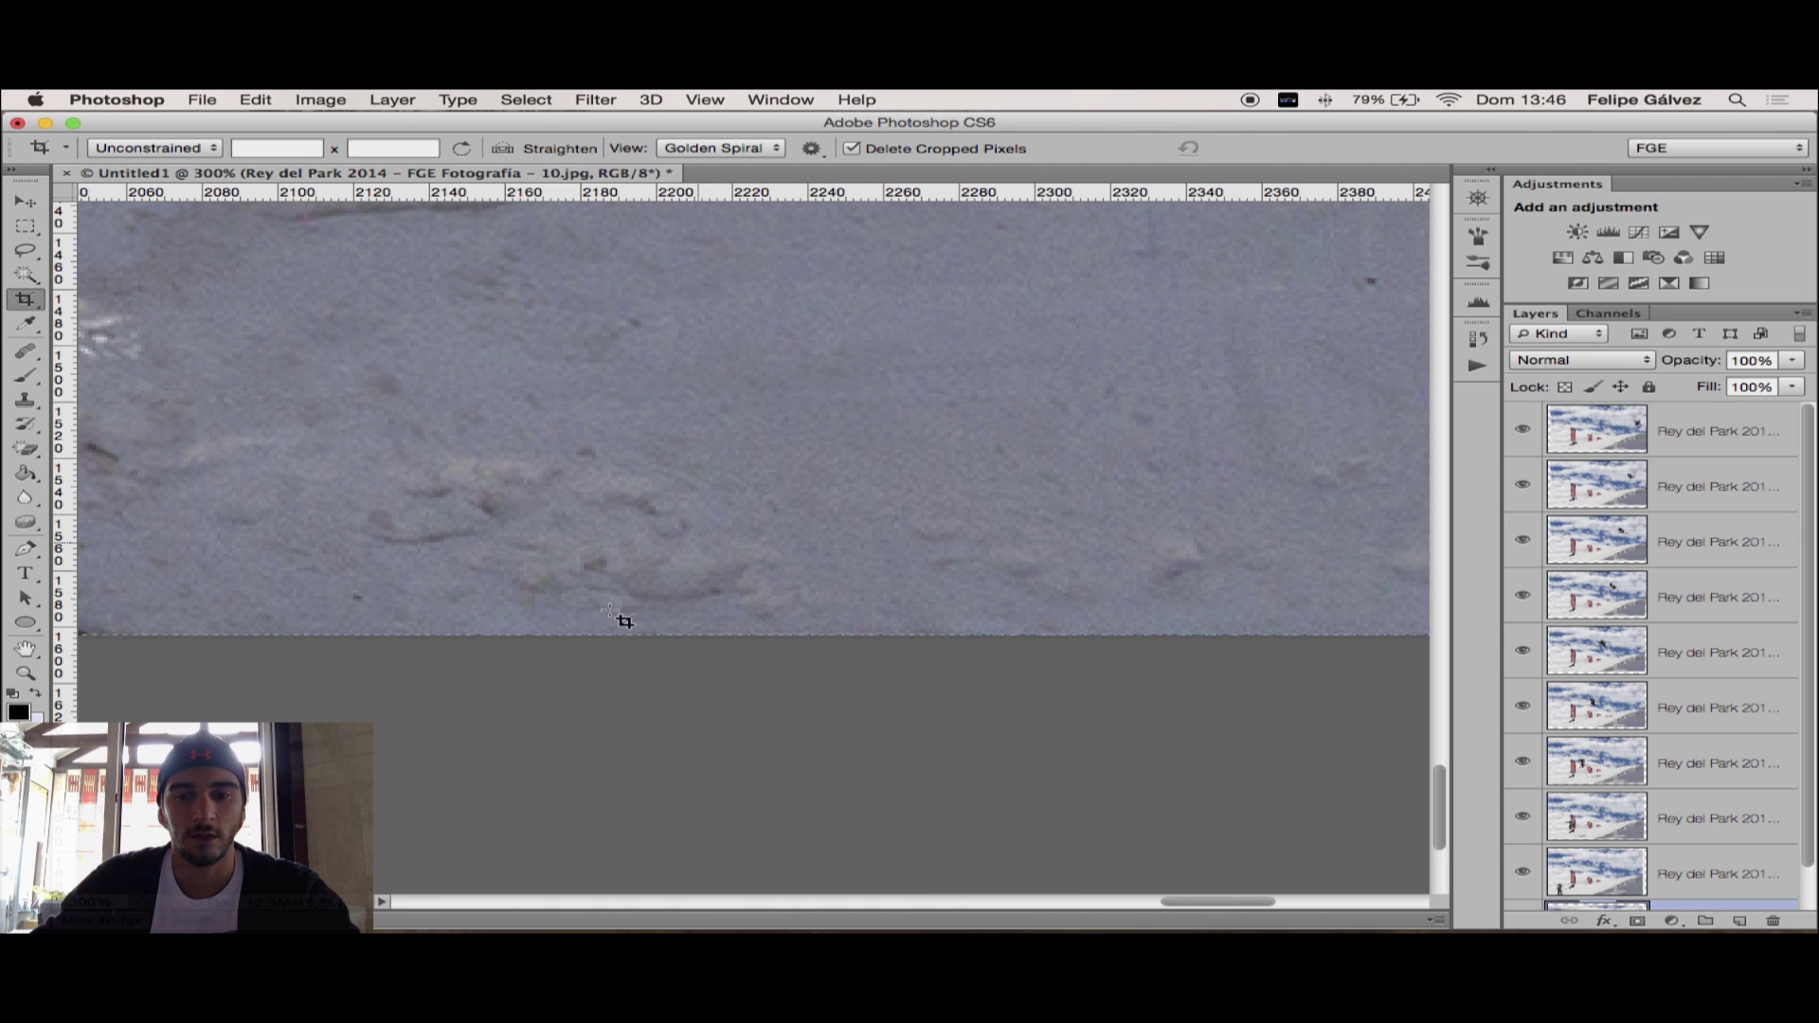
Zoom out to 33.3% so the whole ski-jump photo fits in view
{"action": "key", "text": "z"}
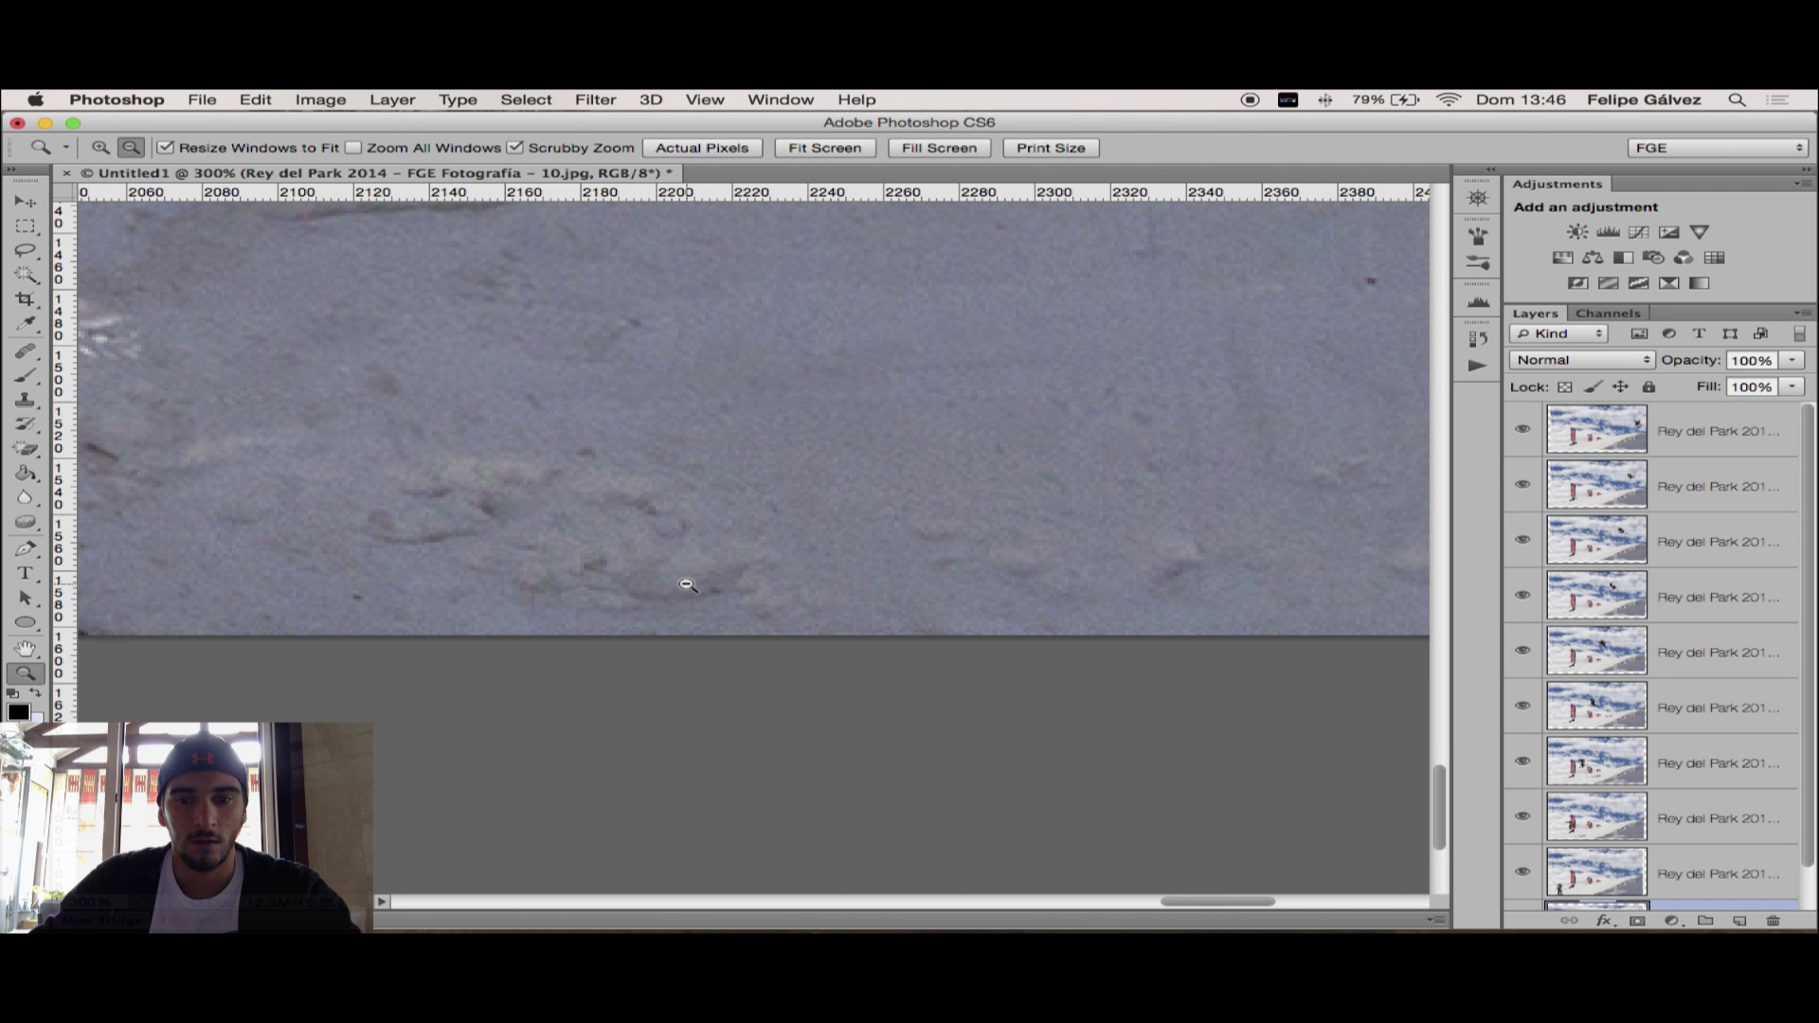
{"action": "left_click", "coordinate": [690, 554], "text": "alt"}
{"action": "left_click", "coordinate": [679, 494], "text": "alt"}
{"action": "left_click", "coordinate": [580, 452], "text": "alt"}
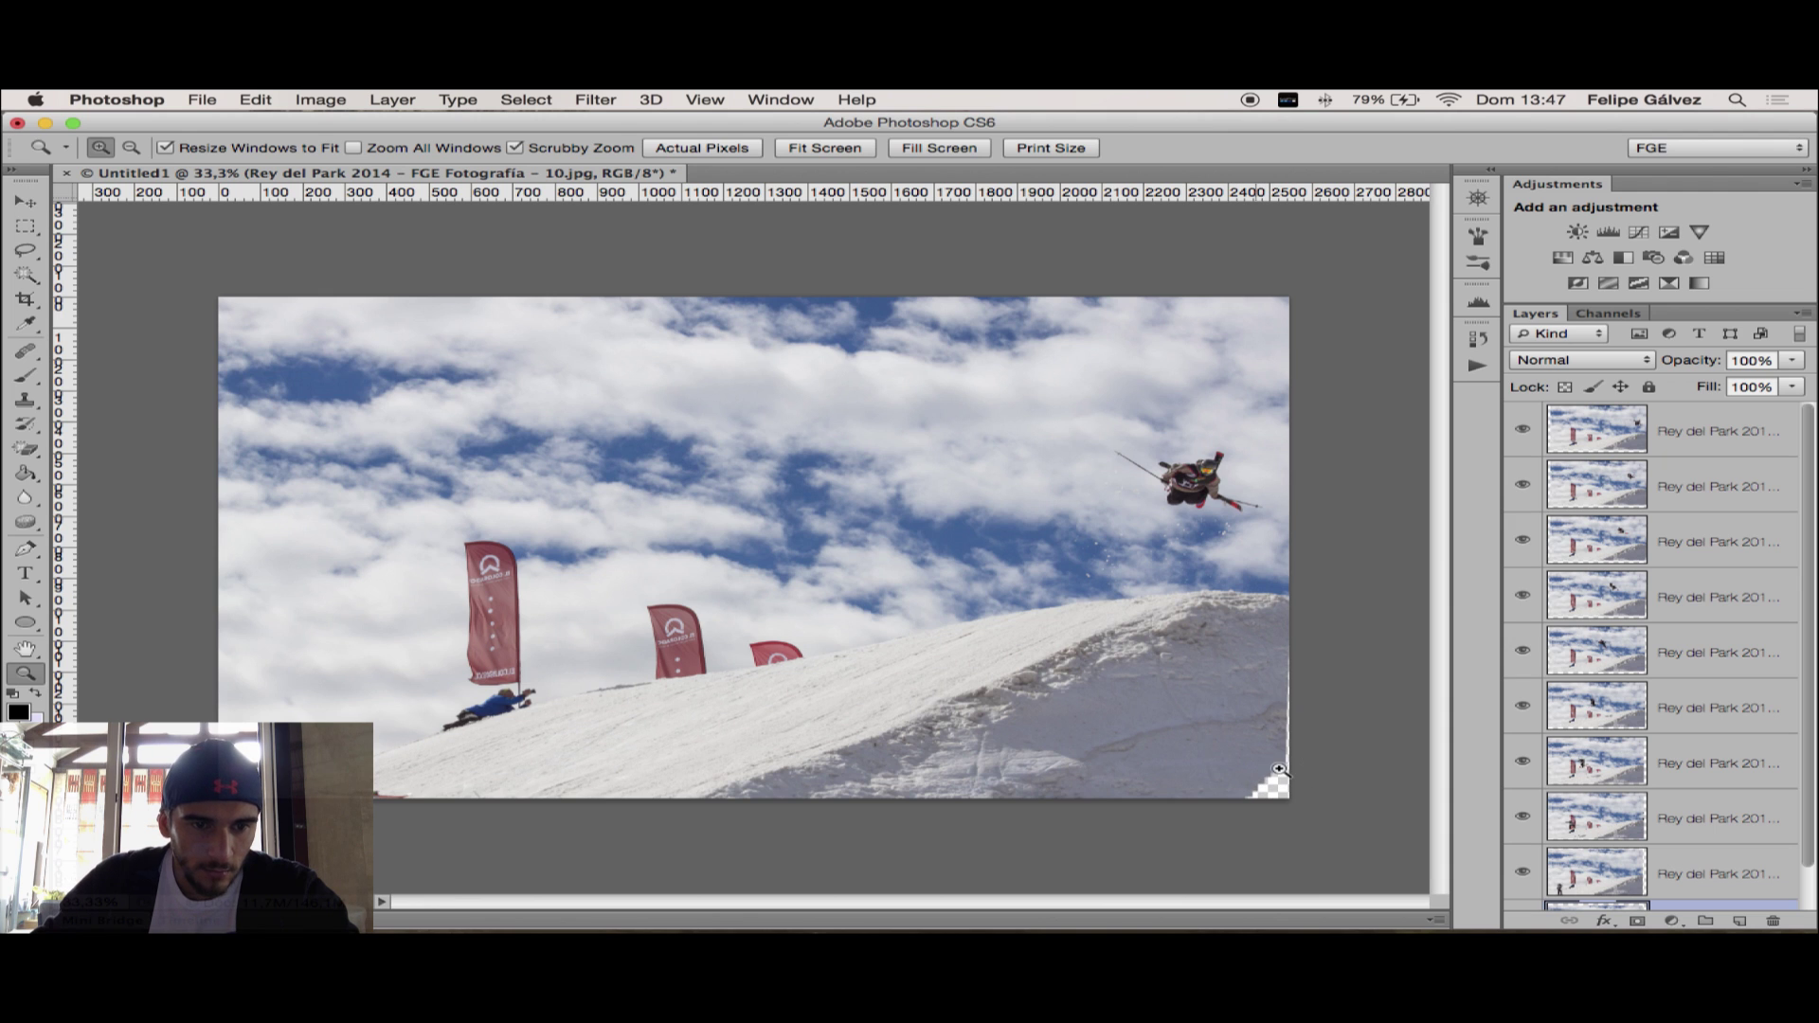
Hide the skier frame layers one by one, leaving only the bottom photo layer visible
{"action": "scroll", "coordinate": [1712, 675], "scroll_direction": "down", "scroll_amount": 2}
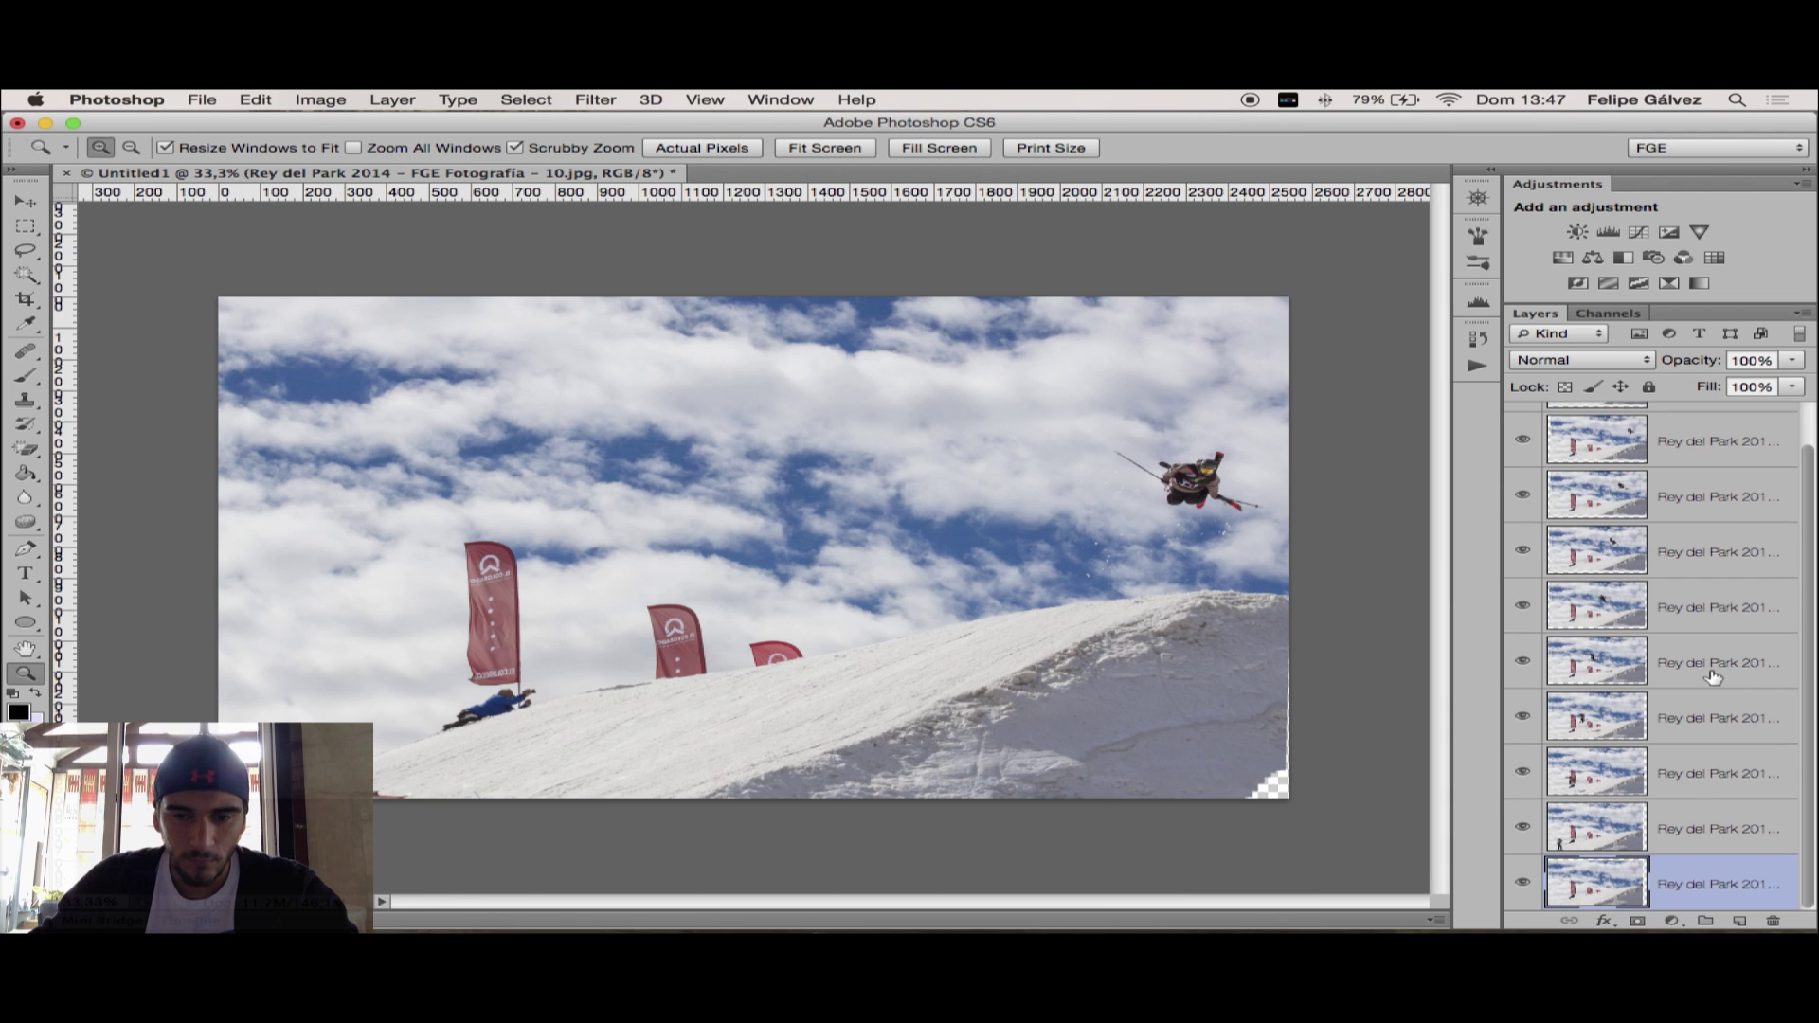
{"action": "scroll", "coordinate": [1712, 675], "scroll_direction": "up", "scroll_amount": 2}
{"action": "left_click", "coordinate": [1522, 429]}
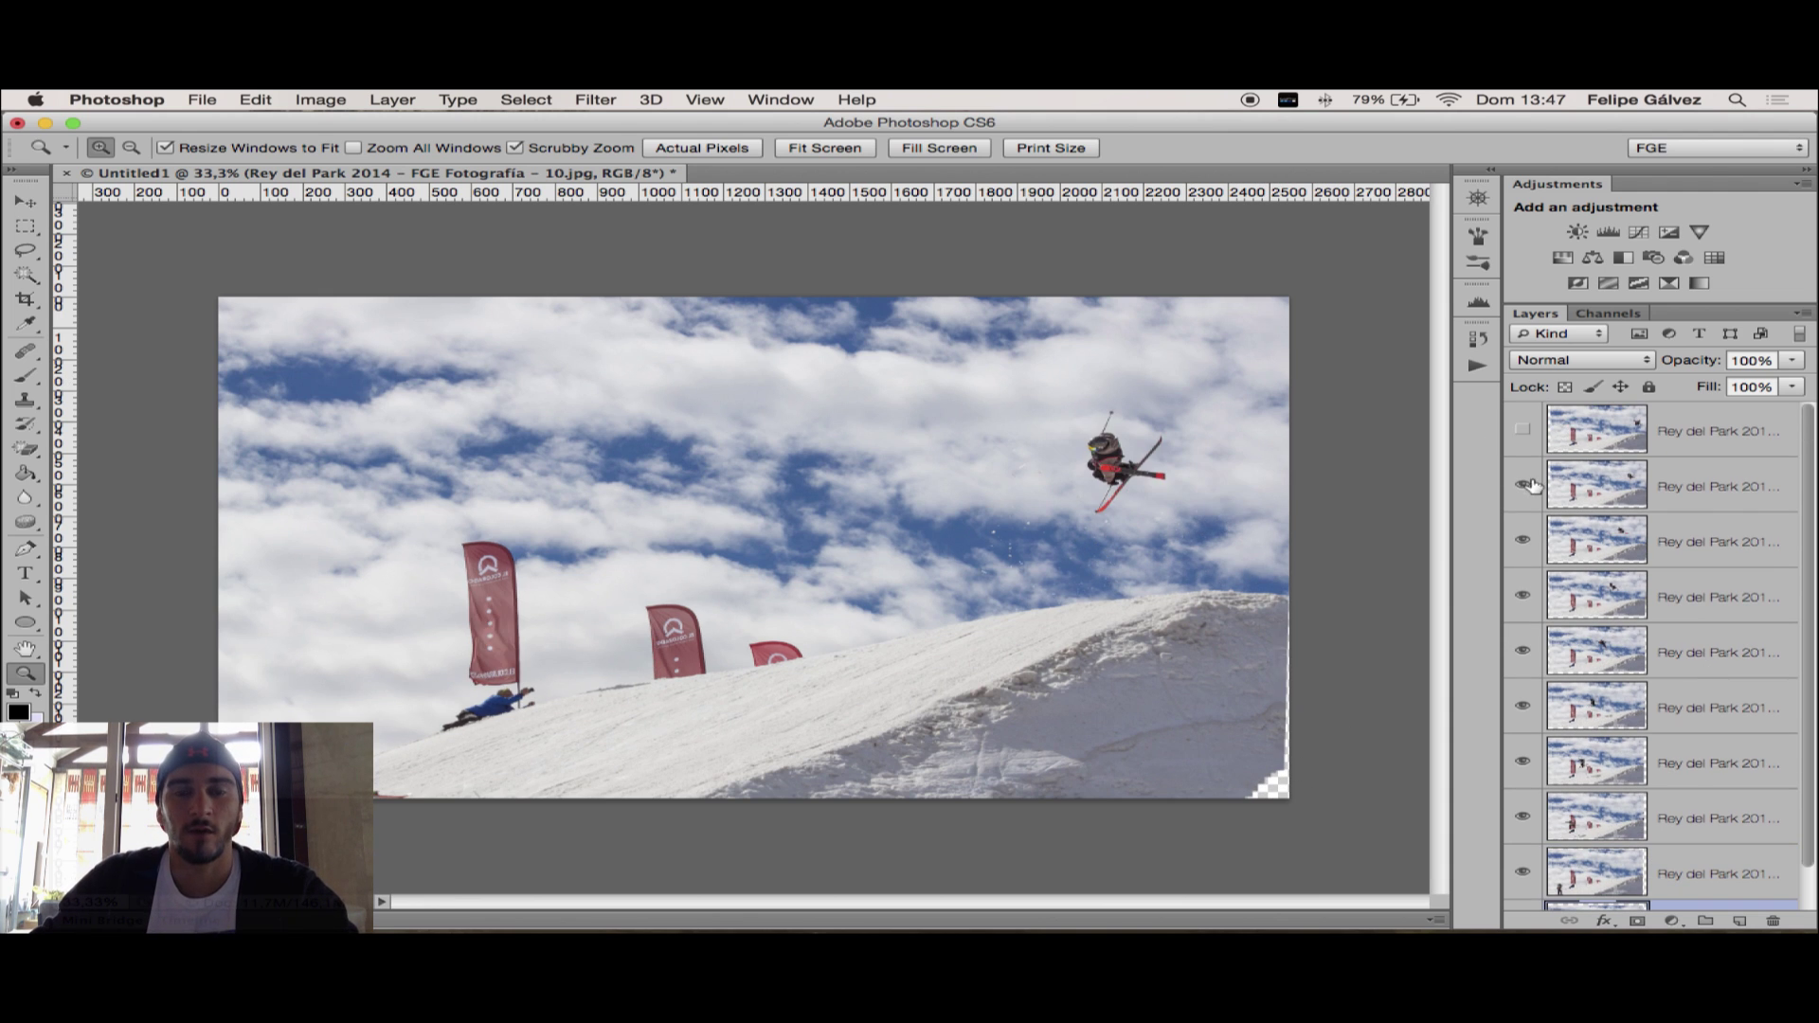
{"action": "left_click", "coordinate": [1522, 485]}
{"action": "left_click", "coordinate": [1523, 542]}
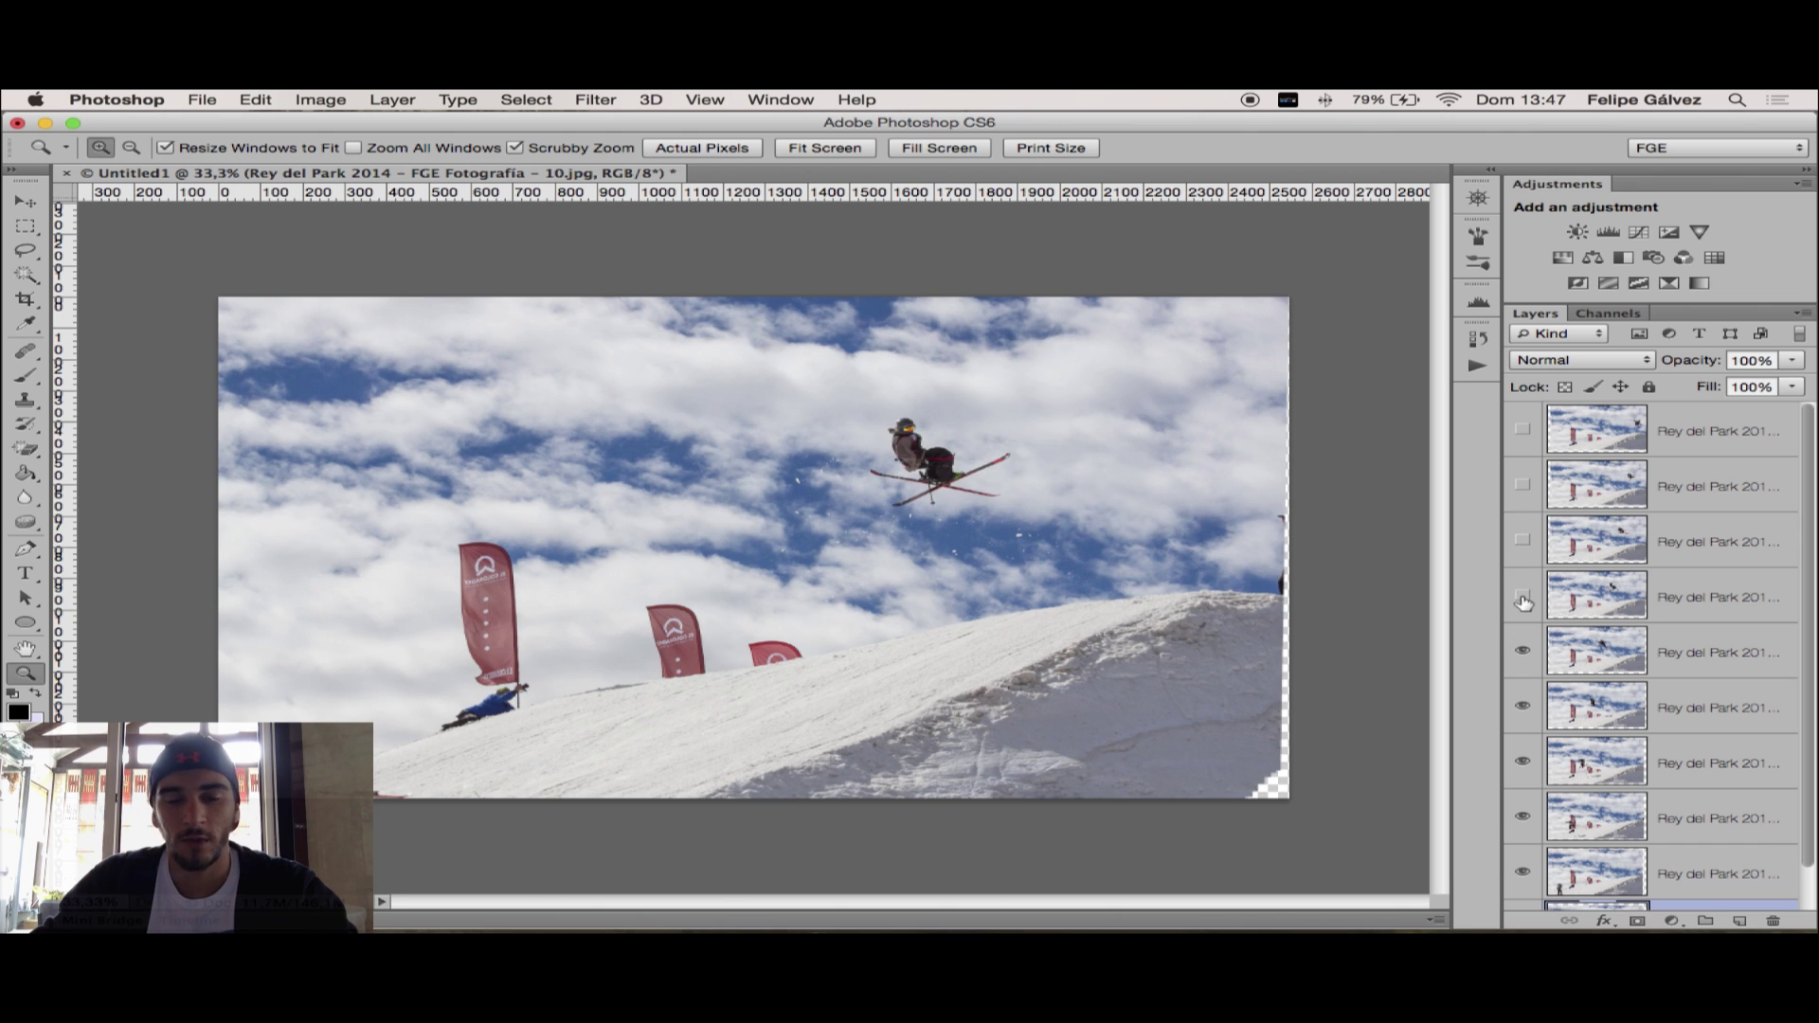
{"action": "left_click", "coordinate": [1523, 652]}
{"action": "left_click", "coordinate": [1522, 706]}
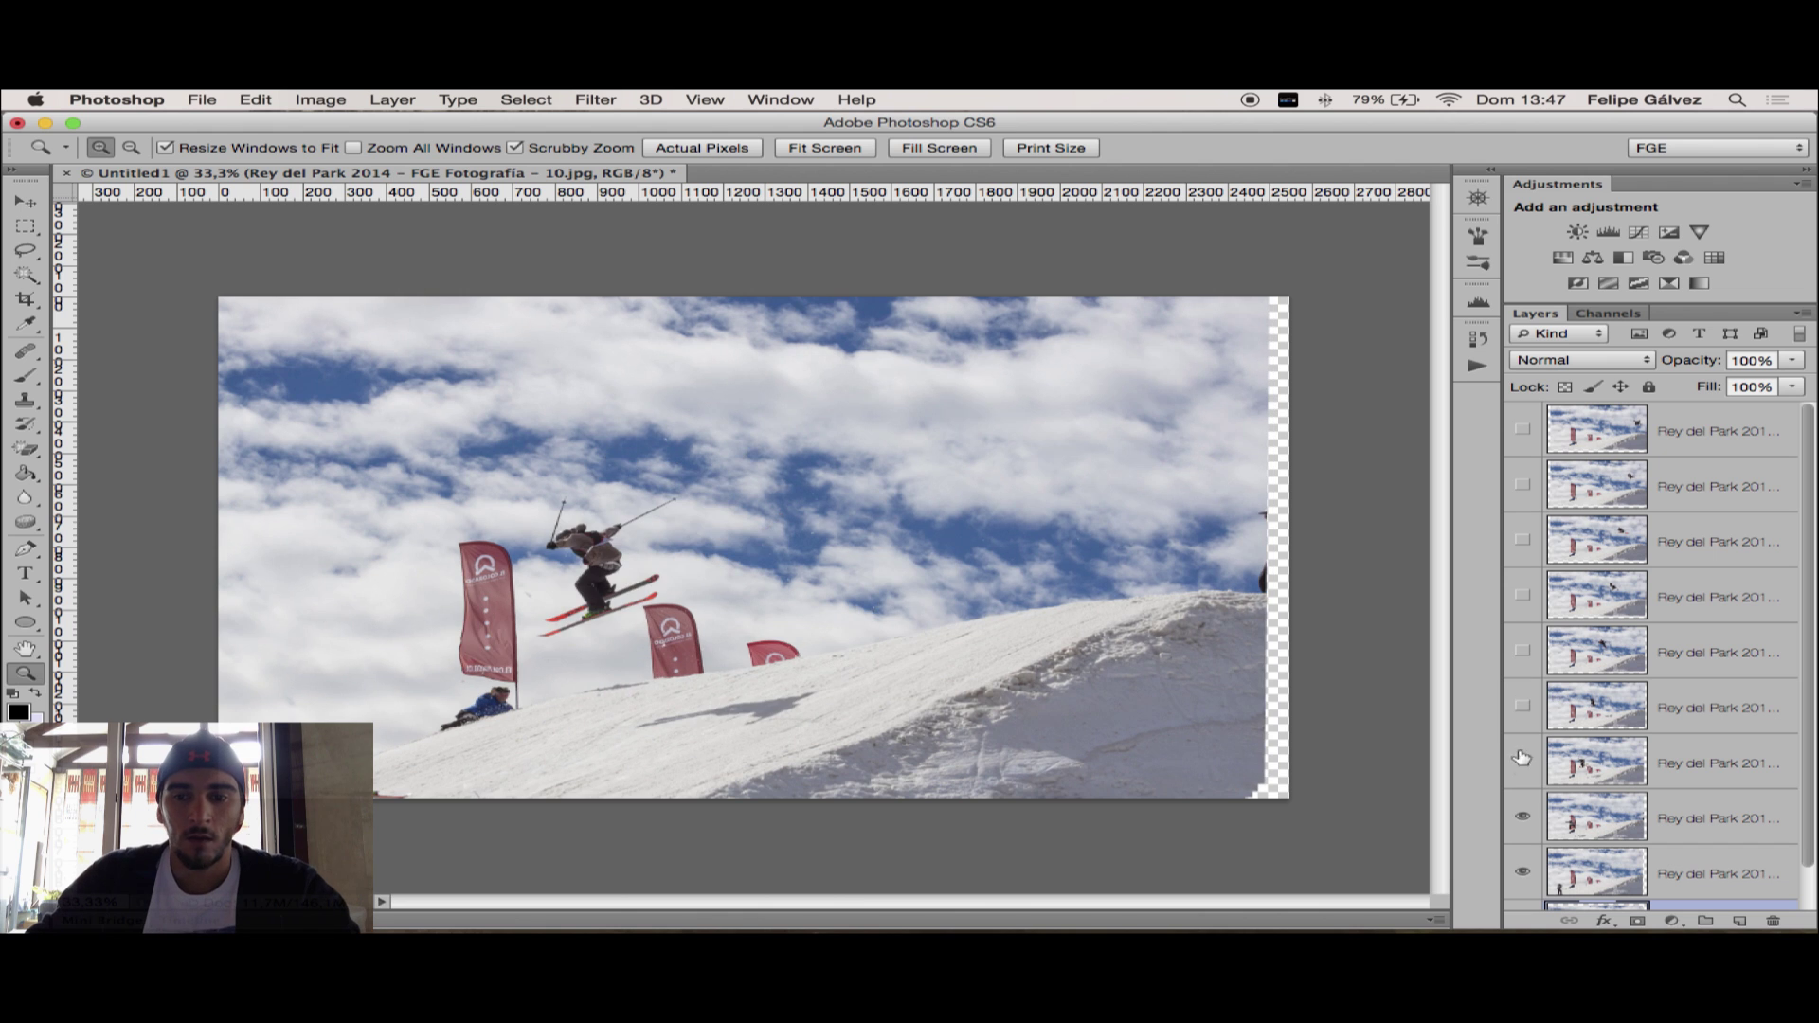
{"action": "left_click", "coordinate": [1523, 762]}
{"action": "scroll", "coordinate": [1522, 768], "scroll_direction": "down", "scroll_amount": 1}
{"action": "left_click", "coordinate": [1522, 791]}
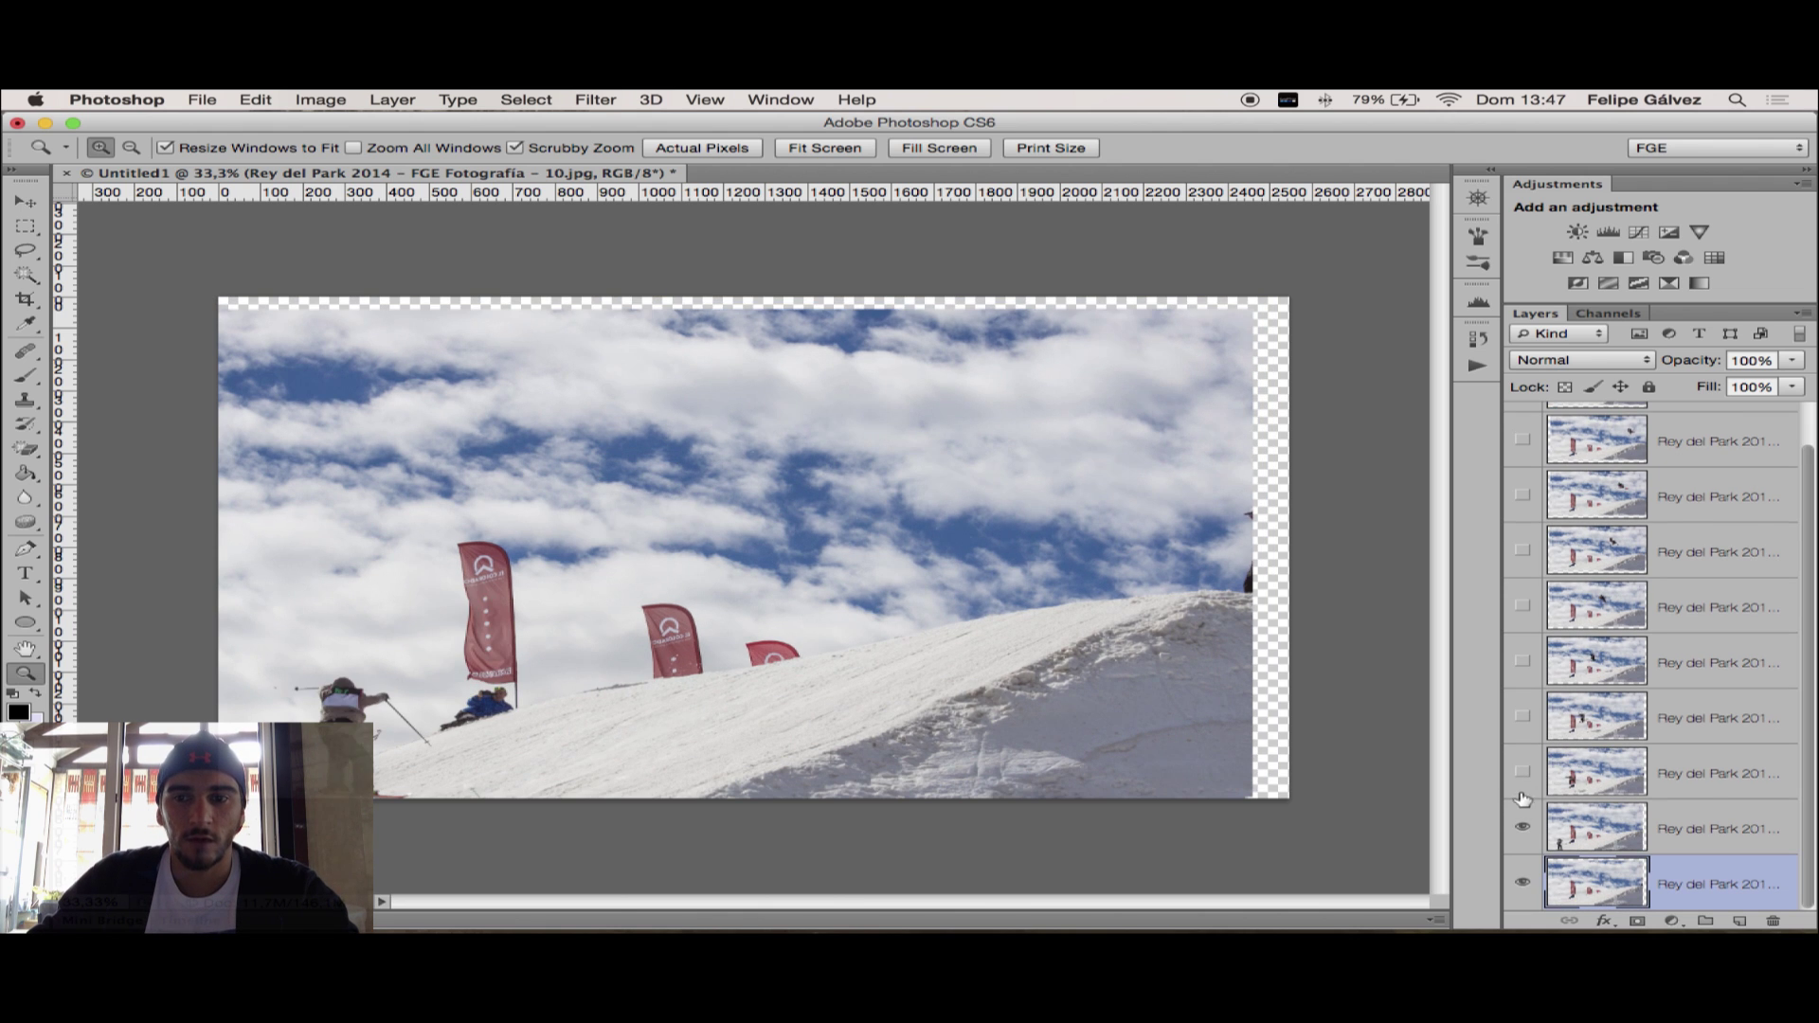
{"action": "left_click", "coordinate": [1522, 827]}
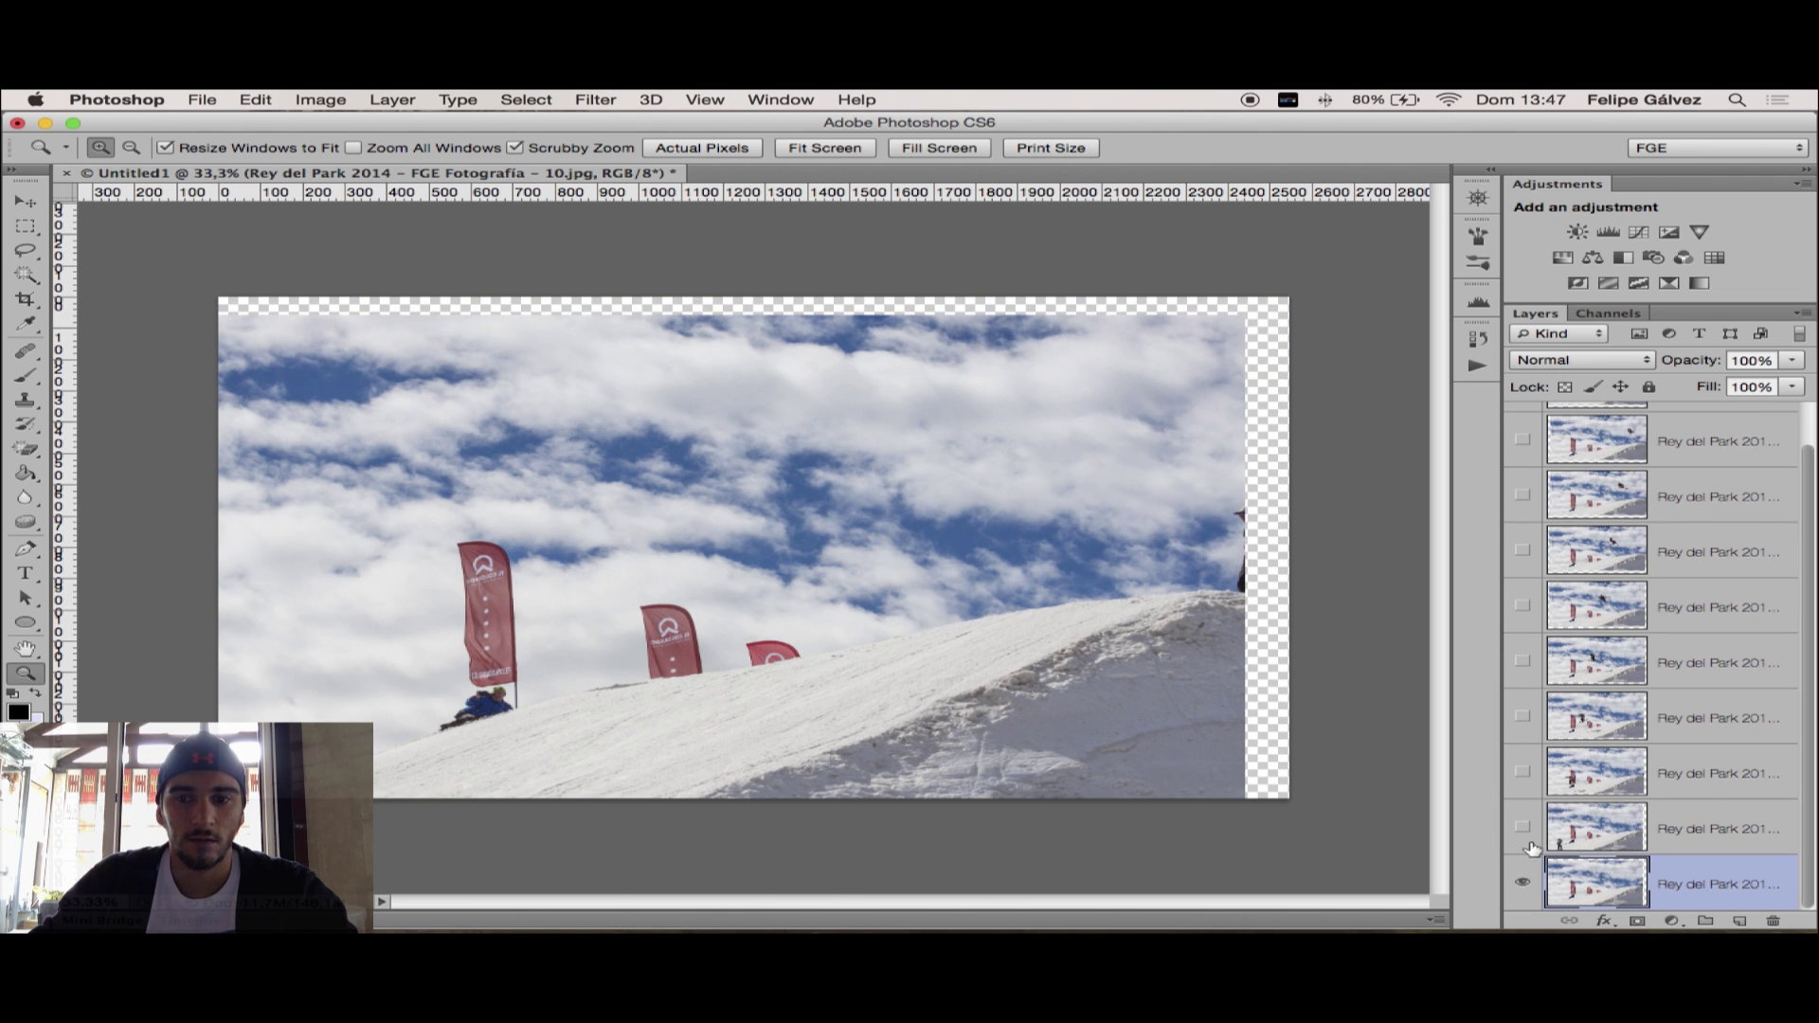
{"action": "left_click", "coordinate": [1523, 882]}
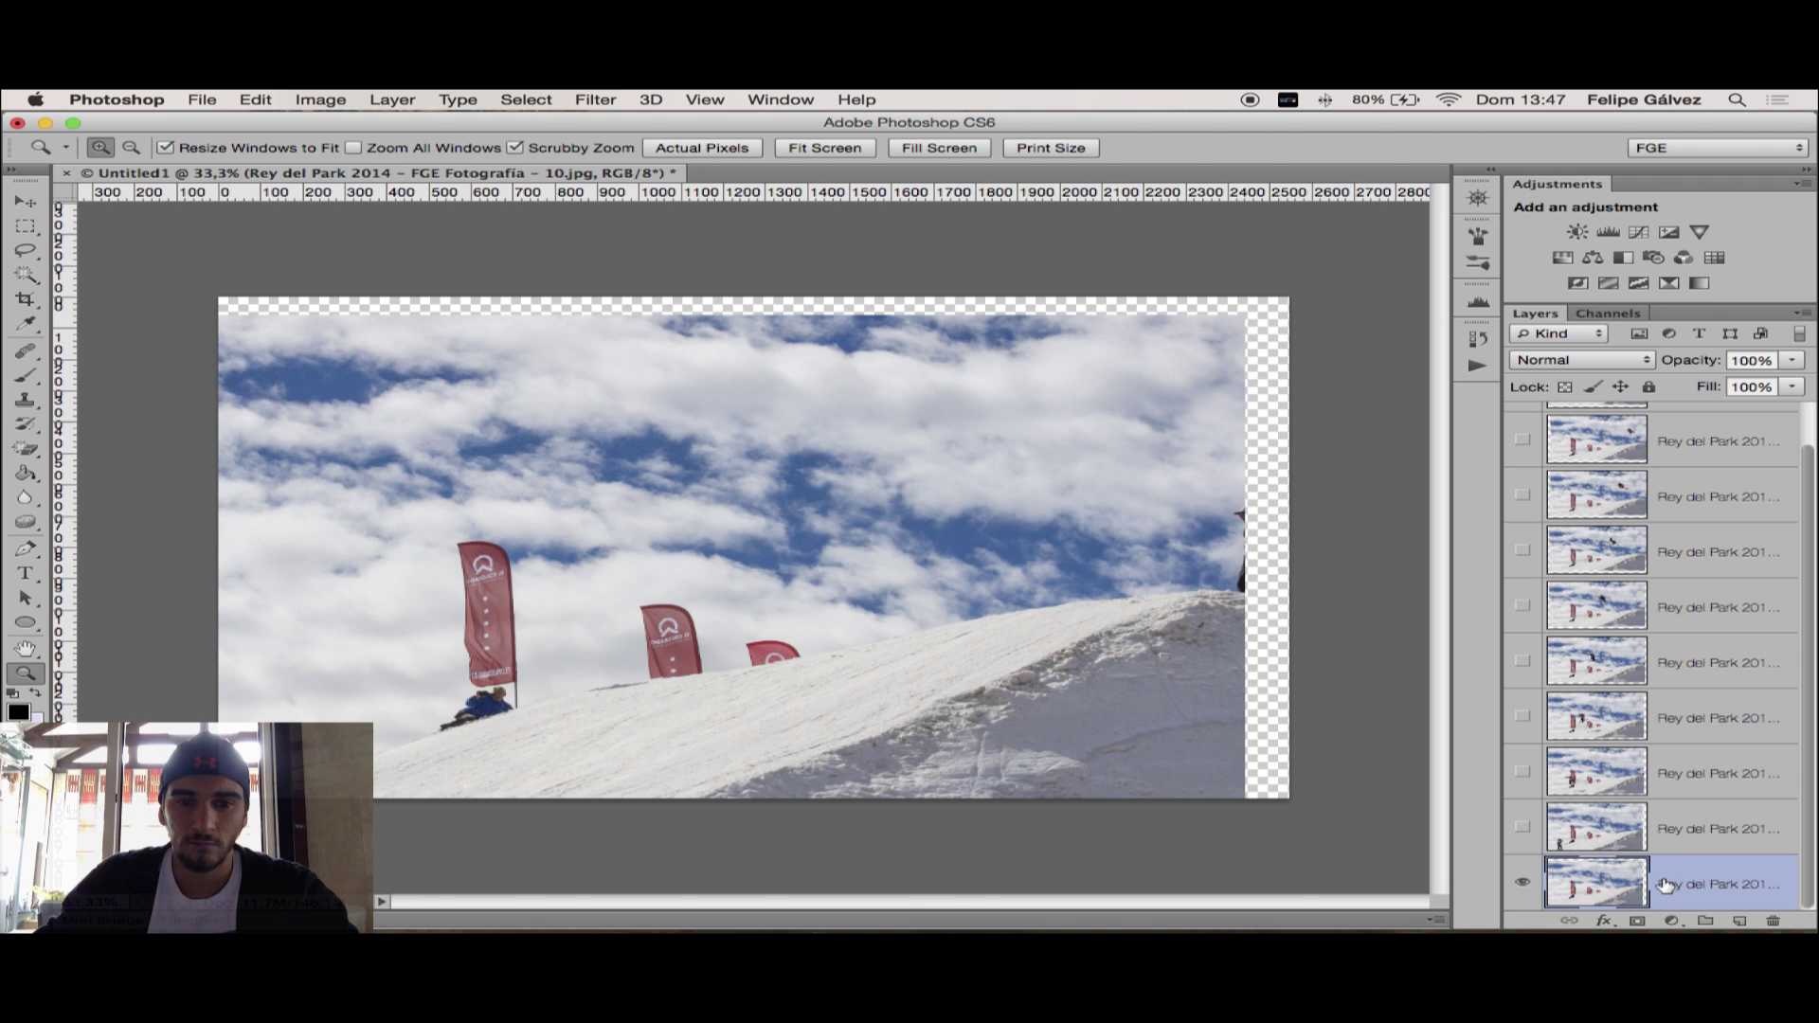
{"action": "left_click", "coordinate": [1688, 883]}
{"action": "left_click", "coordinate": [1521, 876]}
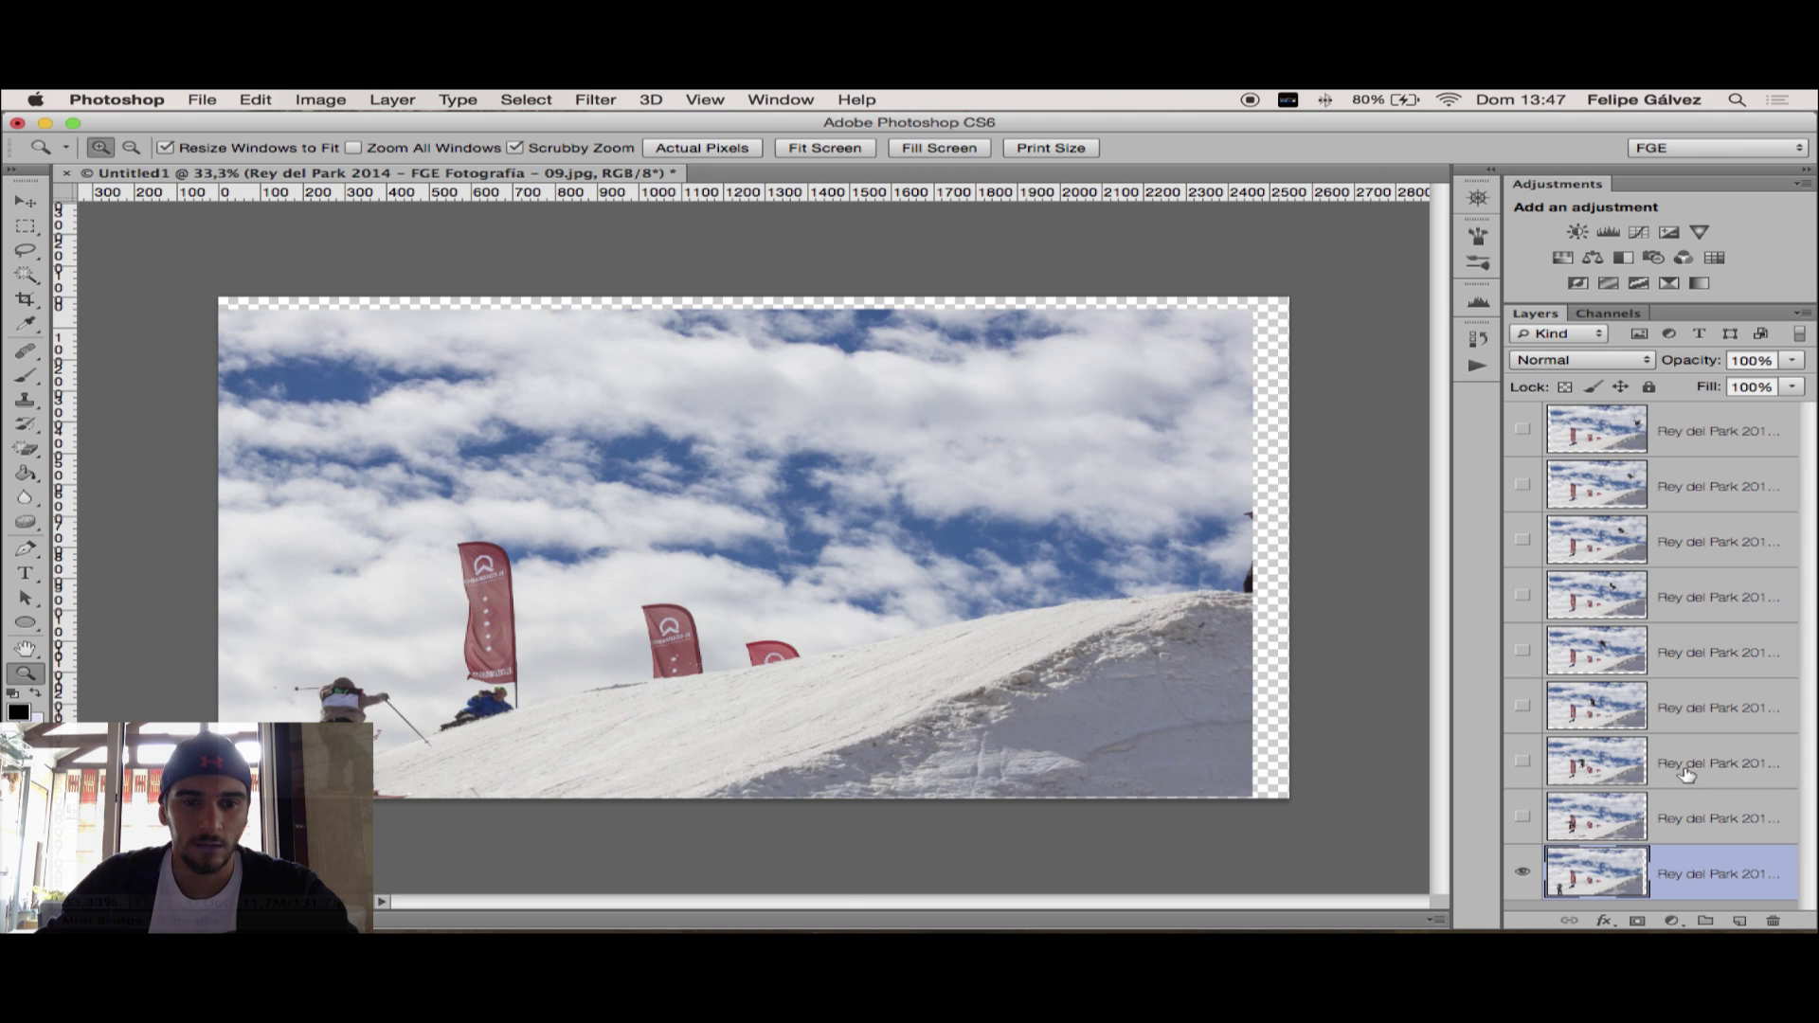
Select the 08.jpg layer and preview it with the frames just above it
{"action": "left_click", "coordinate": [1685, 816]}
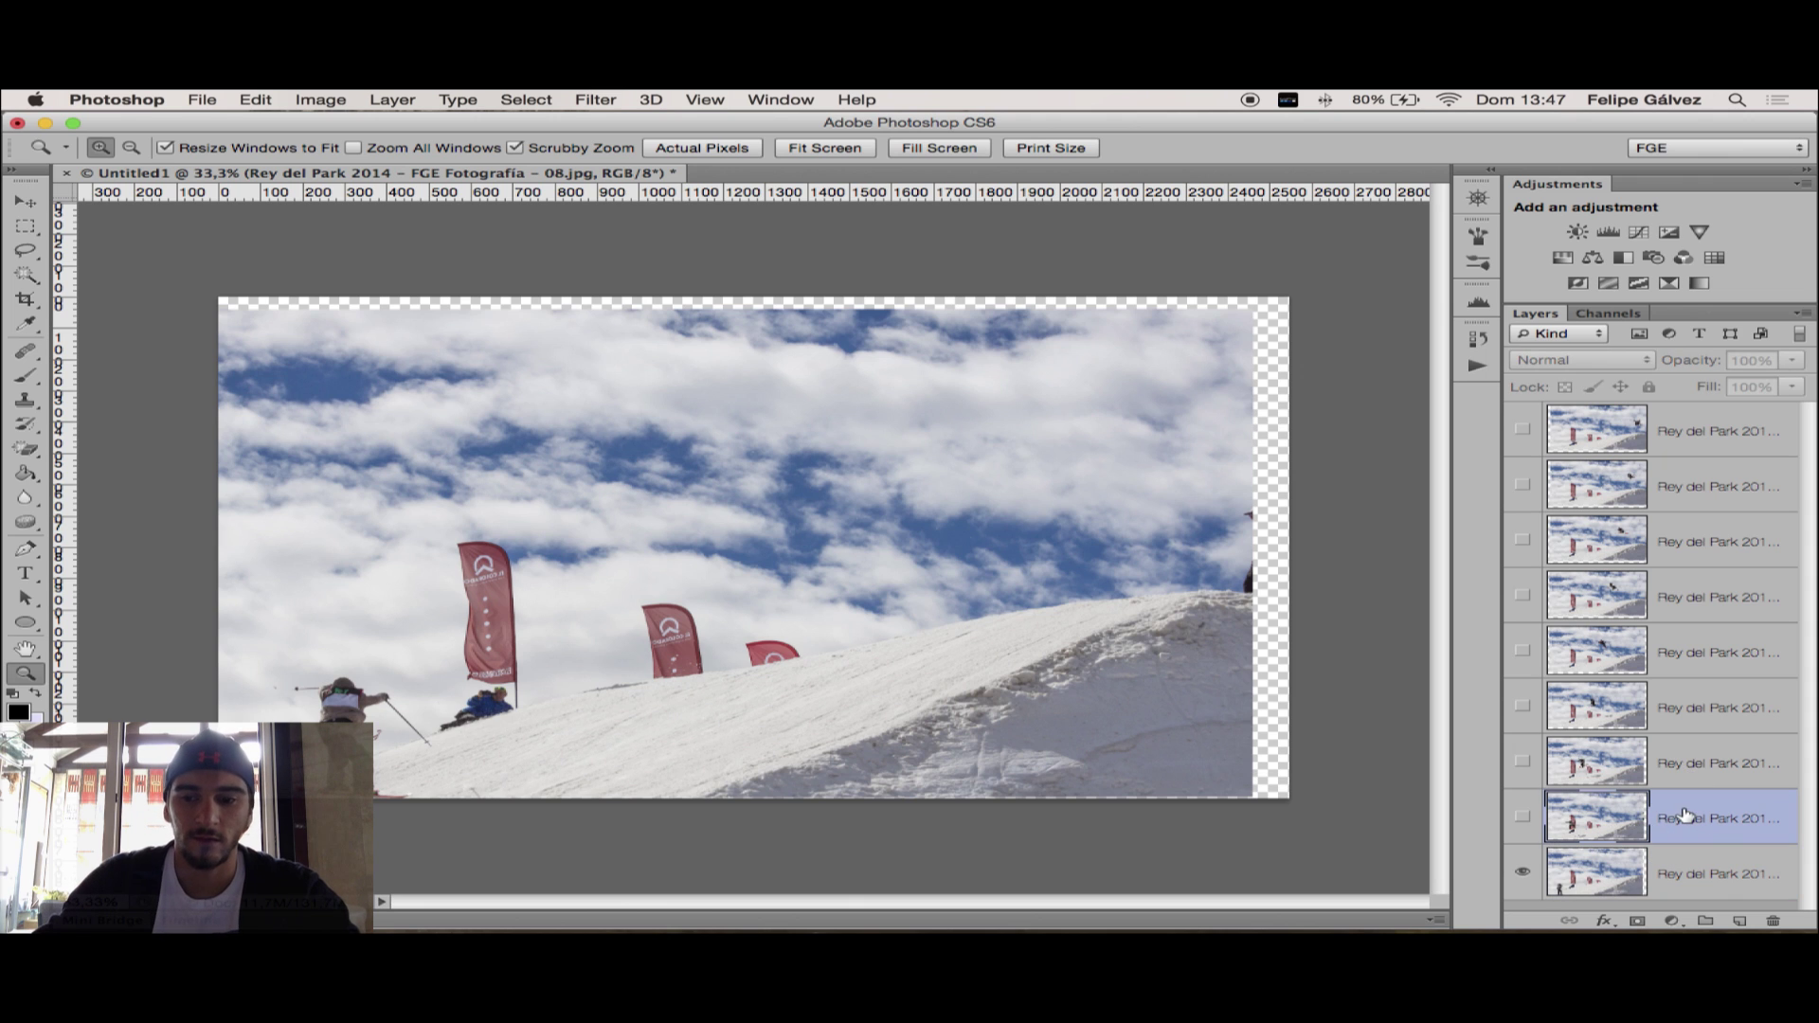
{"action": "left_click", "coordinate": [1522, 818]}
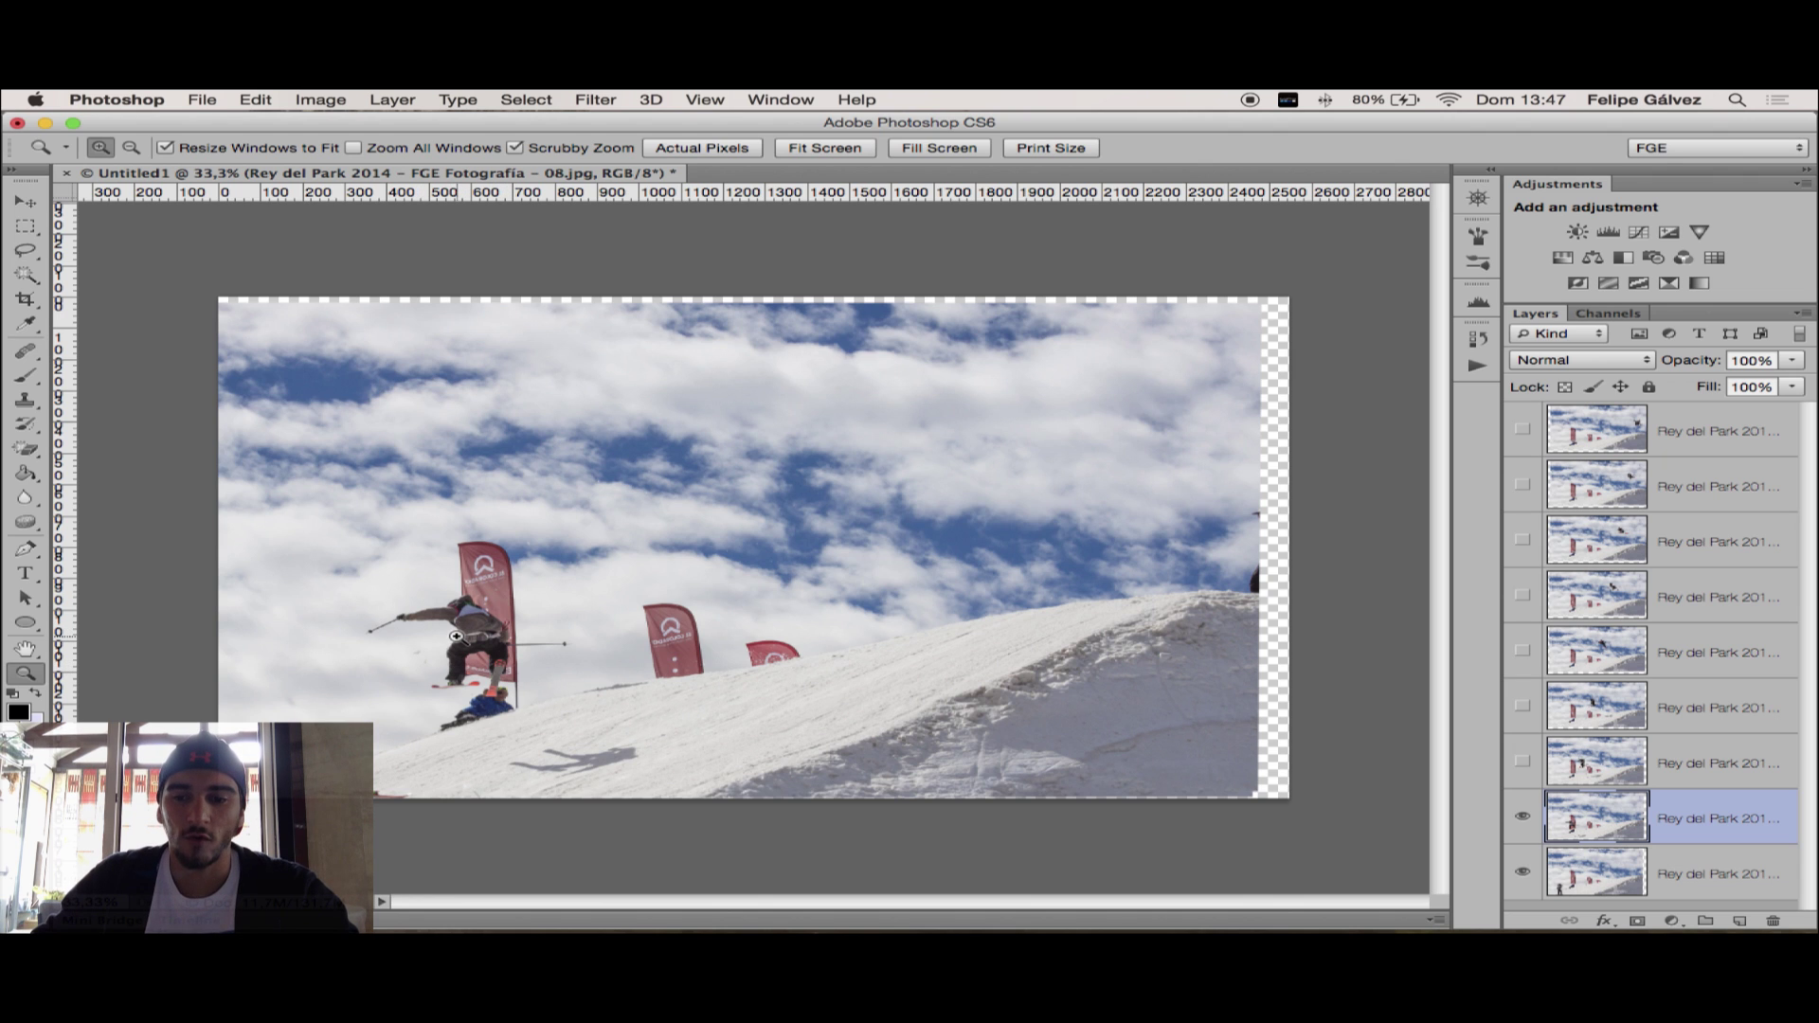
{"action": "left_click", "coordinate": [1519, 762]}
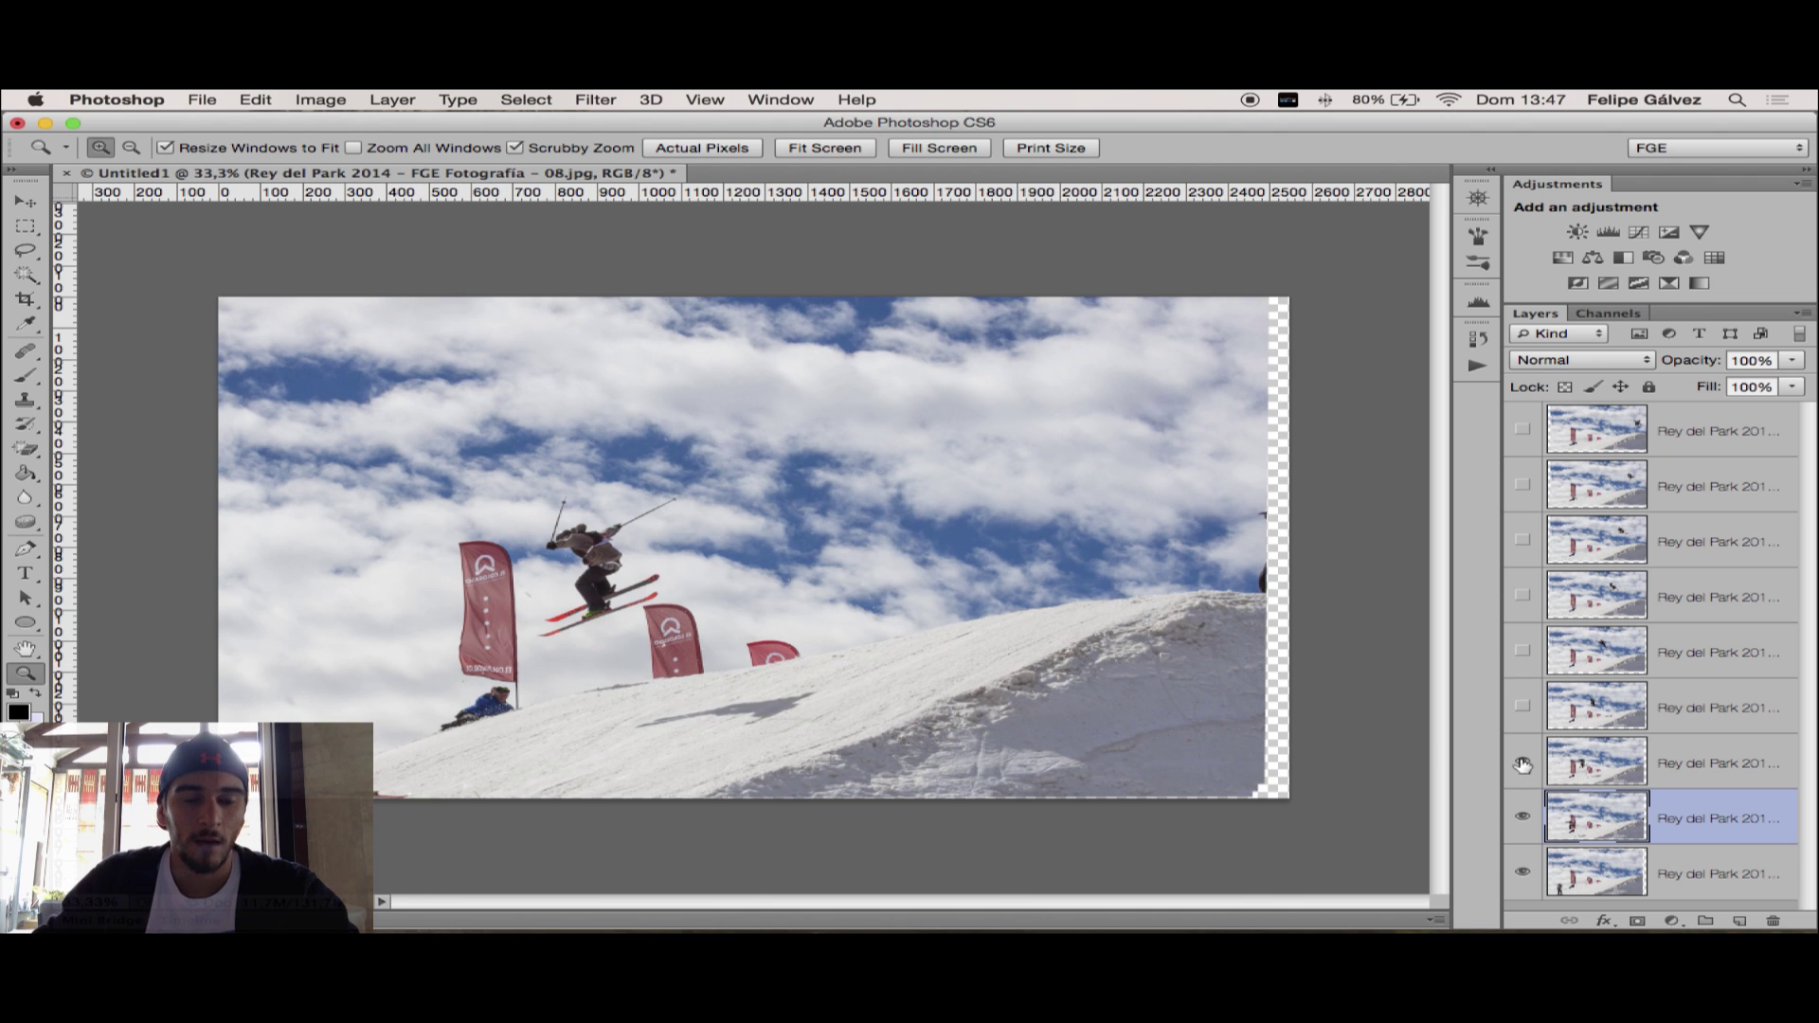
{"action": "left_click", "coordinate": [1523, 707]}
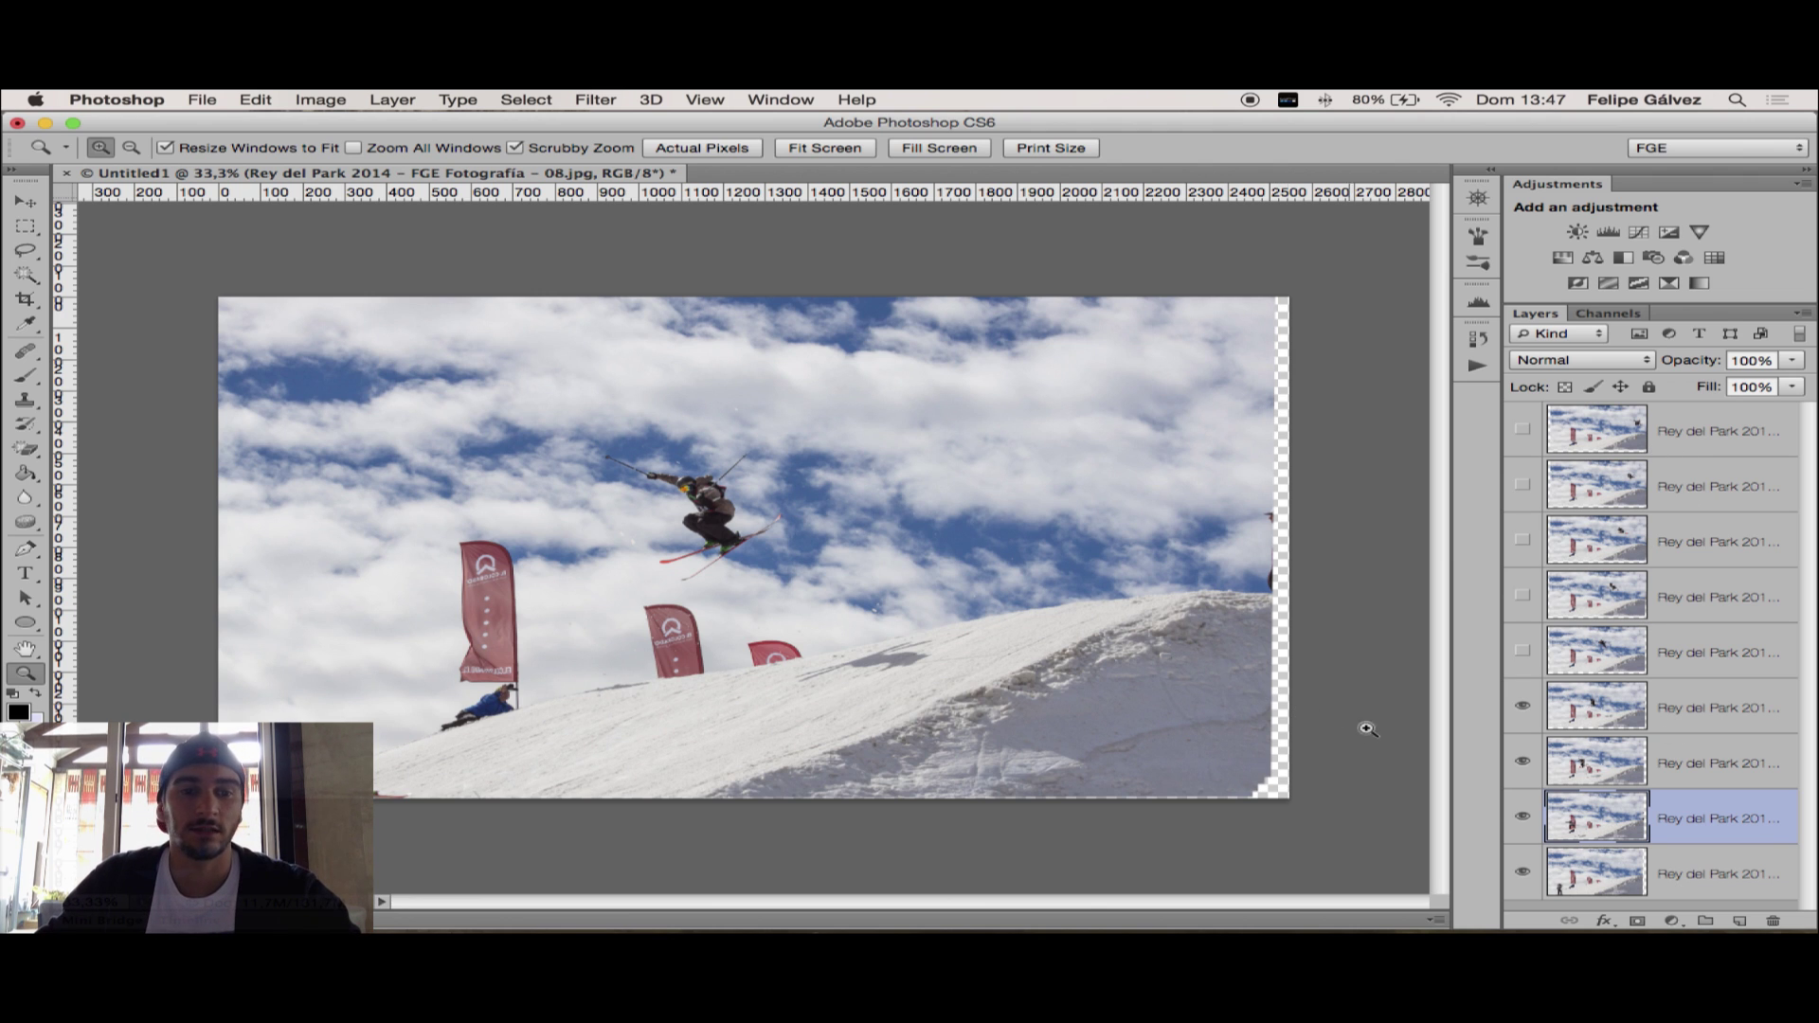
{"action": "left_click", "coordinate": [1521, 705]}
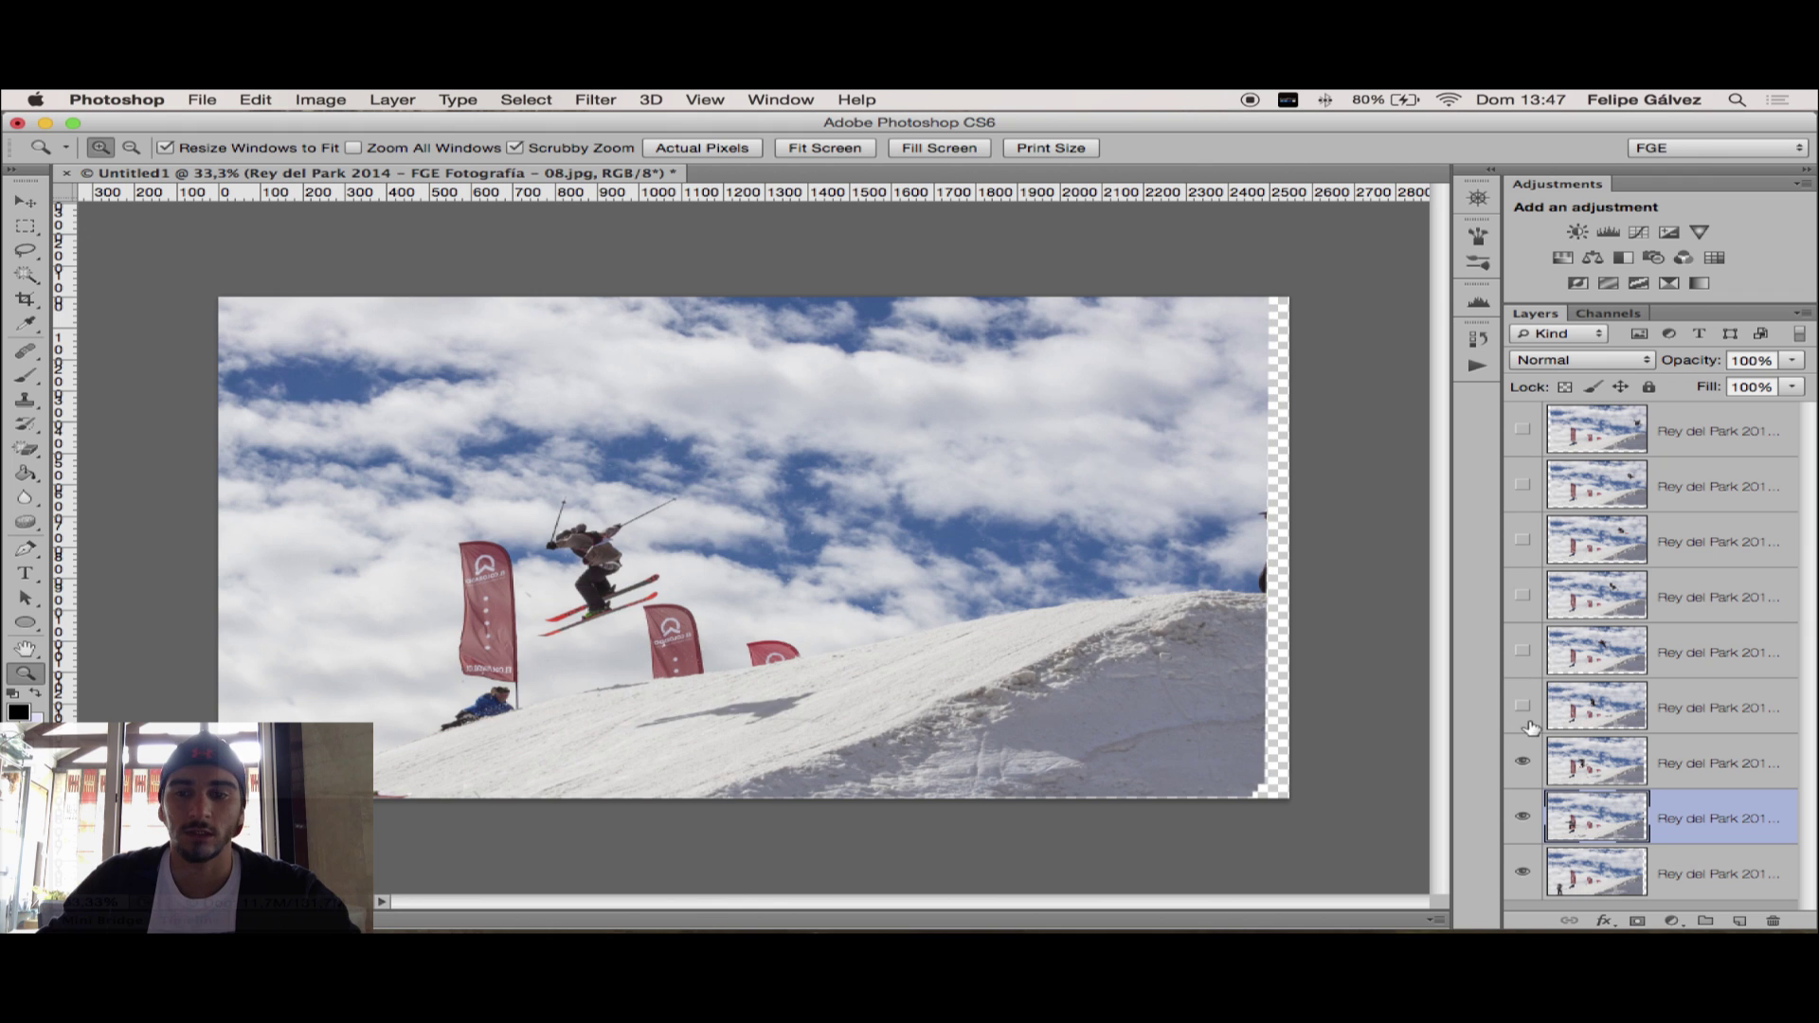
{"action": "left_click", "coordinate": [1522, 762]}
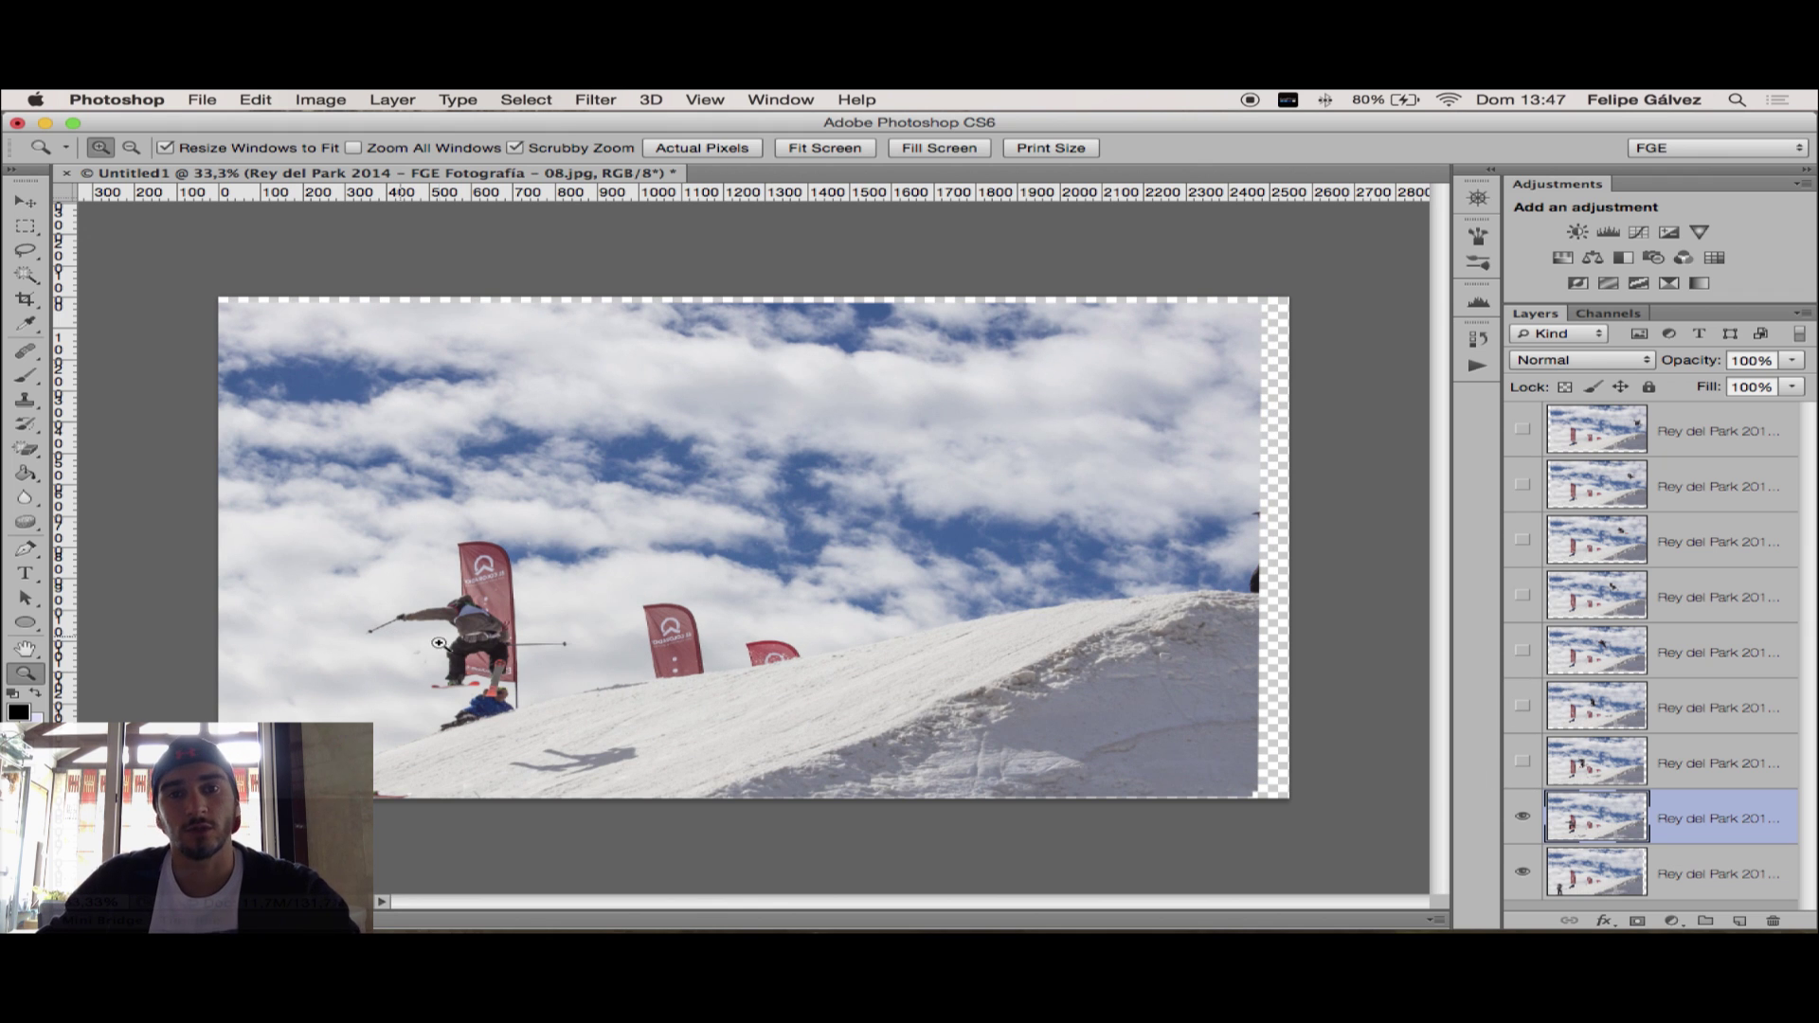
Move 08.jpg to the bottom of the stack and make all layers visible again
{"action": "left_click_drag", "start_coordinate": [1729, 833], "coordinate": [1710, 905]}
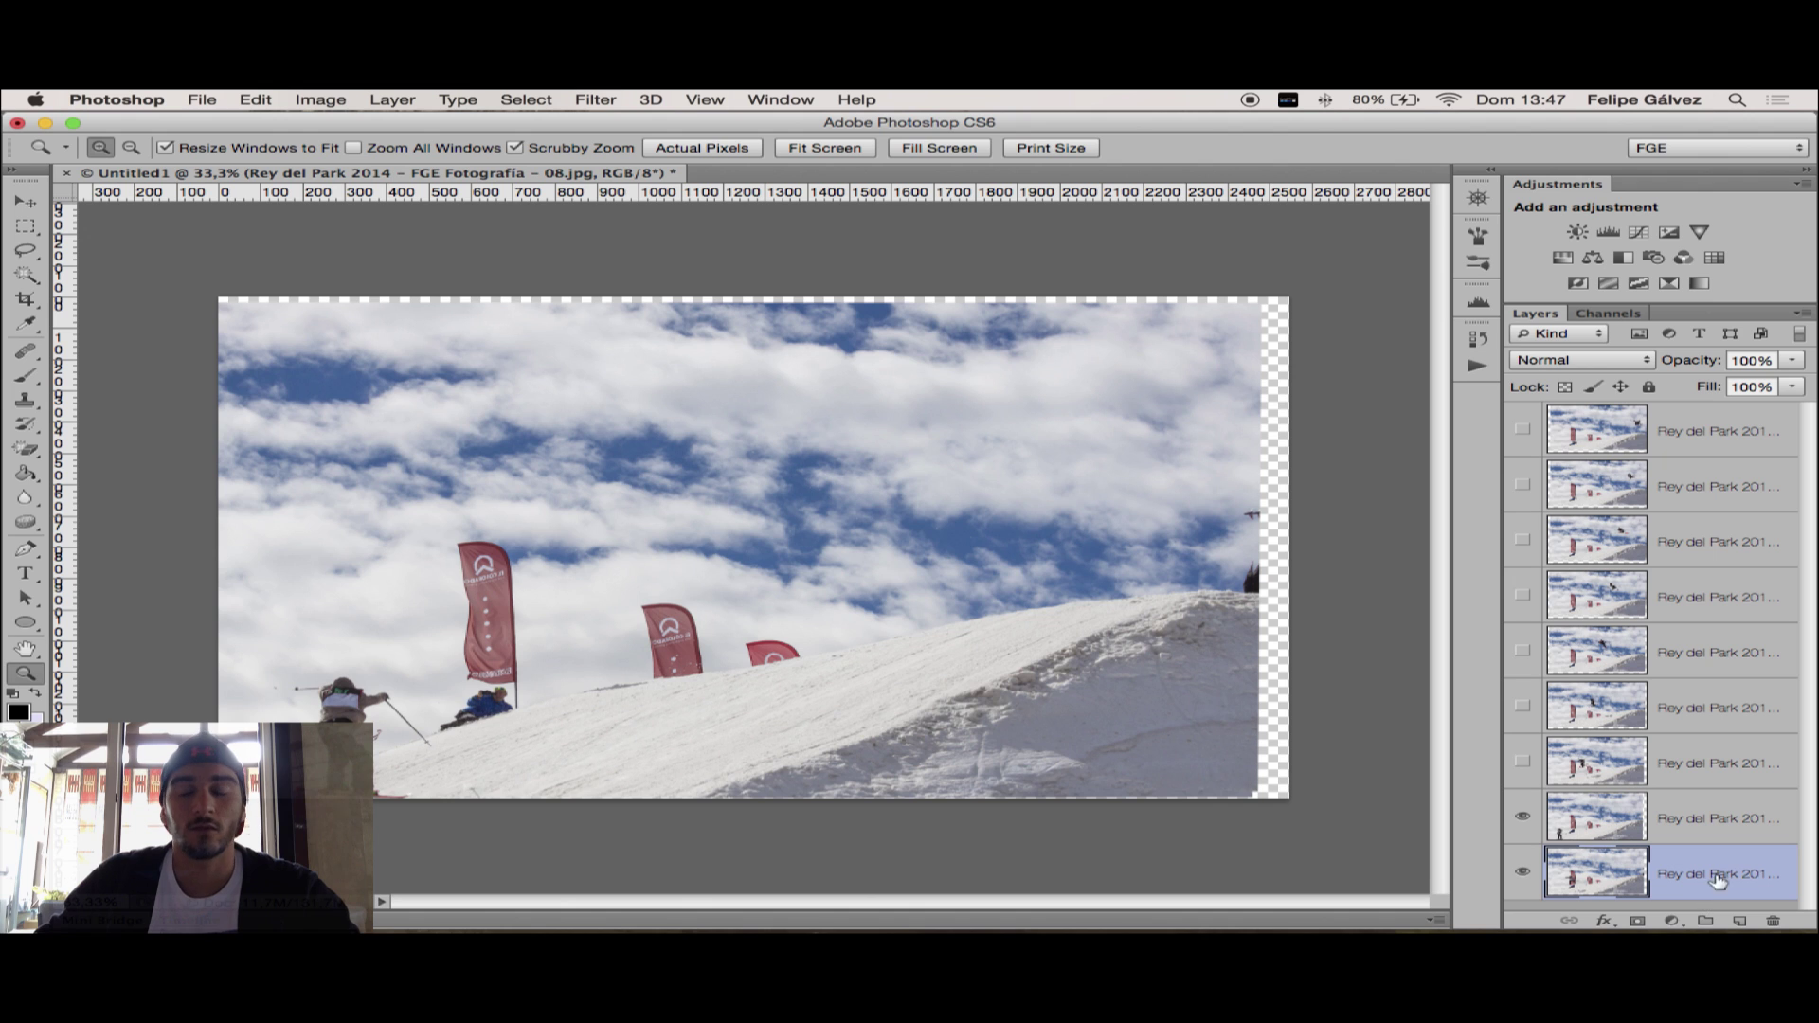
{"action": "left_click", "coordinate": [1521, 763]}
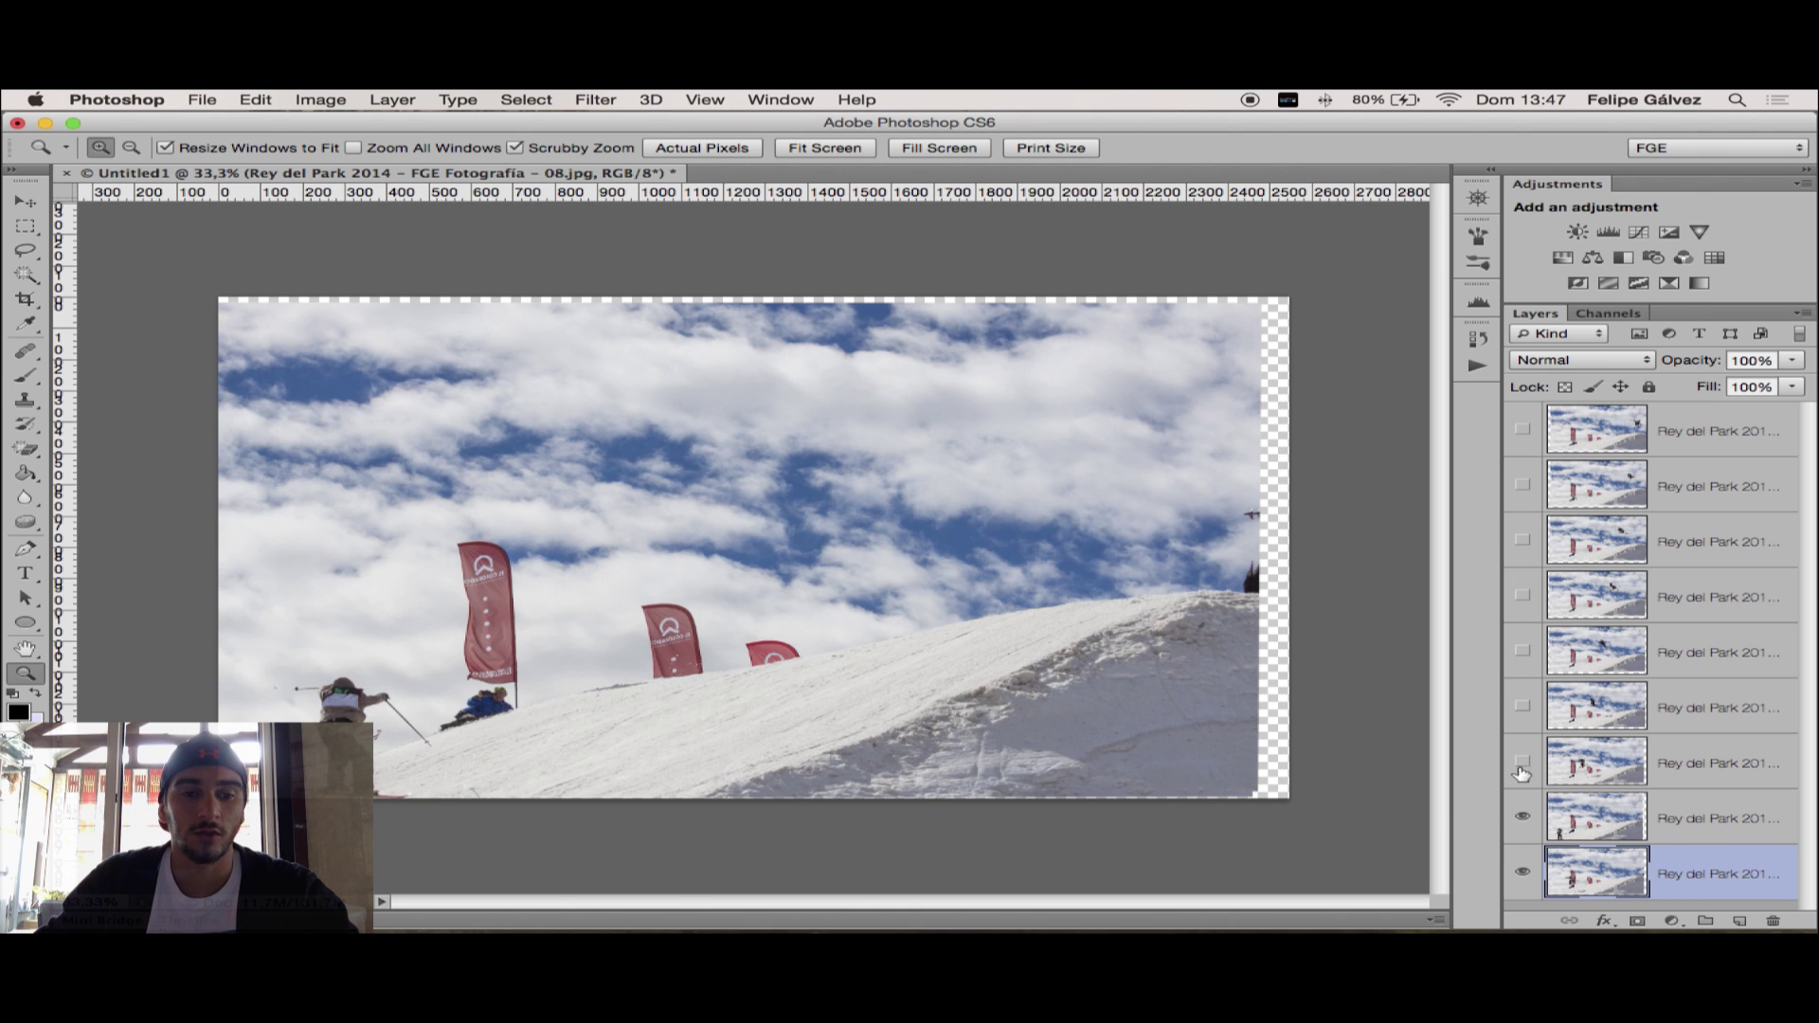
{"action": "left_click", "coordinate": [1522, 708]}
{"action": "left_click", "coordinate": [1521, 651]}
{"action": "left_click", "coordinate": [1522, 597]}
{"action": "left_click", "coordinate": [1522, 541]}
{"action": "left_click", "coordinate": [1522, 486]}
{"action": "left_click", "coordinate": [1524, 431]}
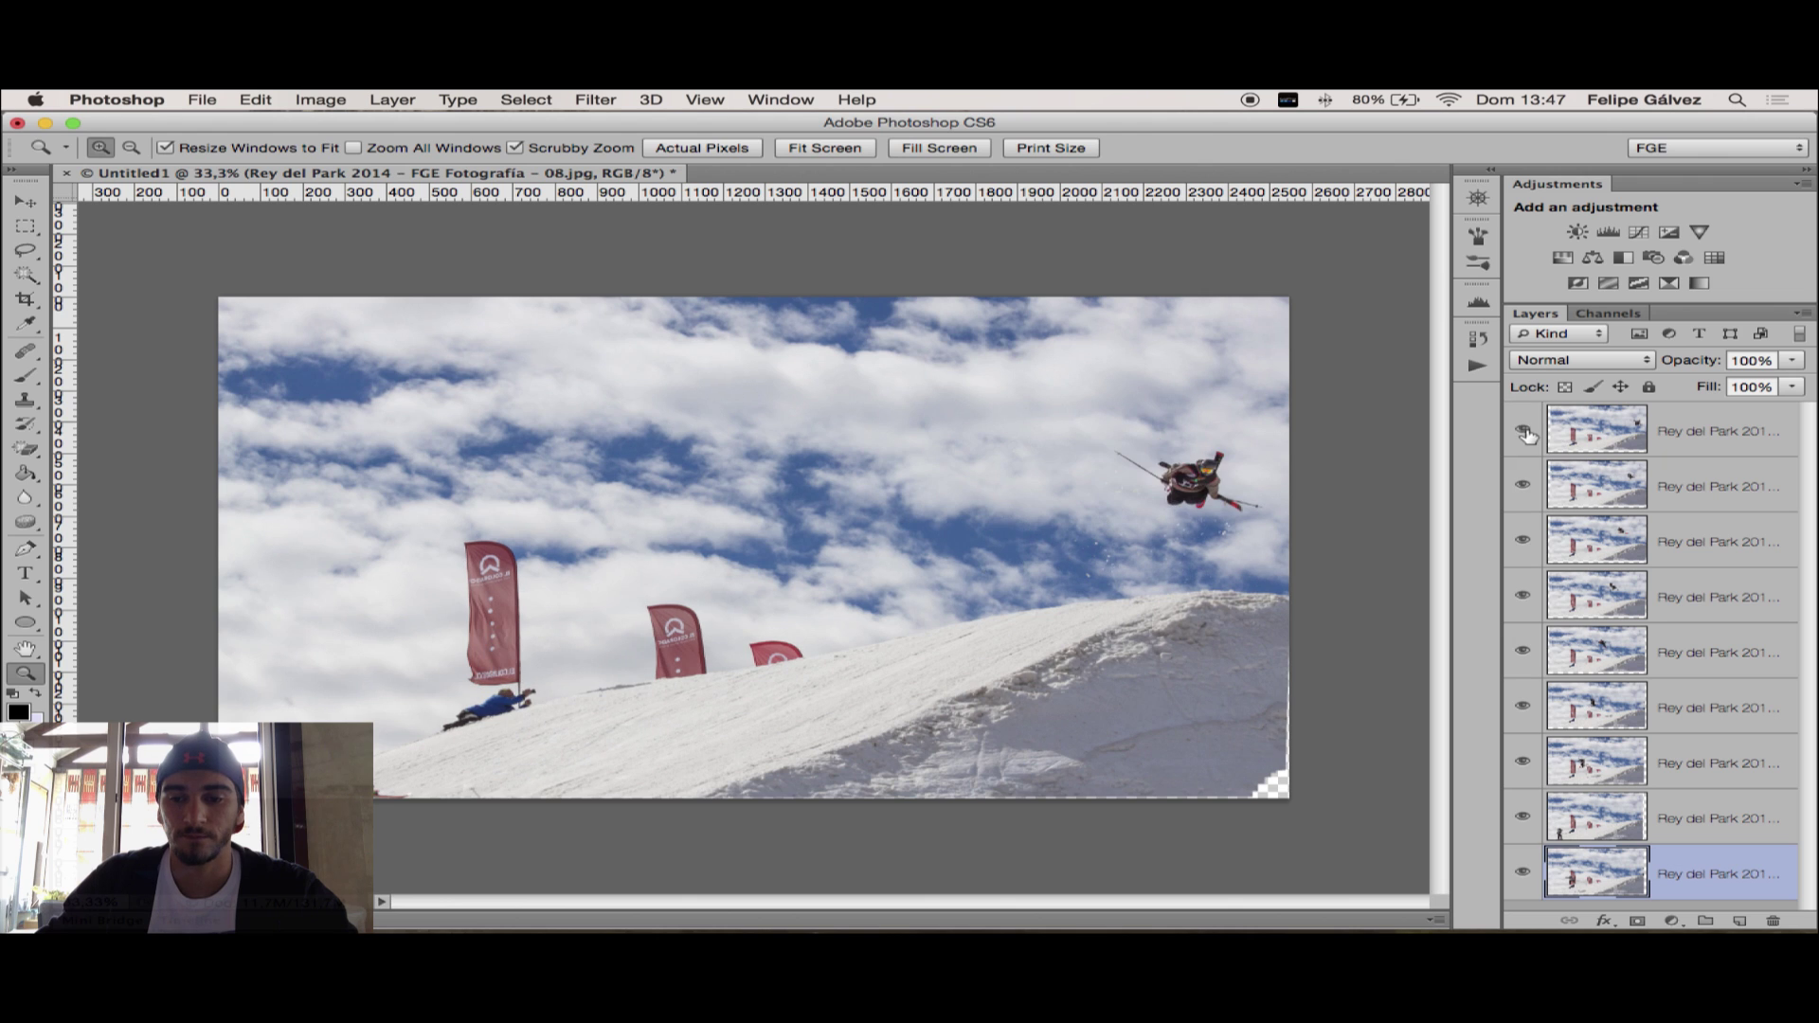
{"action": "left_click", "coordinate": [1723, 819]}
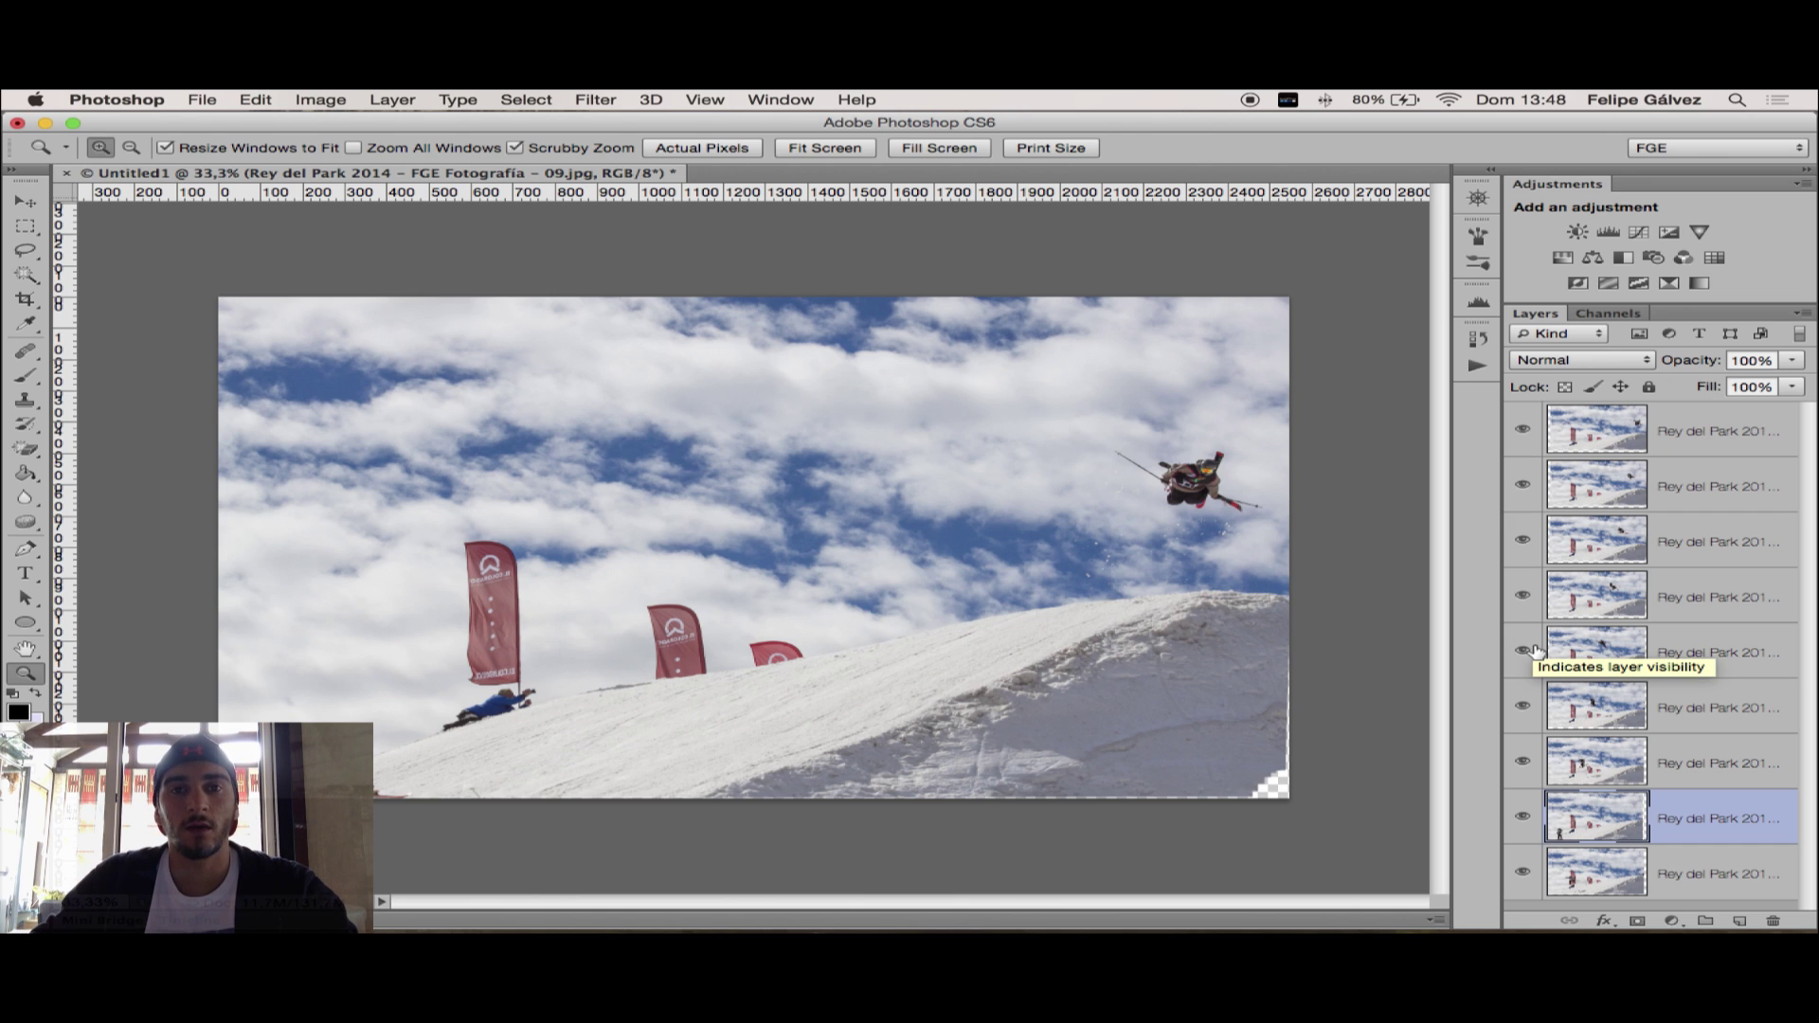
{"action": "left_click", "coordinate": [1687, 872]}
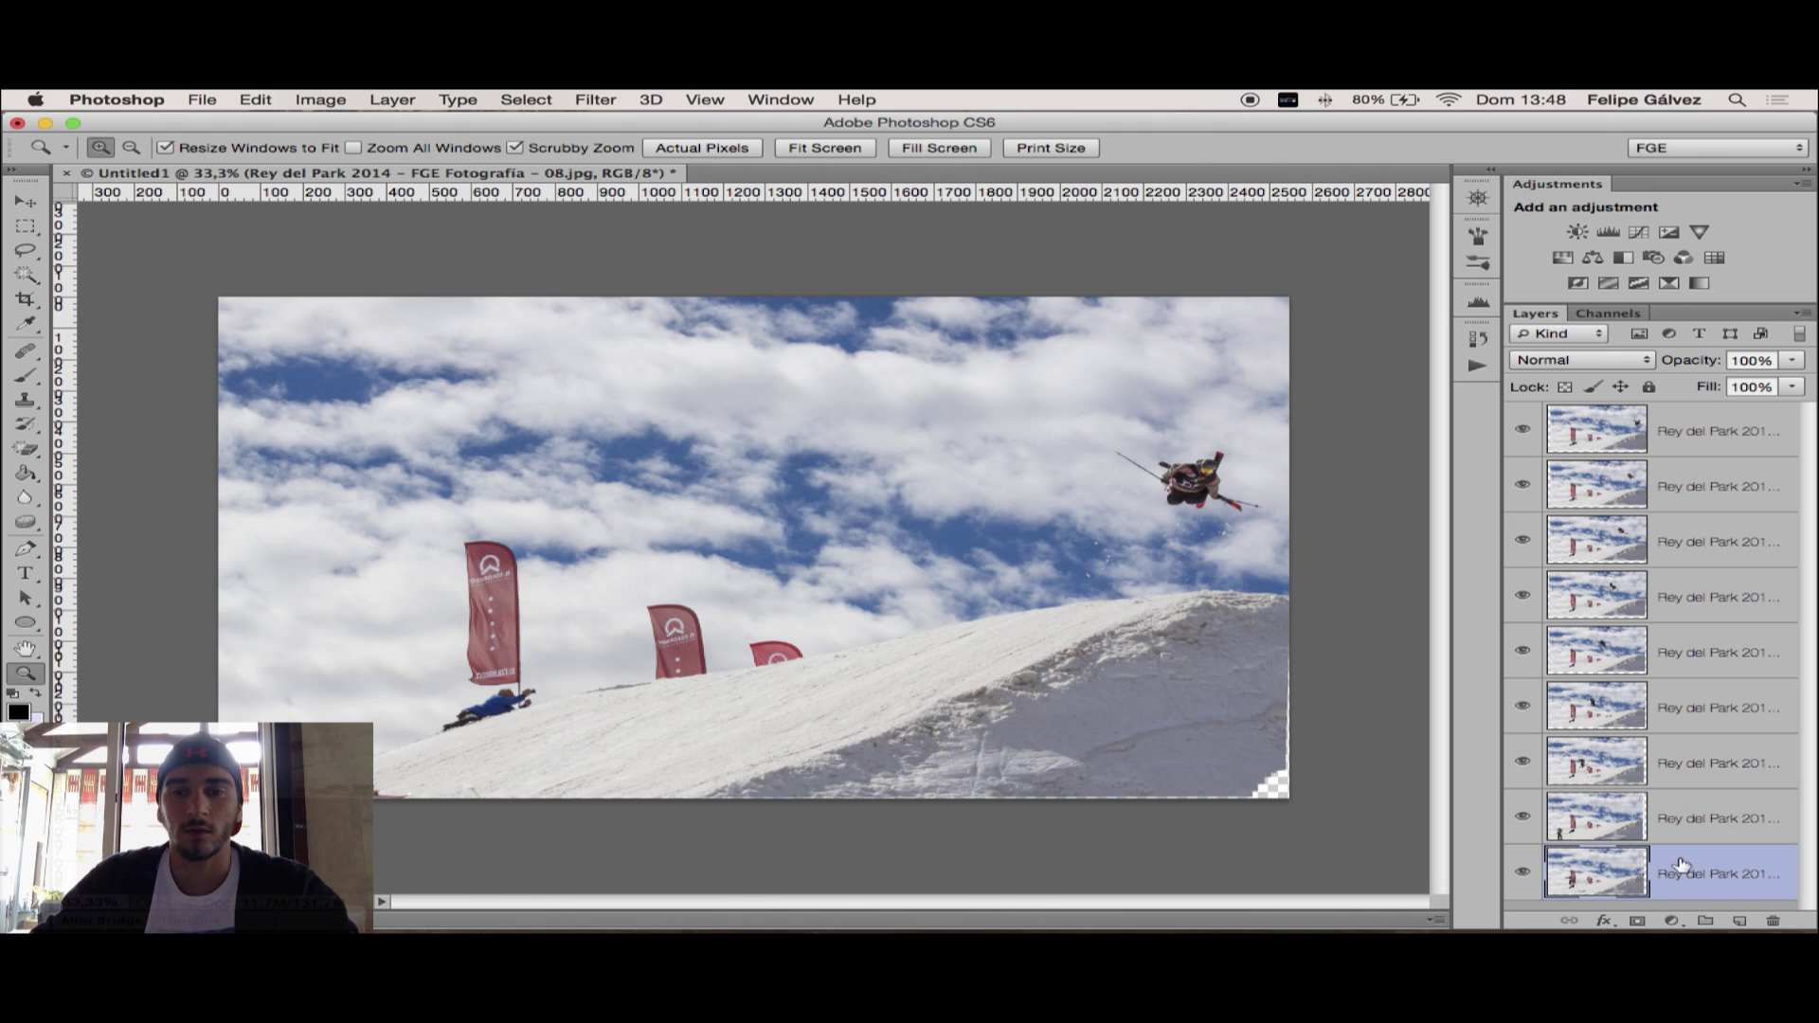
{"action": "left_click", "coordinate": [1711, 835]}
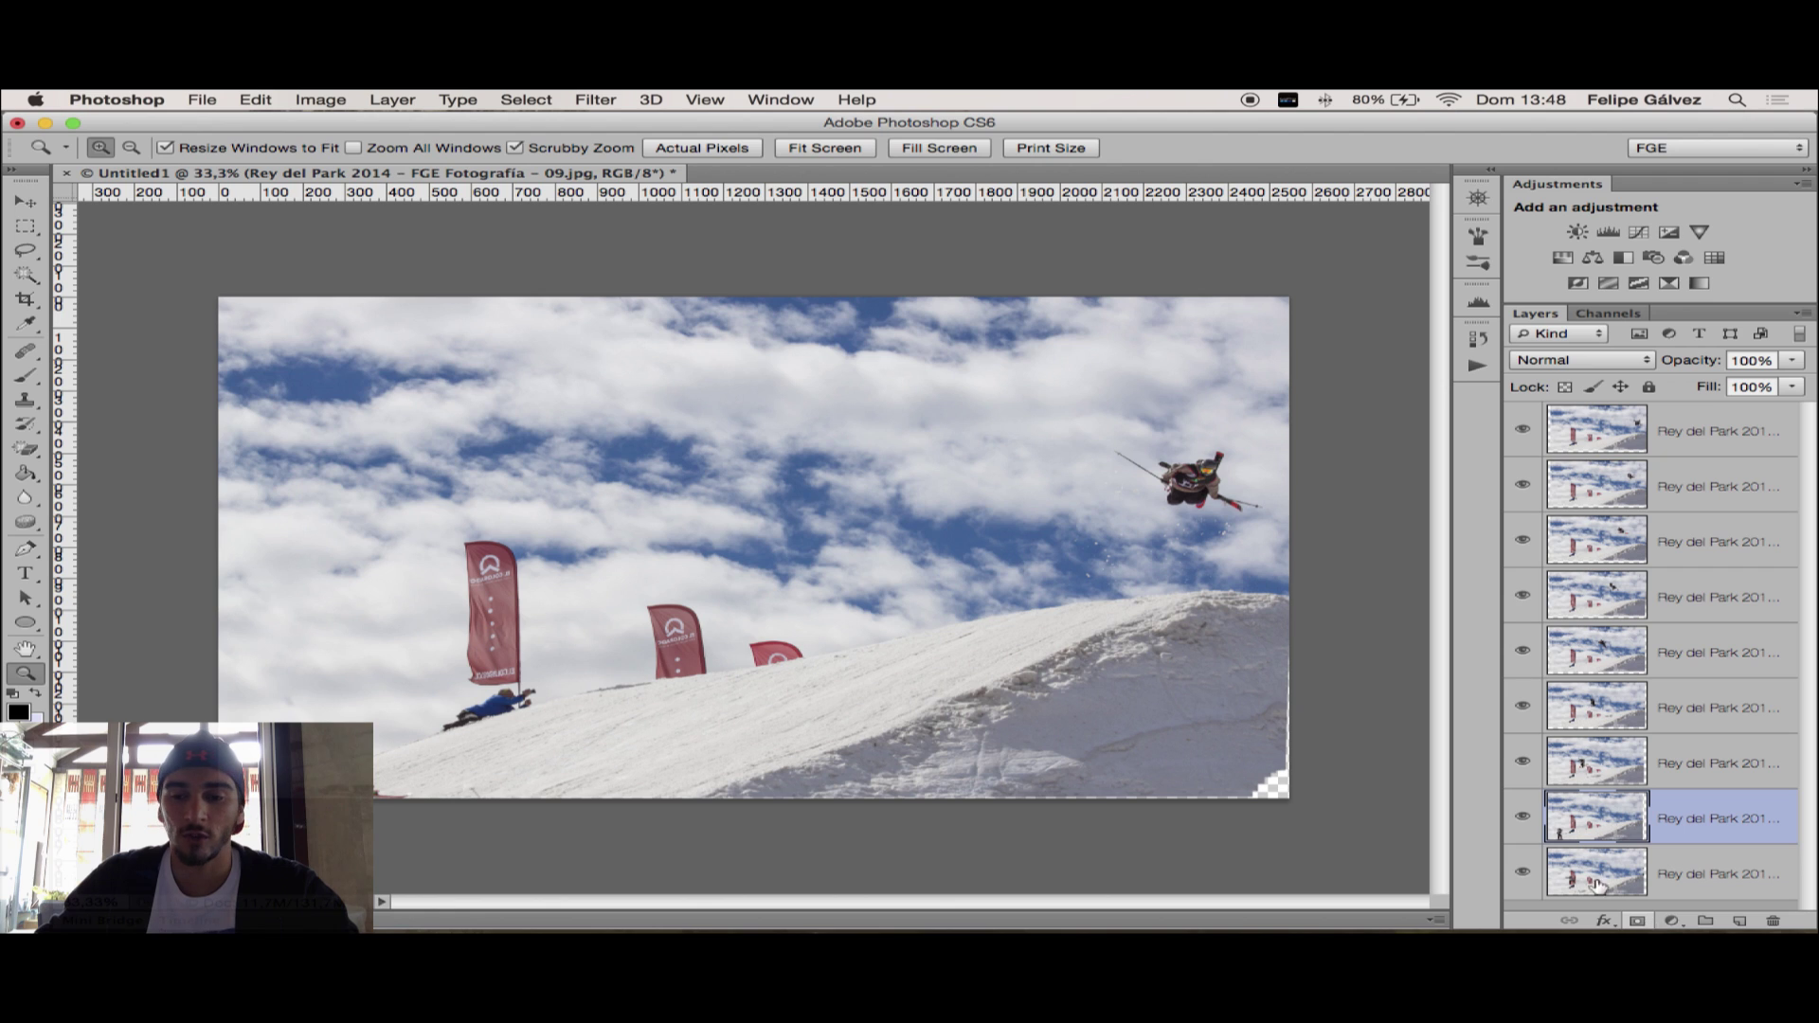
Add black Hide All layer masks to the 09, 07, 06 and 05.jpg layers
{"action": "left_click", "coordinate": [392, 100]}
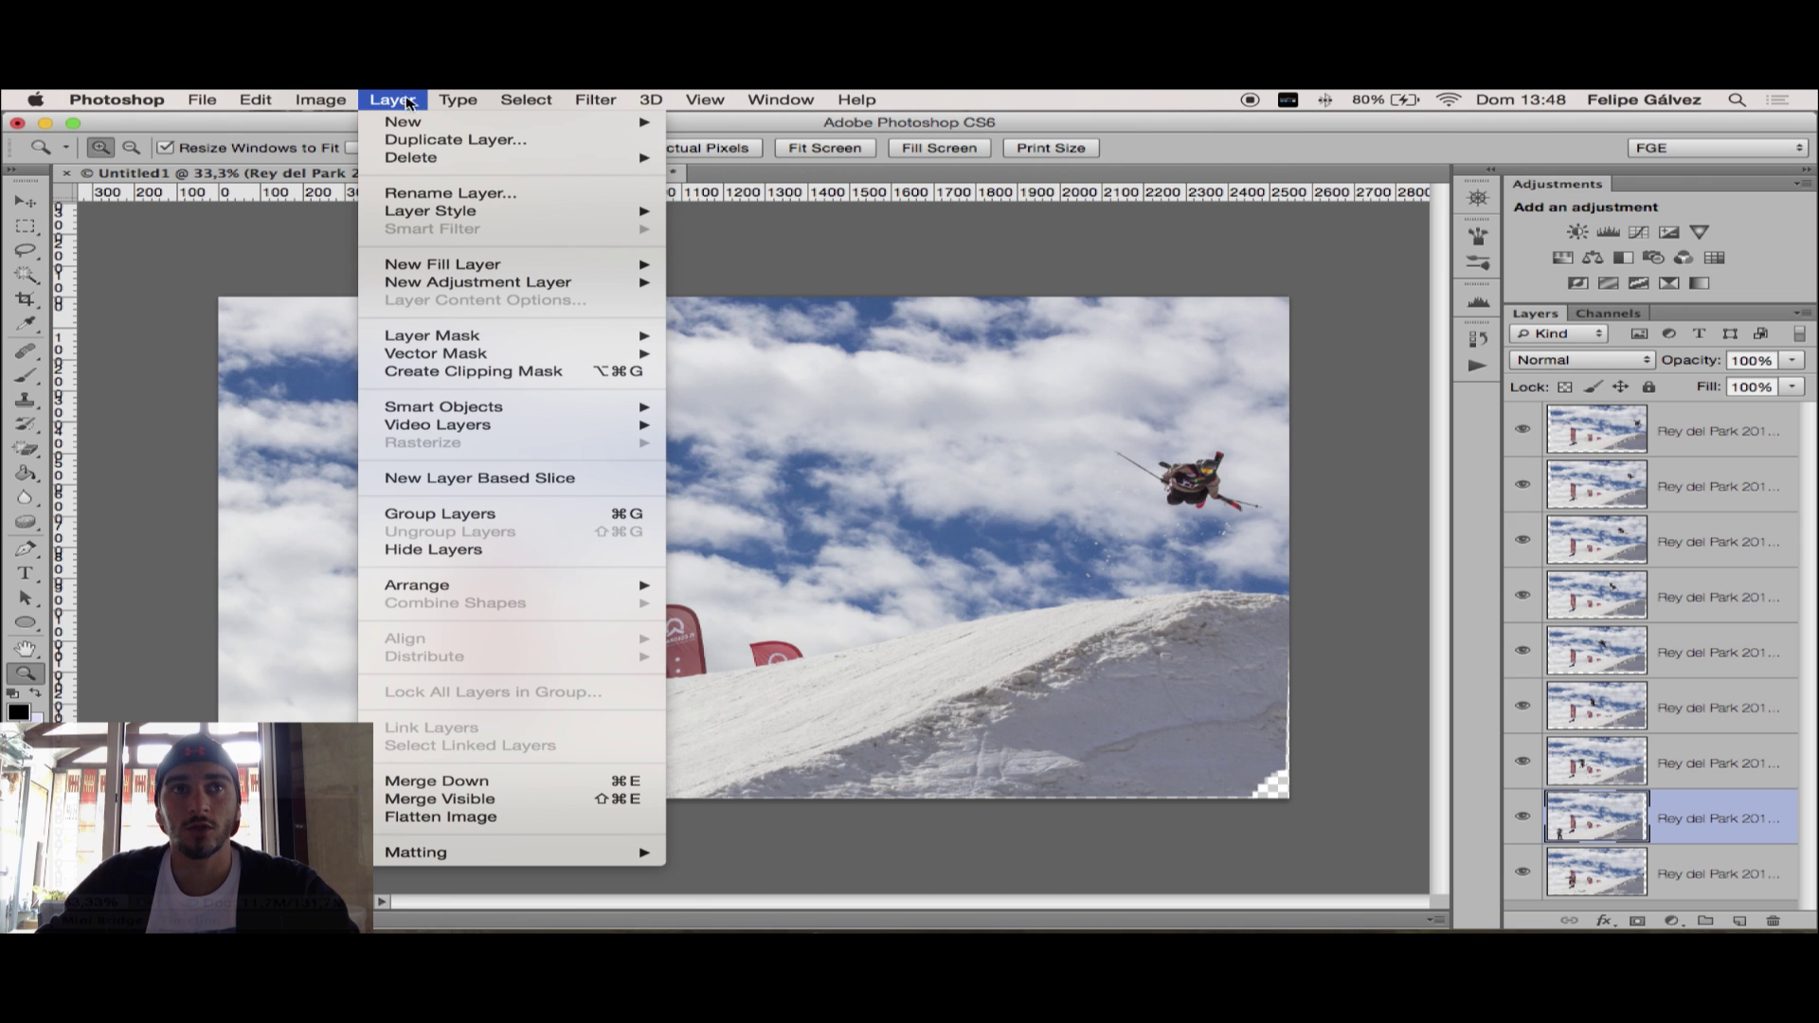
{"action": "mouse_move", "coordinate": [432, 335]}
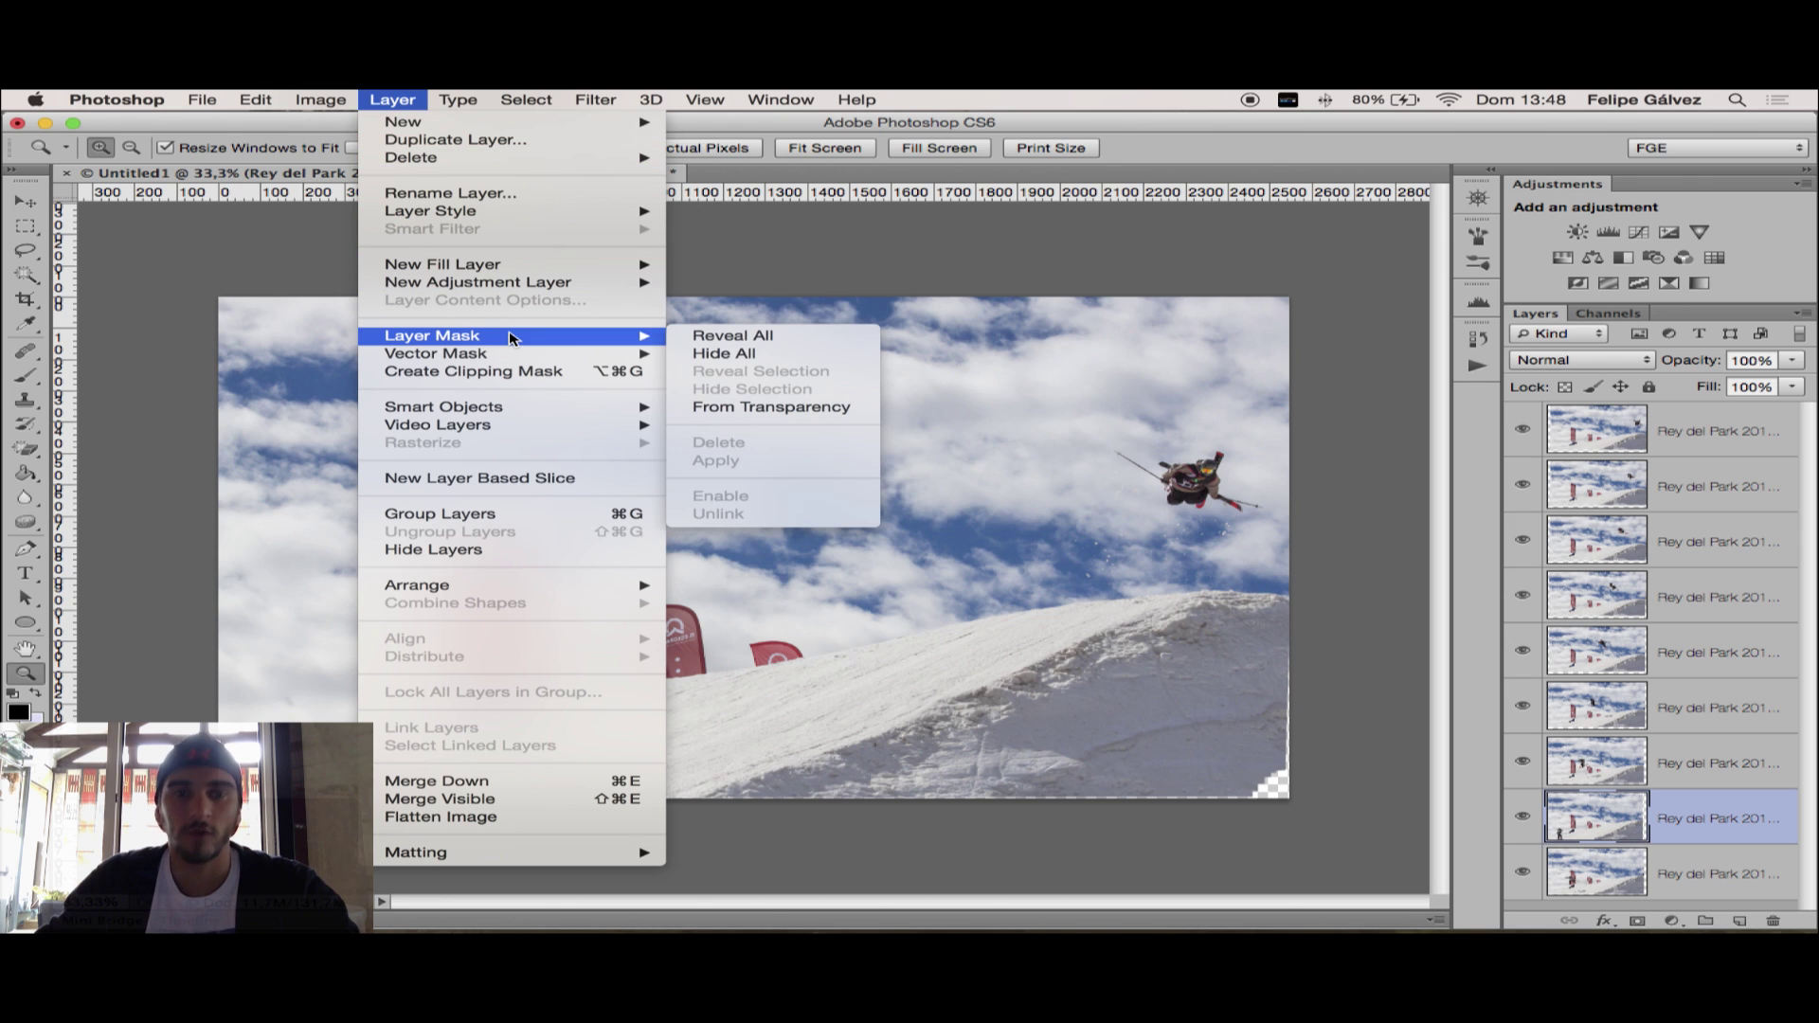
{"action": "left_click", "coordinate": [755, 356]}
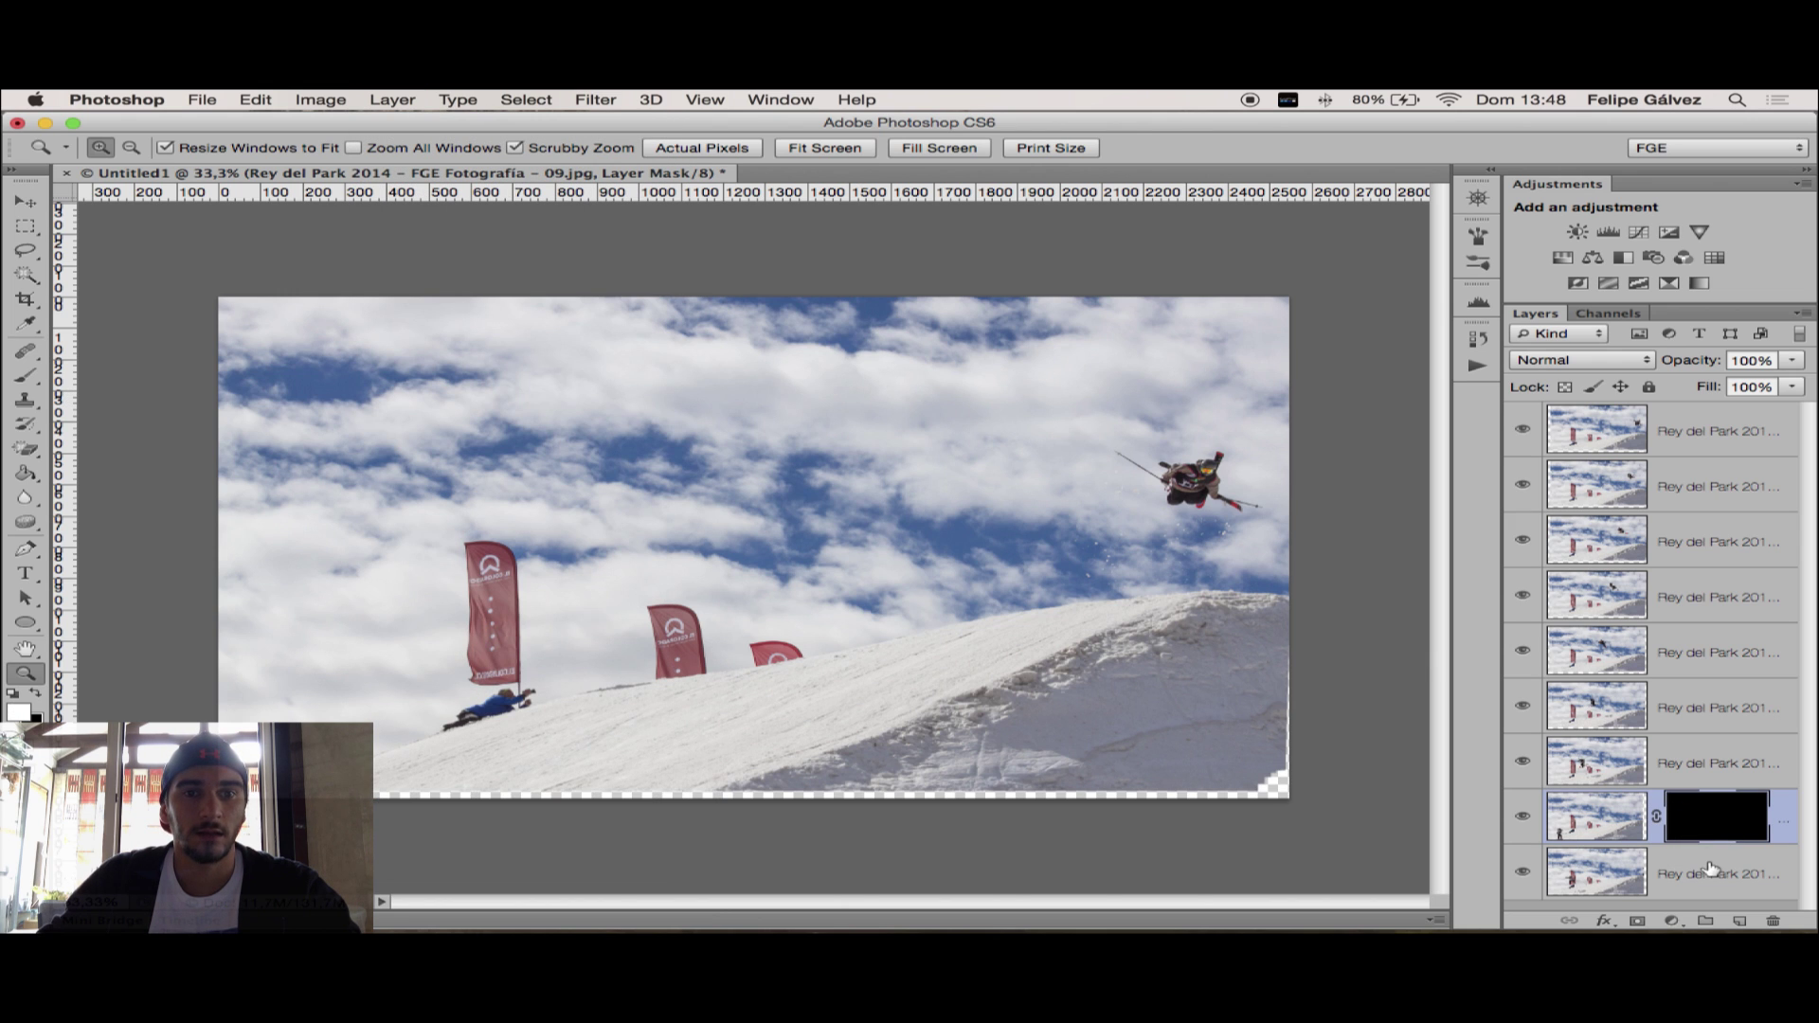
{"action": "left_click", "coordinate": [1710, 748]}
{"action": "left_click", "coordinate": [1637, 920], "text": "alt"}
{"action": "left_click", "coordinate": [1719, 703]}
{"action": "left_click", "coordinate": [1637, 921], "text": "alt"}
{"action": "left_click", "coordinate": [1756, 654]}
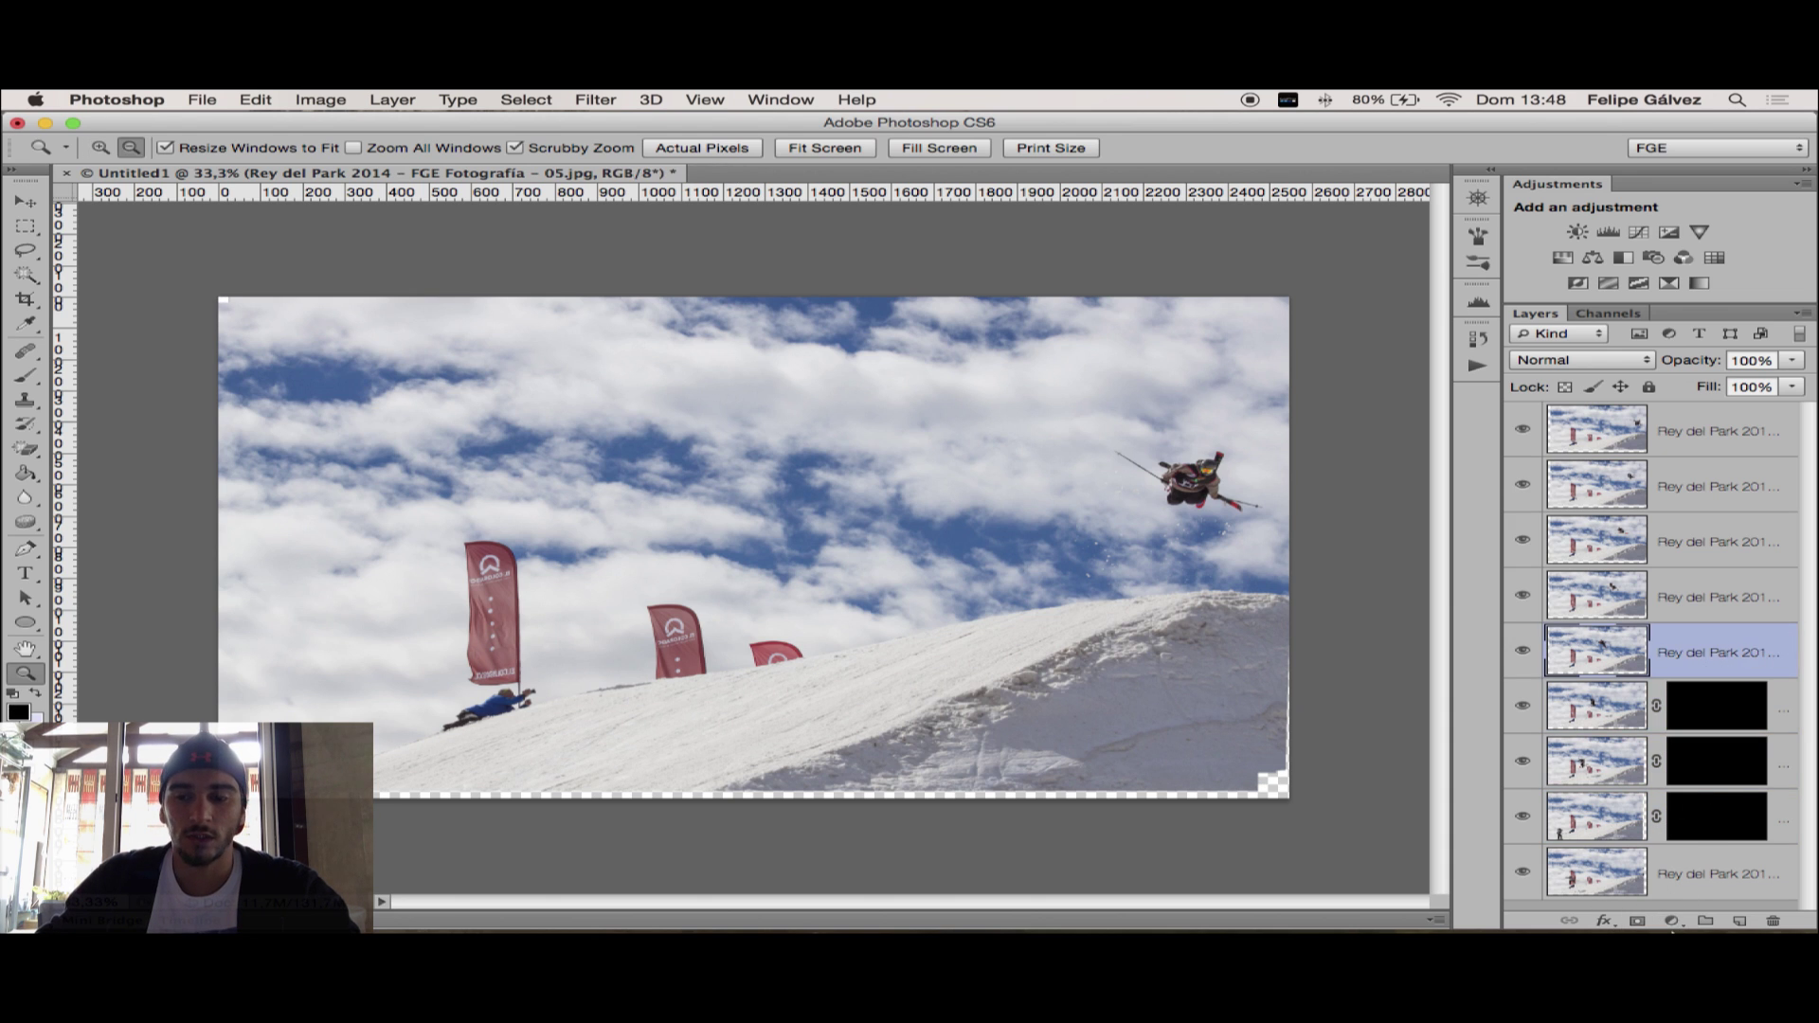
{"action": "left_click", "coordinate": [1637, 921], "text": "alt"}
{"action": "left_click", "coordinate": [1722, 594]}
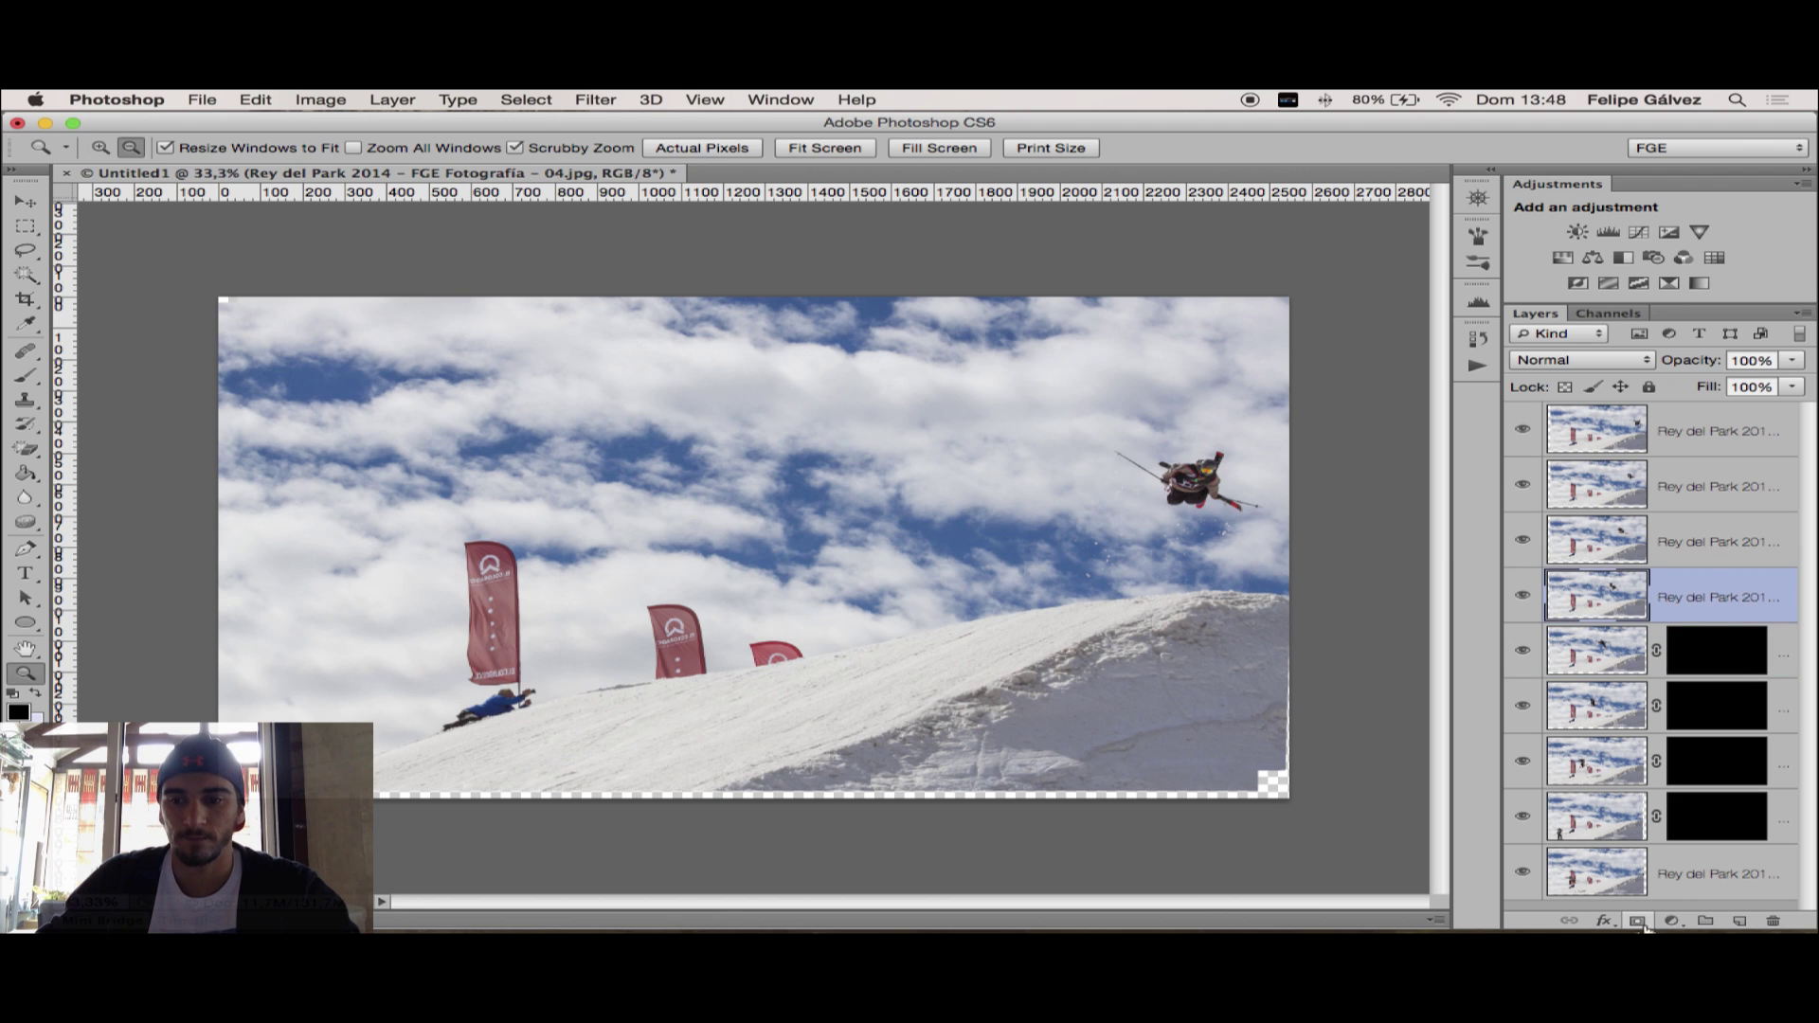
Add Hide All masks to the 04, 03, 02 and 01.jpg layers, then select the bottom 08.jpg layer
{"action": "left_click", "coordinate": [1637, 921], "text": "alt"}
{"action": "left_click", "coordinate": [1719, 541]}
{"action": "left_click", "coordinate": [1637, 921], "text": "alt"}
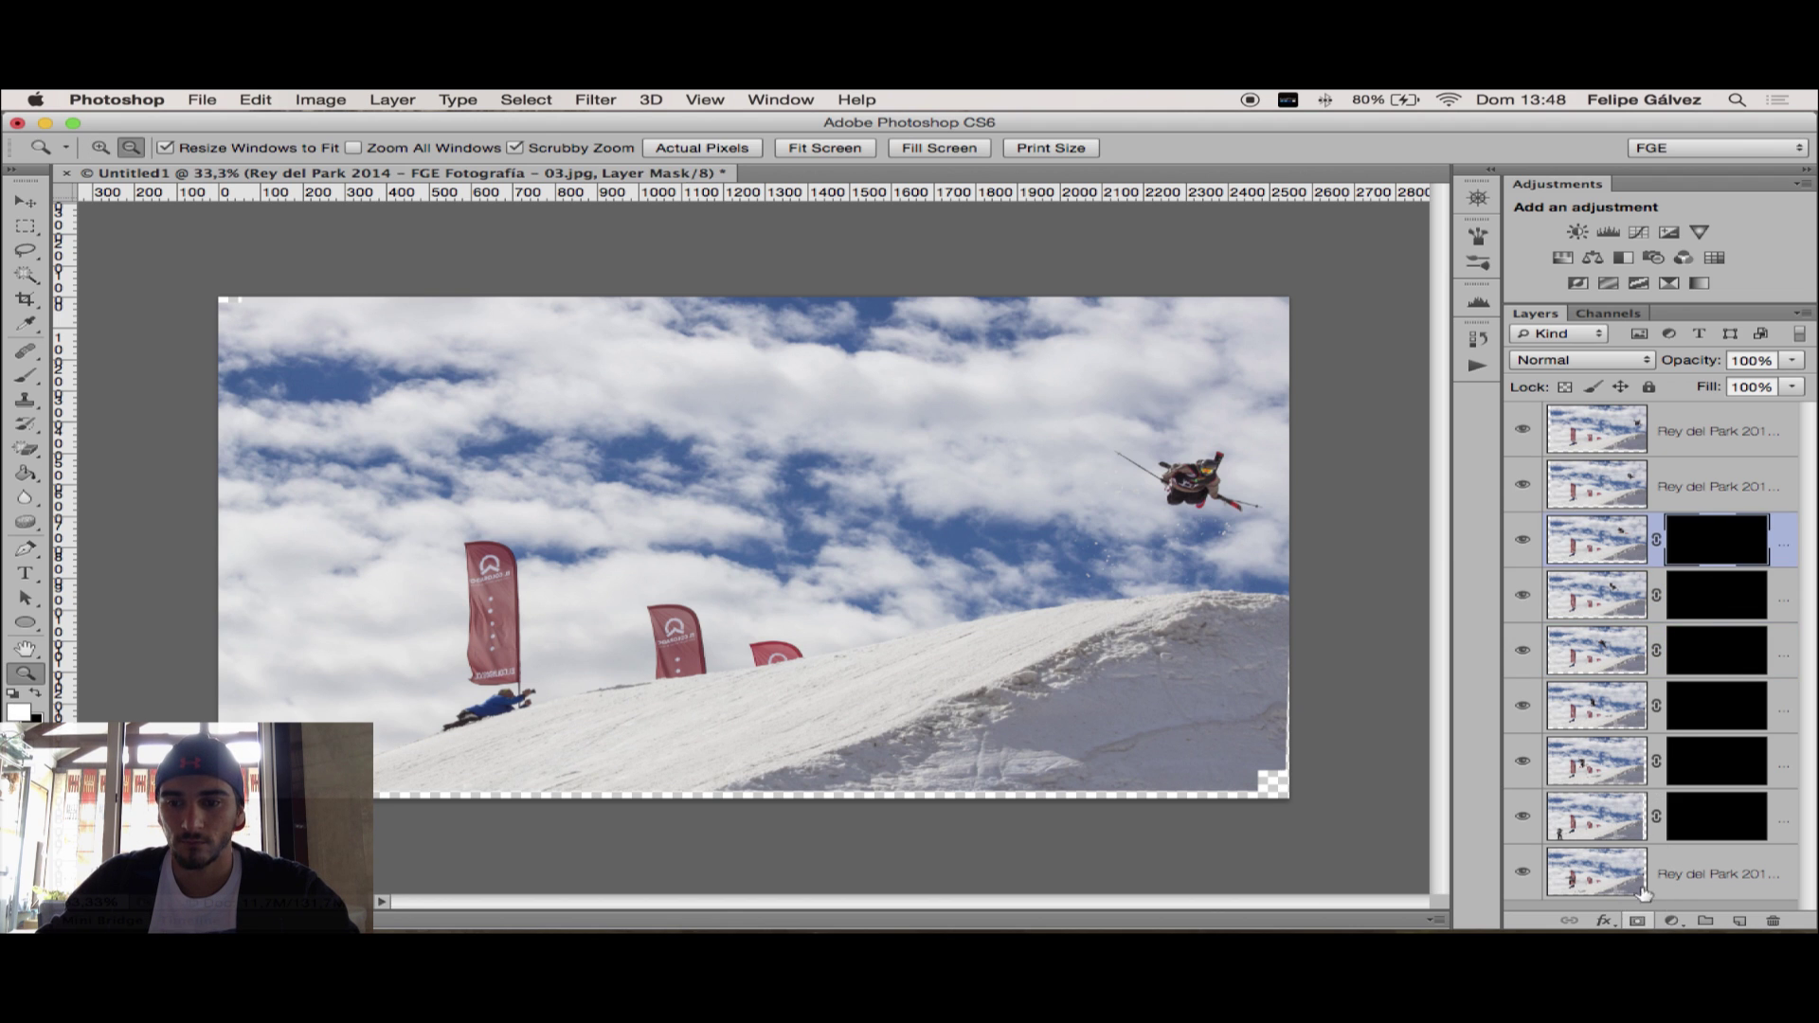
{"action": "left_click", "coordinate": [1687, 487]}
{"action": "left_click", "coordinate": [1637, 921], "text": "alt"}
{"action": "left_click", "coordinate": [1739, 424]}
{"action": "left_click", "coordinate": [1637, 921], "text": "alt"}
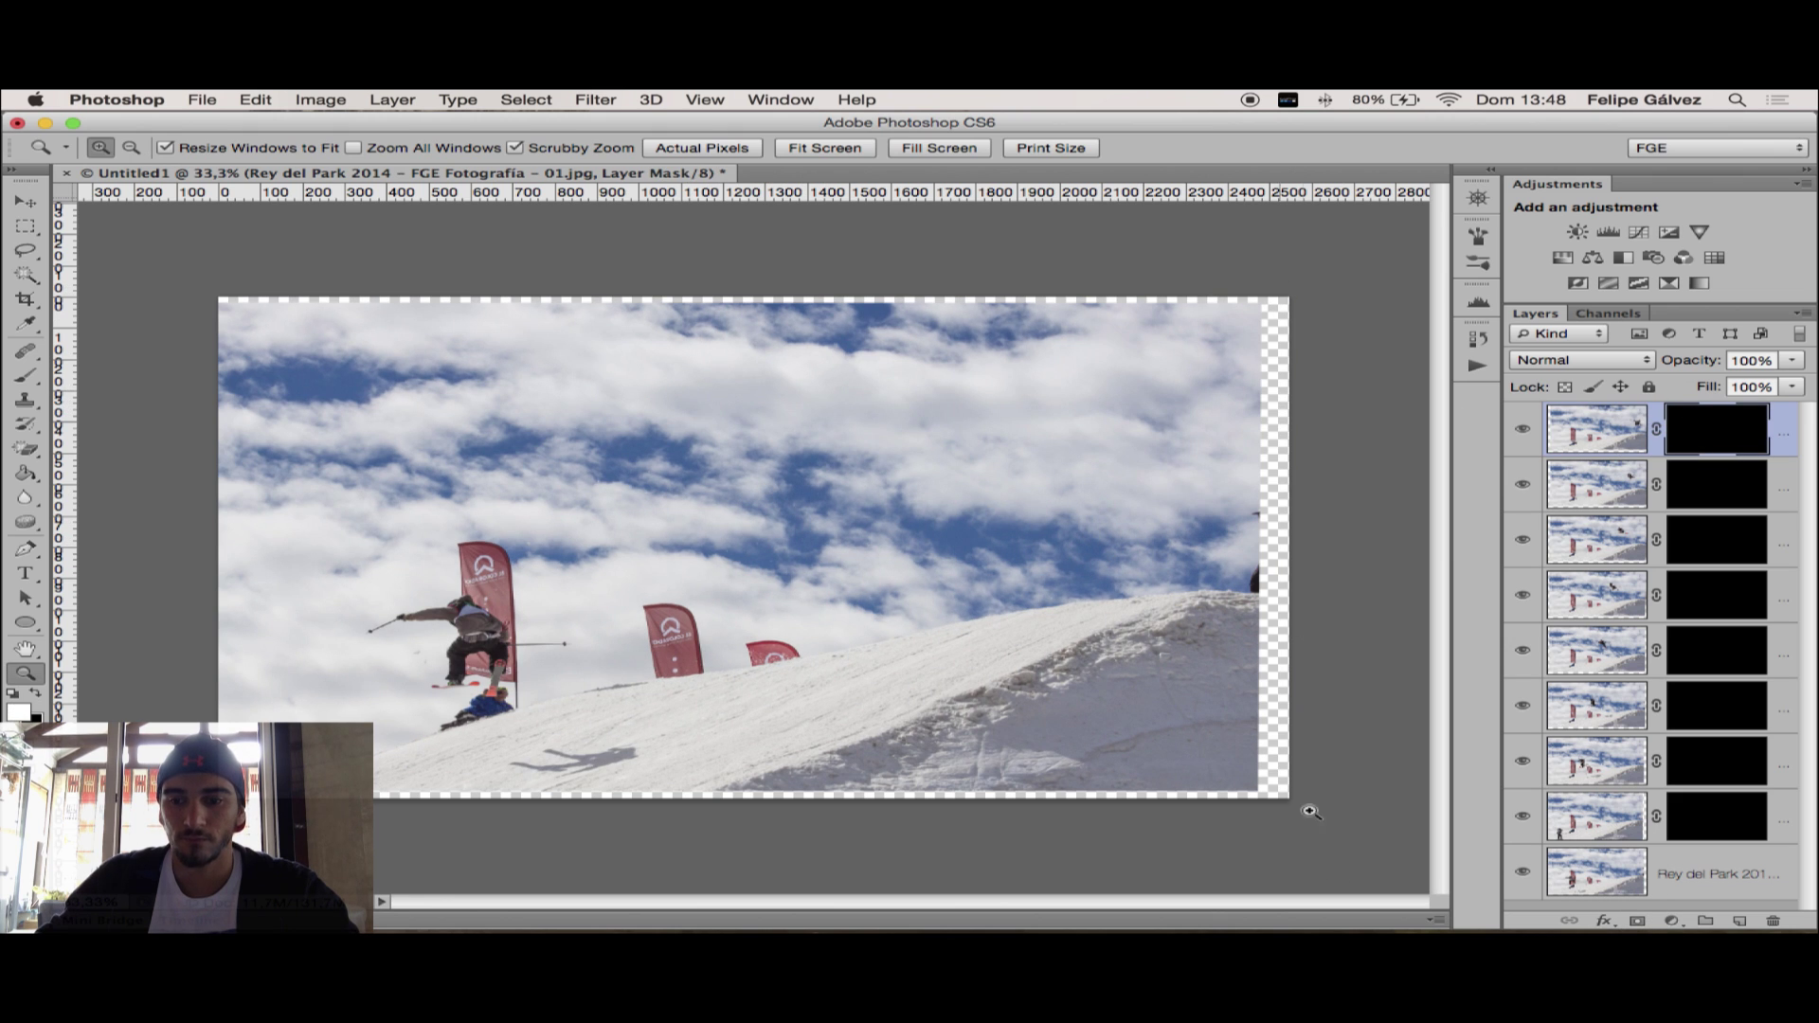
{"action": "left_click", "coordinate": [1705, 861]}
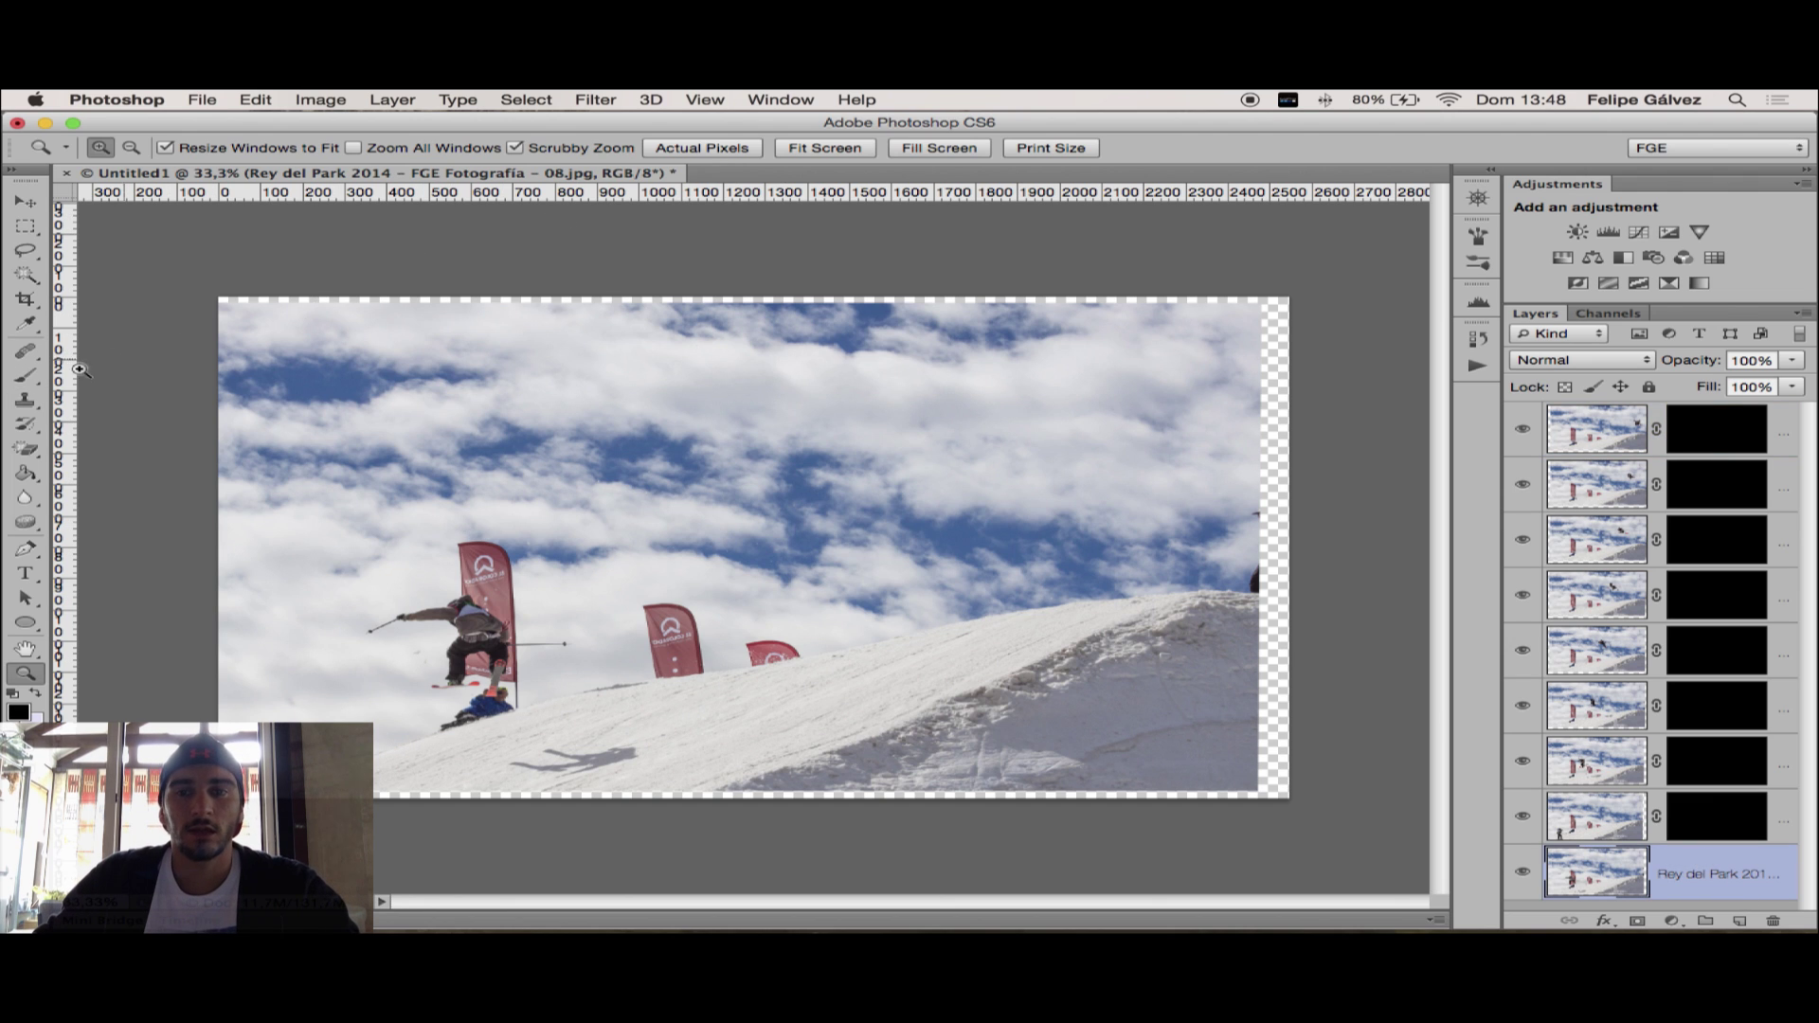
{"action": "left_click", "coordinate": [29, 378]}
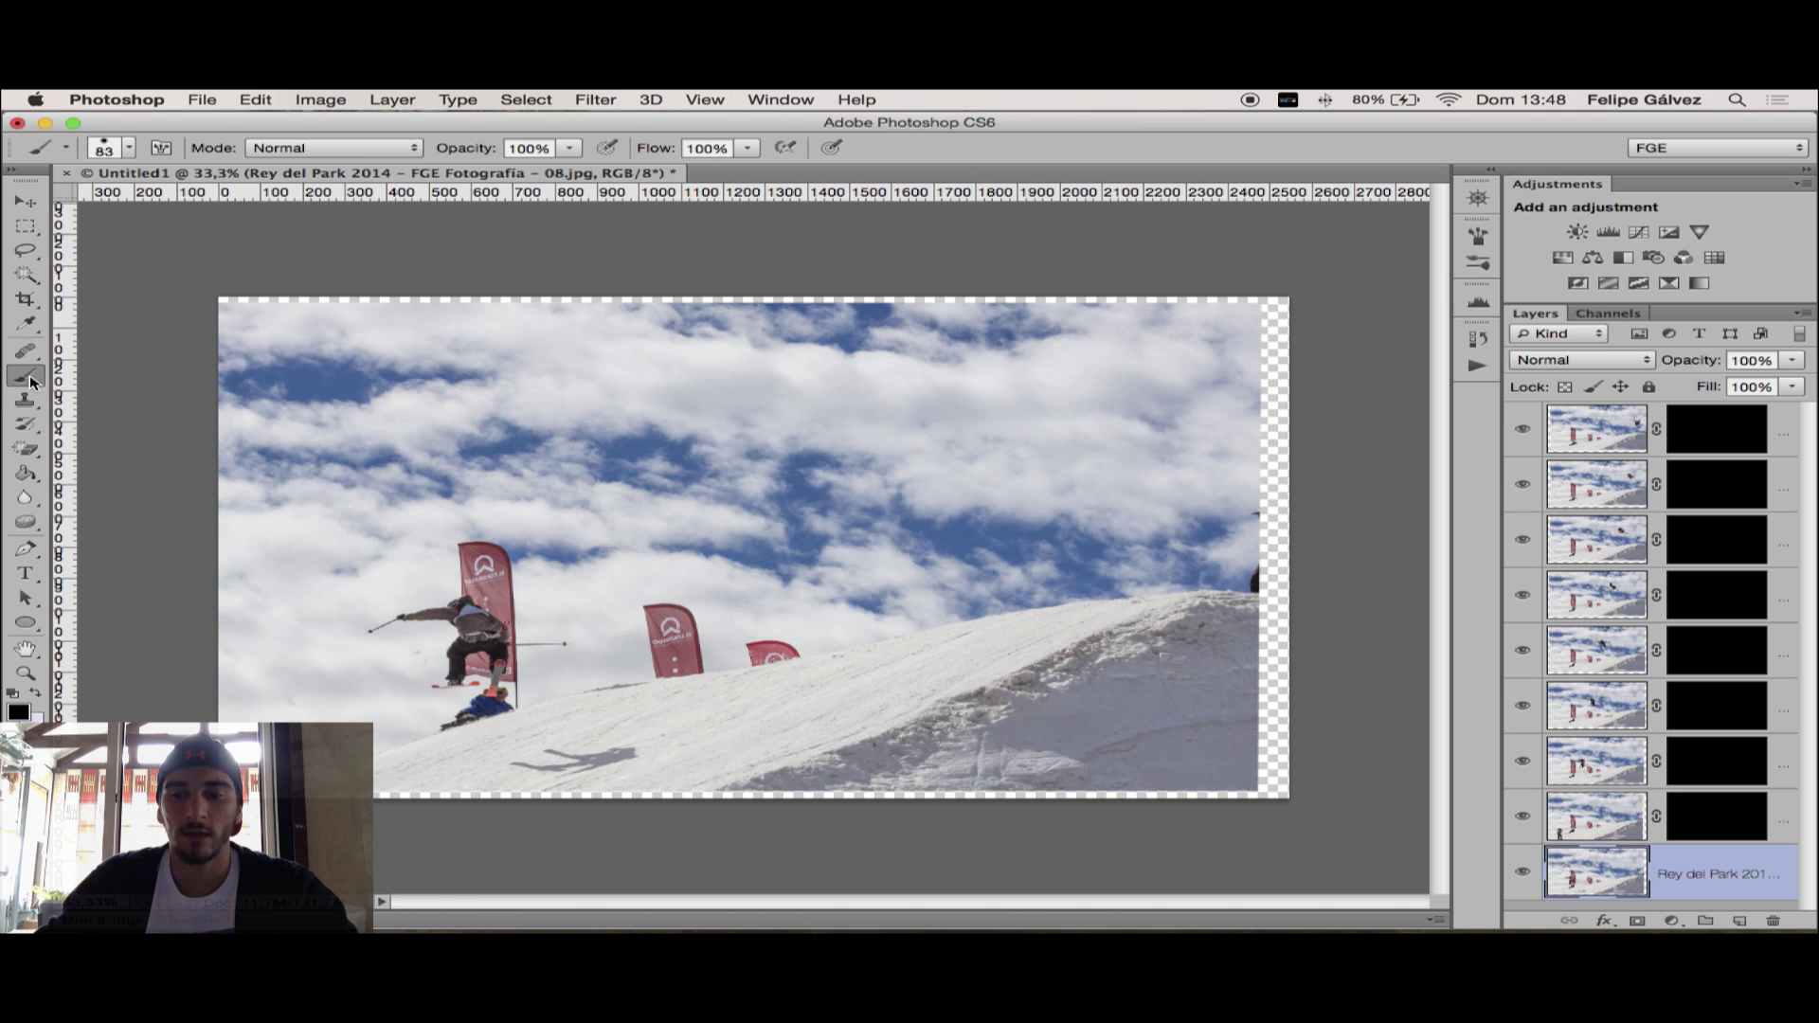
Target the top layer's mask and set the foreground colour to white
{"action": "left_click", "coordinate": [1717, 437]}
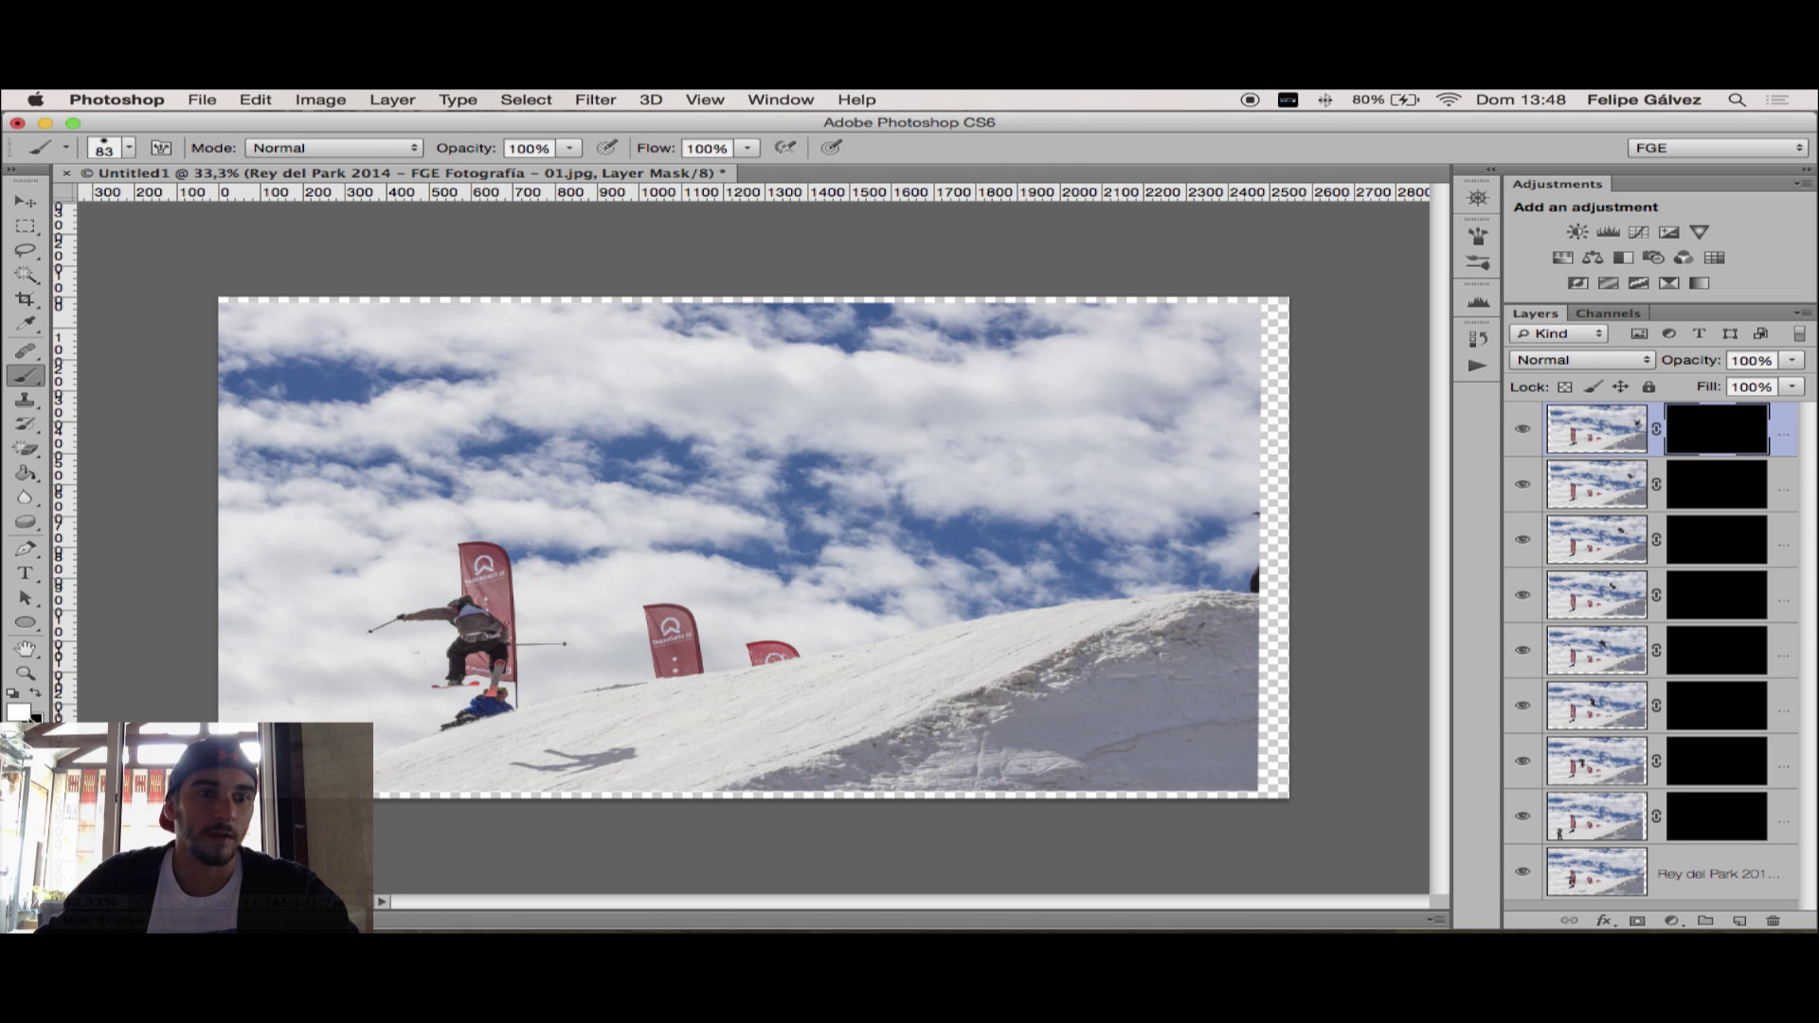
{"action": "left_click", "coordinate": [30, 717]}
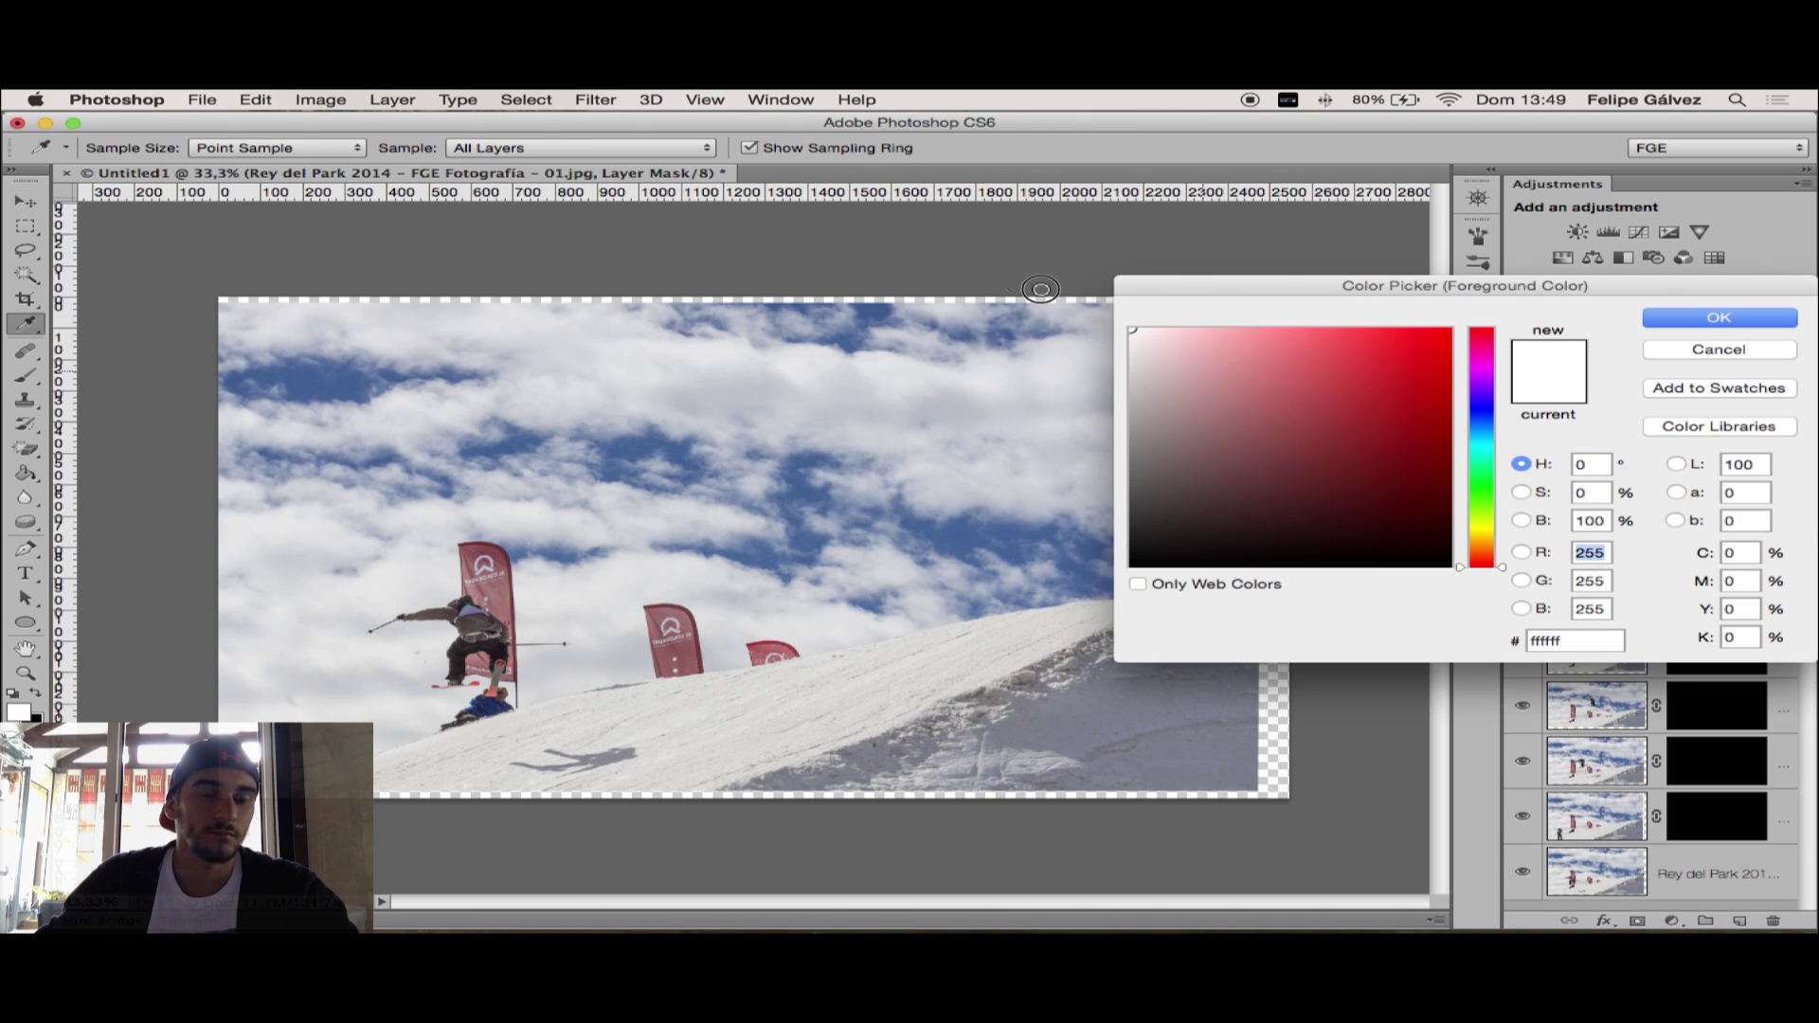
{"action": "left_click", "coordinate": [1694, 320]}
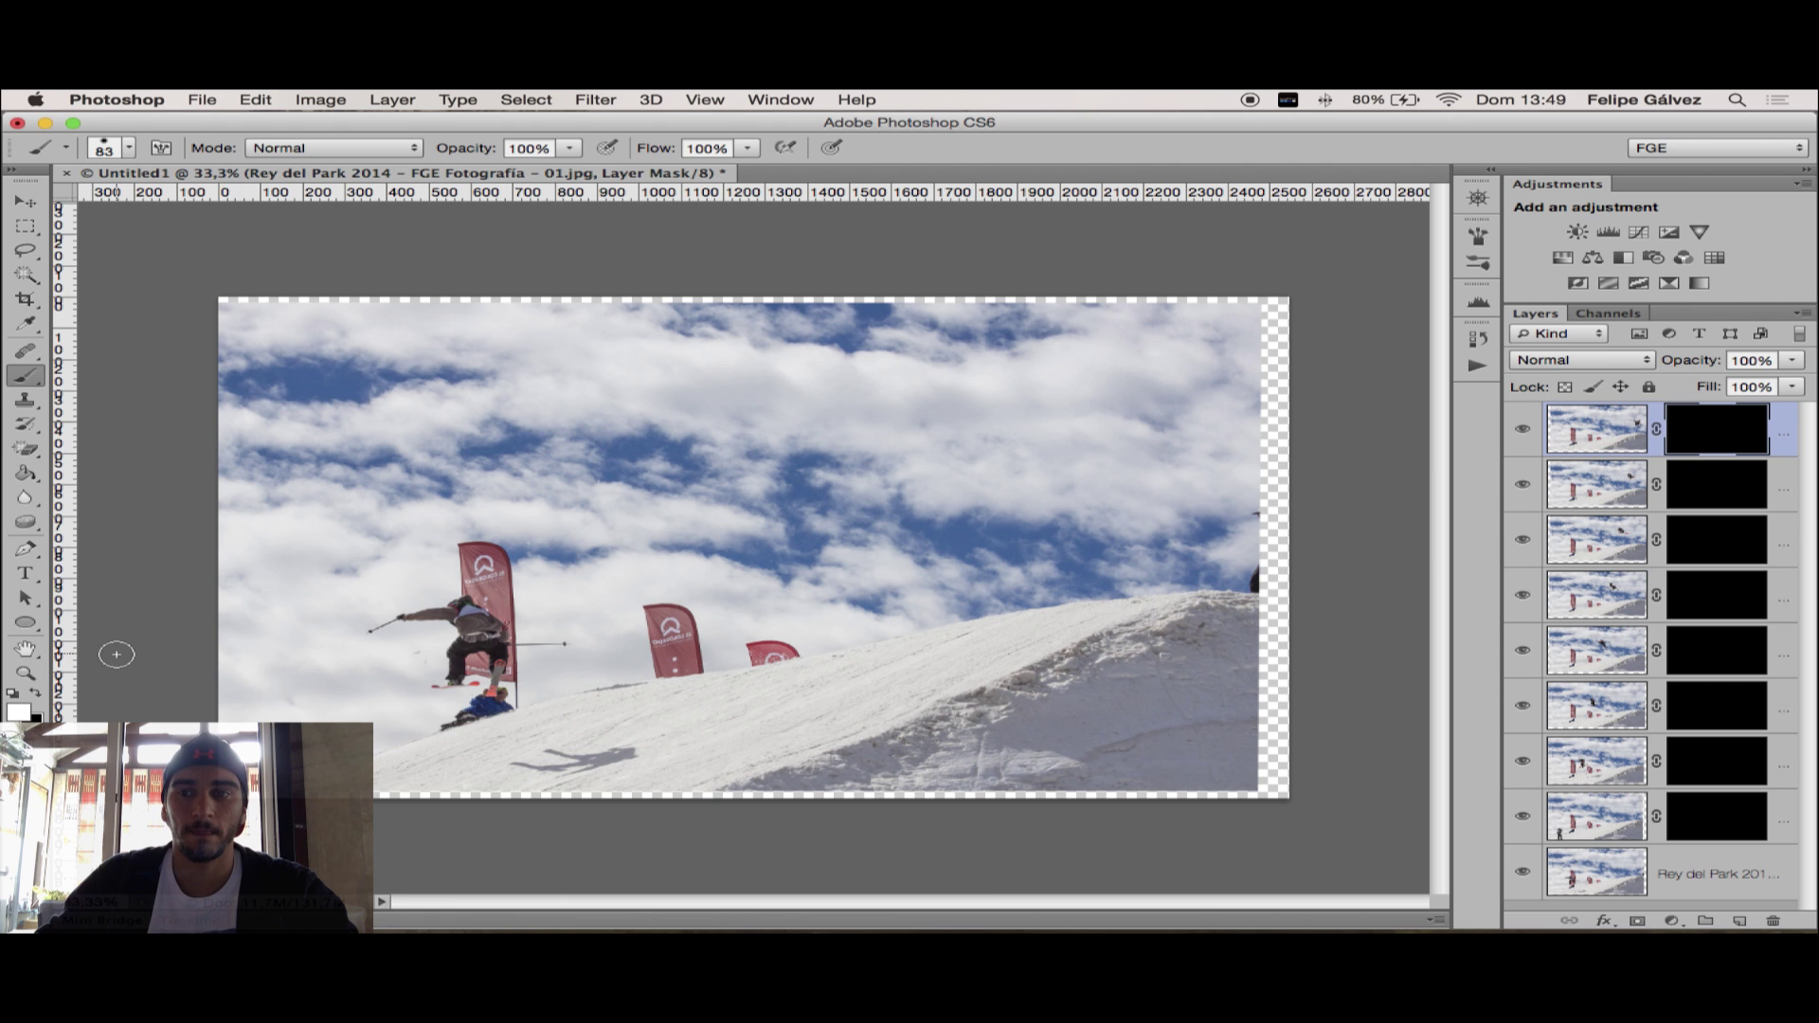
Zoom to 100% on the upper-right sky near the canvas edge with the Brush tool ready
{"action": "key", "text": "z"}
{"action": "left_click", "coordinate": [1246, 480]}
{"action": "left_click_drag", "start_coordinate": [1245, 481], "coordinate": [1272, 545]}
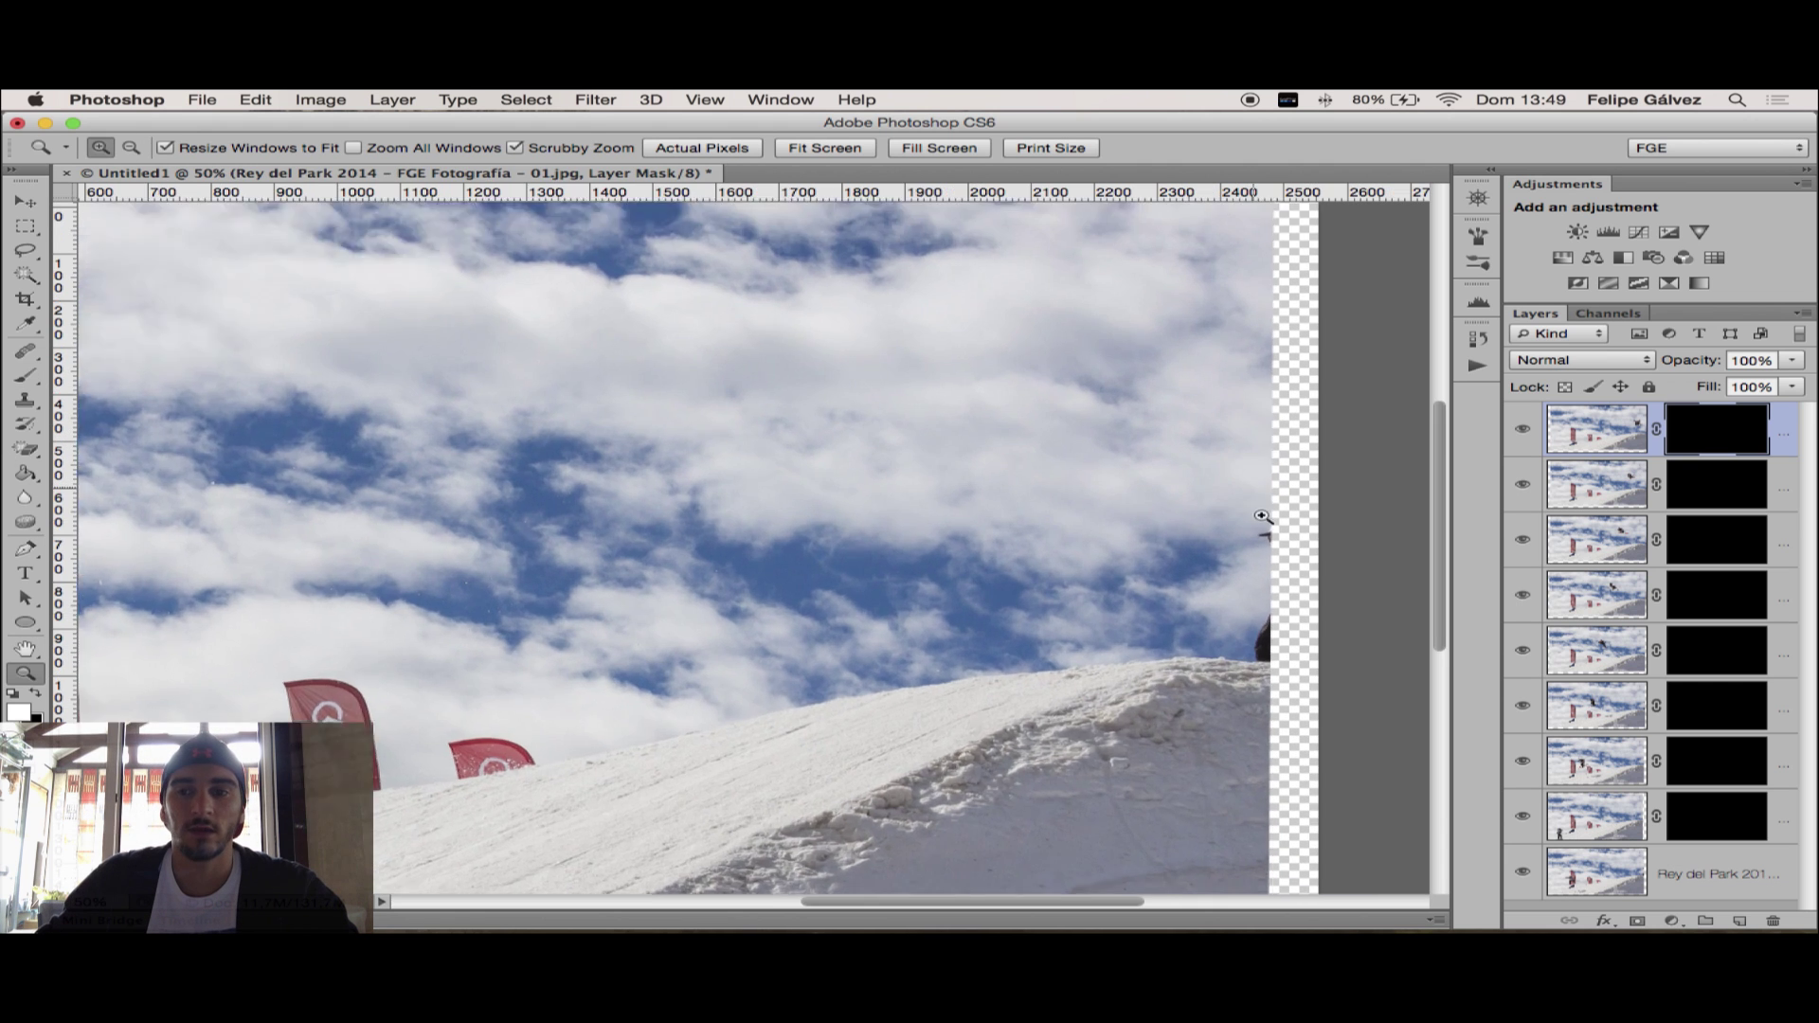
{"action": "left_click", "coordinate": [995, 531]}
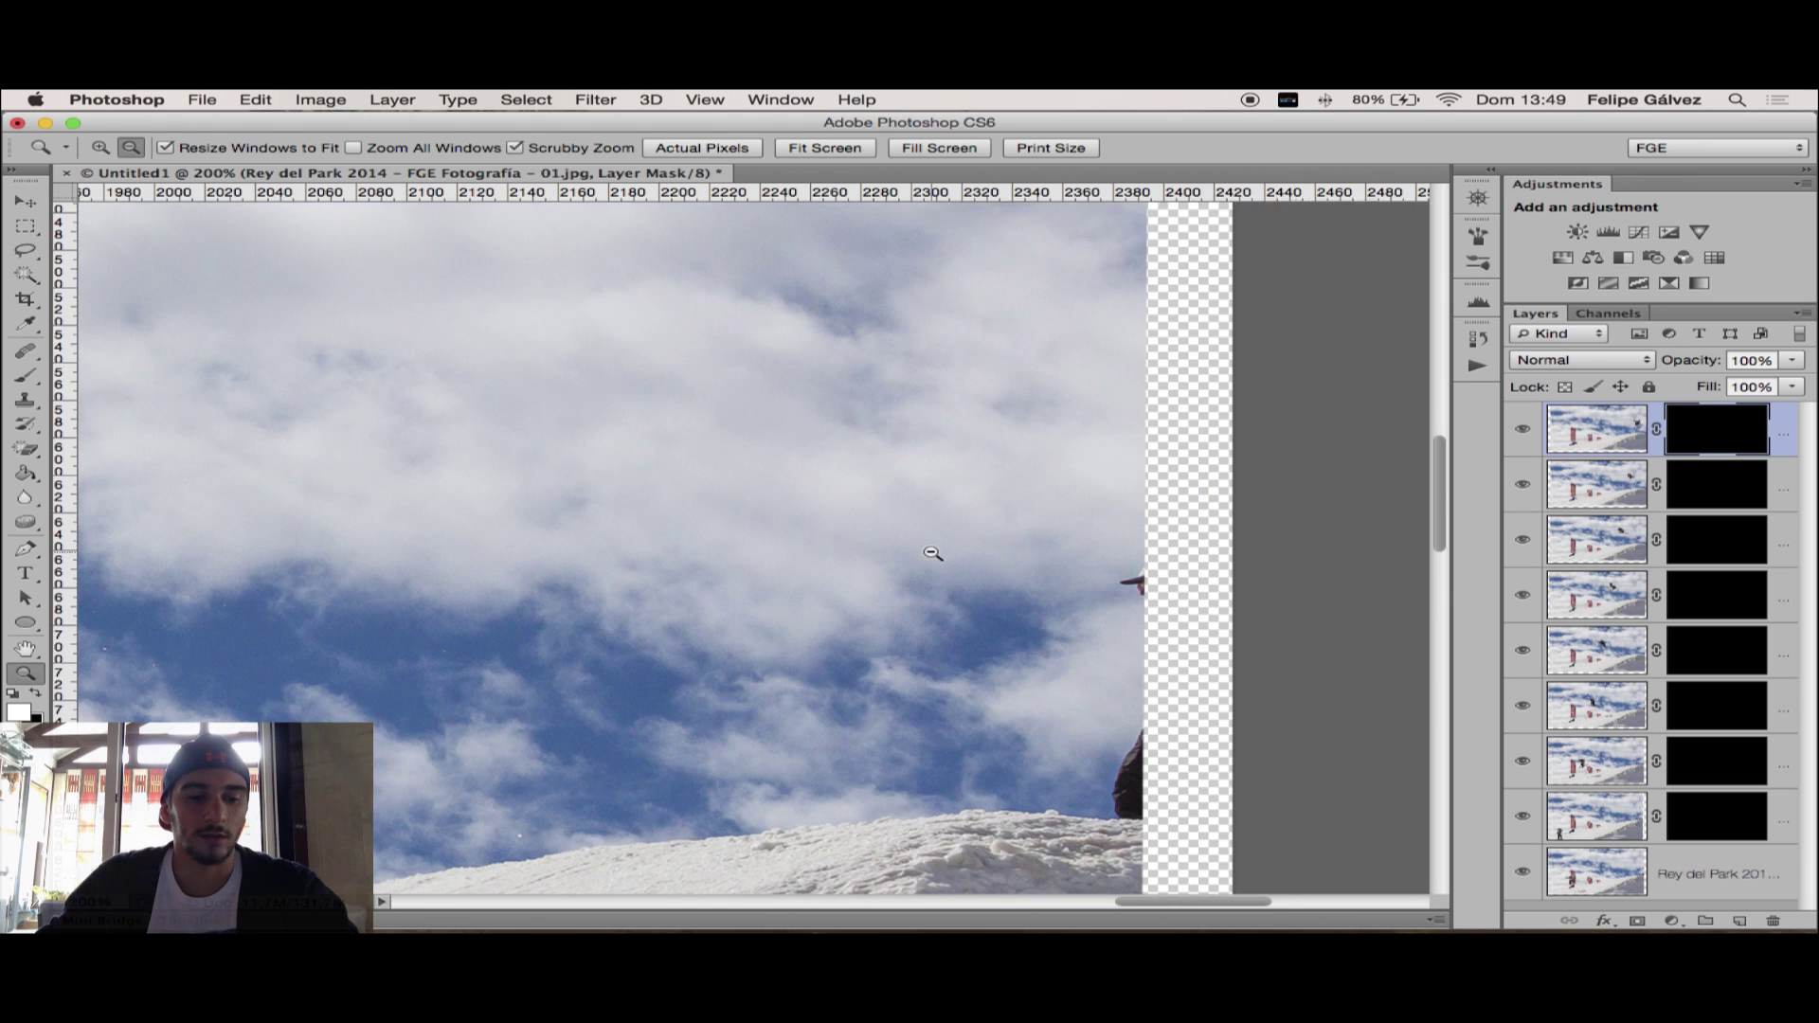
{"action": "left_click", "coordinate": [994, 532], "text": "alt"}
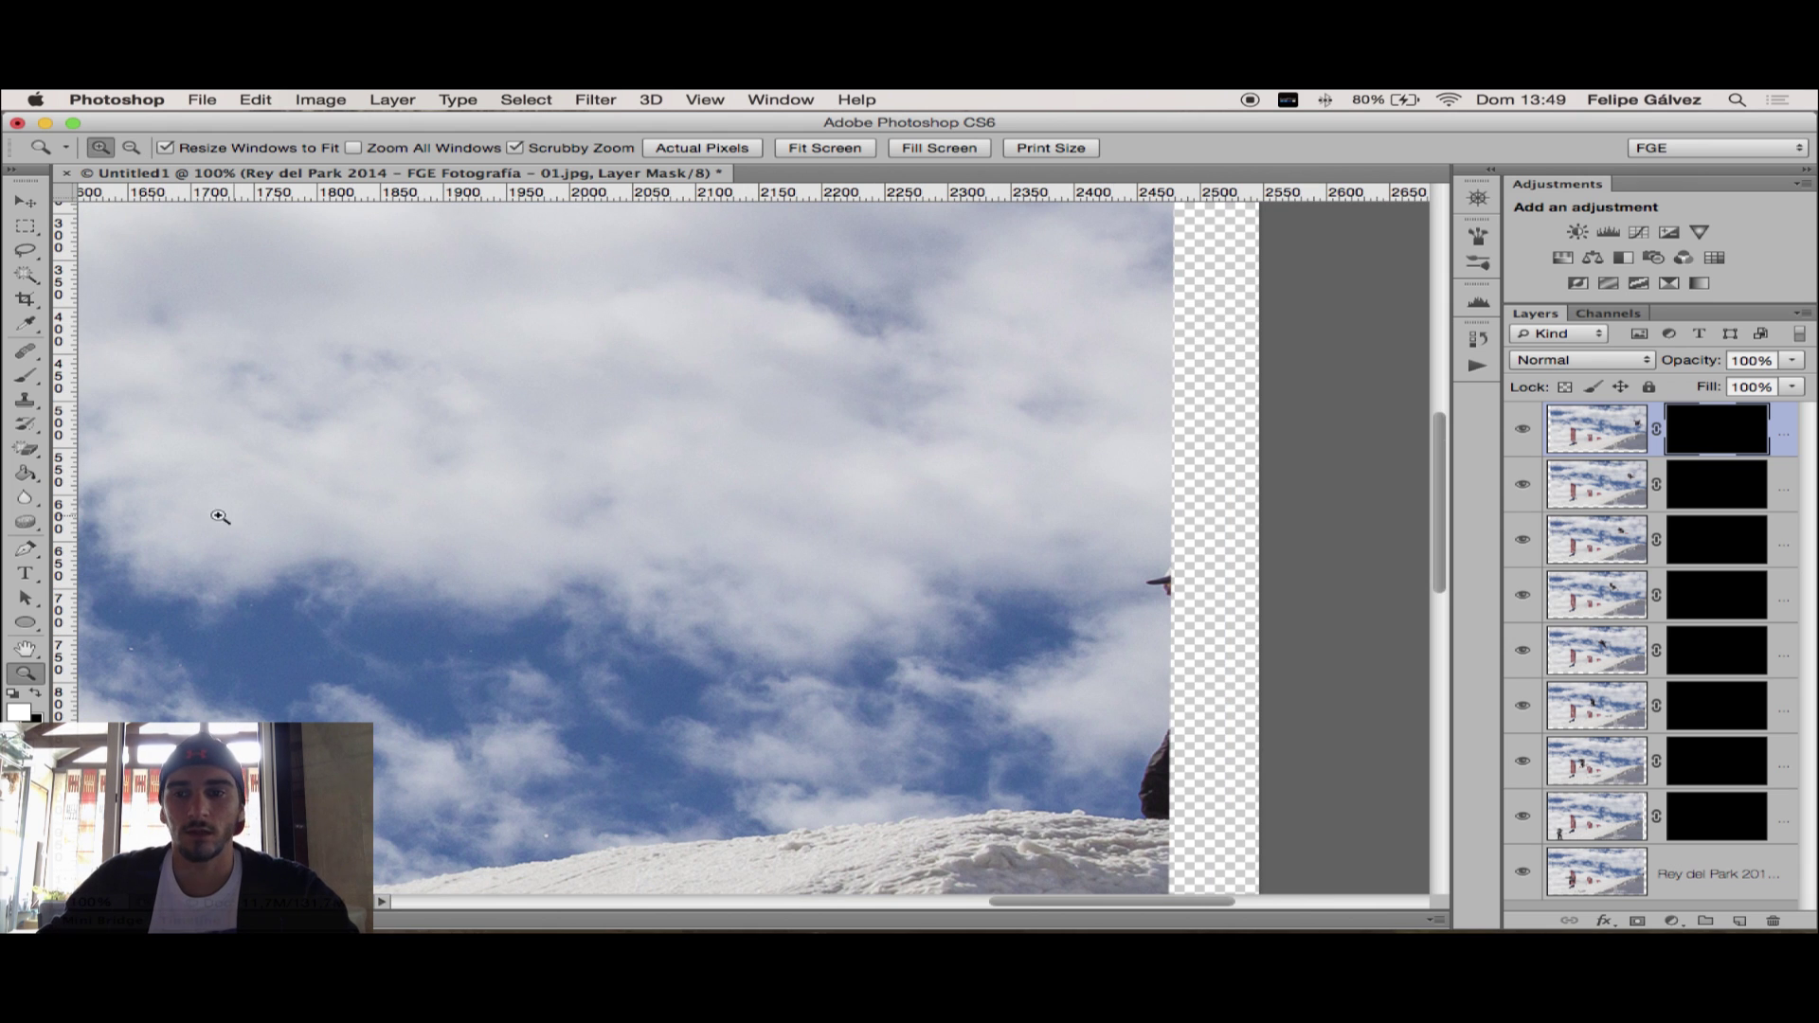
{"action": "left_click", "coordinate": [27, 376]}
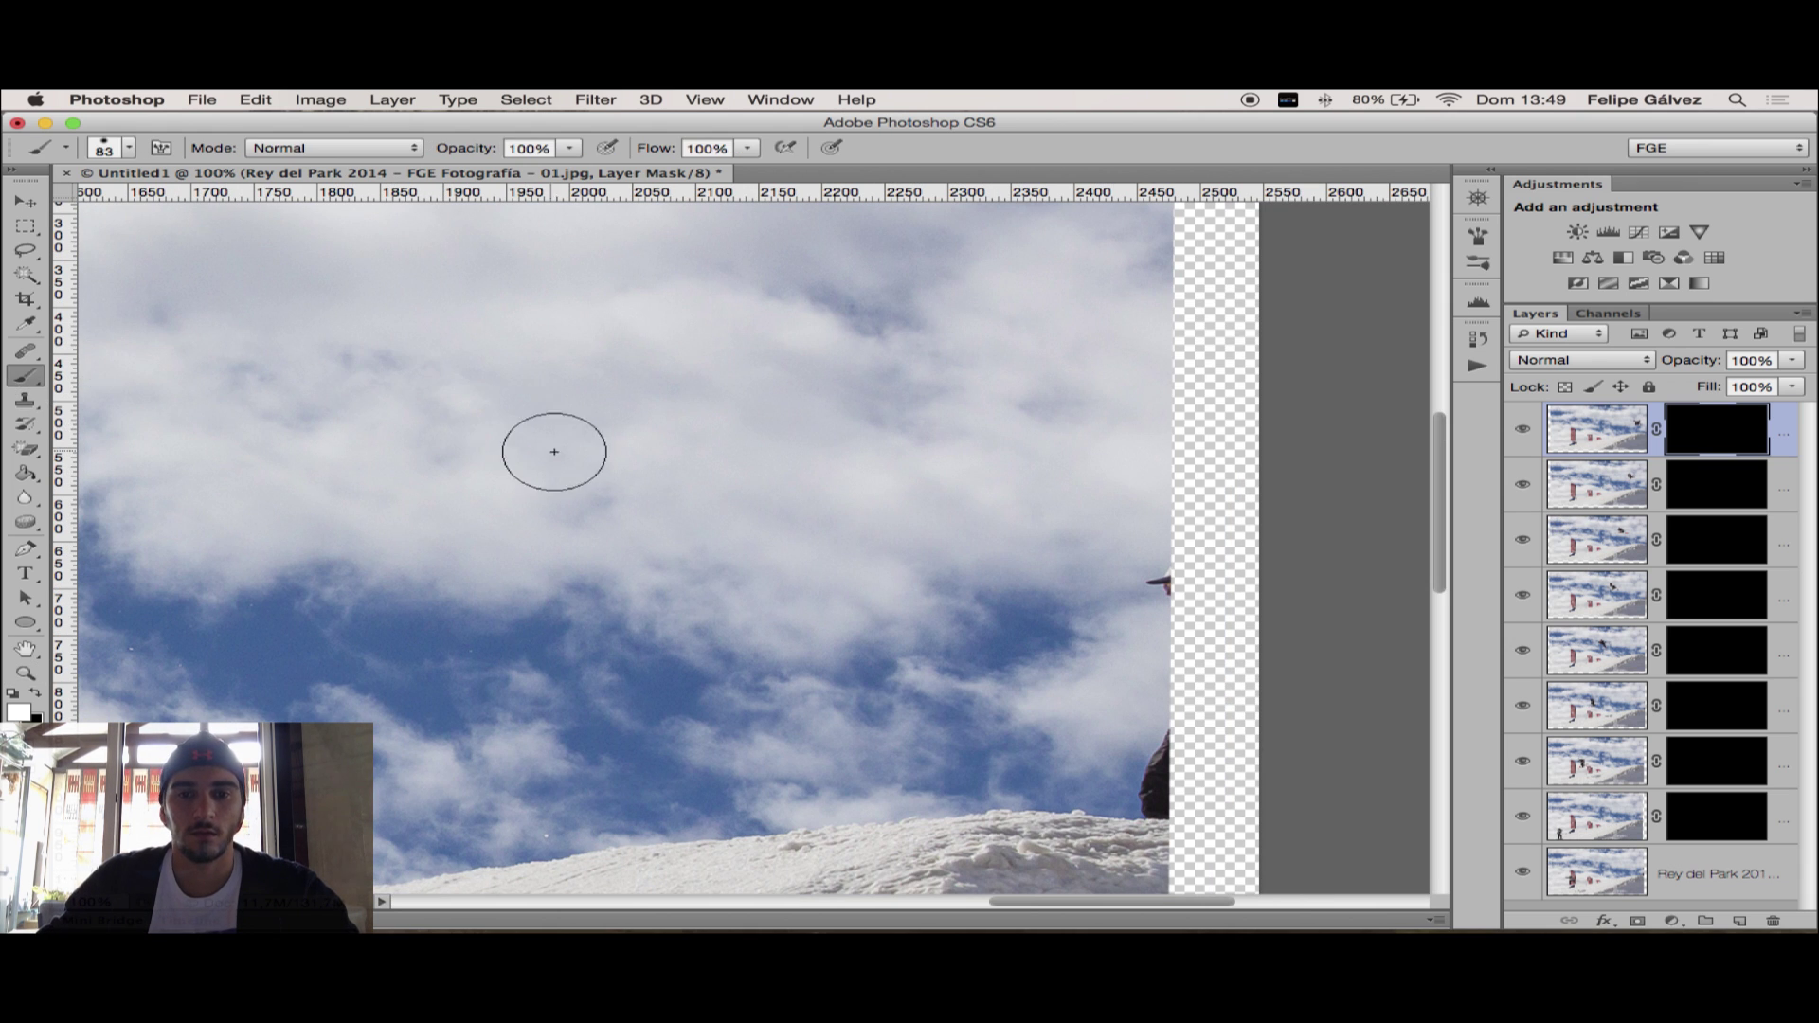
Enlarge the brush to 98 px and paint white on the 01.jpg mask to reveal the skier and fill the right and top sky strips
{"action": "left_click", "coordinate": [570, 148]}
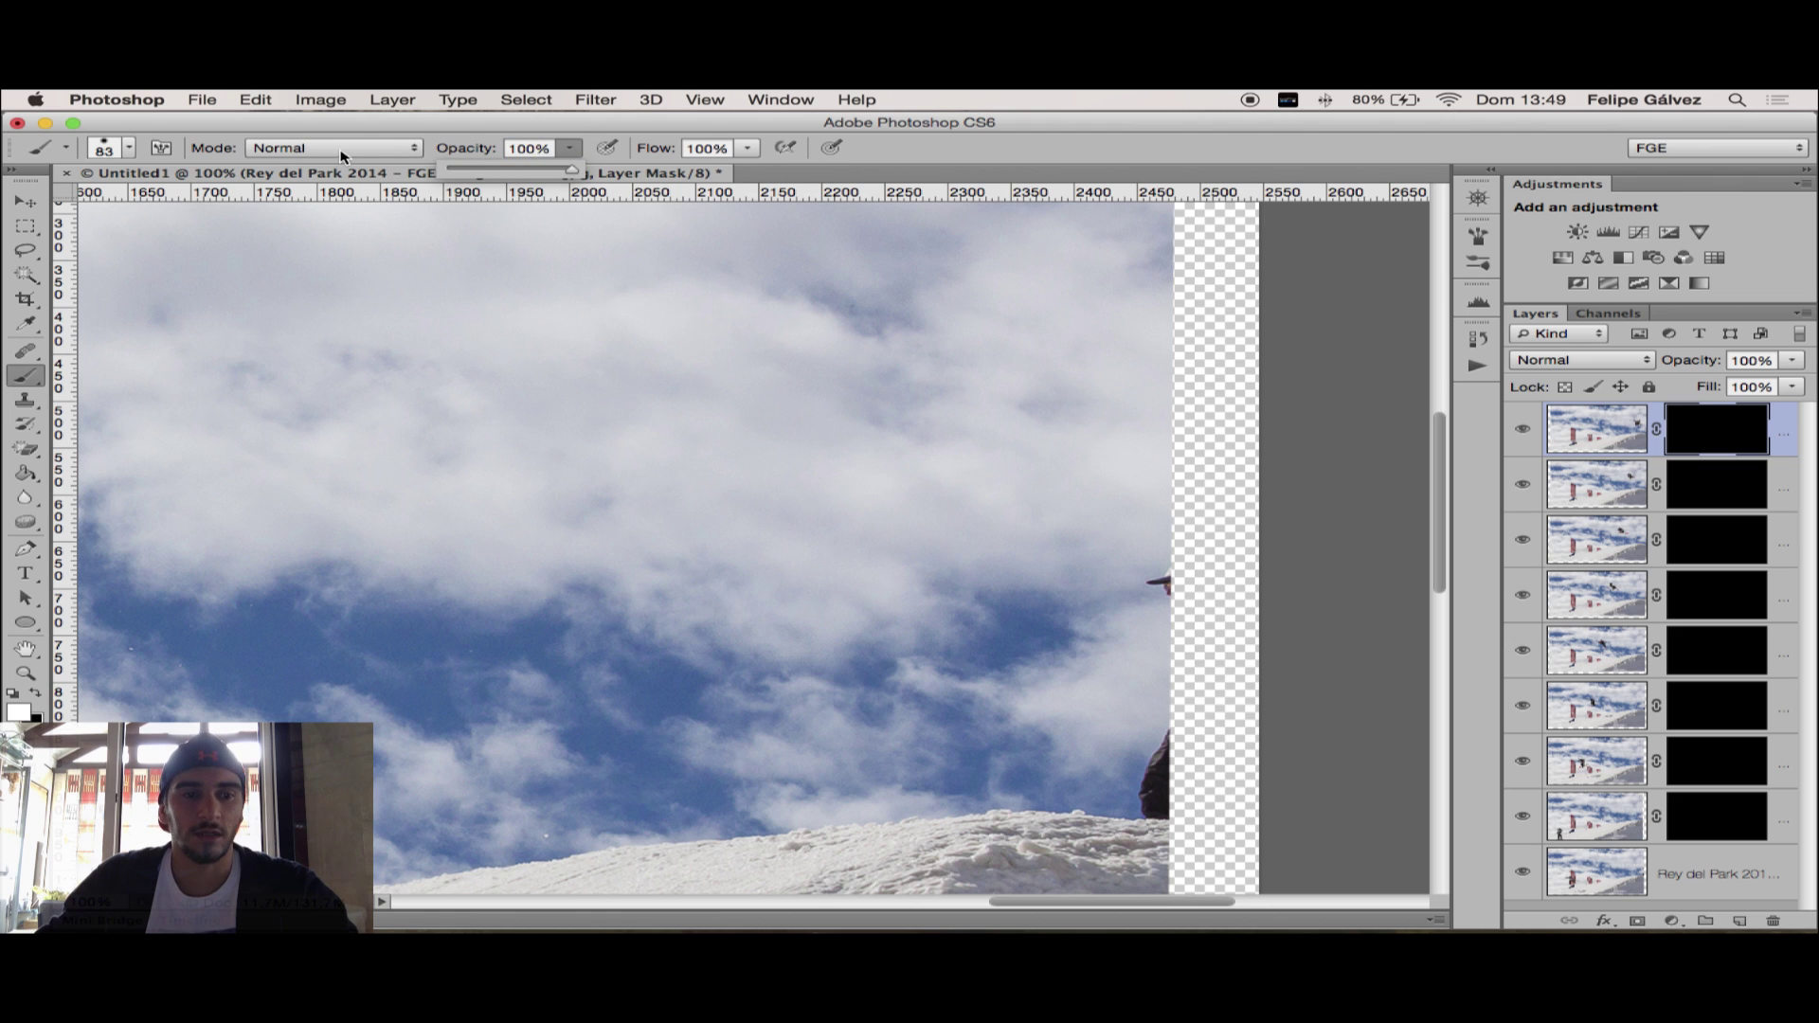
{"action": "left_click", "coordinate": [128, 148]}
{"action": "left_click_drag", "start_coordinate": [142, 203], "coordinate": [158, 203]}
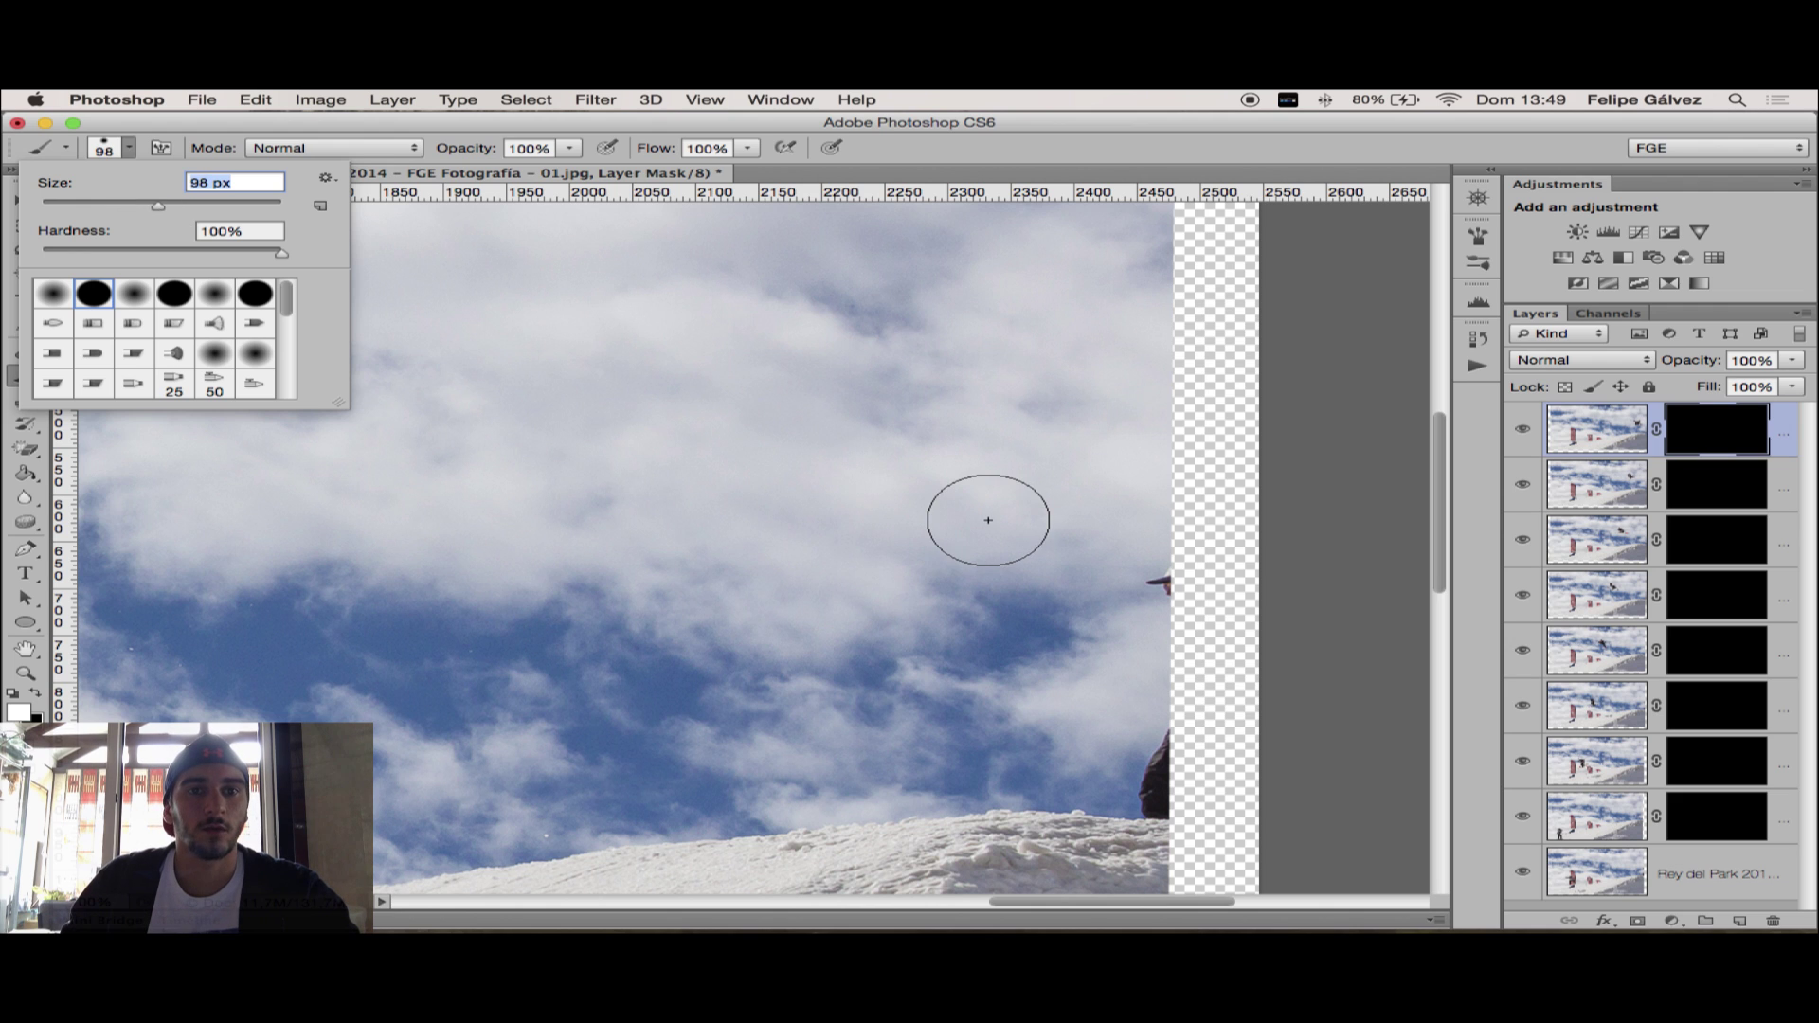
{"action": "mouse_move", "coordinate": [989, 520]}
{"action": "left_mouse_down"}
{"action": "mouse_move", "coordinate": [1036, 405]}
{"action": "mouse_move", "coordinate": [1115, 520]}
{"action": "mouse_move", "coordinate": [1077, 549]}
{"action": "mouse_move", "coordinate": [1137, 536]}
{"action": "mouse_move", "coordinate": [1015, 568]}
{"action": "mouse_move", "coordinate": [755, 407]}
{"action": "mouse_move", "coordinate": [771, 418]}
{"action": "left_mouse_up"}
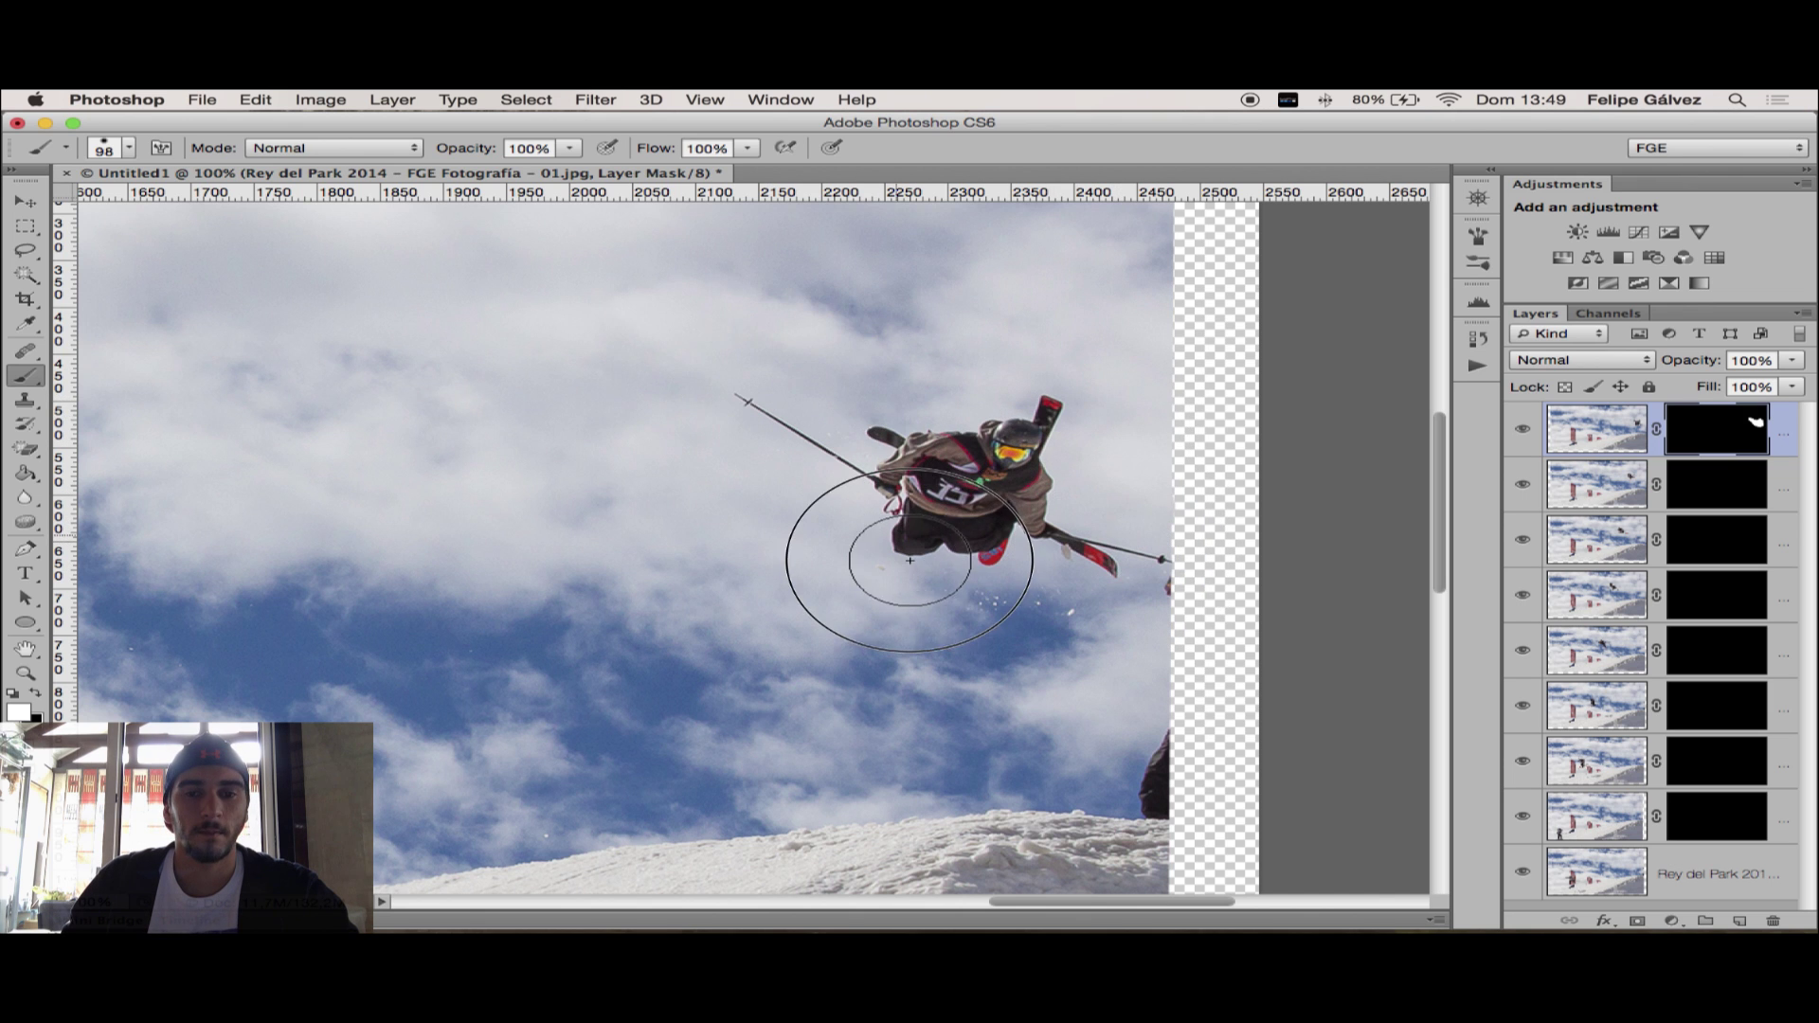
{"action": "mouse_move", "coordinate": [1182, 627]}
{"action": "left_mouse_down"}
{"action": "mouse_move", "coordinate": [1118, 815]}
{"action": "mouse_move", "coordinate": [1169, 459]}
{"action": "mouse_move", "coordinate": [1263, 701]}
{"action": "mouse_move", "coordinate": [1196, 379]}
{"action": "left_mouse_up"}
{"action": "scroll", "coordinate": [1218, 385], "scroll_direction": "up", "scroll_amount": 5}
{"action": "mouse_move", "coordinate": [1192, 309]}
{"action": "left_mouse_down"}
{"action": "mouse_move", "coordinate": [1047, 317]}
{"action": "mouse_move", "coordinate": [968, 389]}
{"action": "left_mouse_up"}
On the top layer's mask, paint white below the skier to reveal the flying snow spray
{"action": "scroll", "coordinate": [631, 351], "scroll_direction": "left", "scroll_amount": 5}
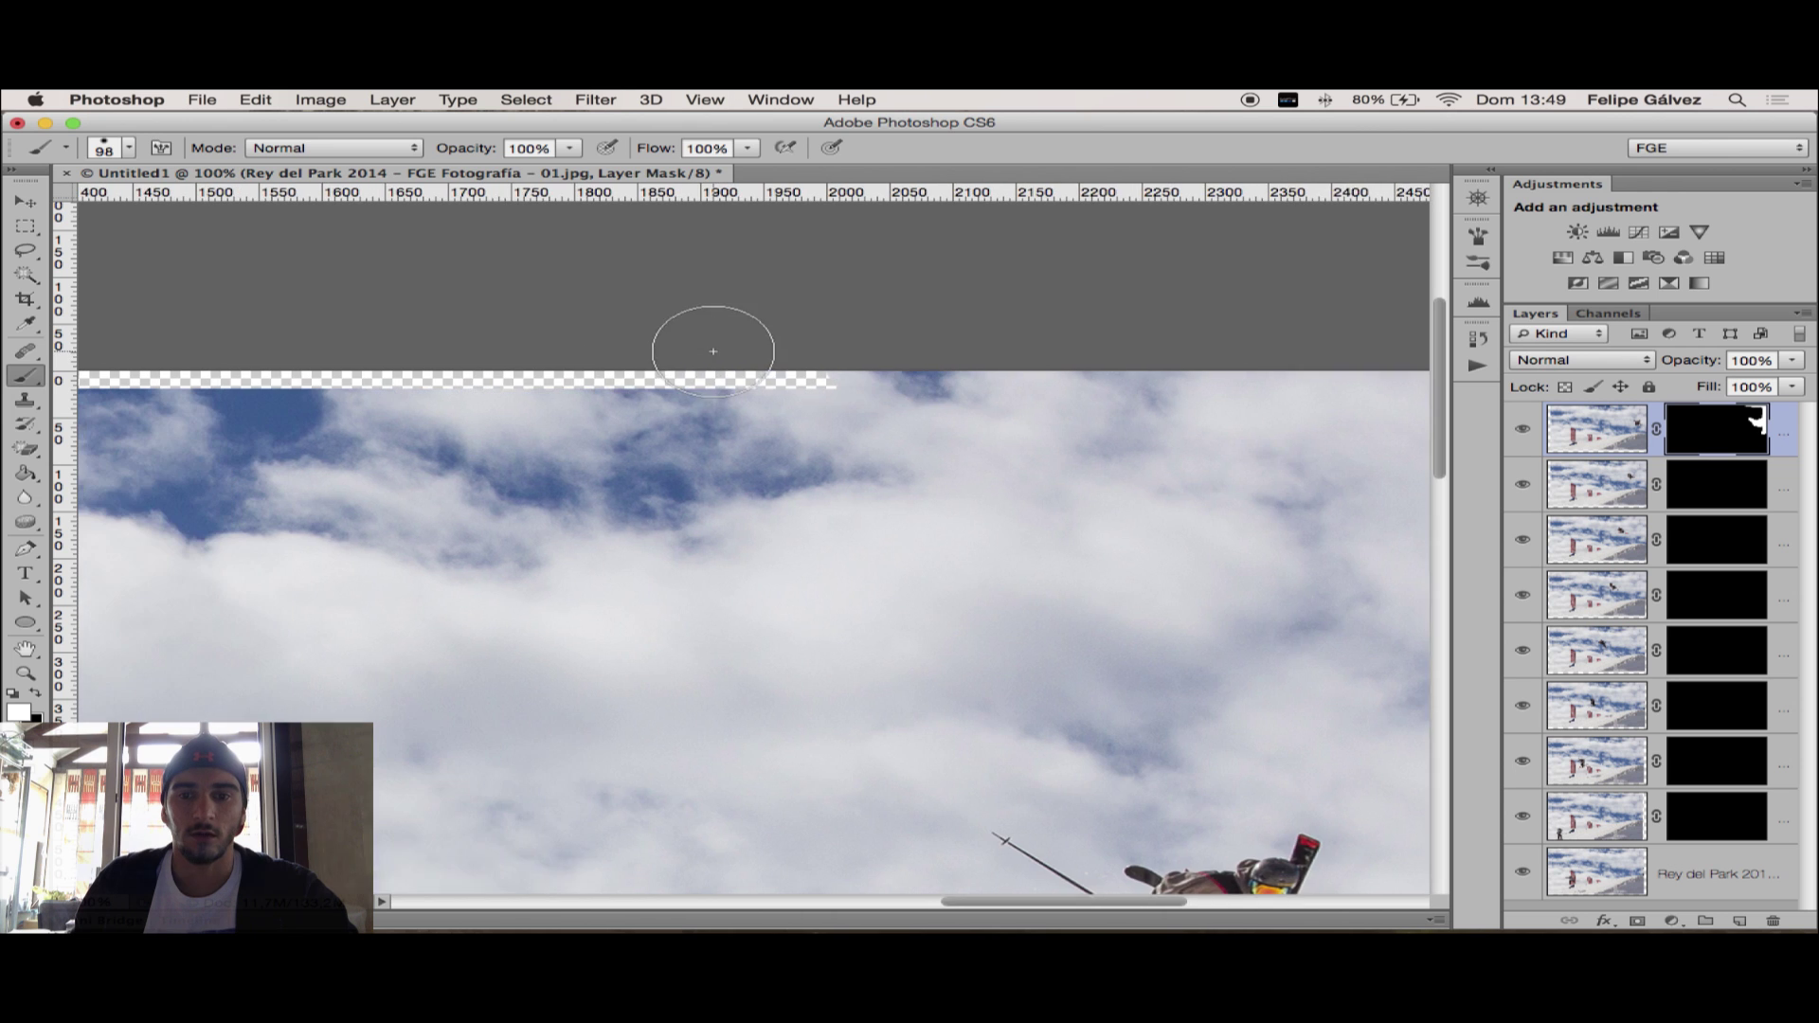
{"action": "scroll", "coordinate": [710, 348], "scroll_direction": "left", "scroll_amount": 5}
{"action": "scroll", "coordinate": [671, 386], "scroll_direction": "left", "scroll_amount": 3}
{"action": "scroll", "coordinate": [284, 375], "scroll_direction": "left", "scroll_amount": 10}
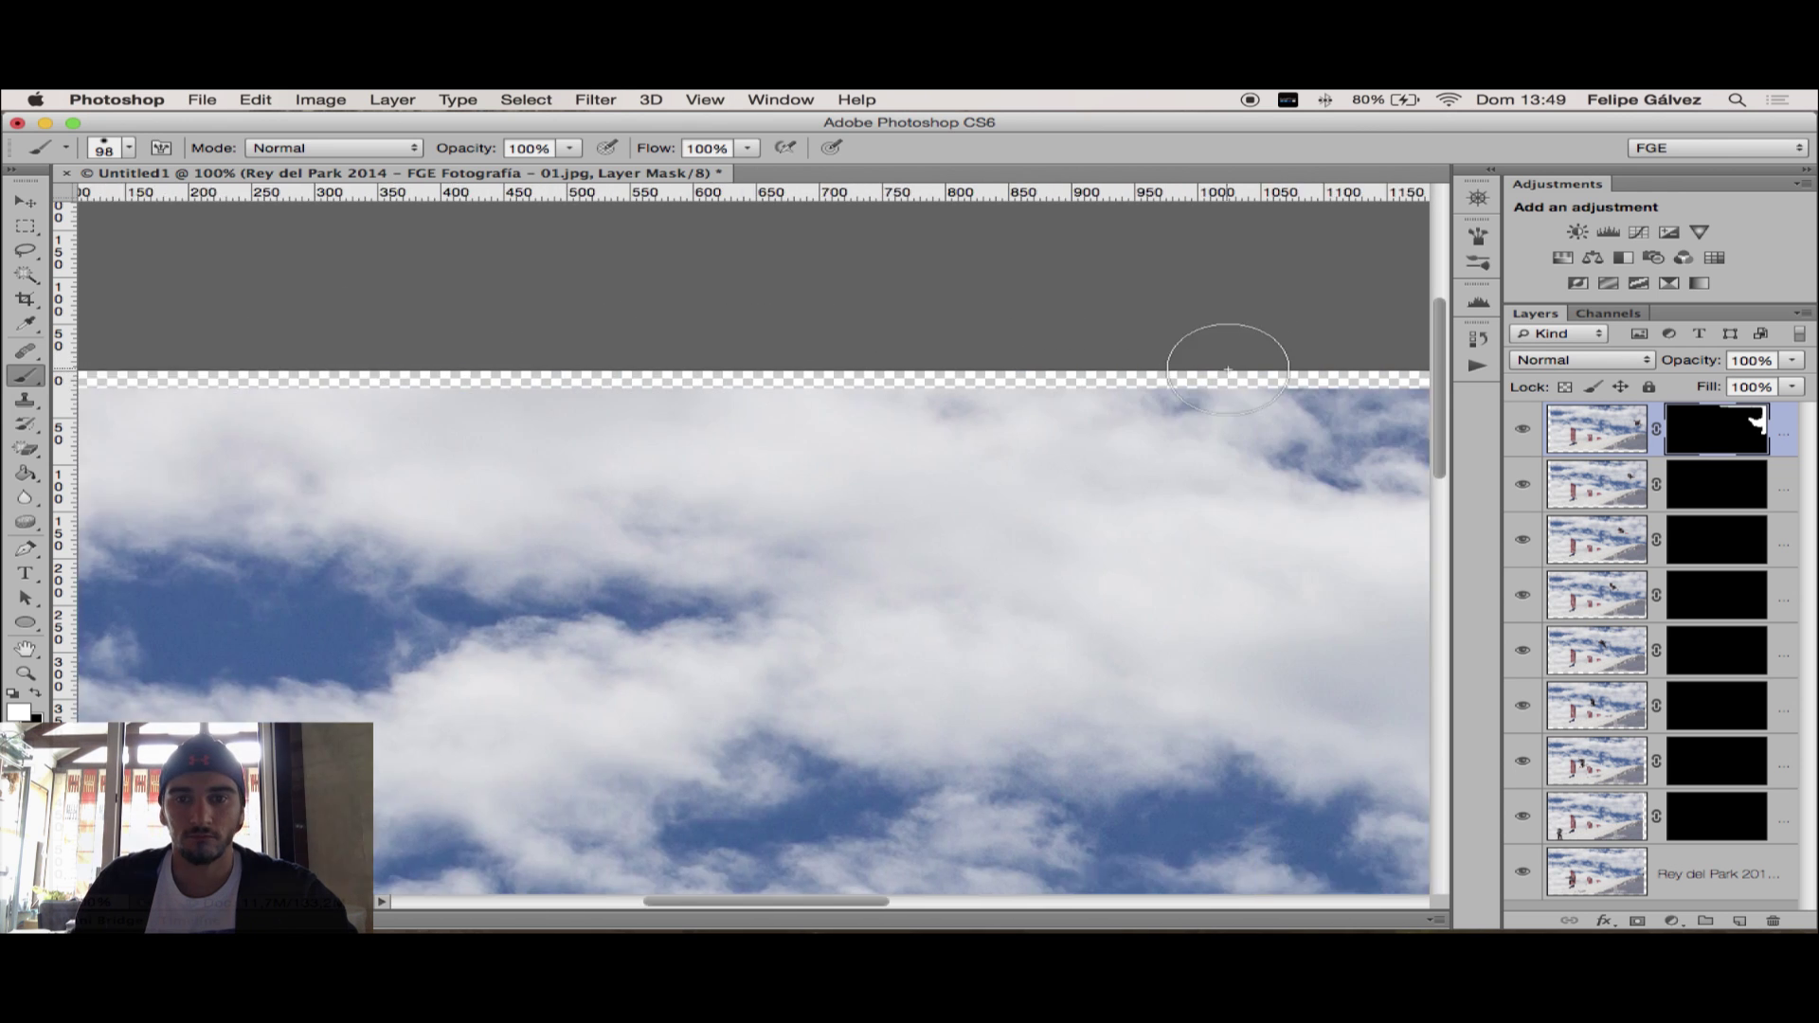
{"action": "scroll", "coordinate": [1230, 357], "scroll_direction": "left", "scroll_amount": 10}
{"action": "key", "text": "alt+bracketright"}
{"action": "key", "text": "alt+bracketright"}
{"action": "key", "text": "alt+bracketright"}
{"action": "scroll", "coordinate": [1312, 759], "scroll_direction": "right", "scroll_amount": 15}
{"action": "scroll", "coordinate": [878, 760], "scroll_direction": "down", "scroll_amount": 10}
{"action": "scroll", "coordinate": [878, 759], "scroll_direction": "down", "scroll_amount": 3}
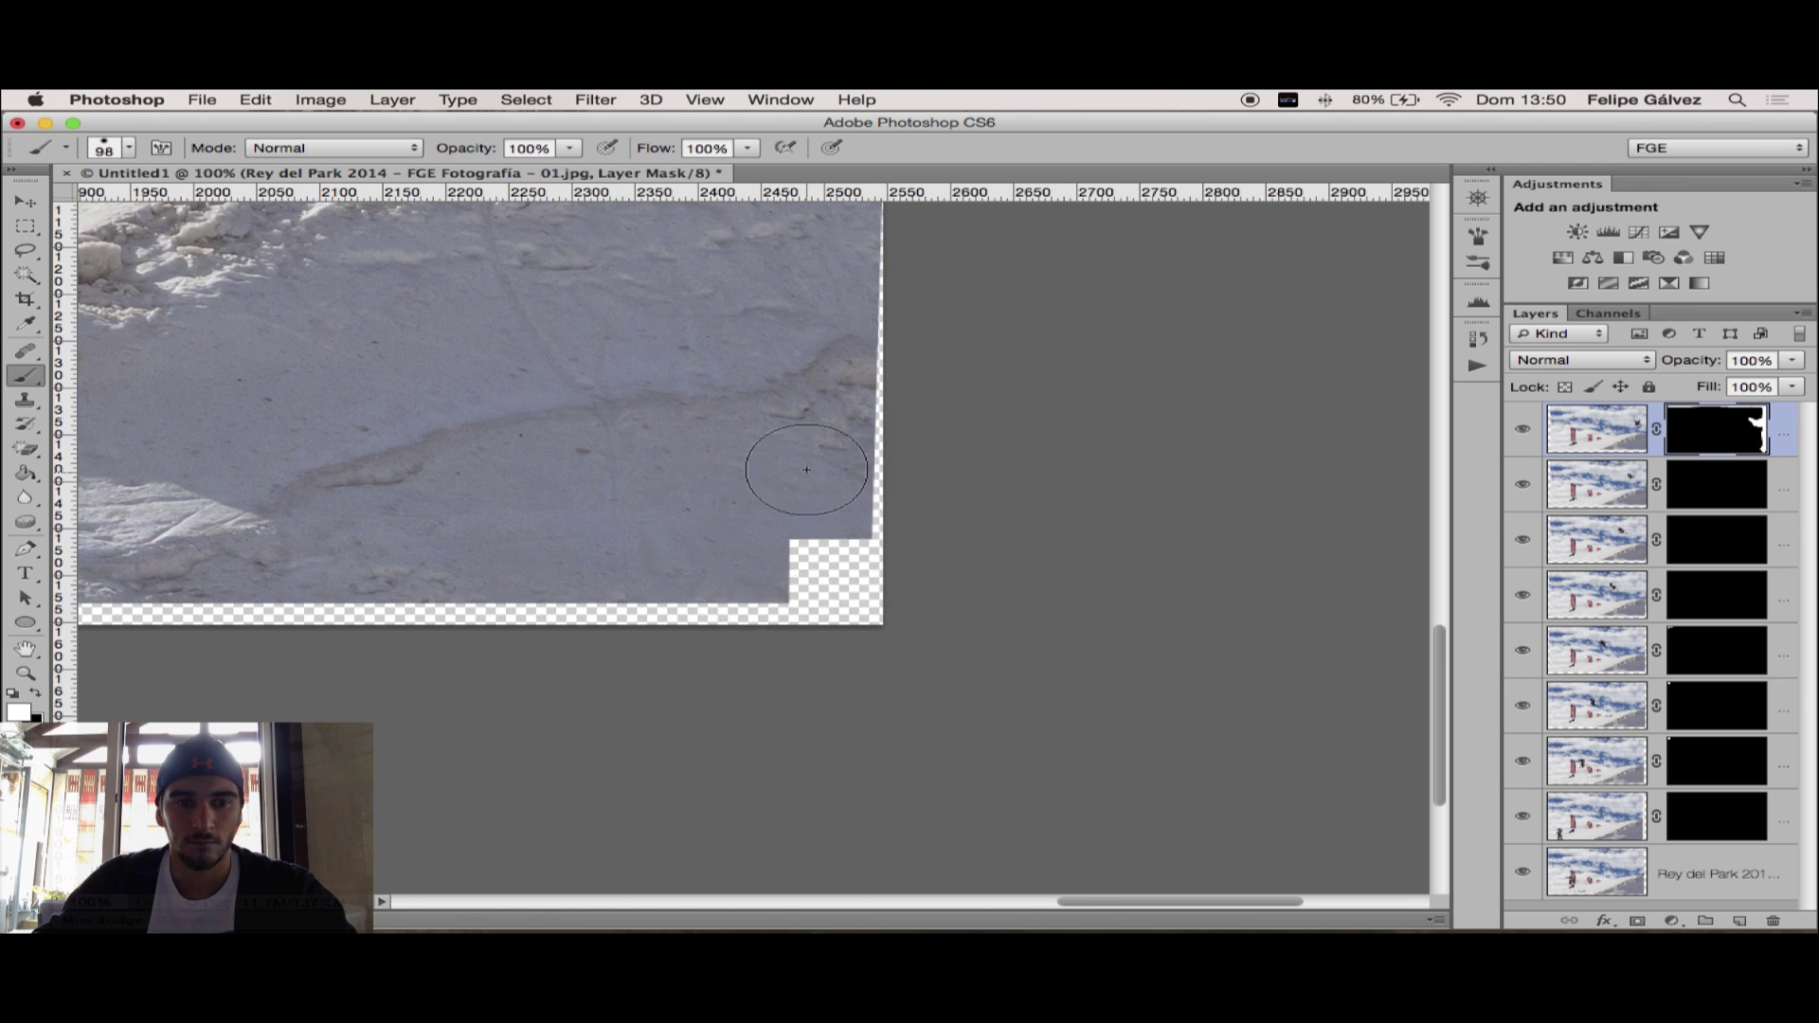
{"action": "scroll", "coordinate": [804, 459], "scroll_direction": "up", "scroll_amount": 10}
{"action": "scroll", "coordinate": [853, 569], "scroll_direction": "left", "scroll_amount": 5}
{"action": "left_click_drag", "start_coordinate": [893, 661], "coordinate": [1032, 667]}
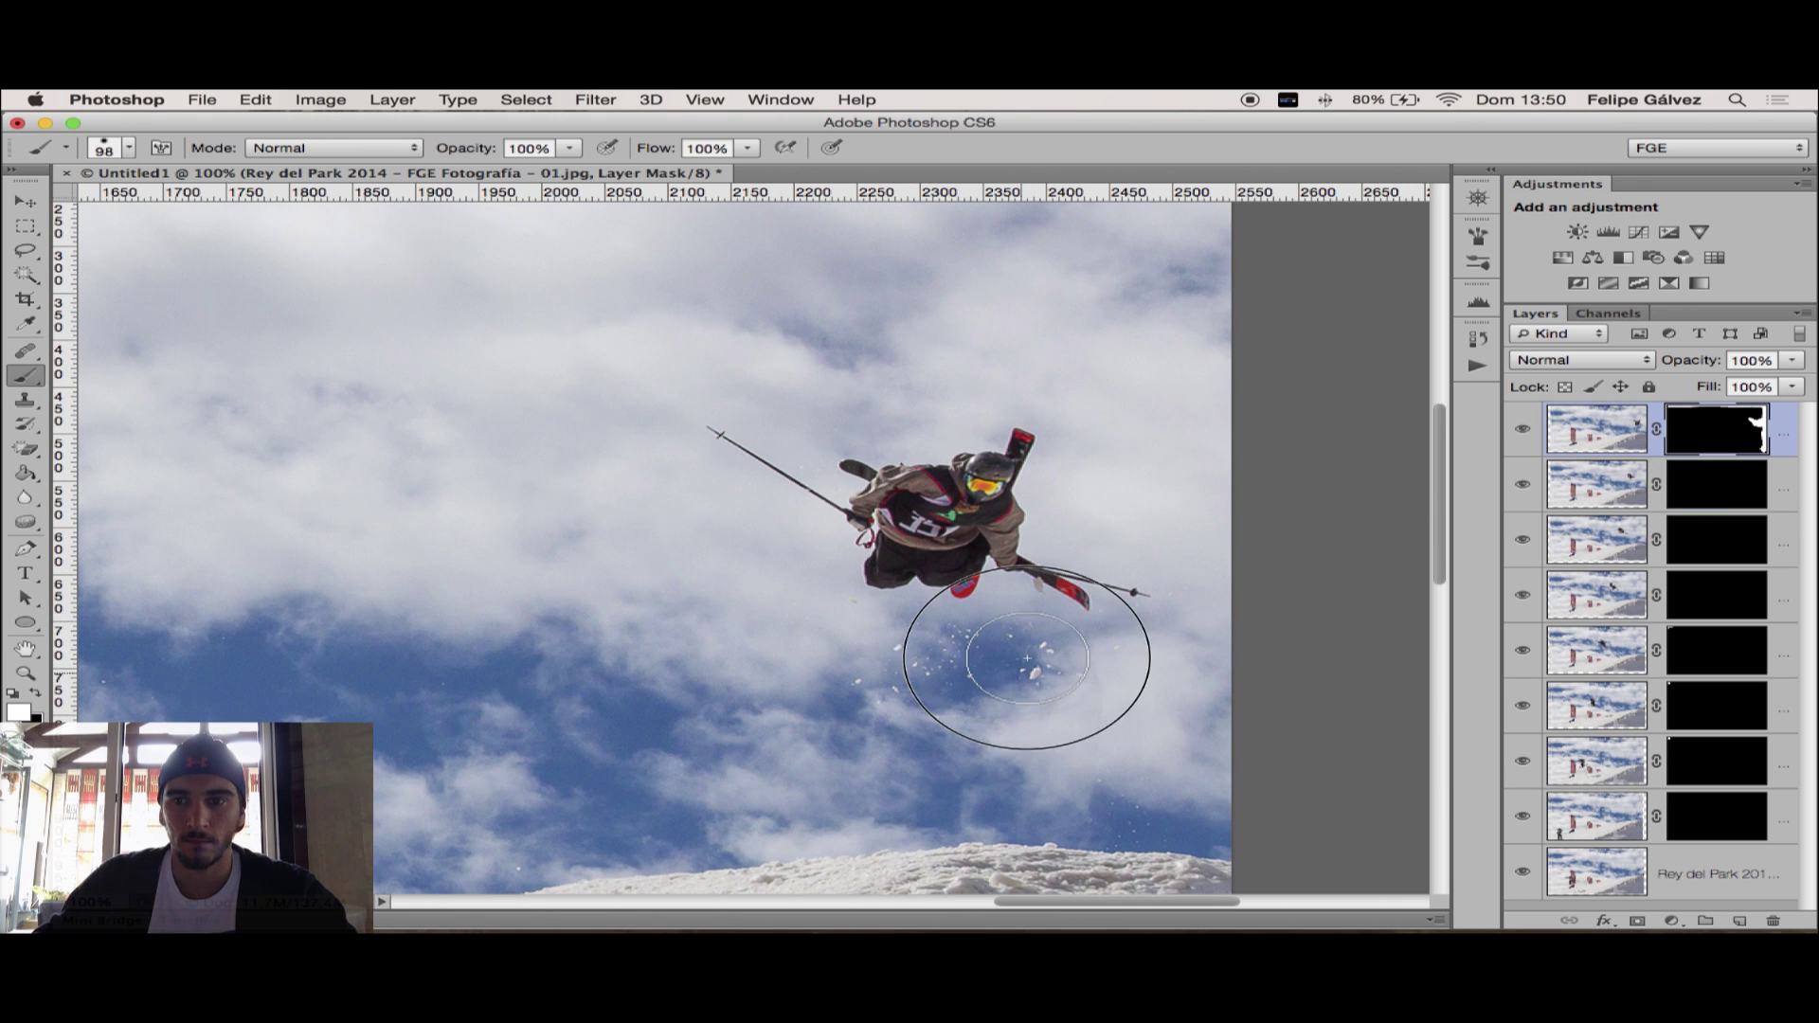
{"action": "left_click_drag", "start_coordinate": [829, 634], "coordinate": [1038, 749]}
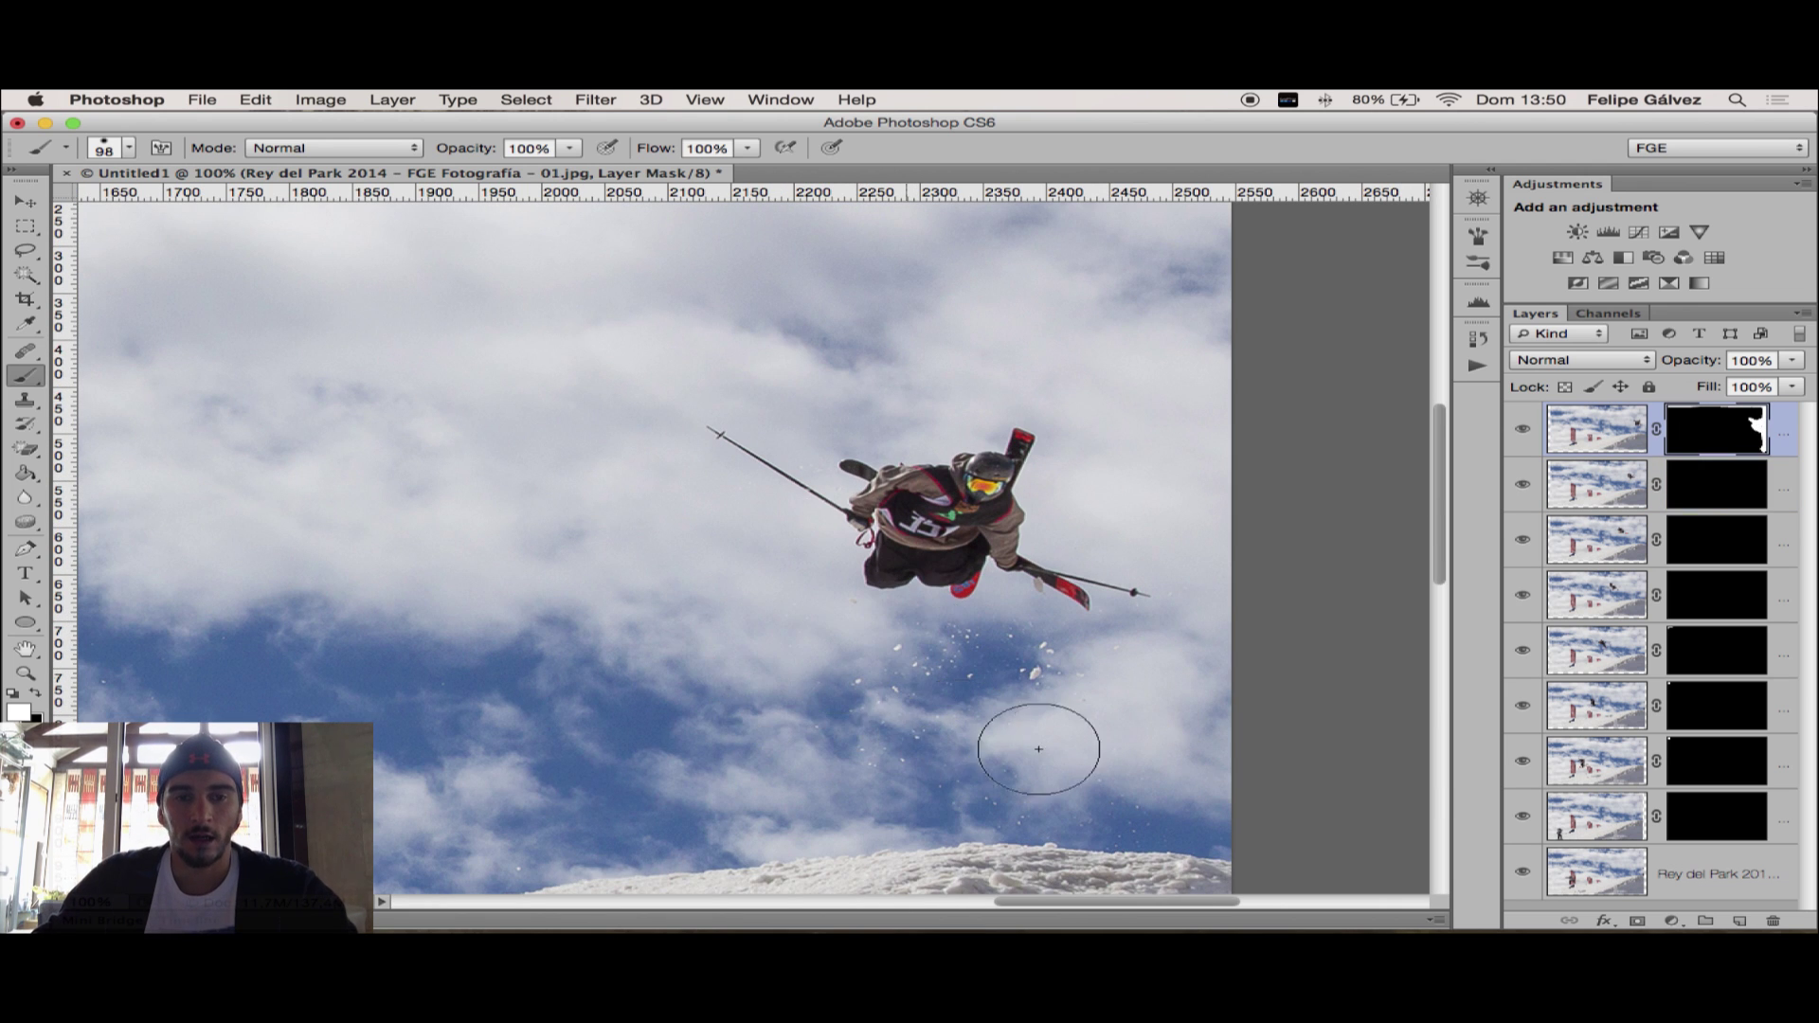
{"action": "scroll", "coordinate": [1011, 573], "scroll_direction": "left", "scroll_amount": 5}
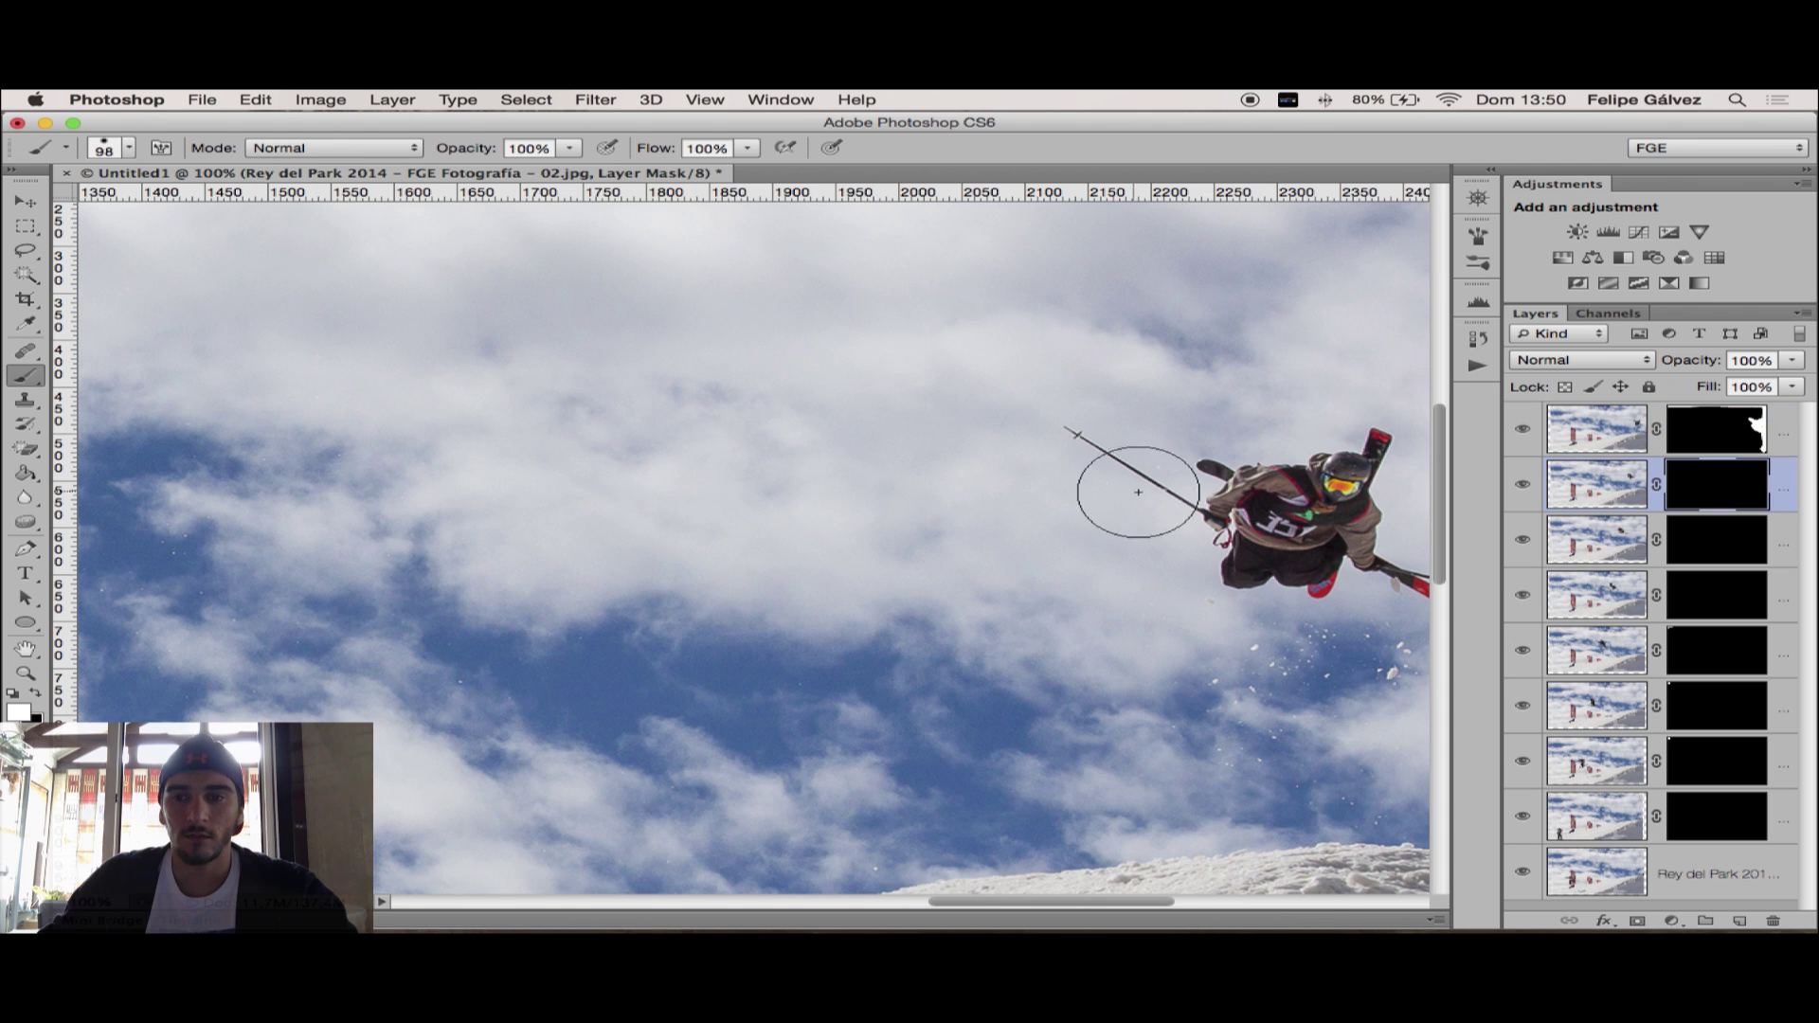
Paint white on the 02.jpg mask to reveal the second skier, skis and pole tip
{"action": "left_click_drag", "start_coordinate": [886, 488], "coordinate": [1094, 401]}
{"action": "mouse_move", "coordinate": [919, 497]}
{"action": "left_mouse_down"}
{"action": "mouse_move", "coordinate": [1077, 508]}
{"action": "mouse_move", "coordinate": [1025, 568]}
{"action": "mouse_move", "coordinate": [1092, 479]}
{"action": "left_mouse_up"}
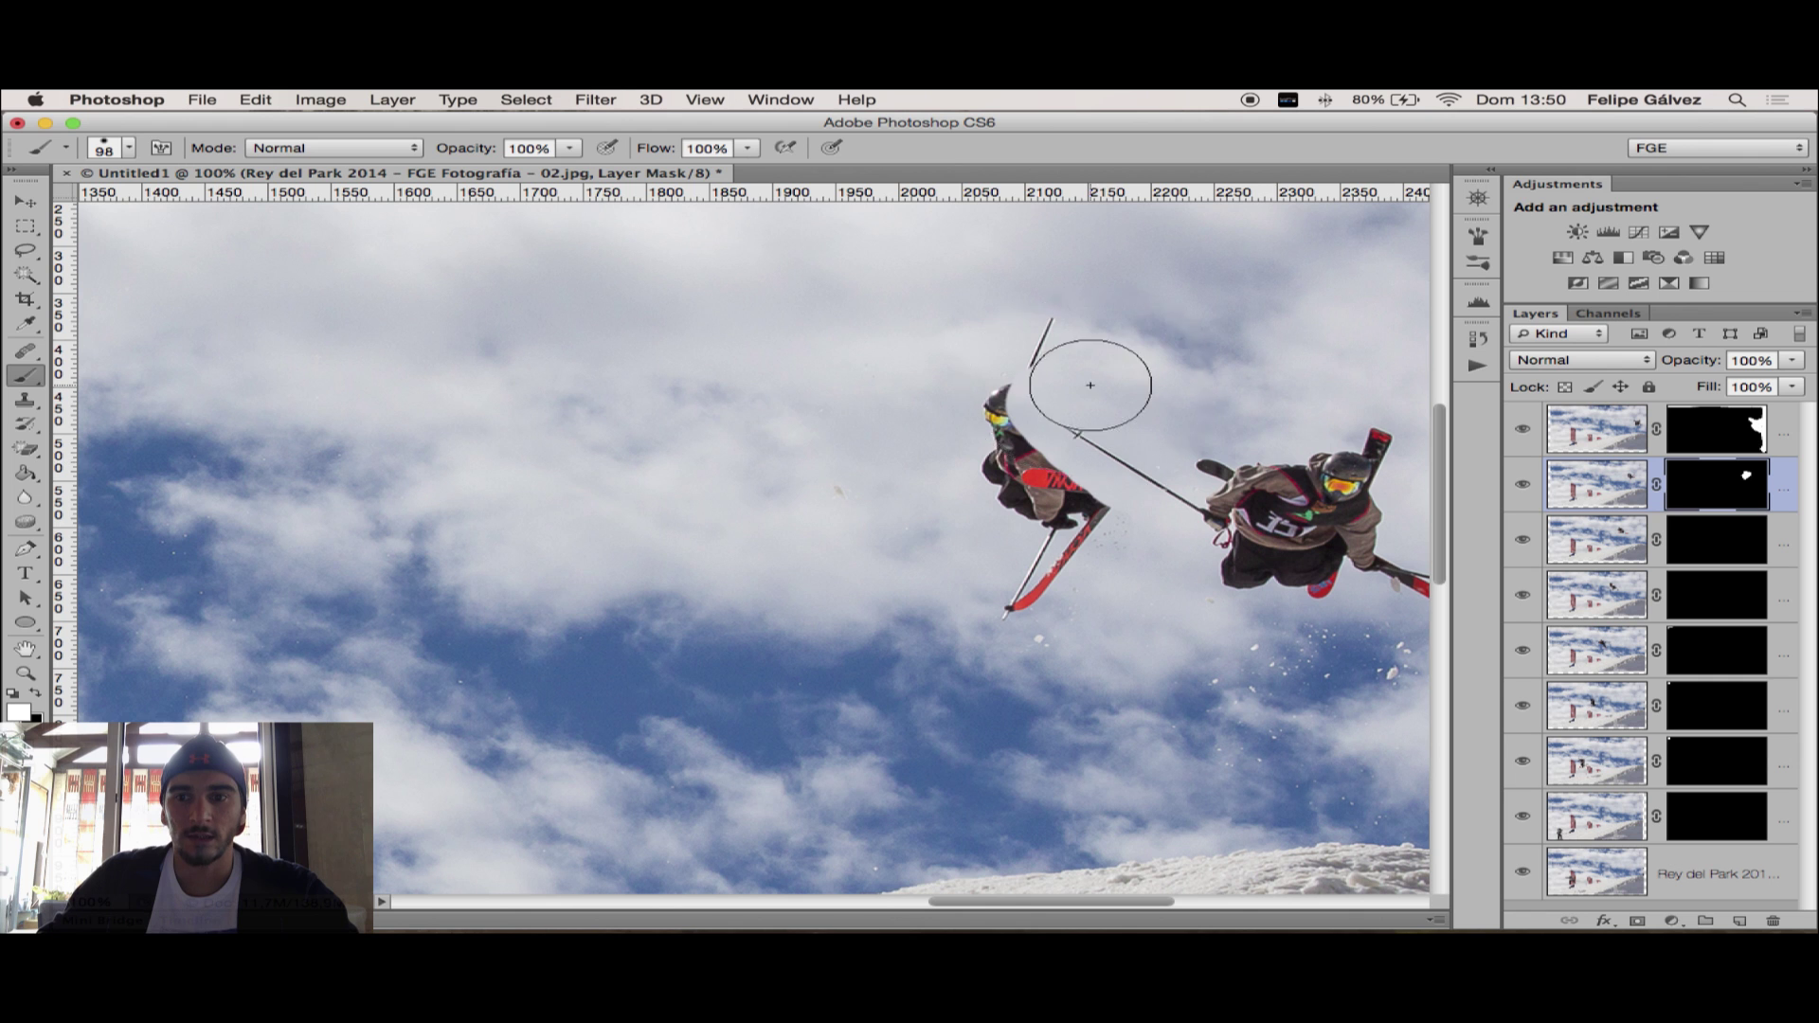
{"action": "left_click_drag", "start_coordinate": [1050, 304], "coordinate": [1205, 324]}
Paint black on the top layer's mask to hide where it overlaps the second skier
{"action": "key", "text": "alt+bracketright"}
{"action": "key", "text": "x"}
{"action": "left_click_drag", "start_coordinate": [1046, 438], "coordinate": [1110, 484]}
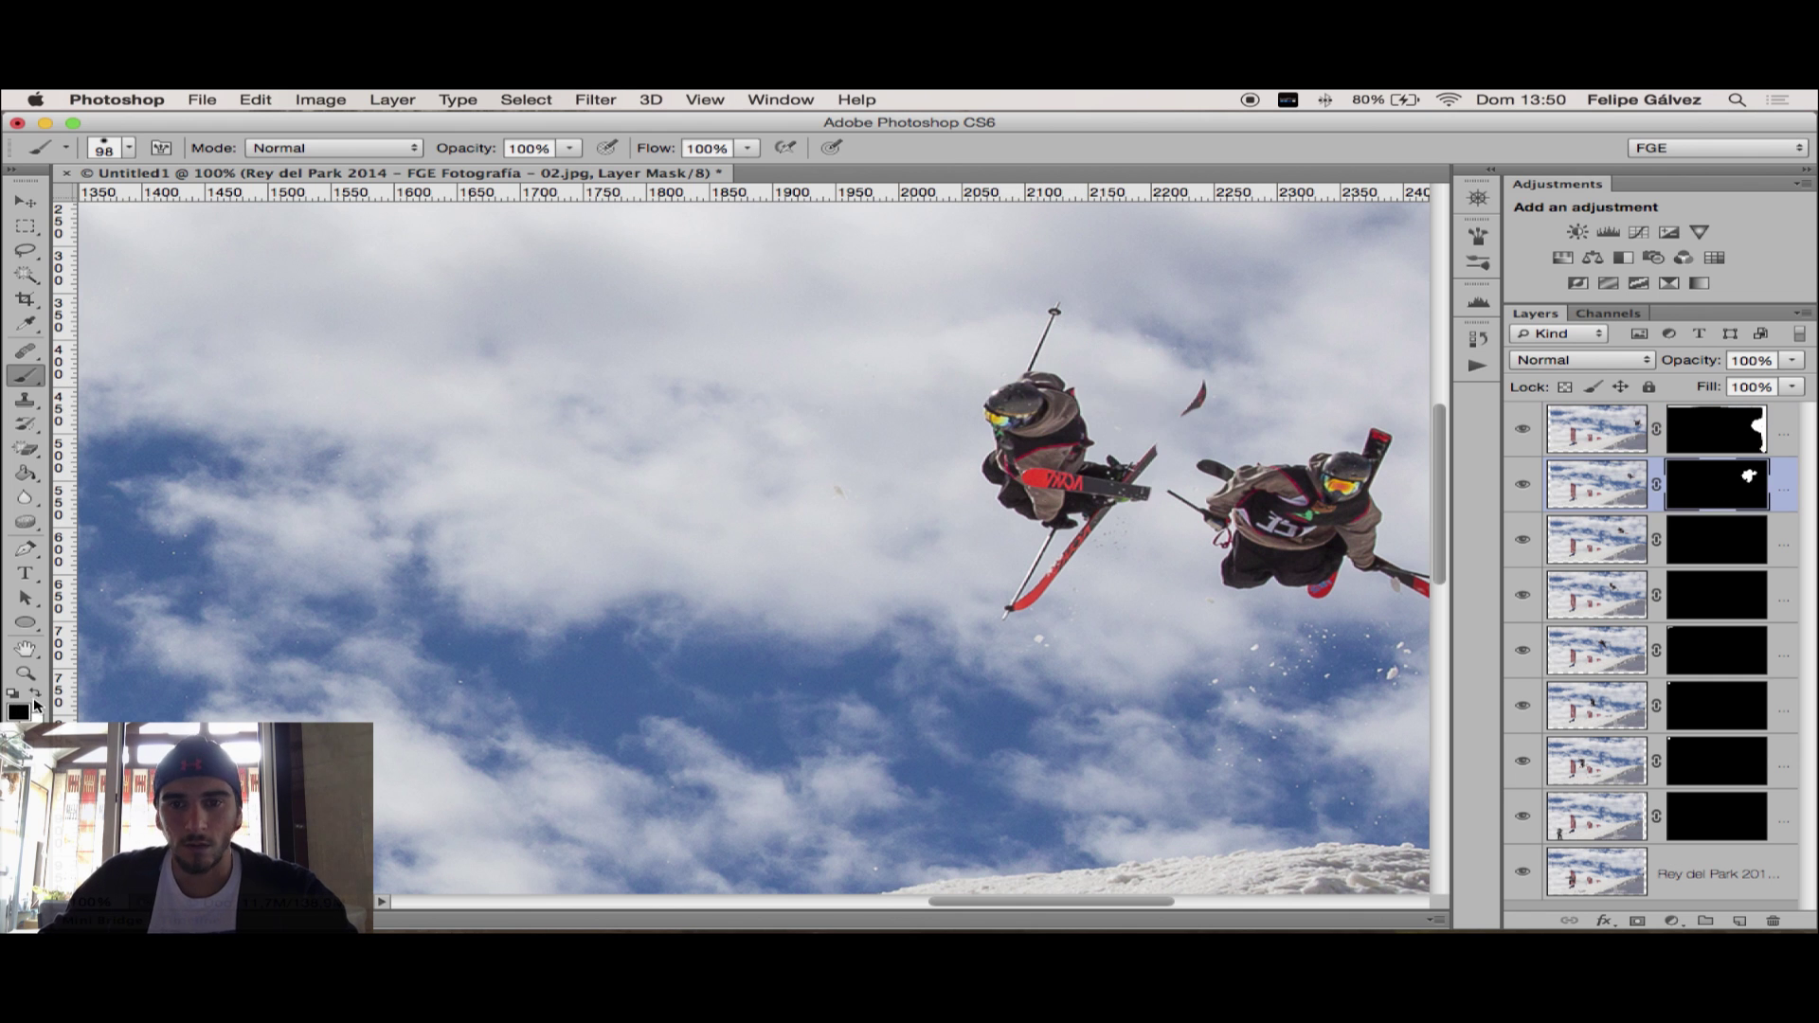
{"action": "right_click", "coordinate": [1239, 497]}
Zoom out and reveal the 03.jpg skier with crossed skis, refining its edges in black
{"action": "key", "text": "z"}
{"action": "left_click_drag", "start_coordinate": [1232, 597], "coordinate": [1128, 601]}
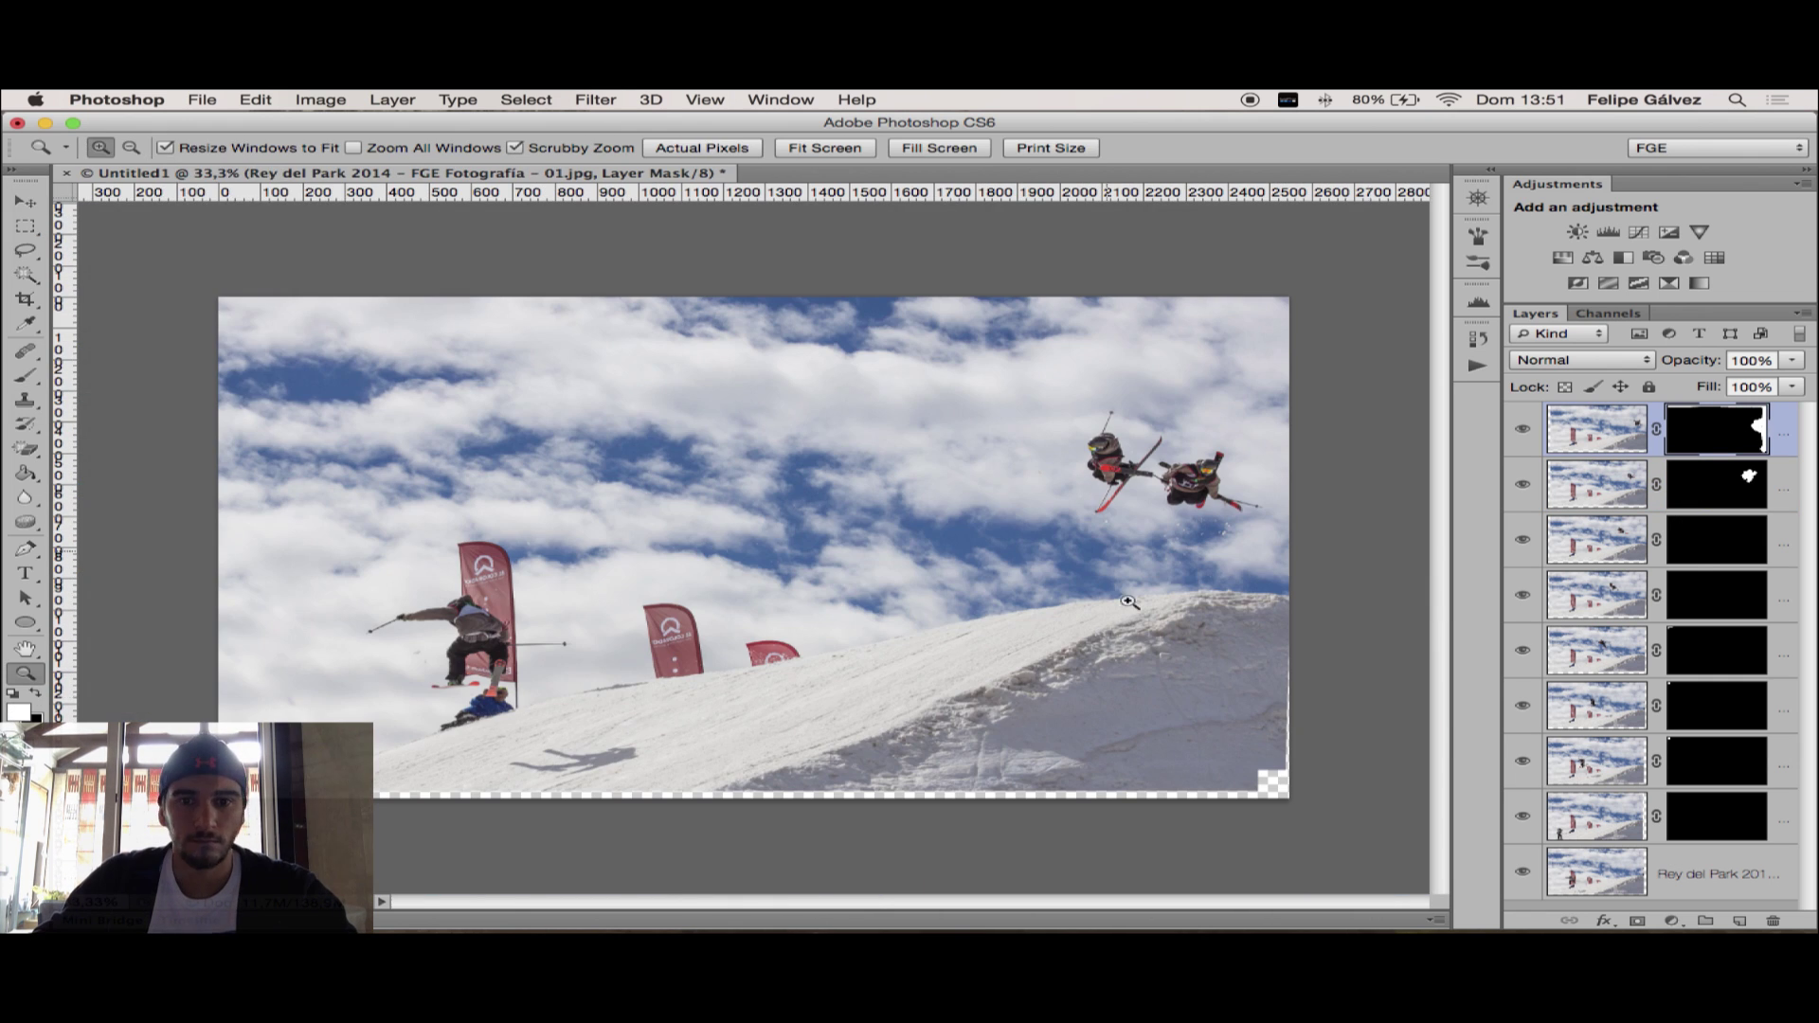
{"action": "key", "text": "b"}
{"action": "left_click_drag", "start_coordinate": [990, 445], "coordinate": [1023, 463]}
{"action": "key", "text": "alt+bracketright"}
{"action": "key", "text": "x"}
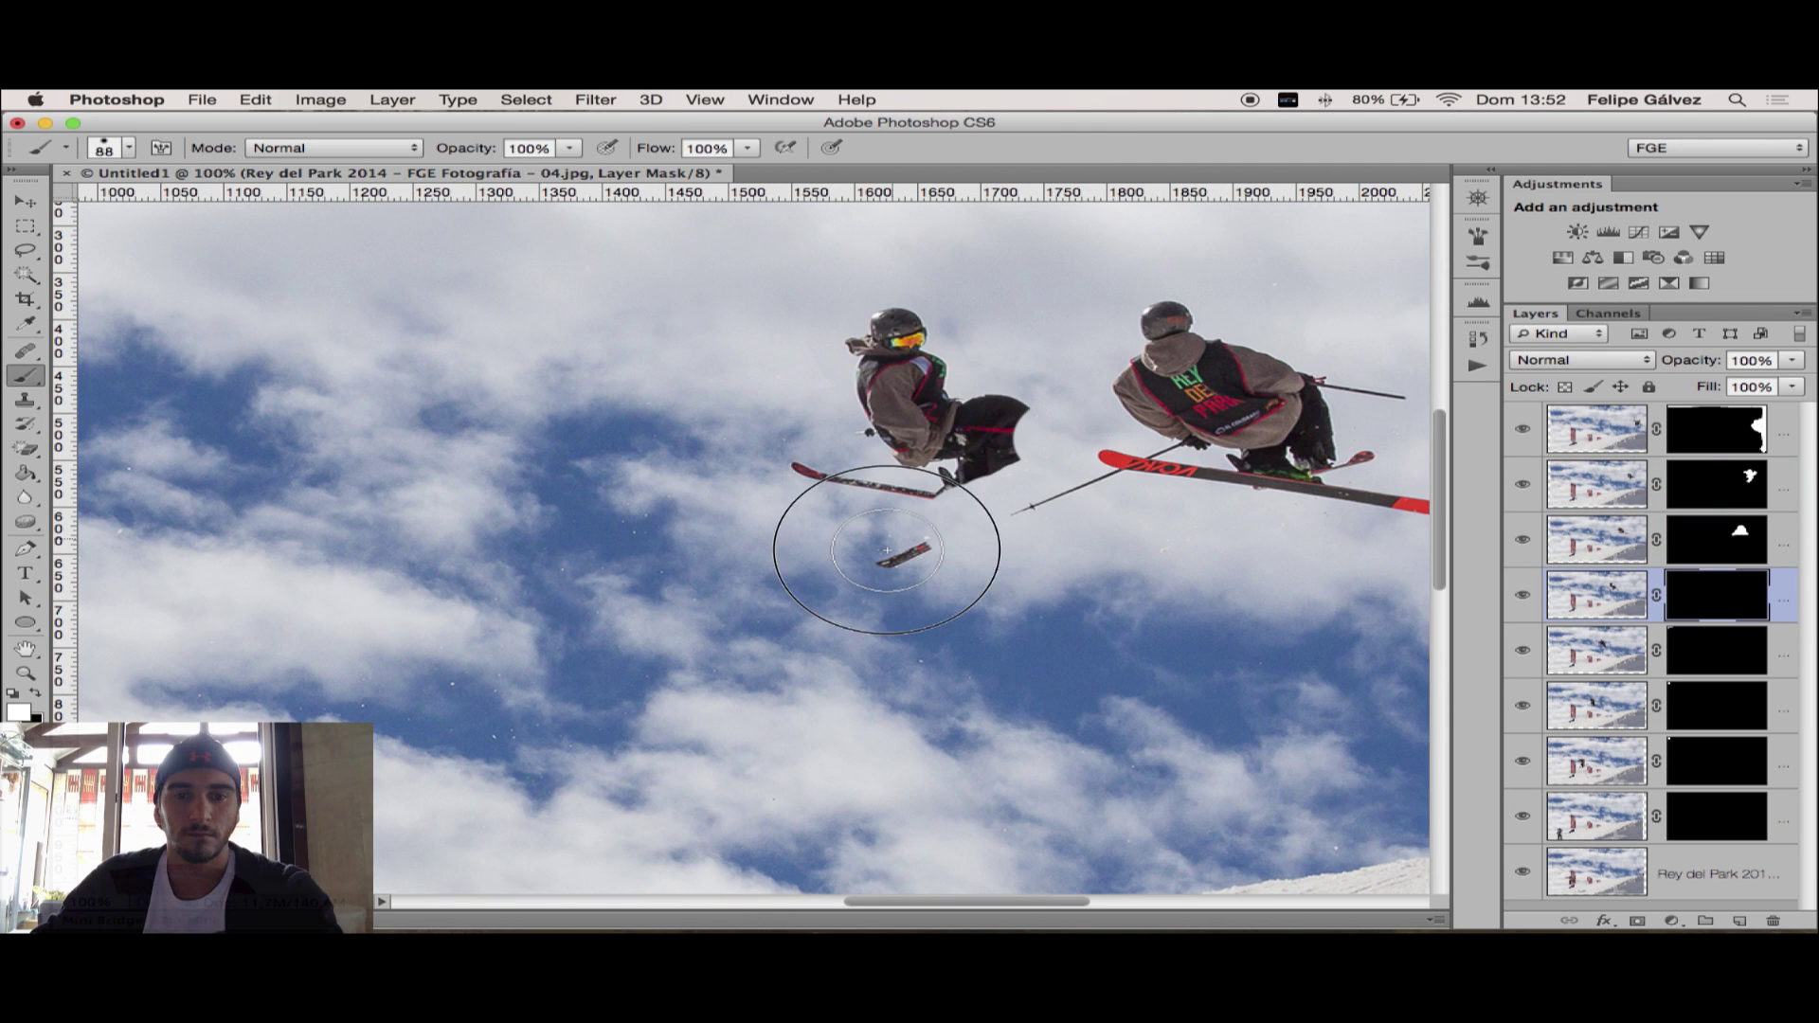
{"action": "mouse_move", "coordinate": [852, 527]}
{"action": "left_mouse_down"}
{"action": "mouse_move", "coordinate": [1096, 528]}
{"action": "mouse_move", "coordinate": [1076, 487]}
{"action": "left_mouse_up"}
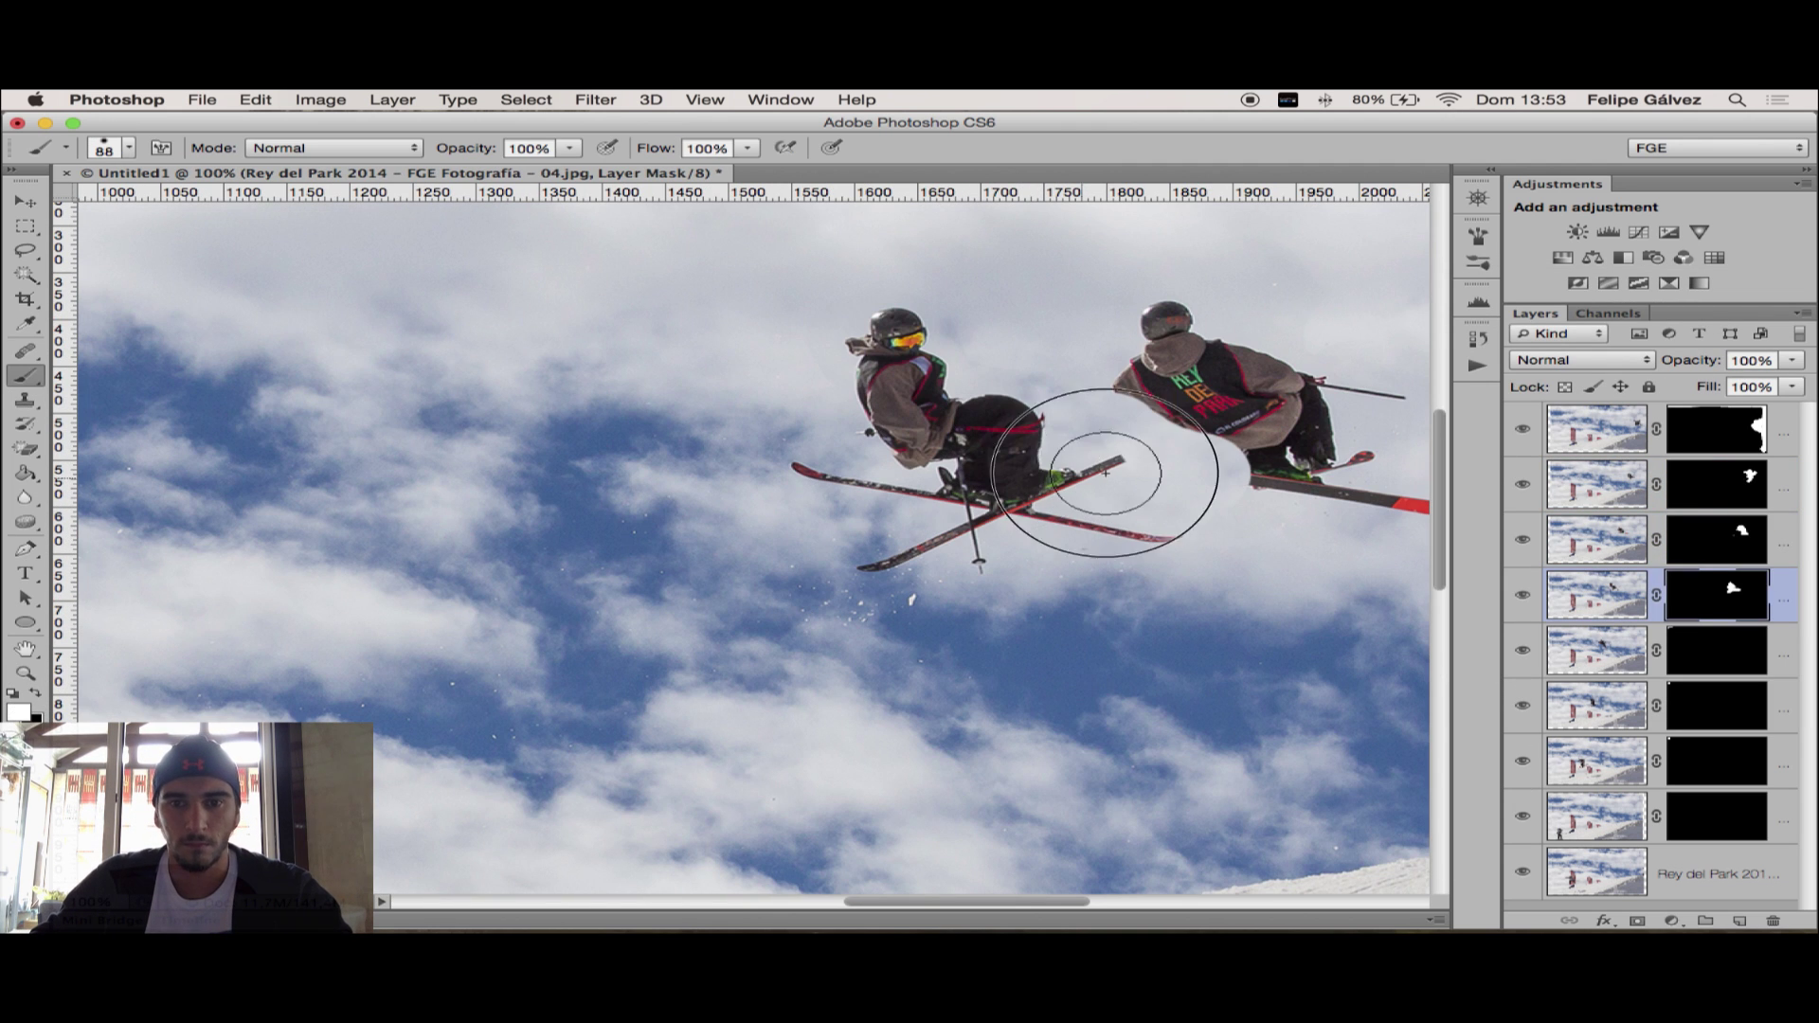
{"action": "left_click_drag", "start_coordinate": [1190, 378], "coordinate": [1149, 475]}
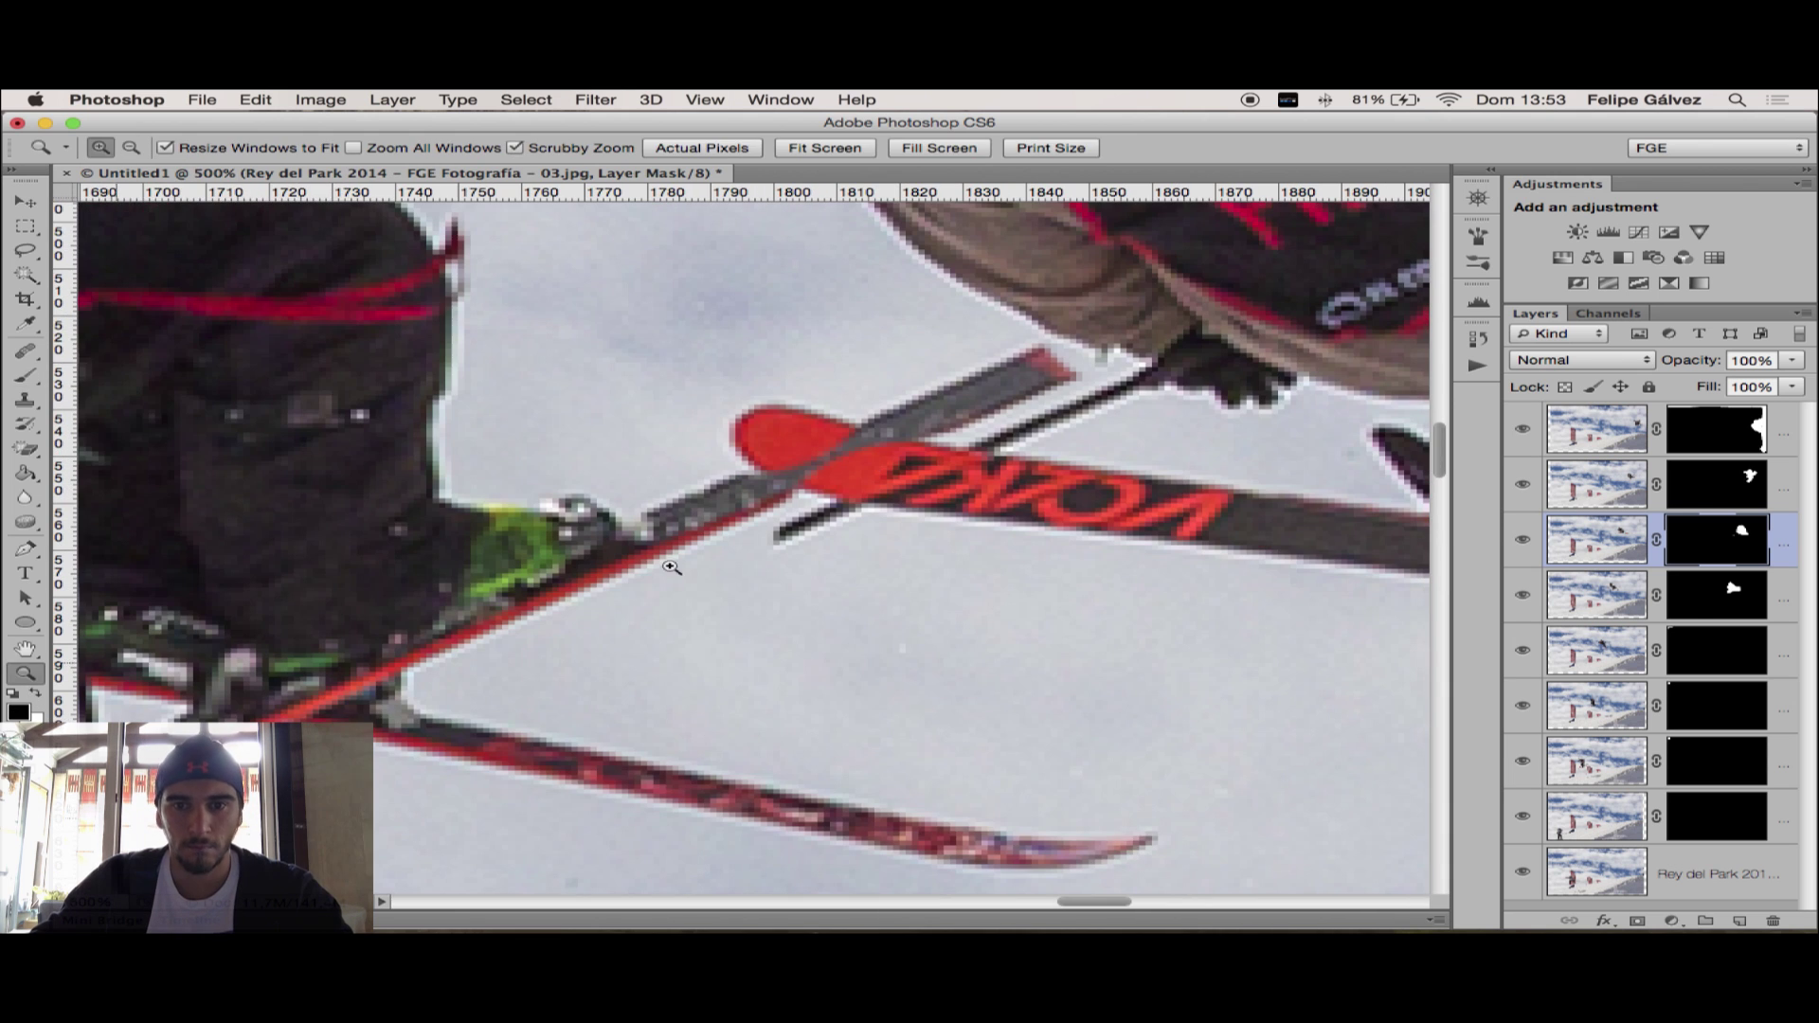
Switch back to white and reveal the upper ski and the lower diagonal ski
{"action": "key", "text": "b"}
{"action": "key", "text": "x"}
{"action": "left_click_drag", "start_coordinate": [1052, 365], "coordinate": [913, 406]}
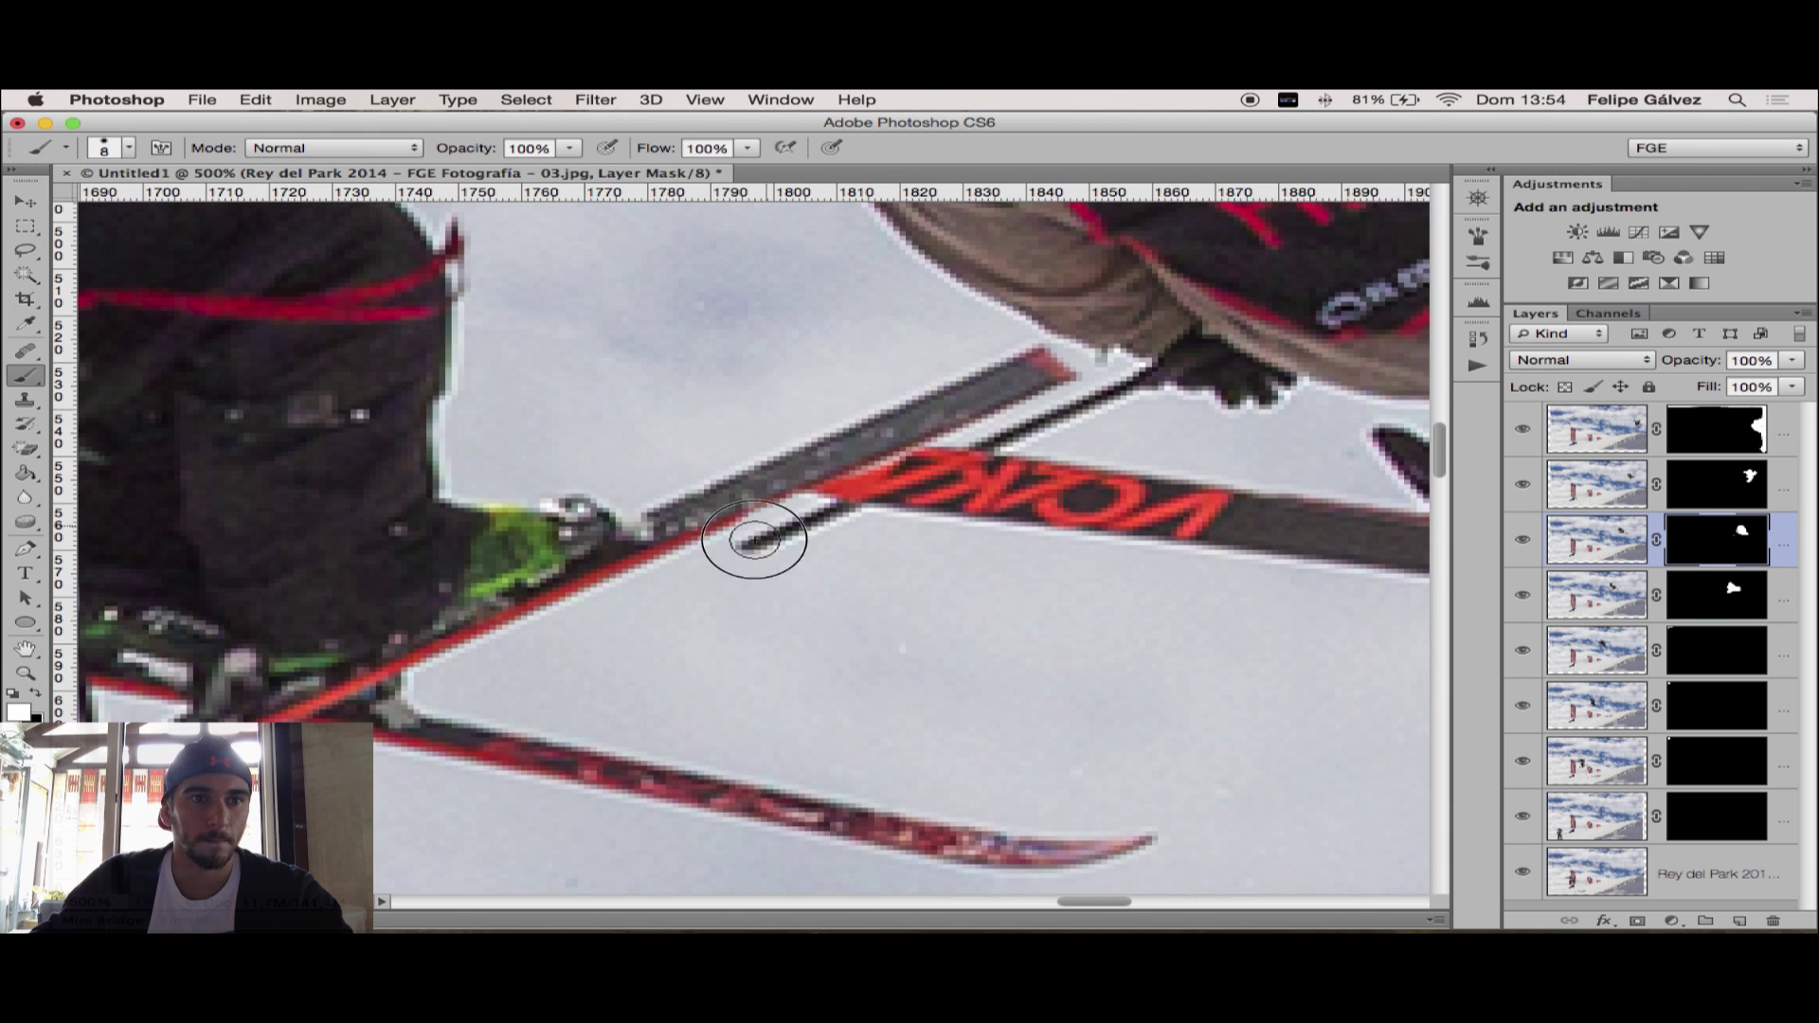
{"action": "left_click_drag", "start_coordinate": [853, 511], "coordinate": [417, 682]}
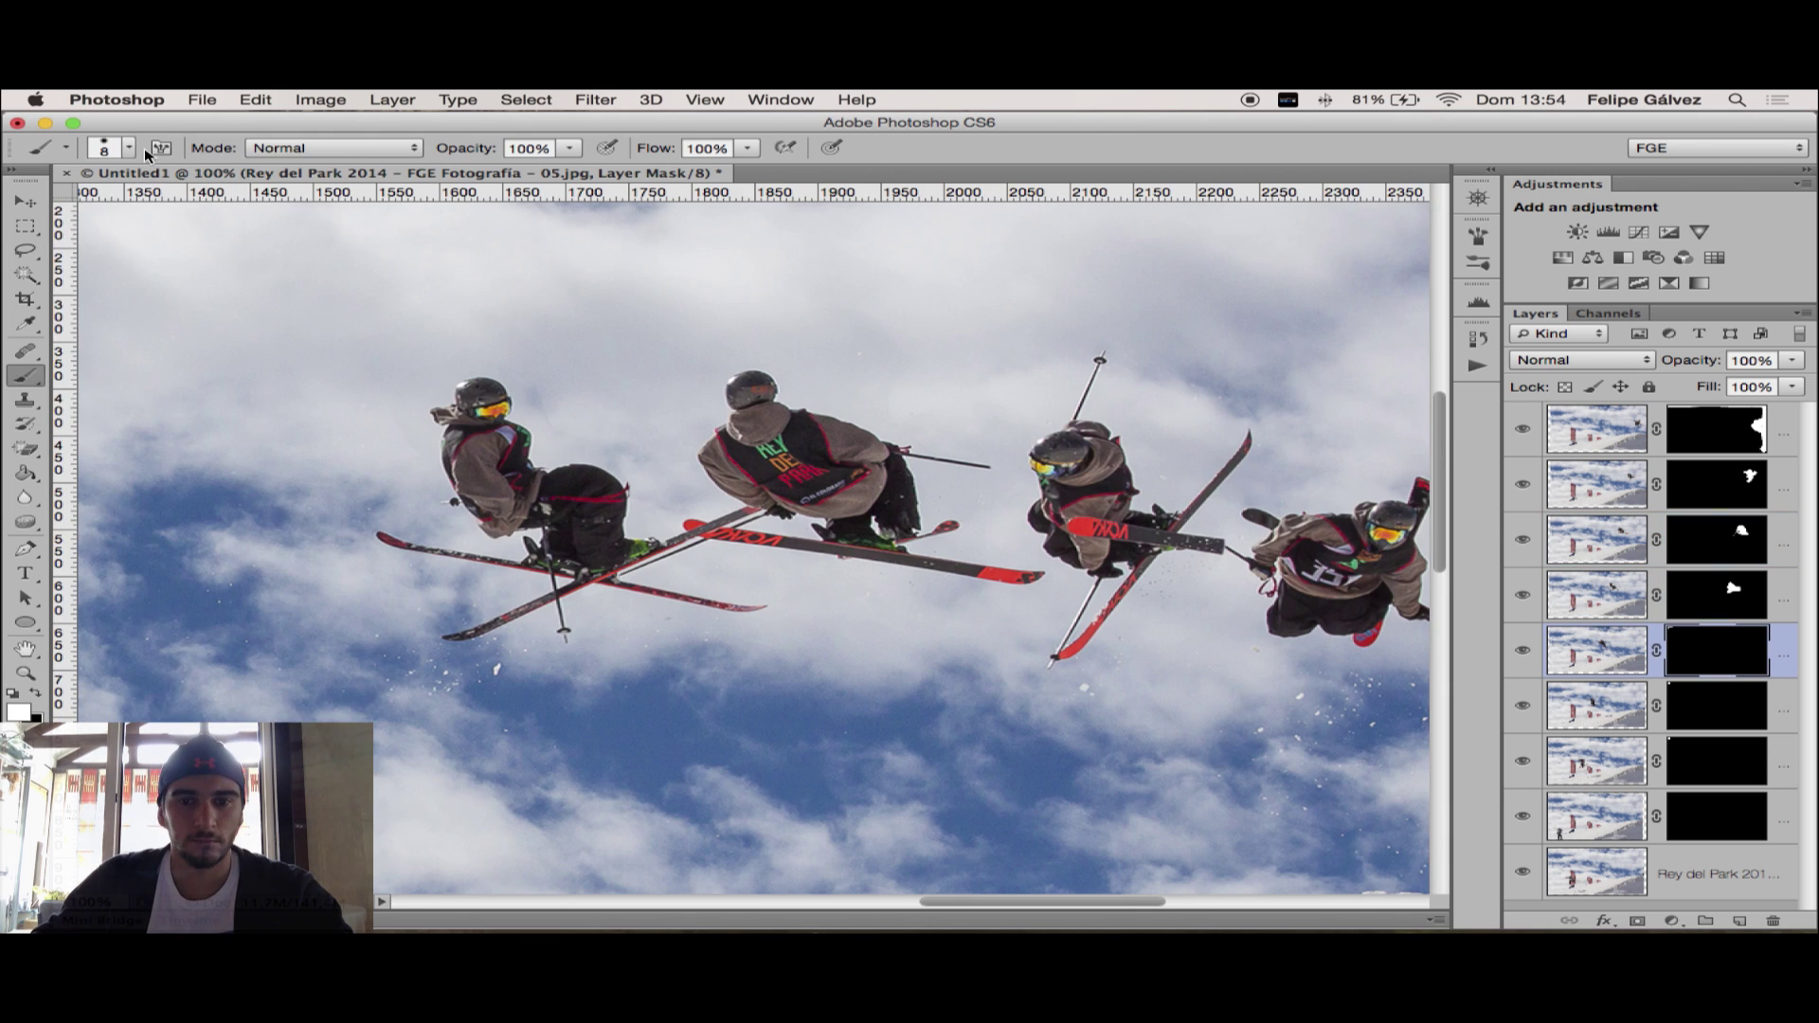
Reveal the remaining skiers further left, including the 07.jpg and 09.jpg skiers with poles and skis
{"action": "left_click_drag", "start_coordinate": [313, 512], "coordinate": [190, 663]}
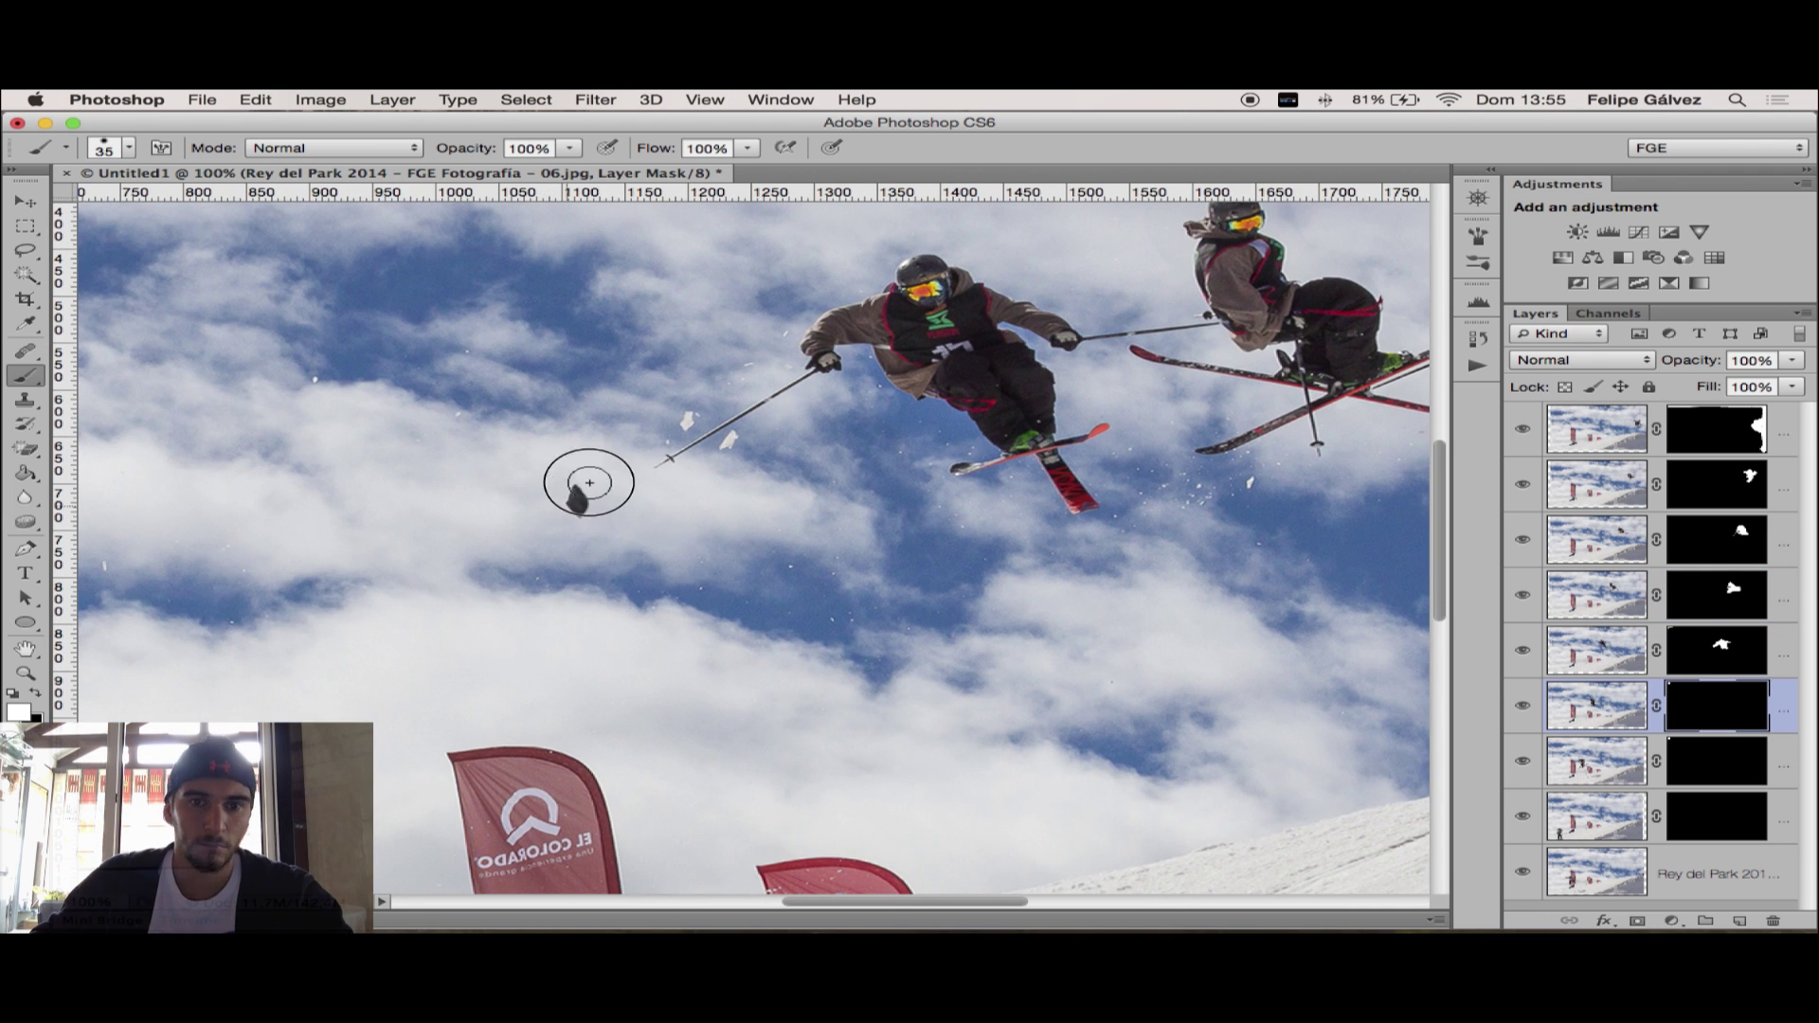
{"action": "left_click_drag", "start_coordinate": [589, 480], "coordinate": [793, 520]}
{"action": "left_click_drag", "start_coordinate": [758, 299], "coordinate": [304, 293]}
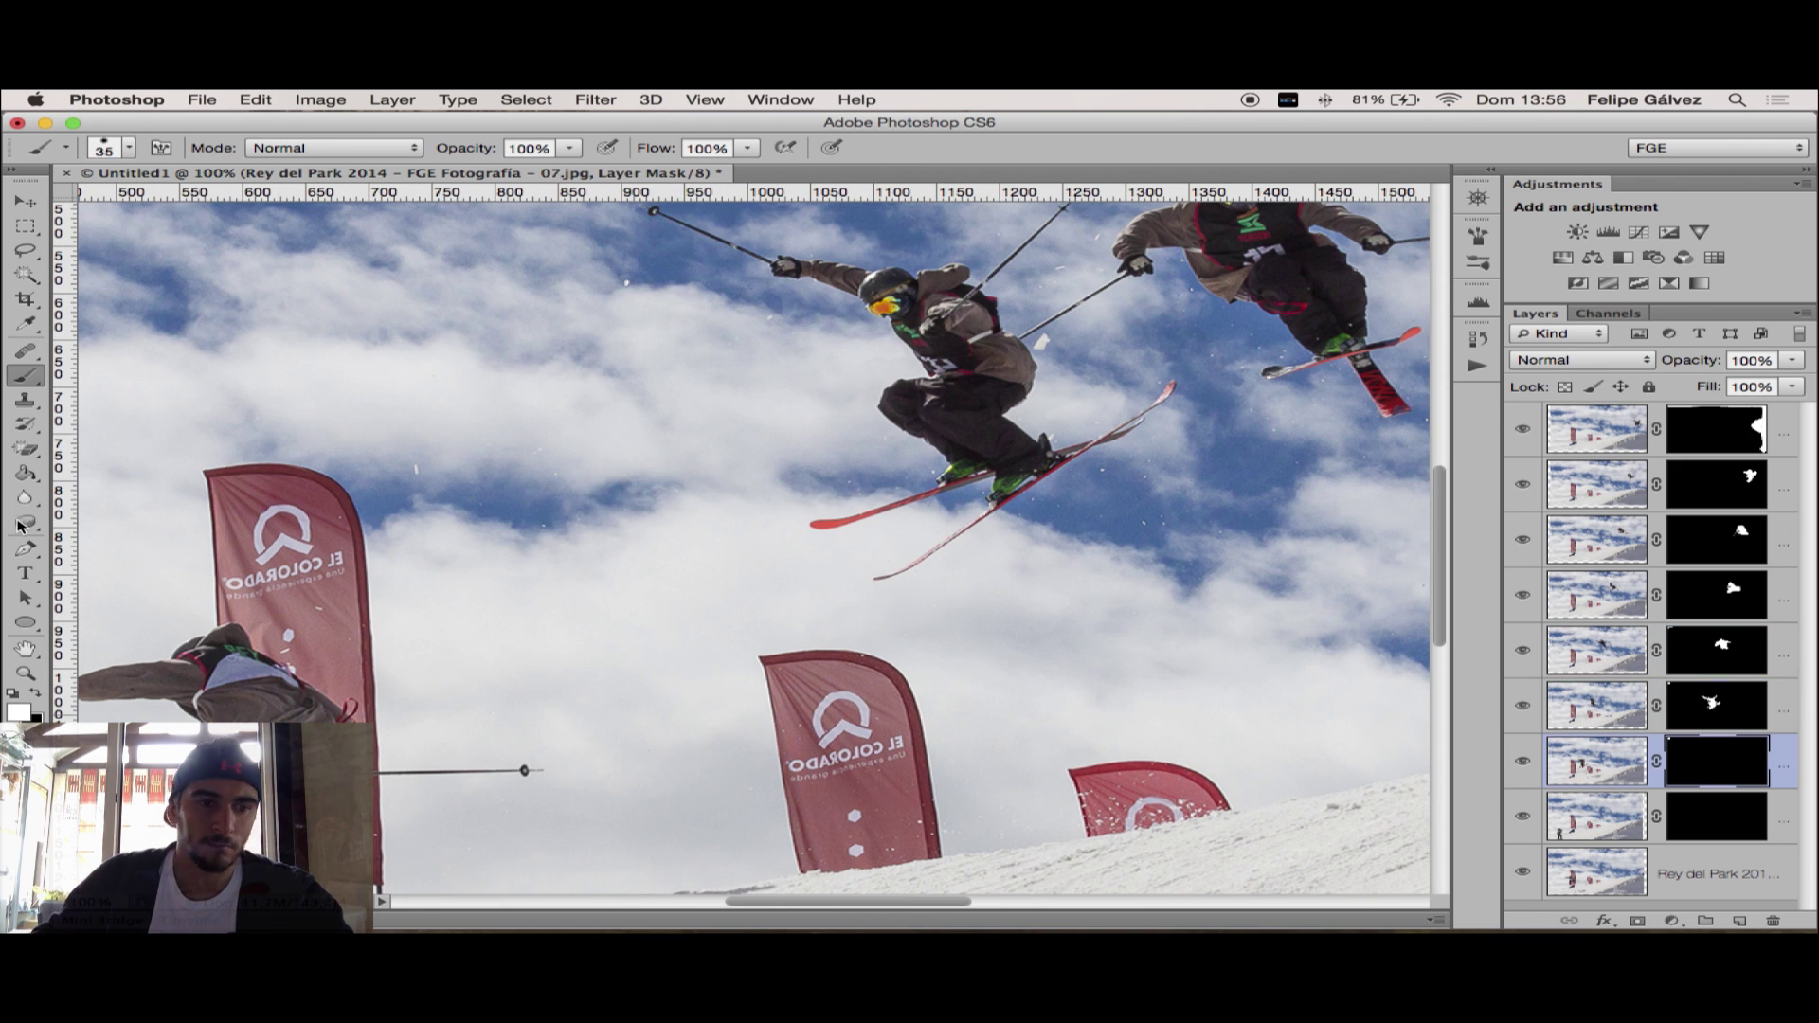
{"action": "mouse_move", "coordinate": [654, 492]}
{"action": "left_mouse_down"}
{"action": "mouse_move", "coordinate": [549, 638]}
{"action": "mouse_move", "coordinate": [867, 329]}
{"action": "left_mouse_up"}
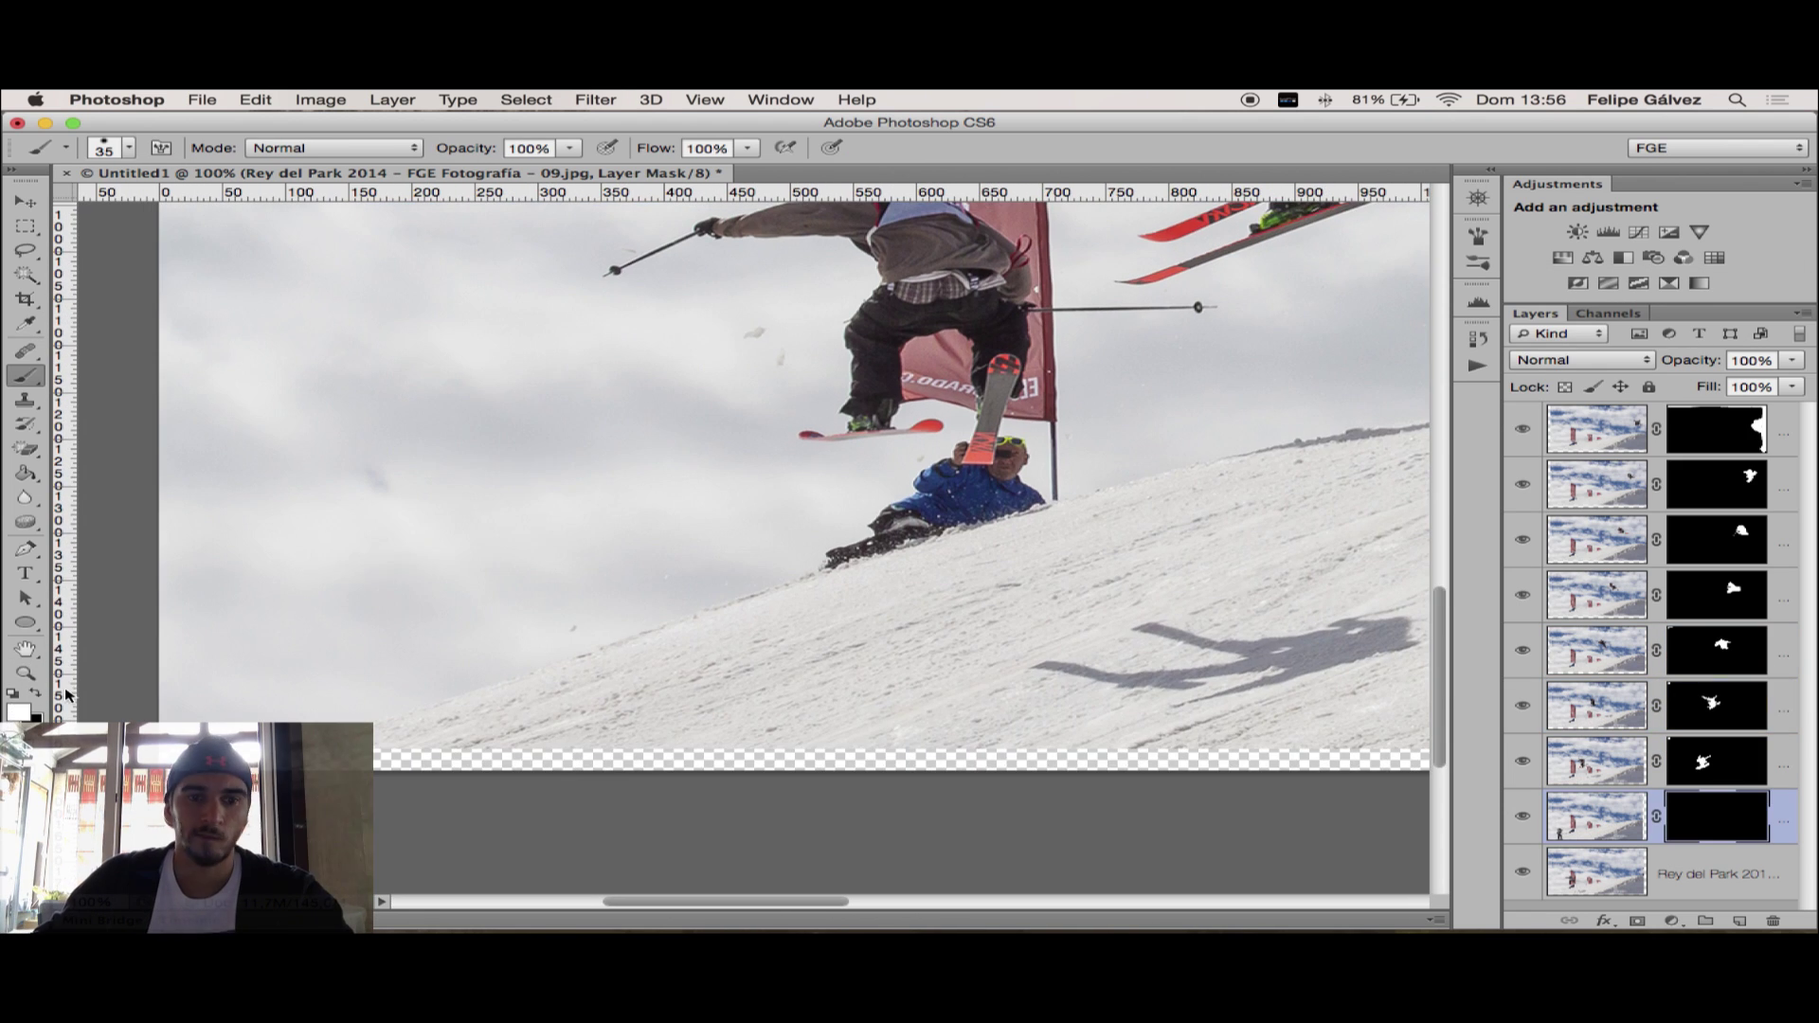
{"action": "mouse_move", "coordinate": [407, 444]}
{"action": "left_mouse_down"}
{"action": "mouse_move", "coordinate": [792, 617]}
{"action": "mouse_move", "coordinate": [496, 799]}
{"action": "left_mouse_up"}
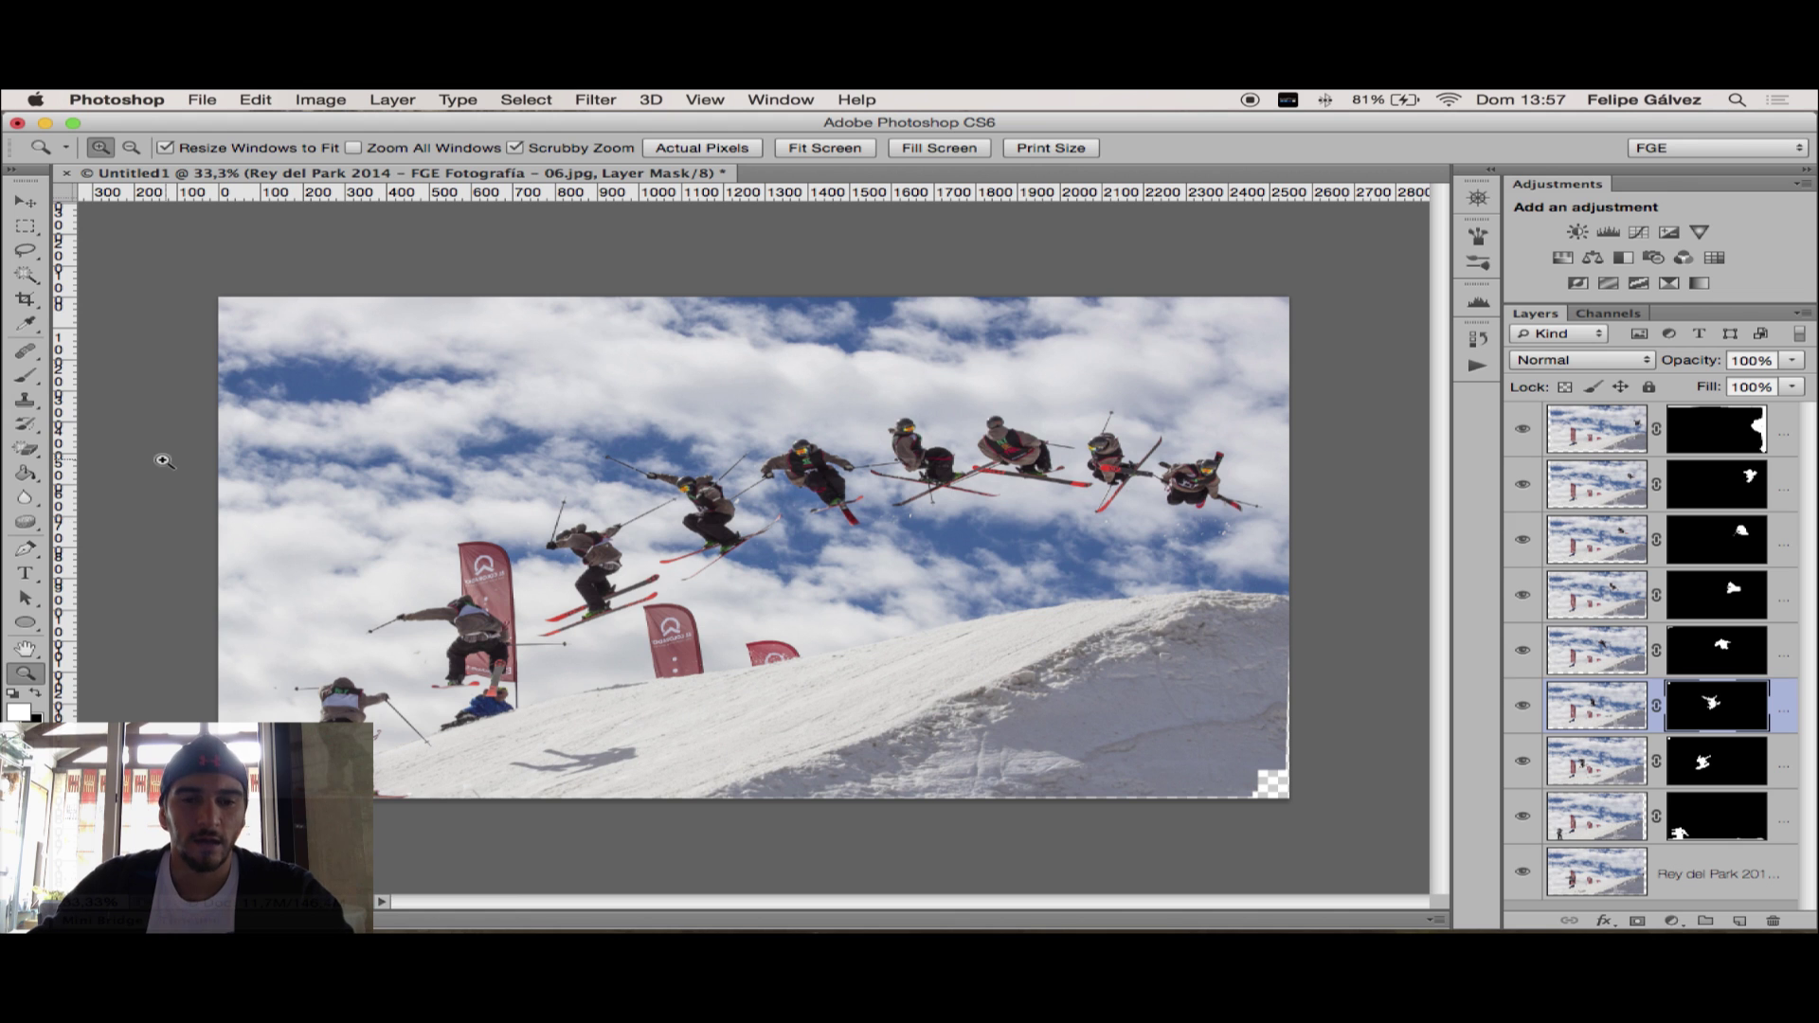
Zoom in on the slope below the jump, then zoom back out to view the whole composite
{"action": "left_click", "coordinate": [32, 377]}
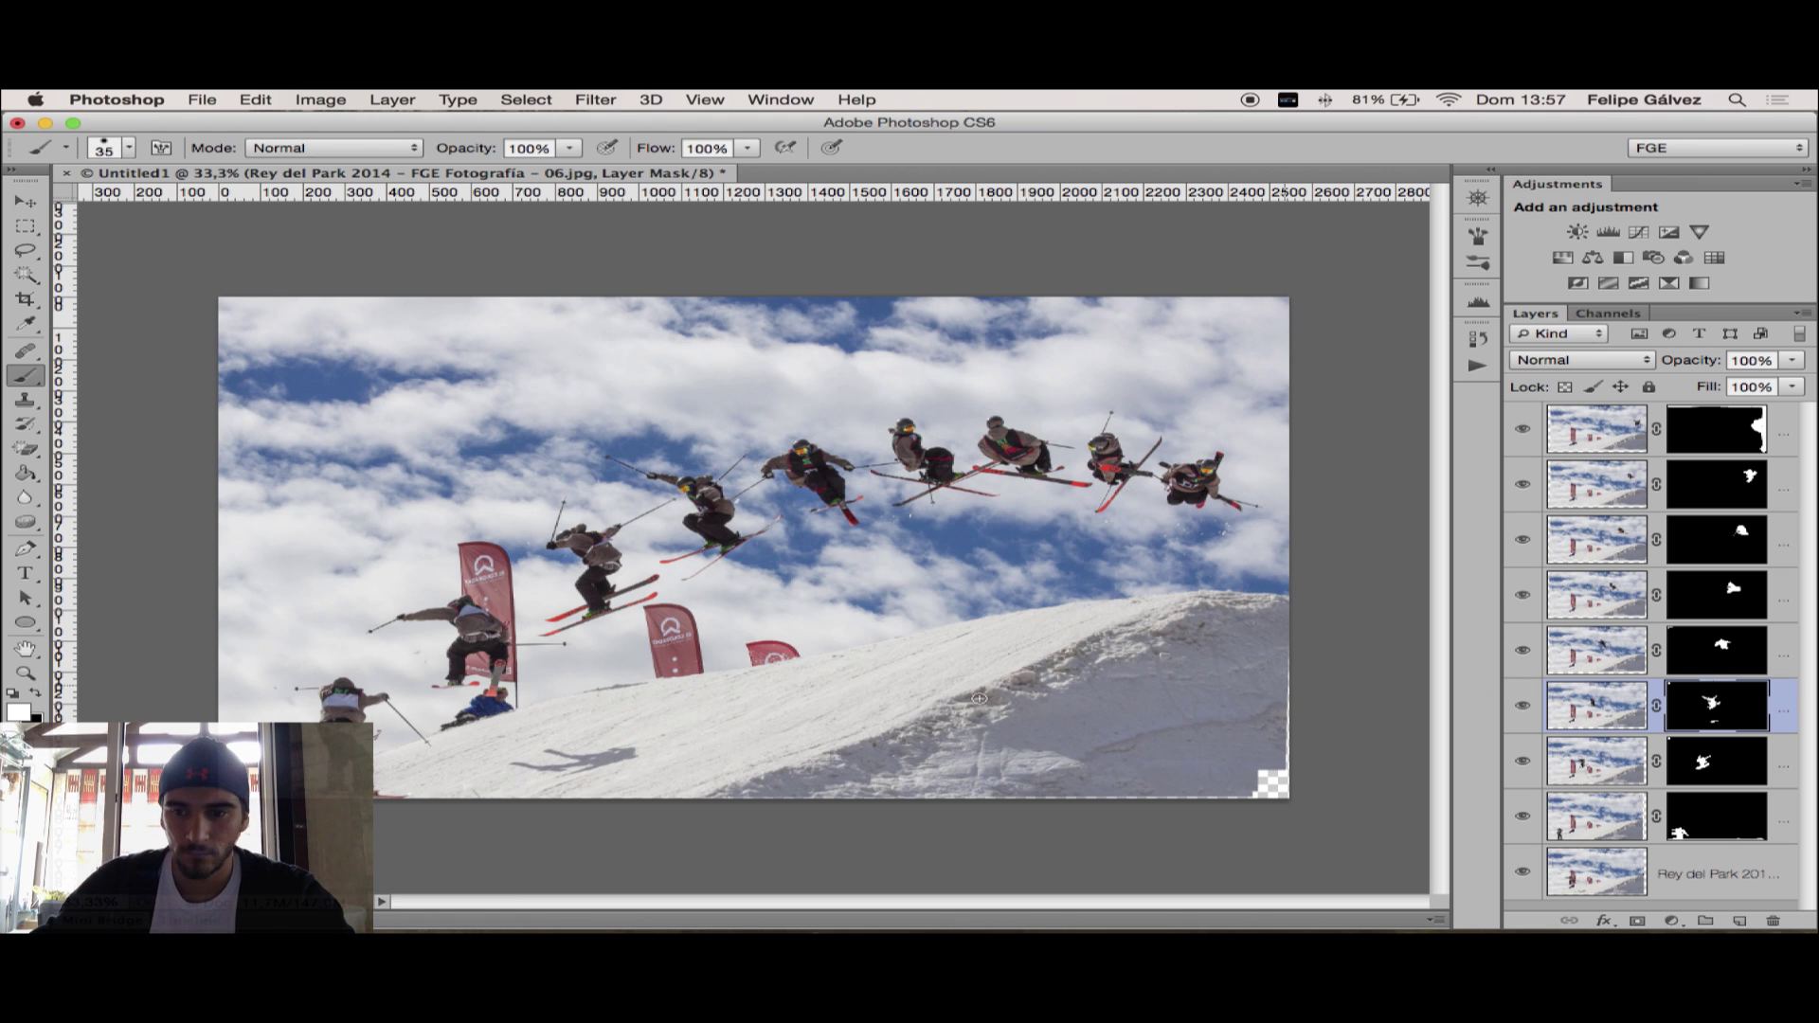
{"action": "left_click", "coordinate": [729, 713], "text": "super"}
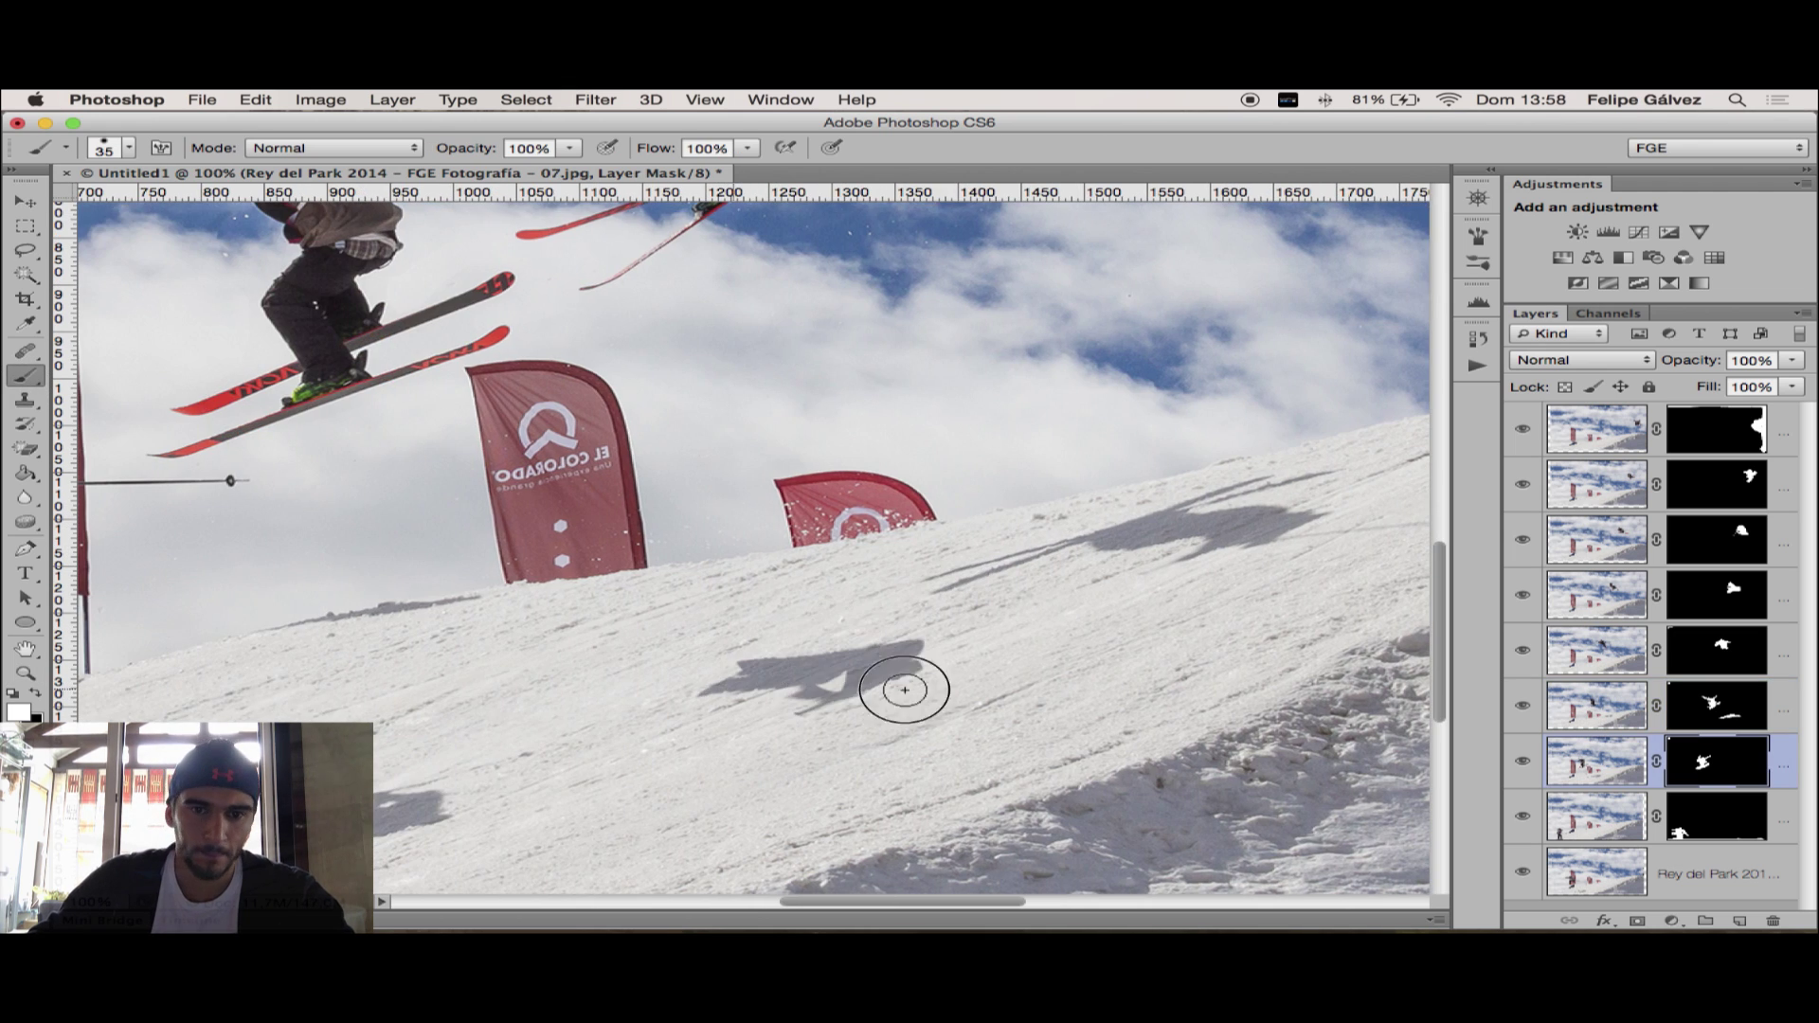
{"action": "scroll", "coordinate": [1398, 629], "scroll_direction": "left", "scroll_amount": 10}
{"action": "scroll", "coordinate": [1398, 629], "scroll_direction": "down", "scroll_amount": 3}
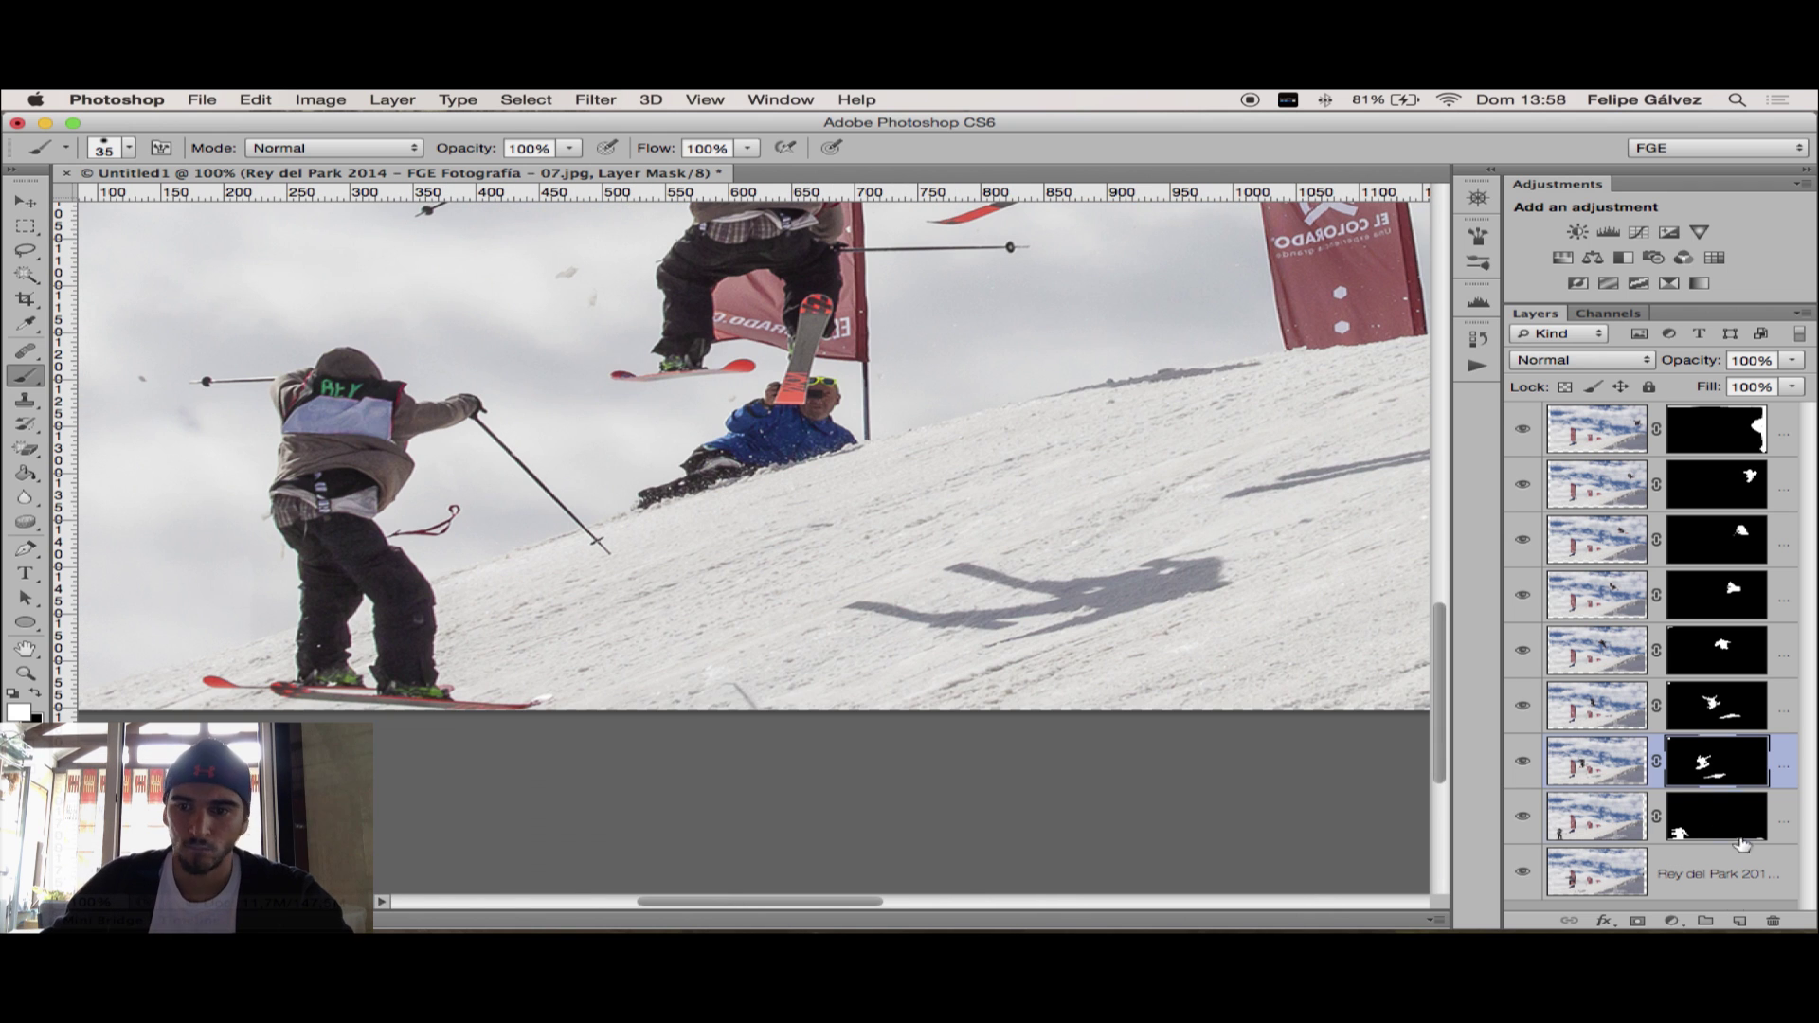
{"action": "left_click_drag", "start_coordinate": [1288, 414], "coordinate": [578, 466]}
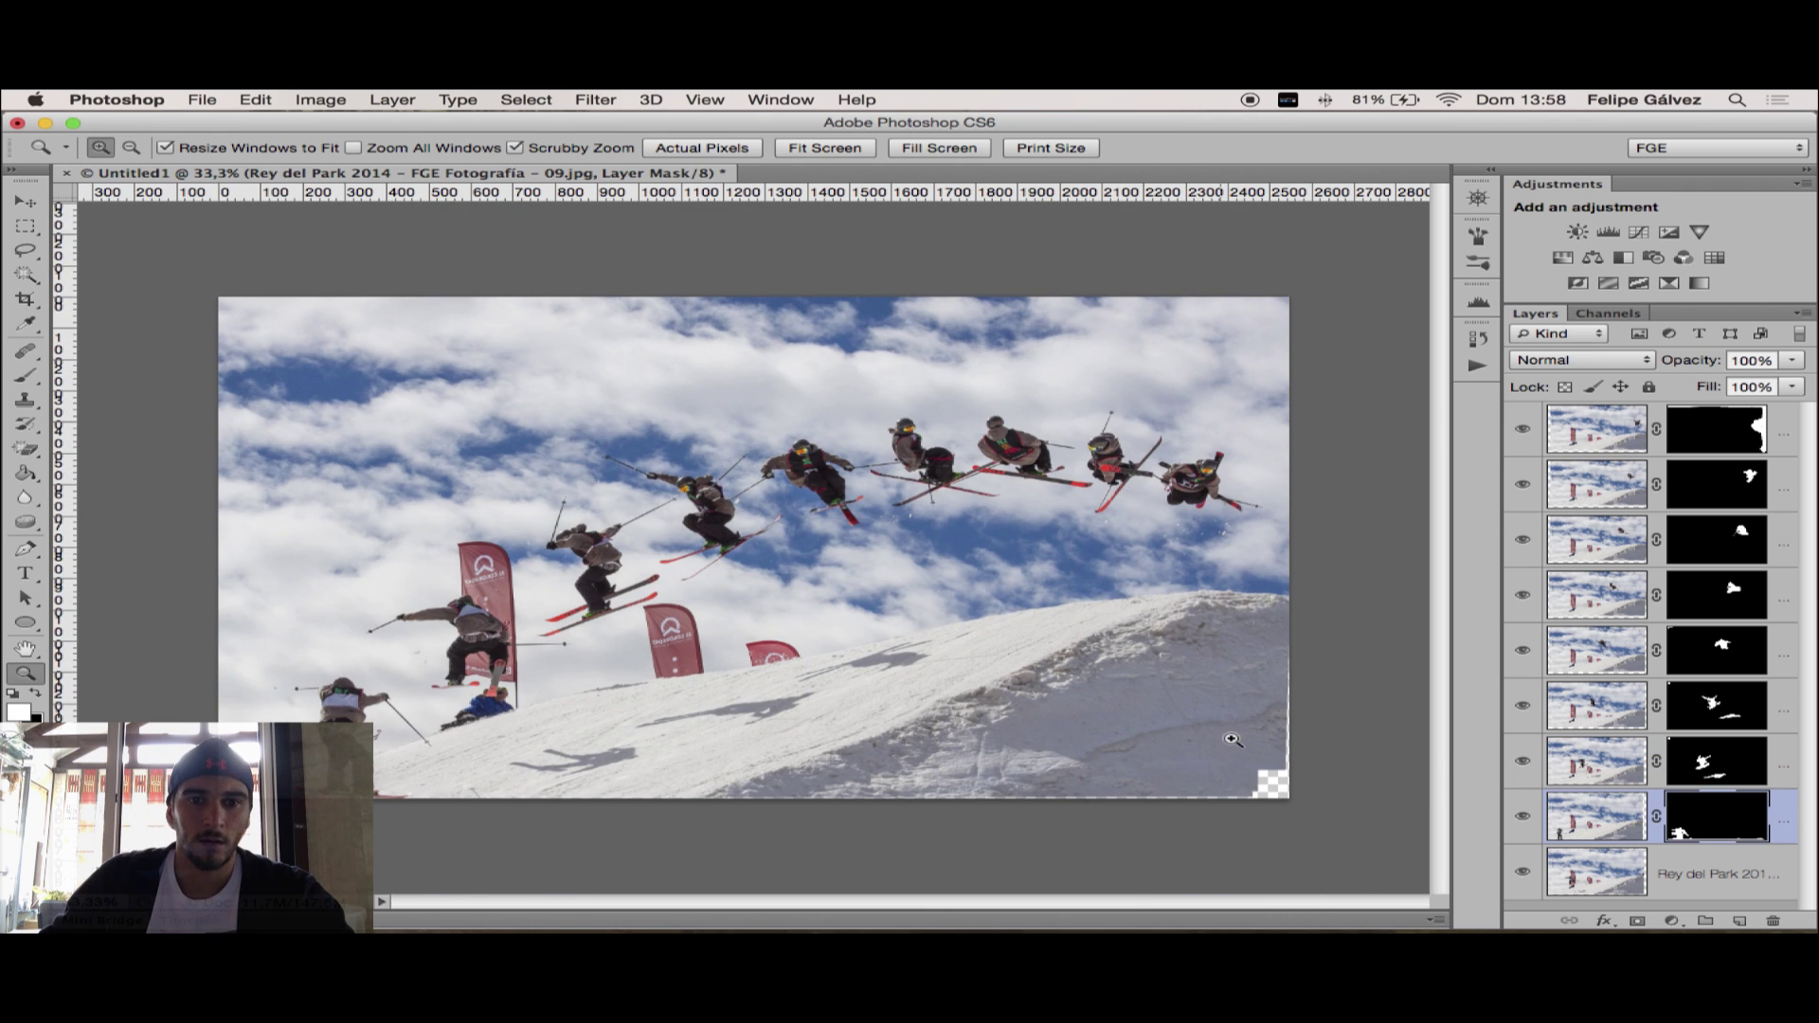
{"action": "left_click", "coordinate": [1273, 795]}
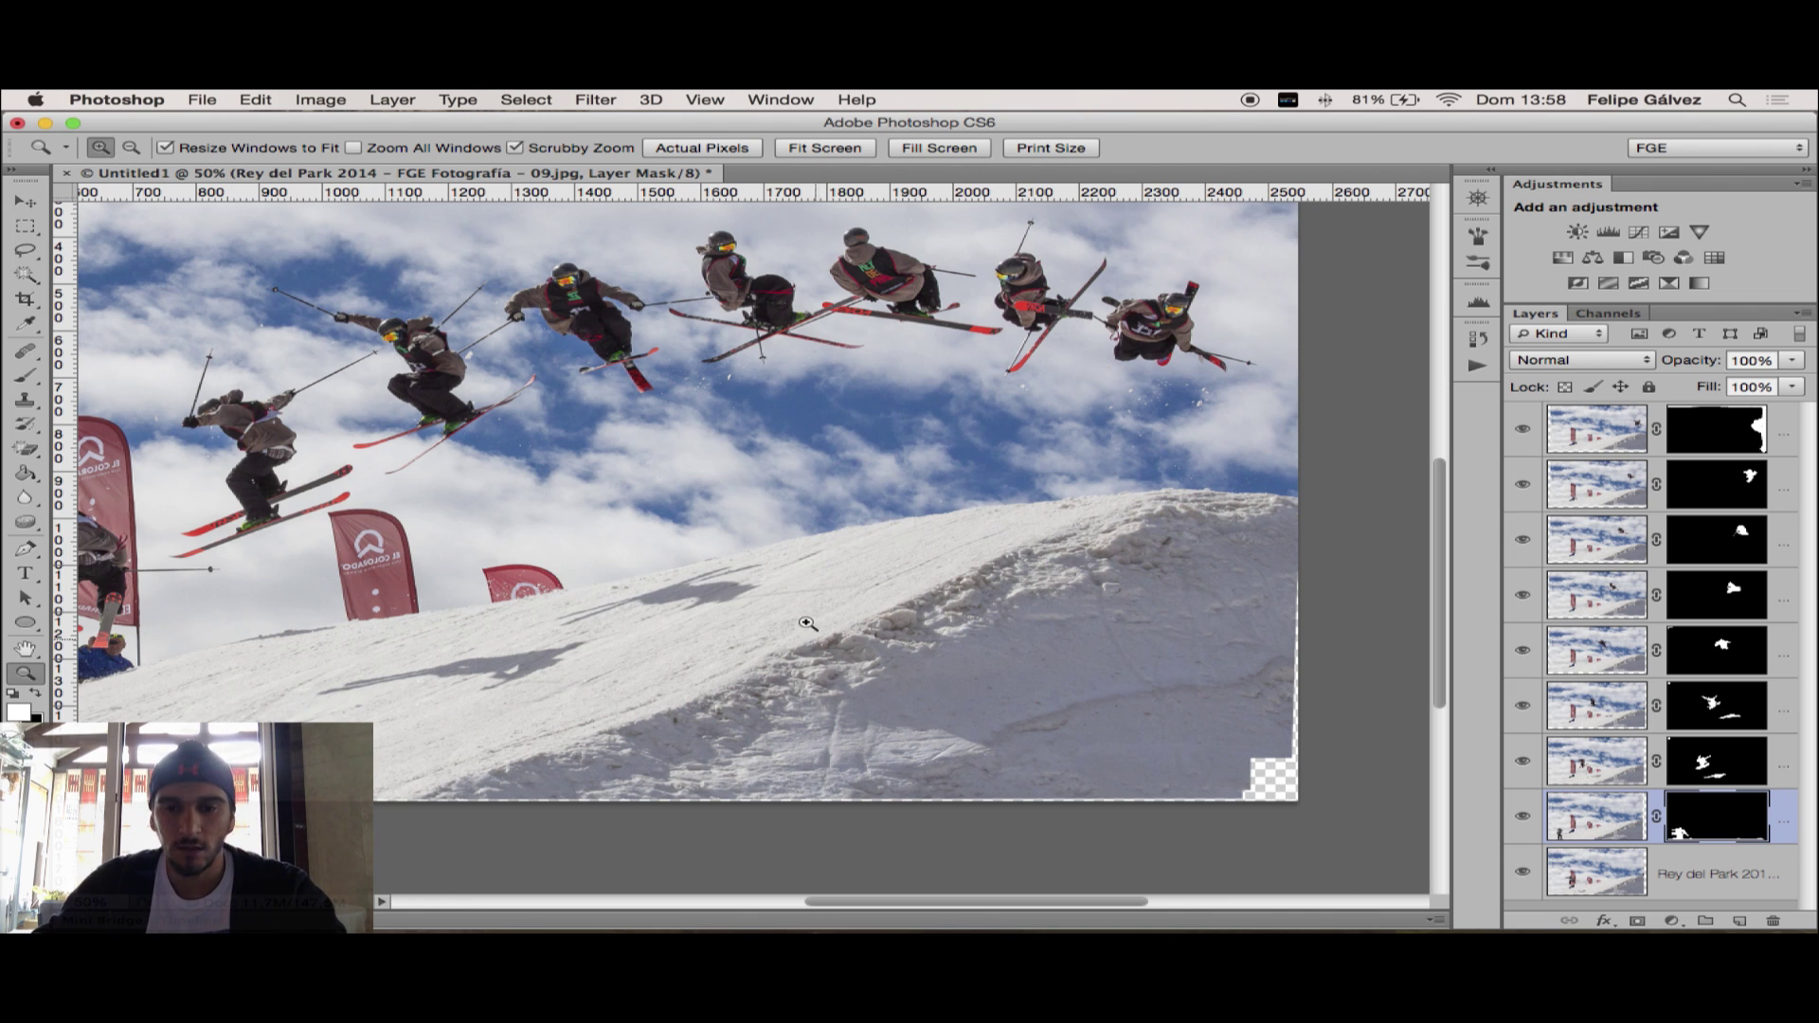
{"action": "left_click", "coordinate": [604, 543], "text": "alt"}
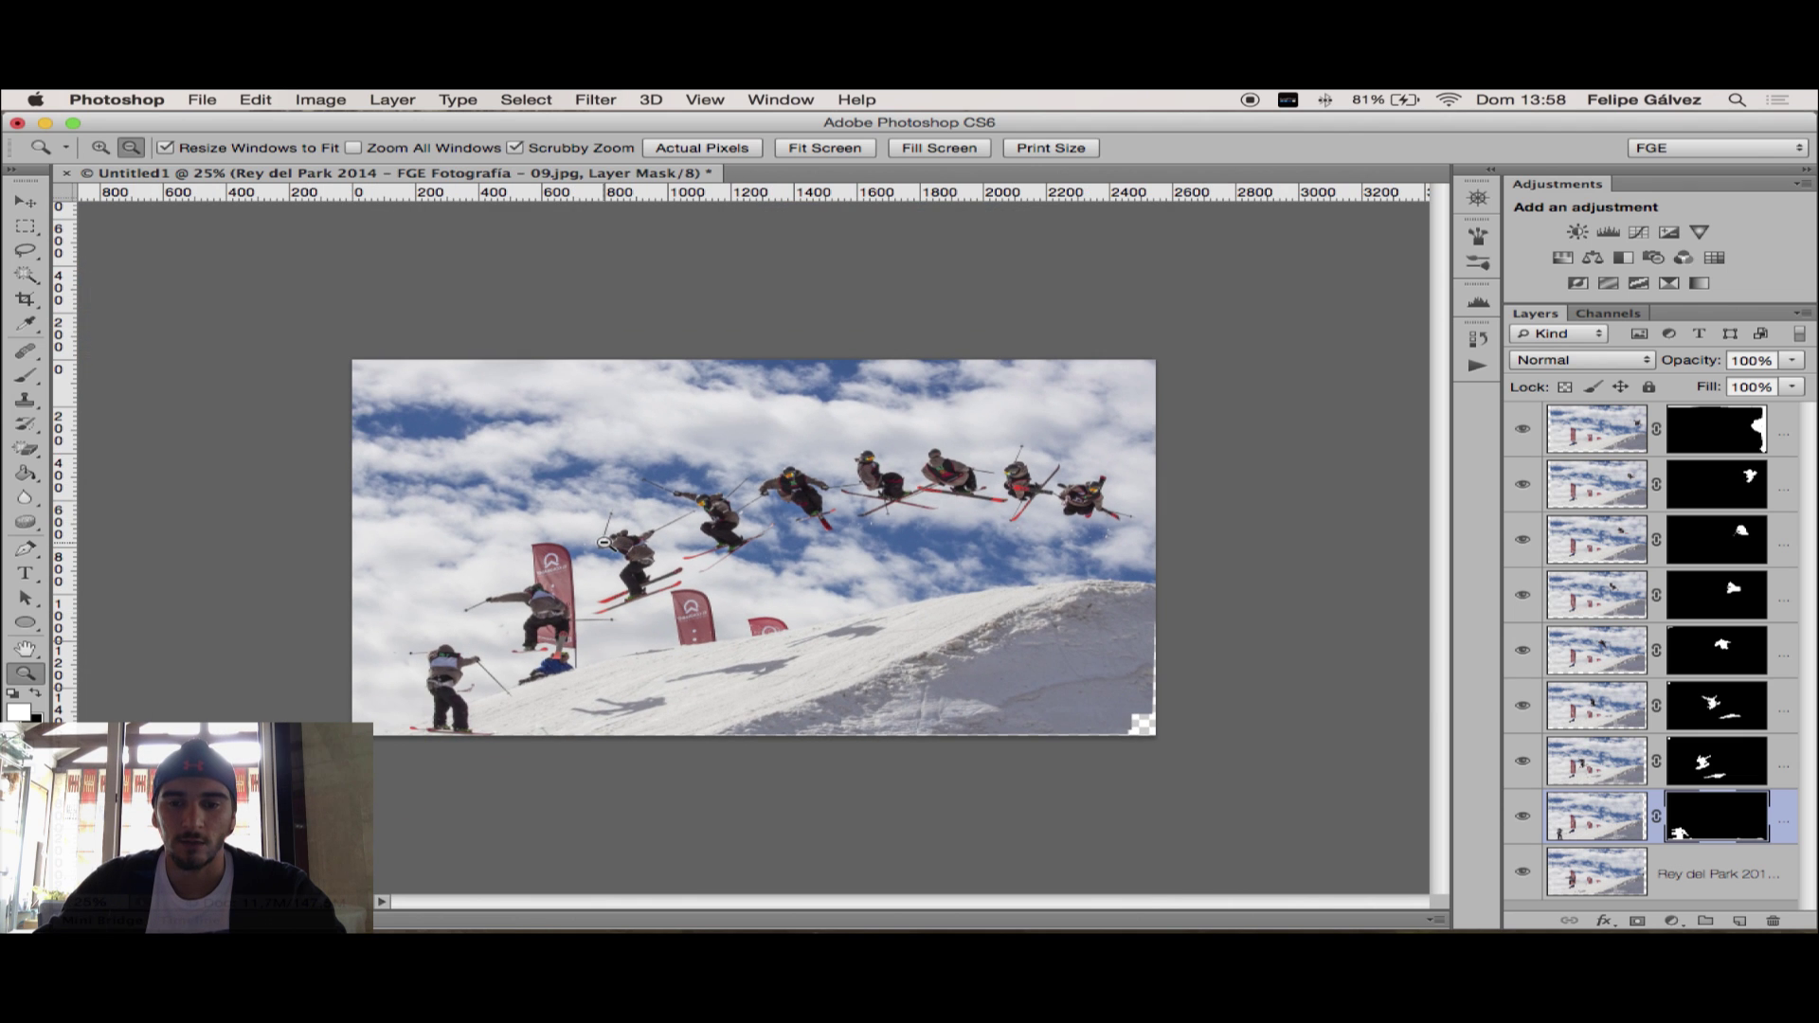
{"action": "left_click", "coordinate": [684, 559]}
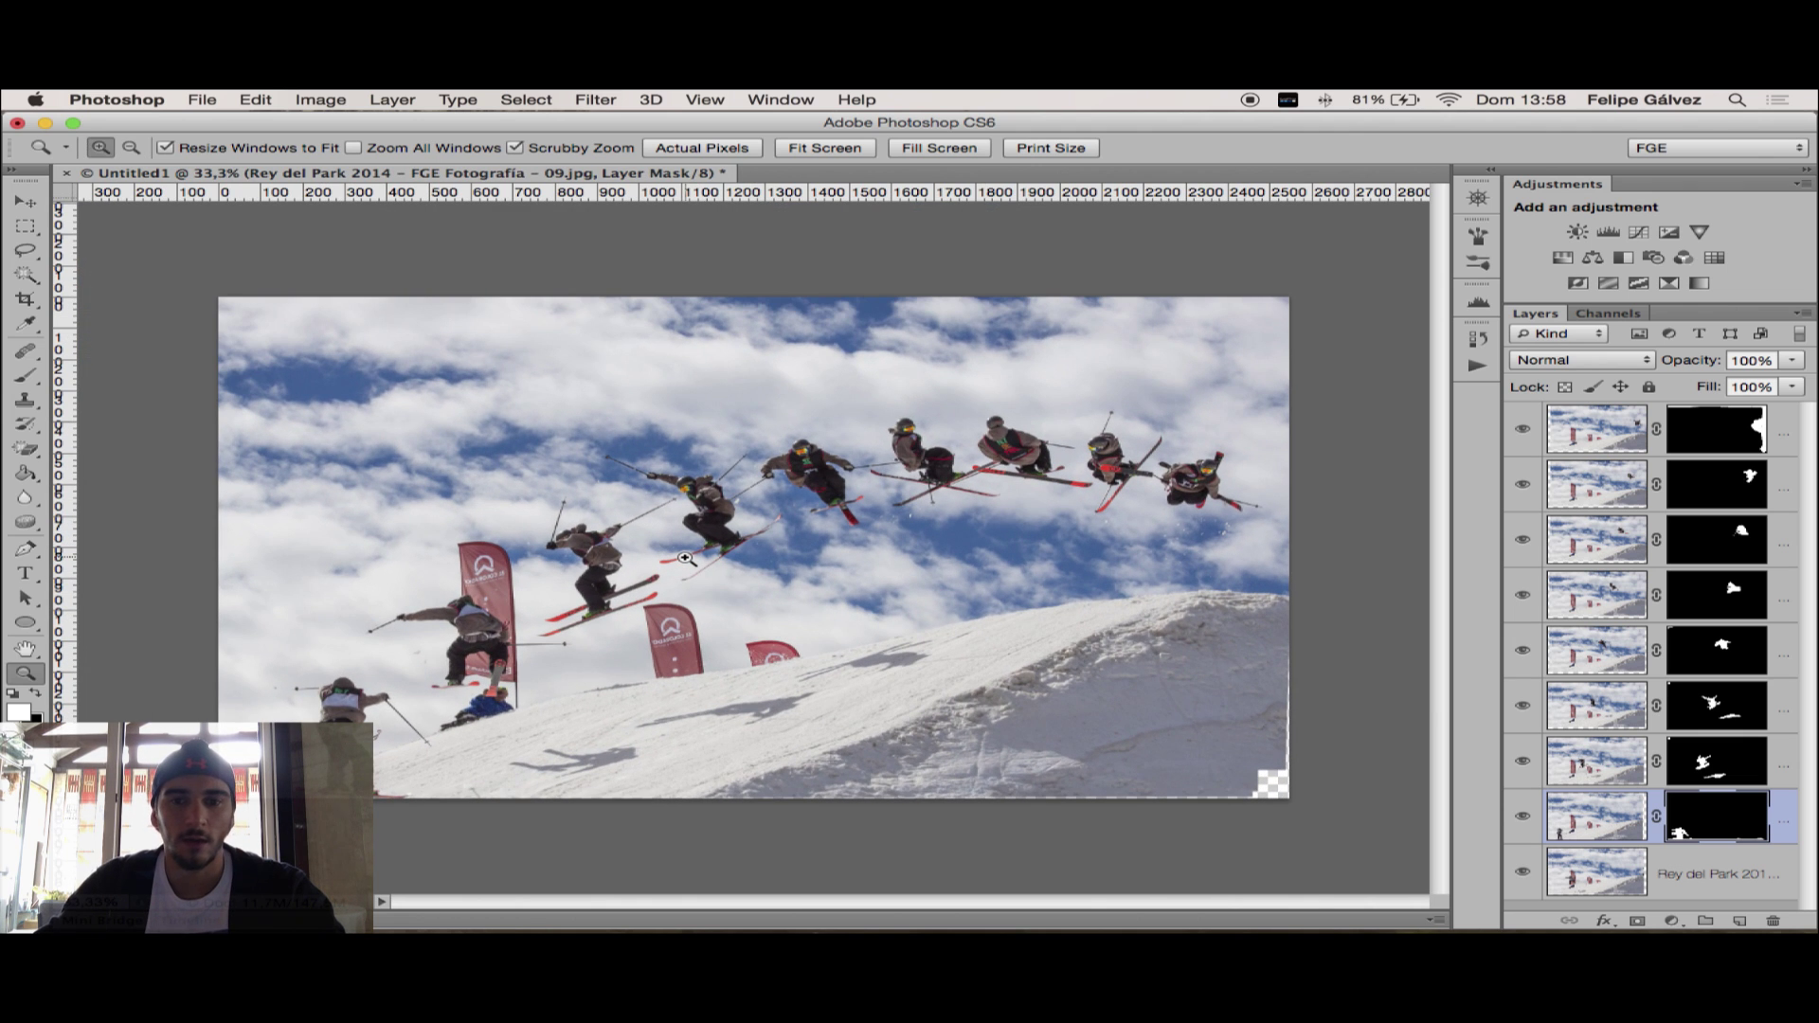